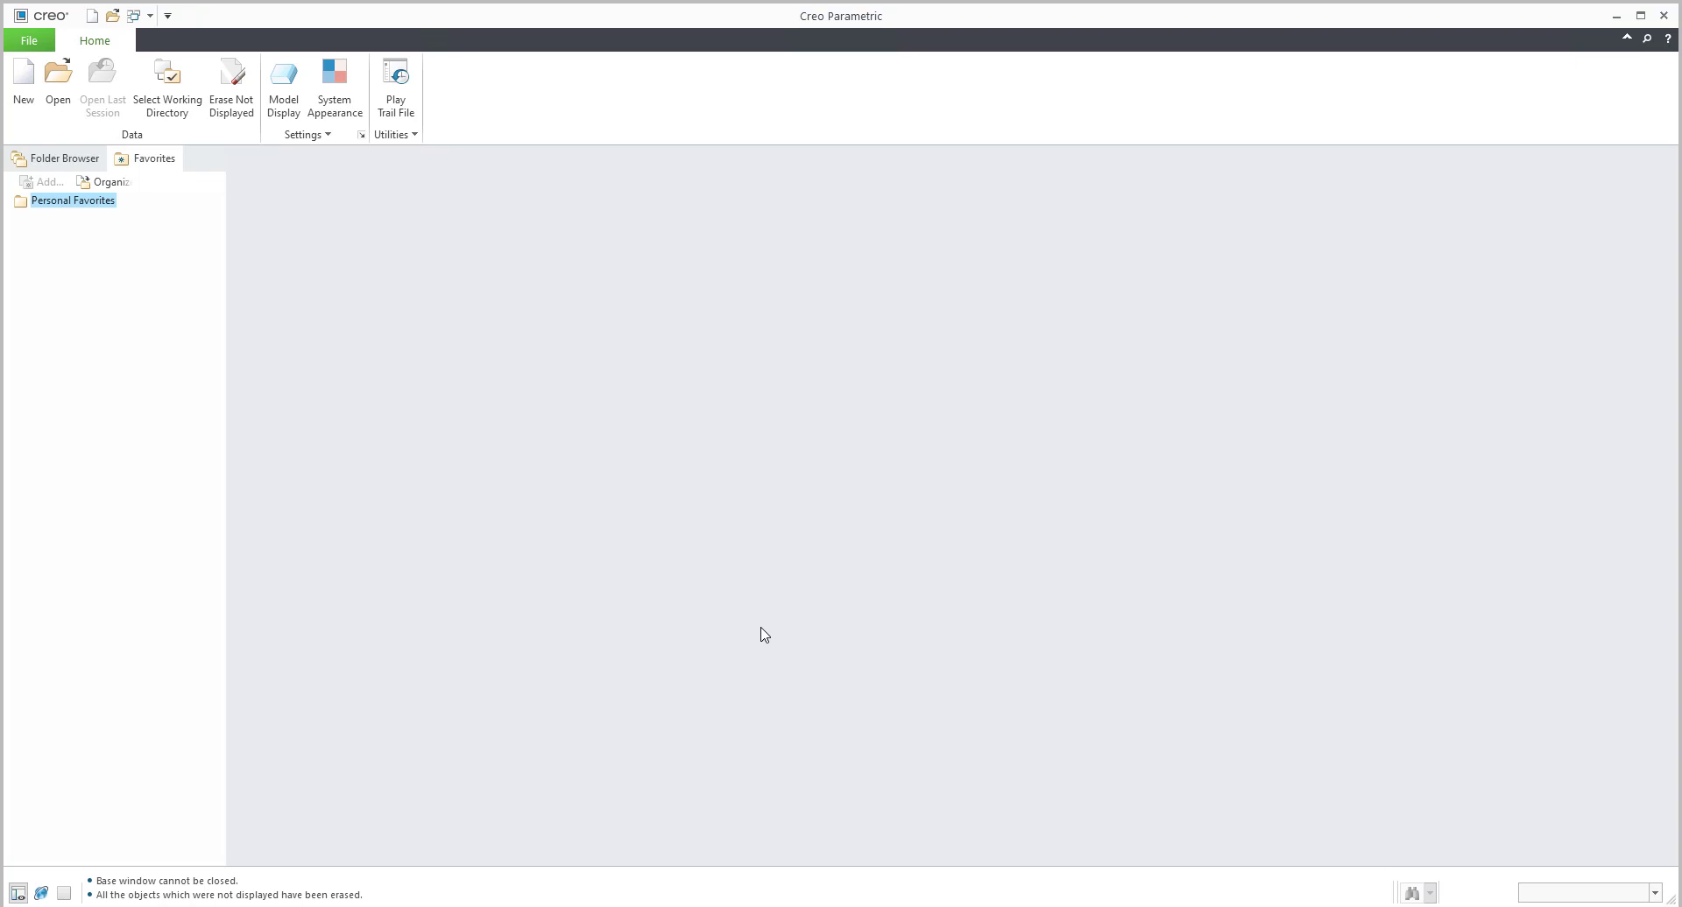
Create a new solid part named q1 using the default template.
click(22, 79)
text(q1)
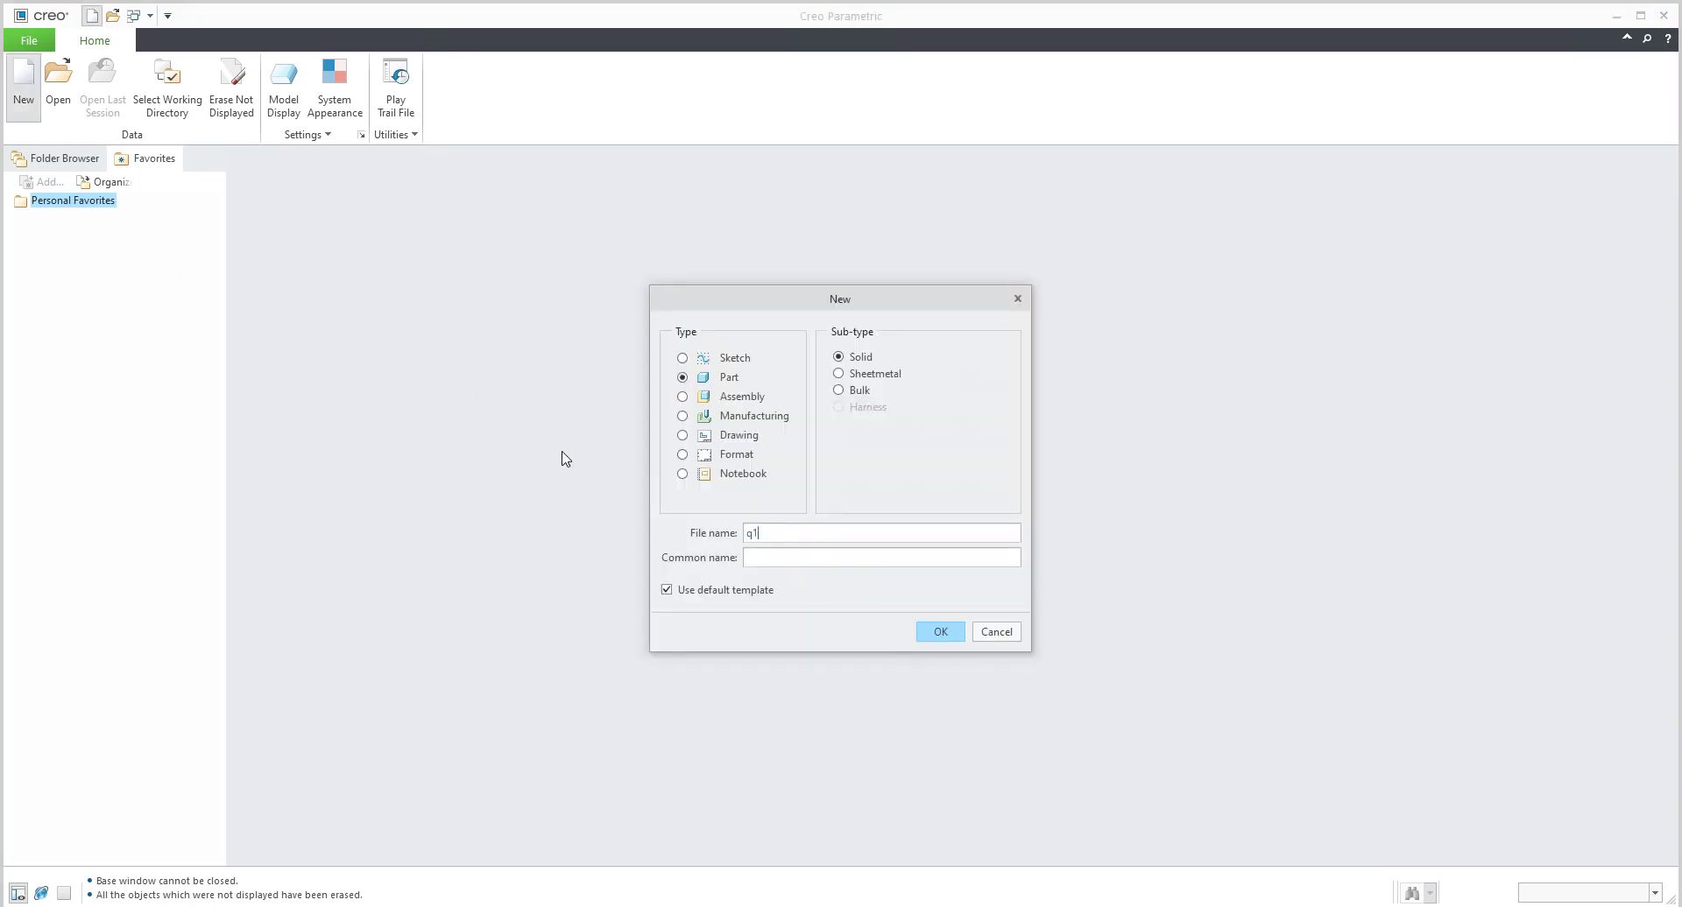
key(Return)
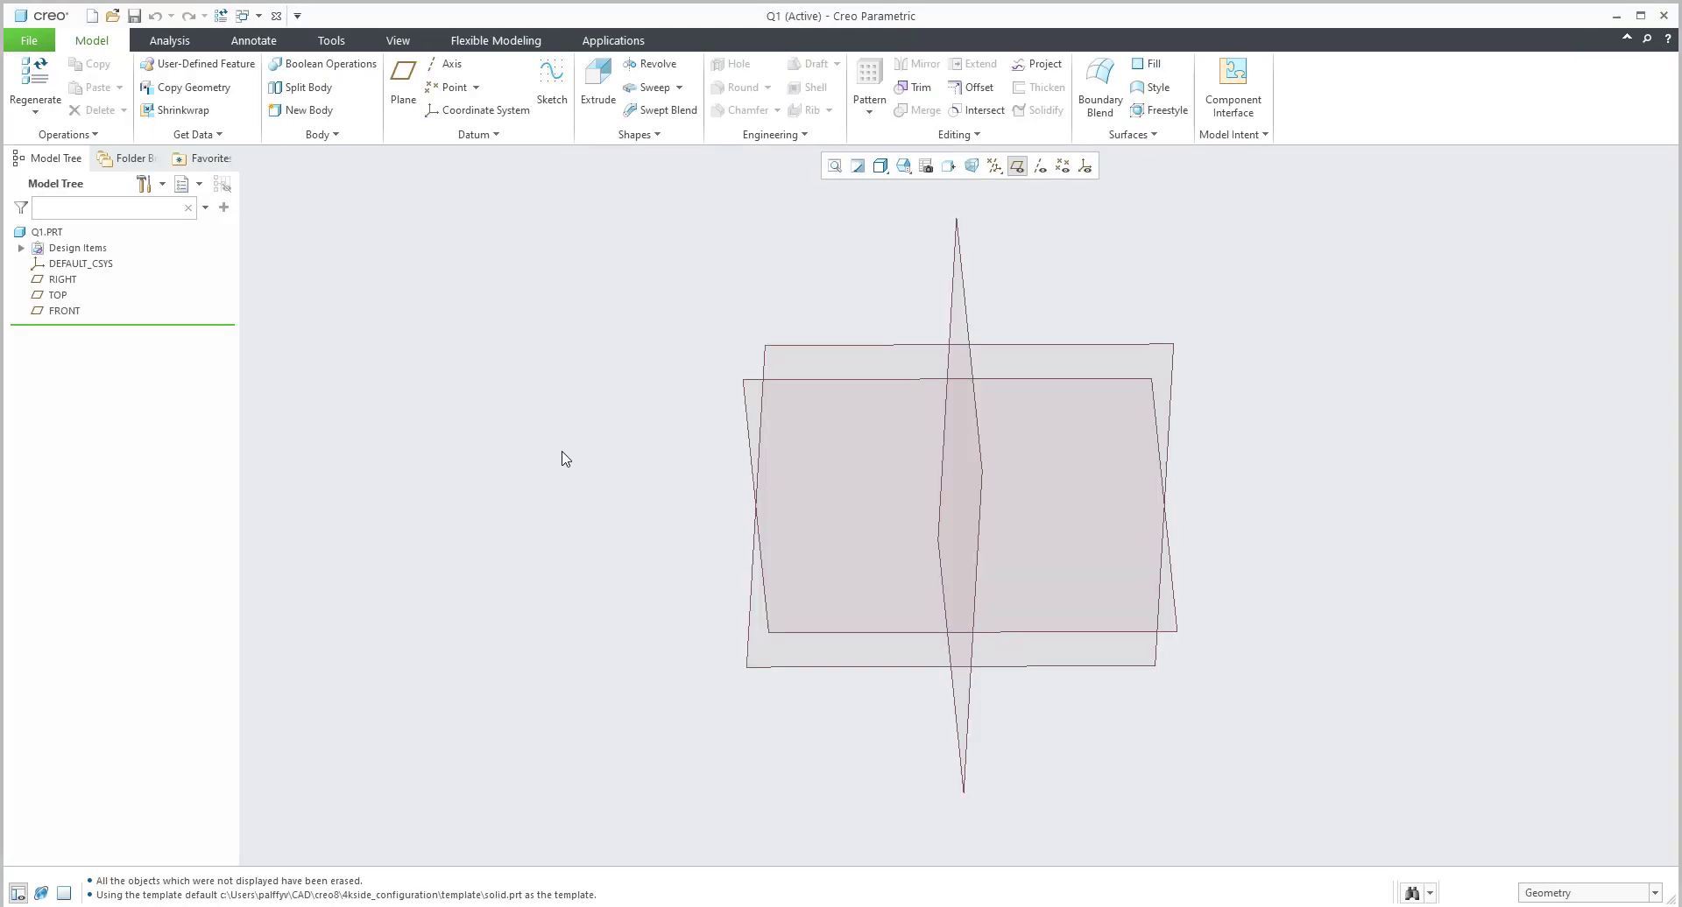
Turn on the name tags of the datum planes and return the model to its default orientation.
key(ctrl+d)
middle_drag(634, 450, 630, 447)
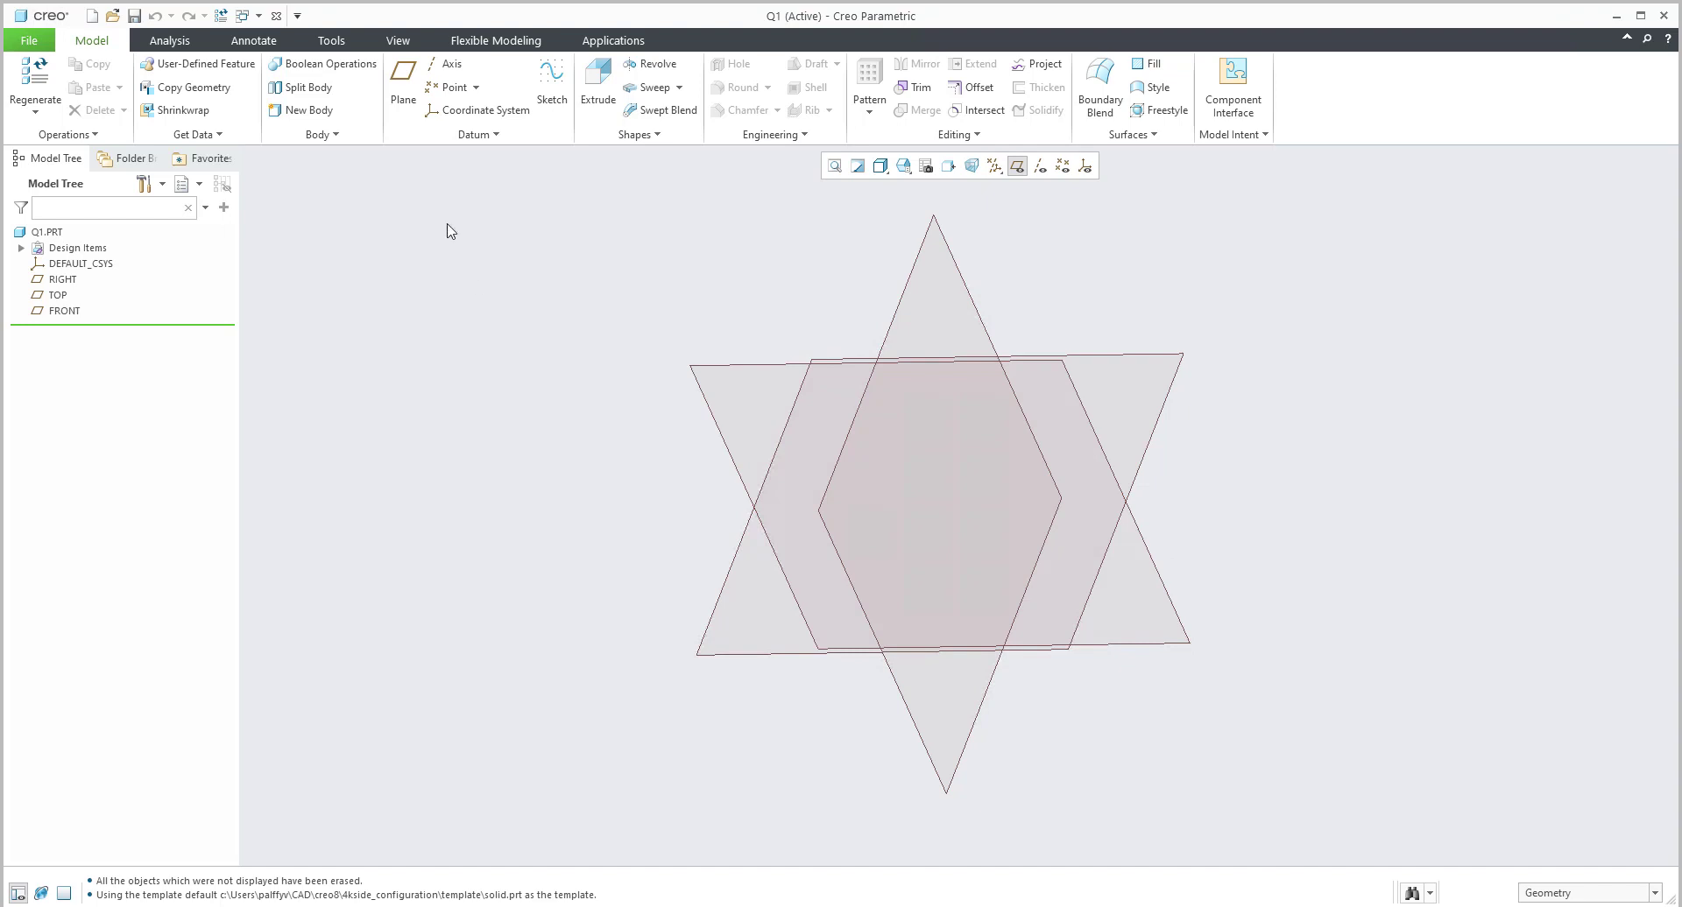
click(396, 41)
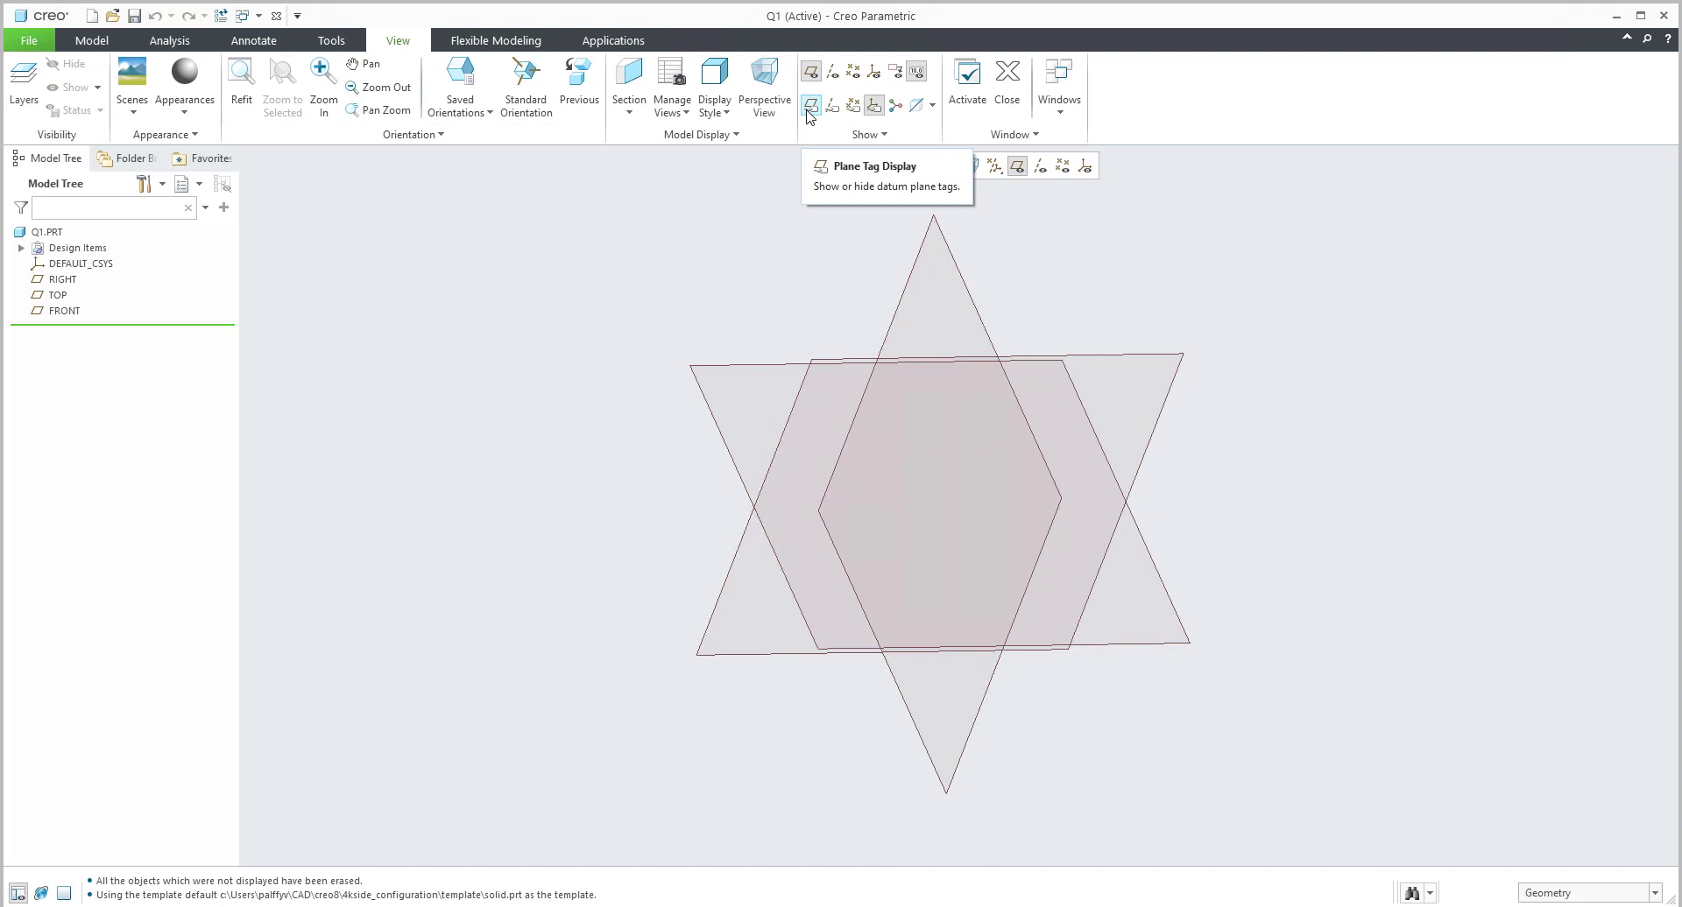
click(808, 116)
middle_drag(663, 421, 657, 372)
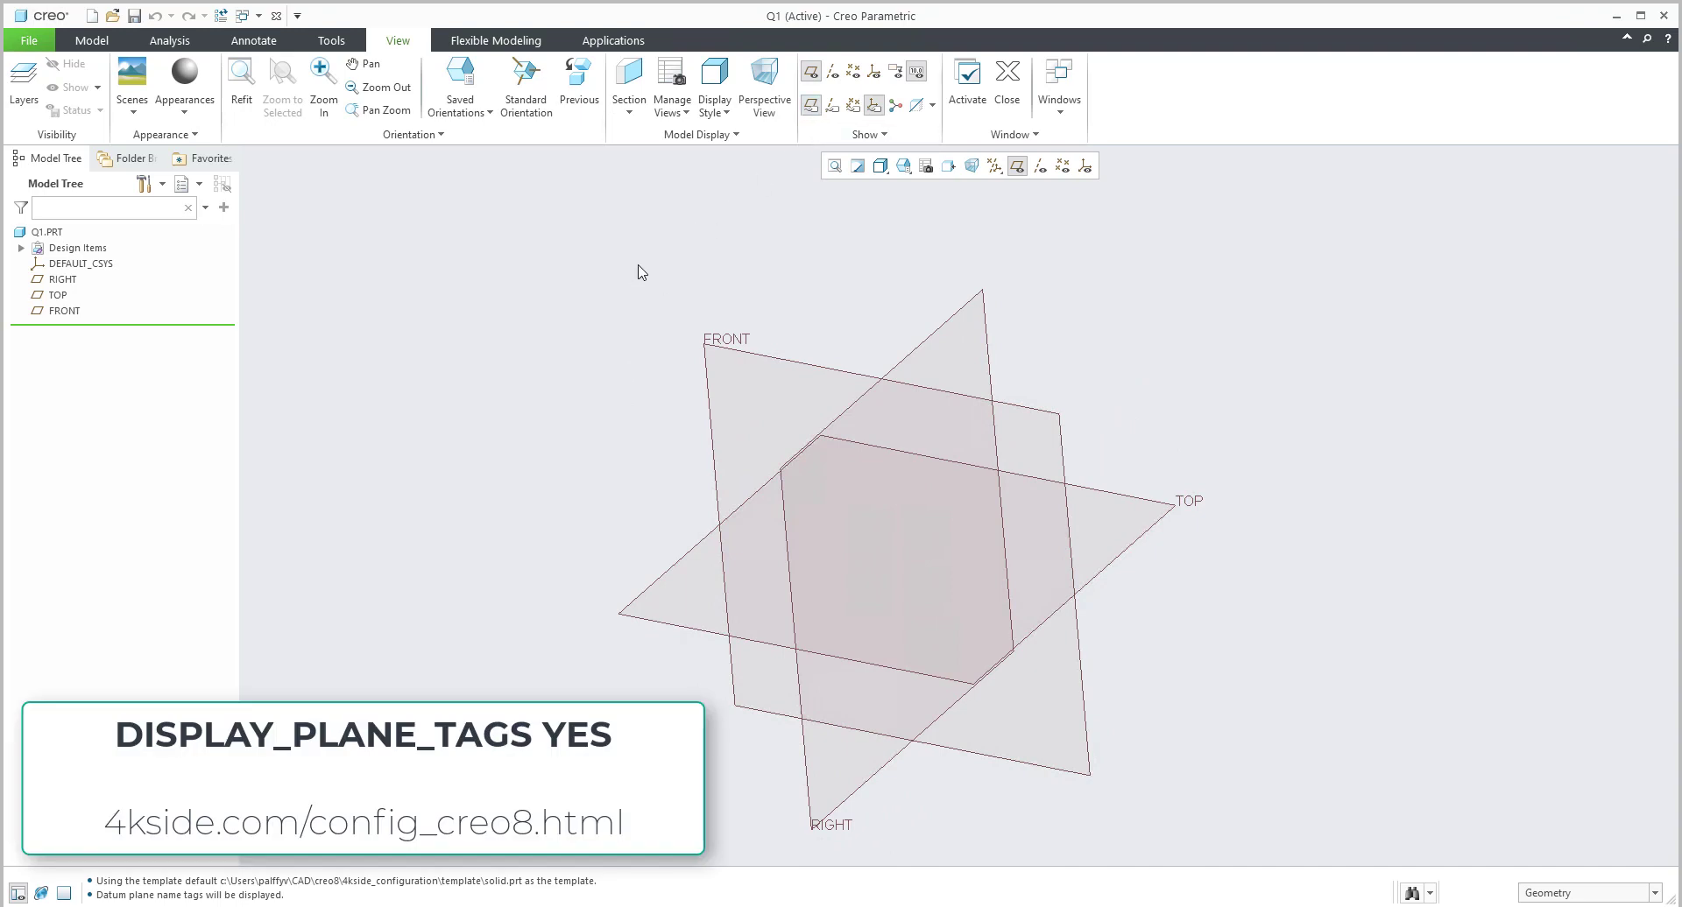
key(ctrl+d)
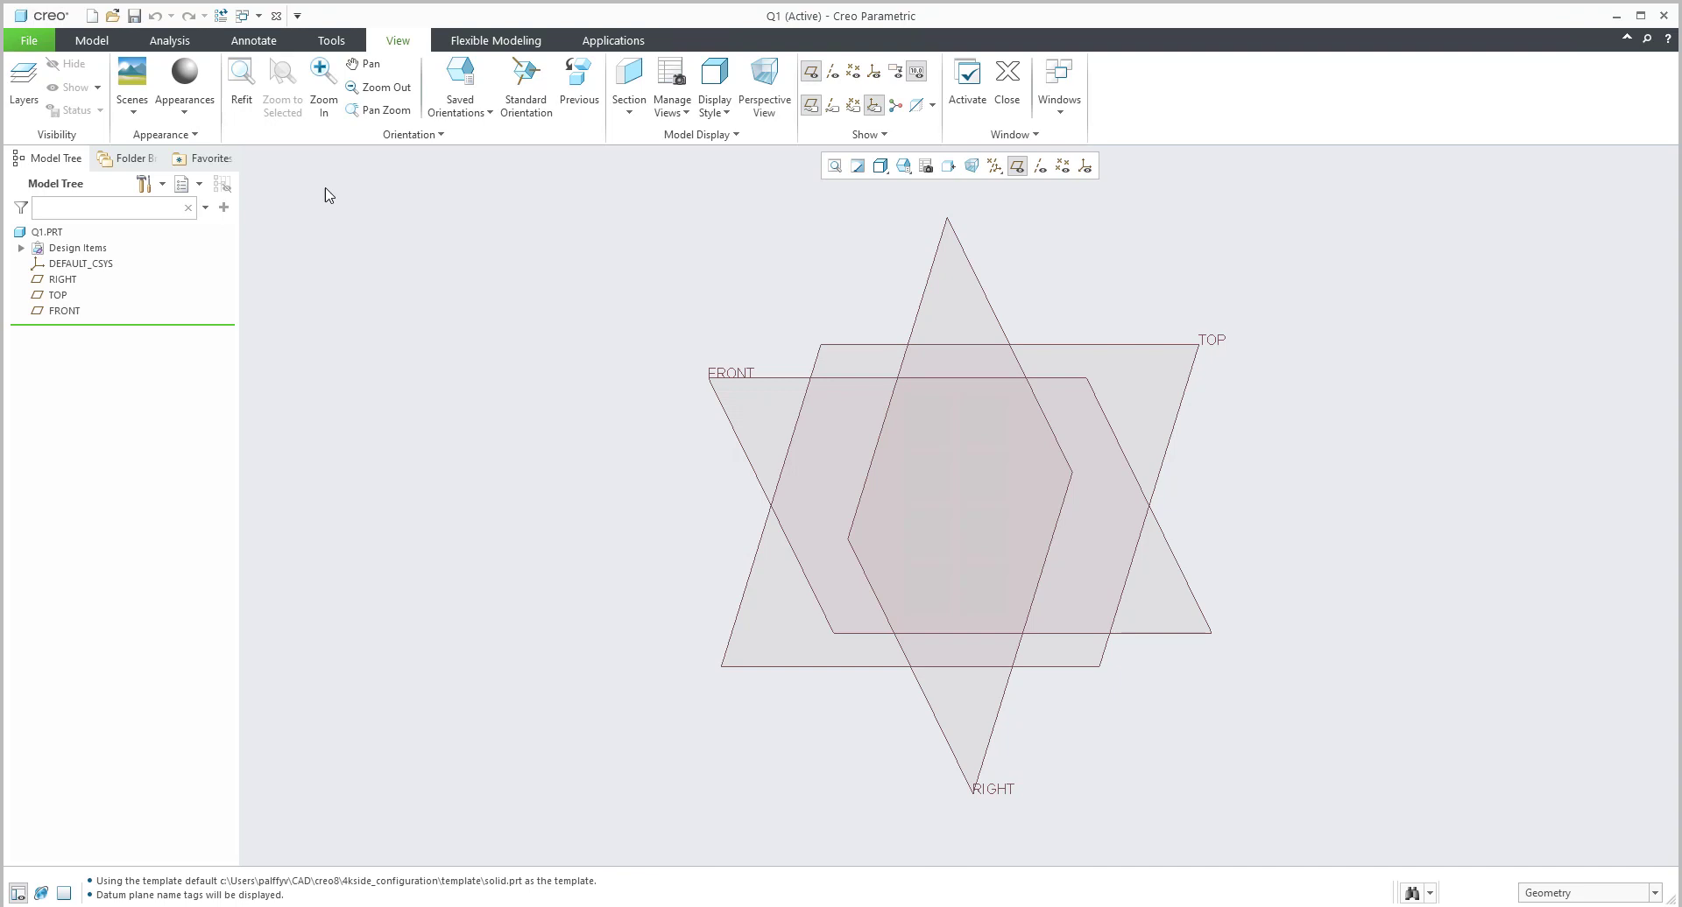
Start an Extrude on the FRONT plane and sketch the text "F" in font3d, upright from the origin, as its section.
click(98, 40)
click(587, 123)
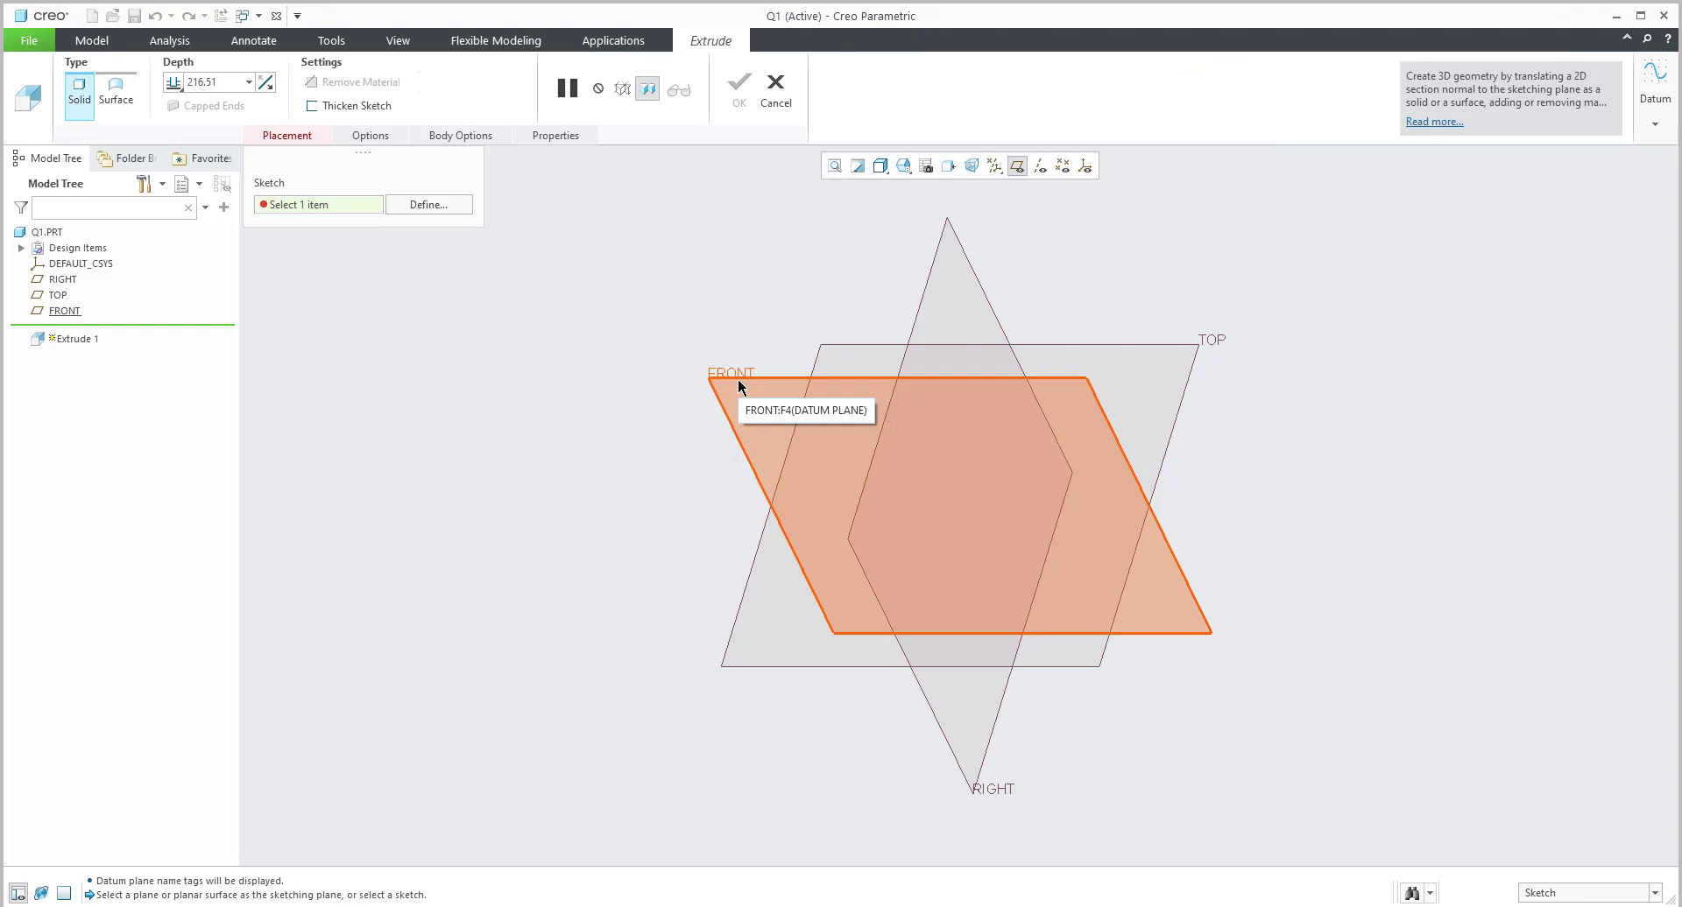
click(738, 386)
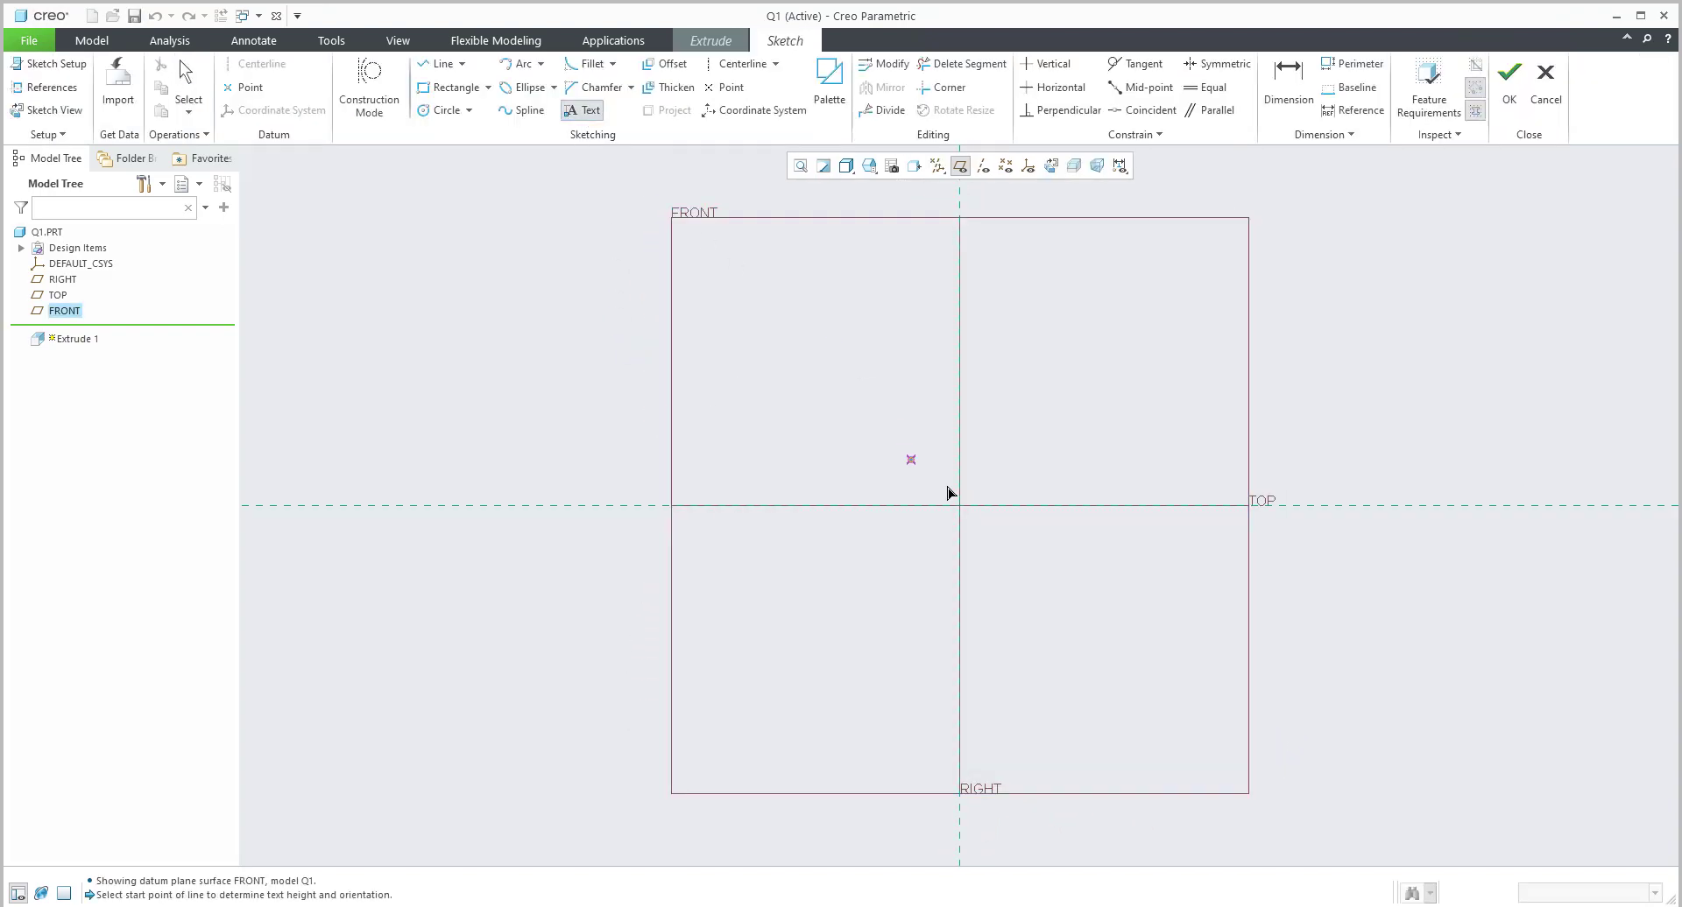
click(960, 505)
click(961, 383)
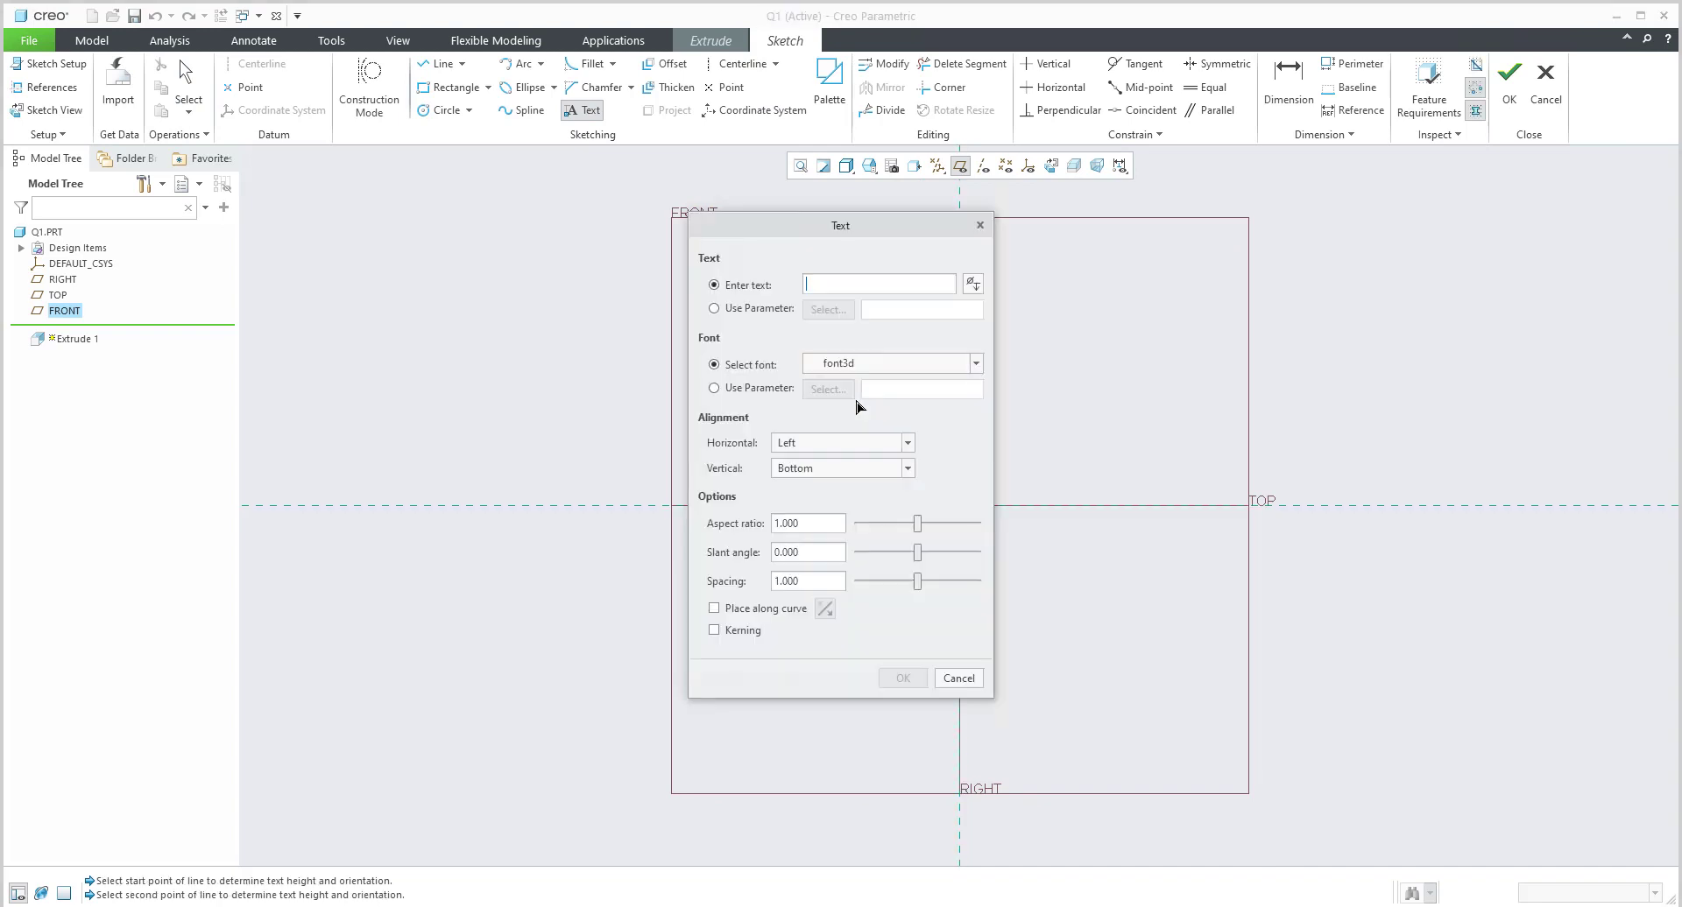
text(F)
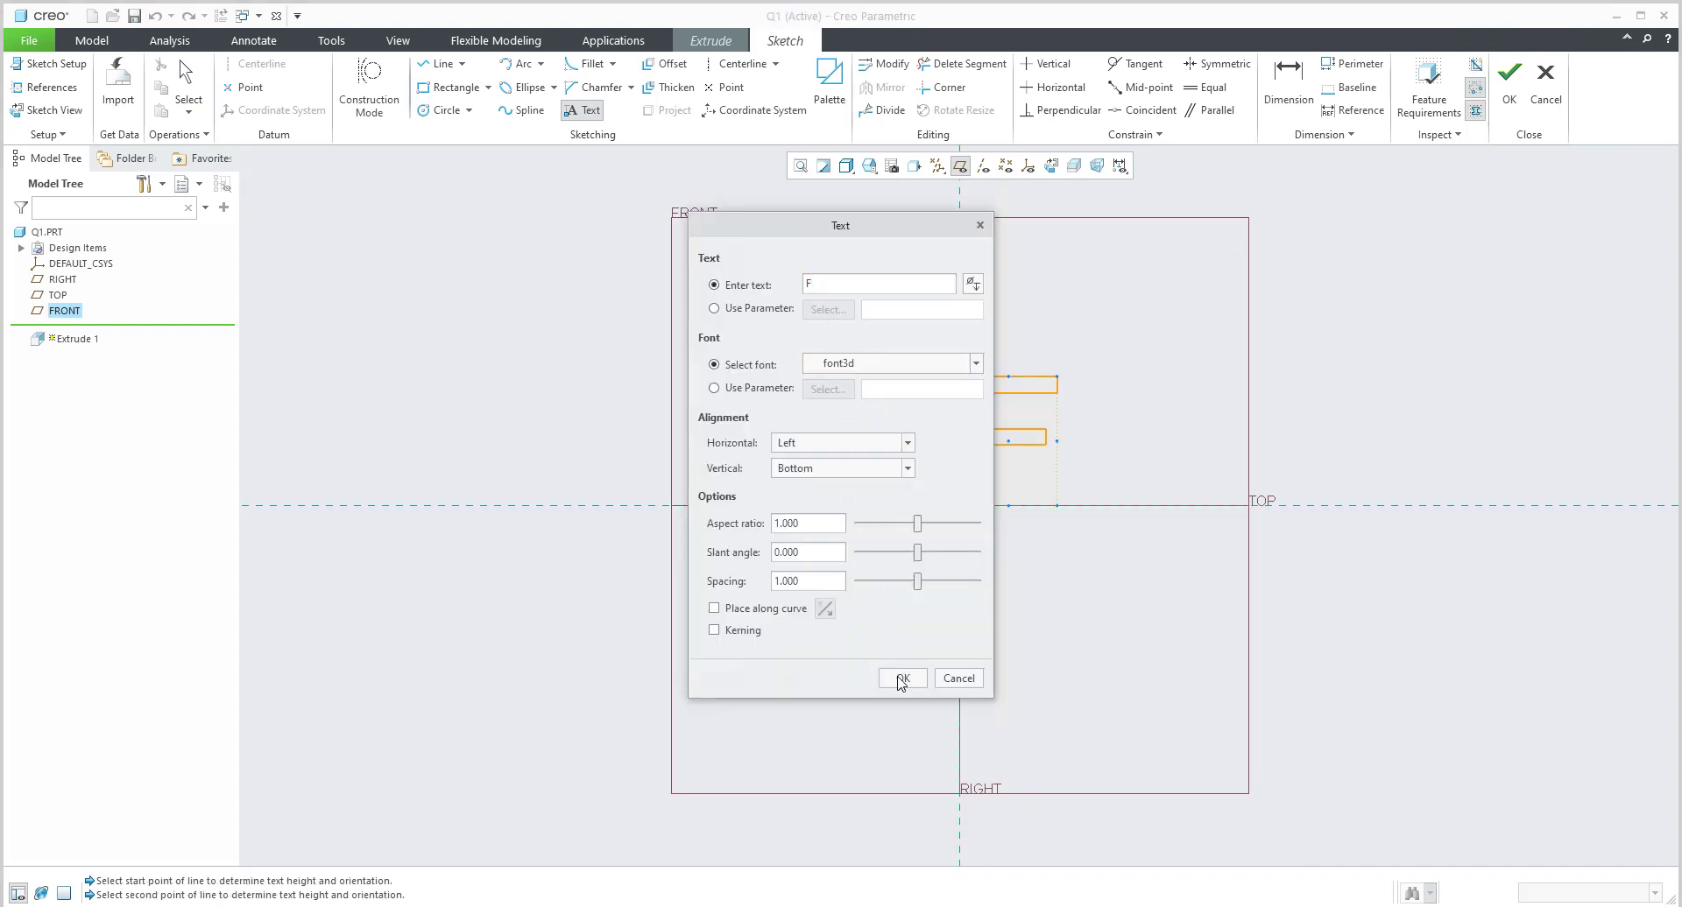
click(902, 678)
click(1509, 83)
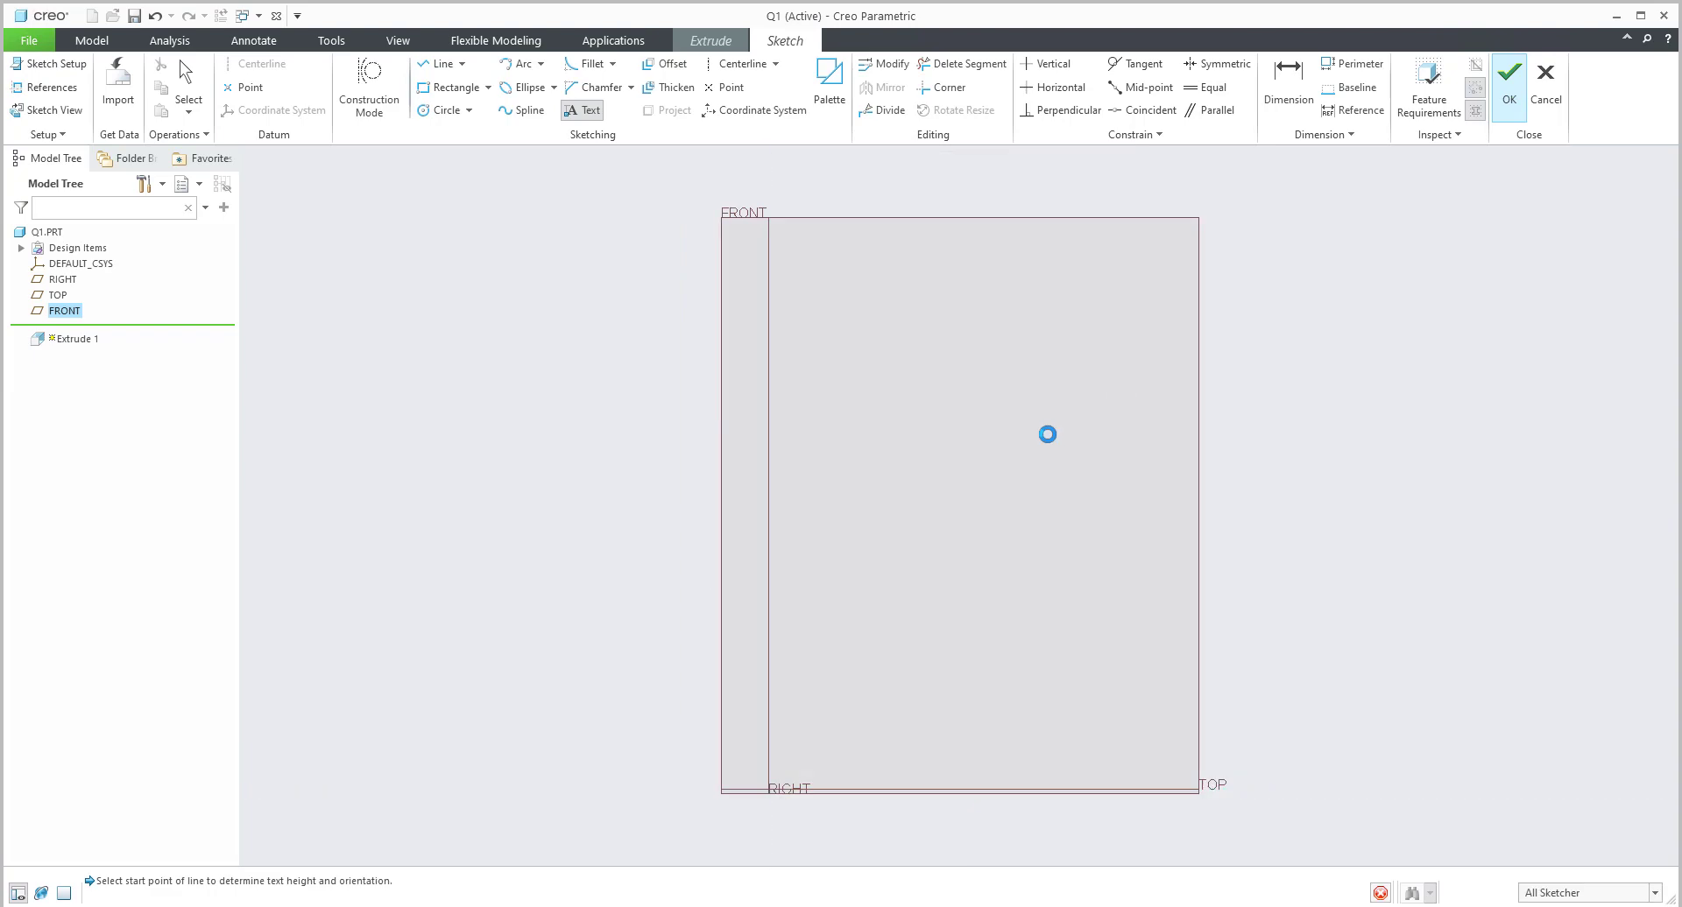
Extrude the letter F to a depth of about 59.30 toward the front side of the FRONT plane and complete the feature.
scroll(844, 536, down, 3)
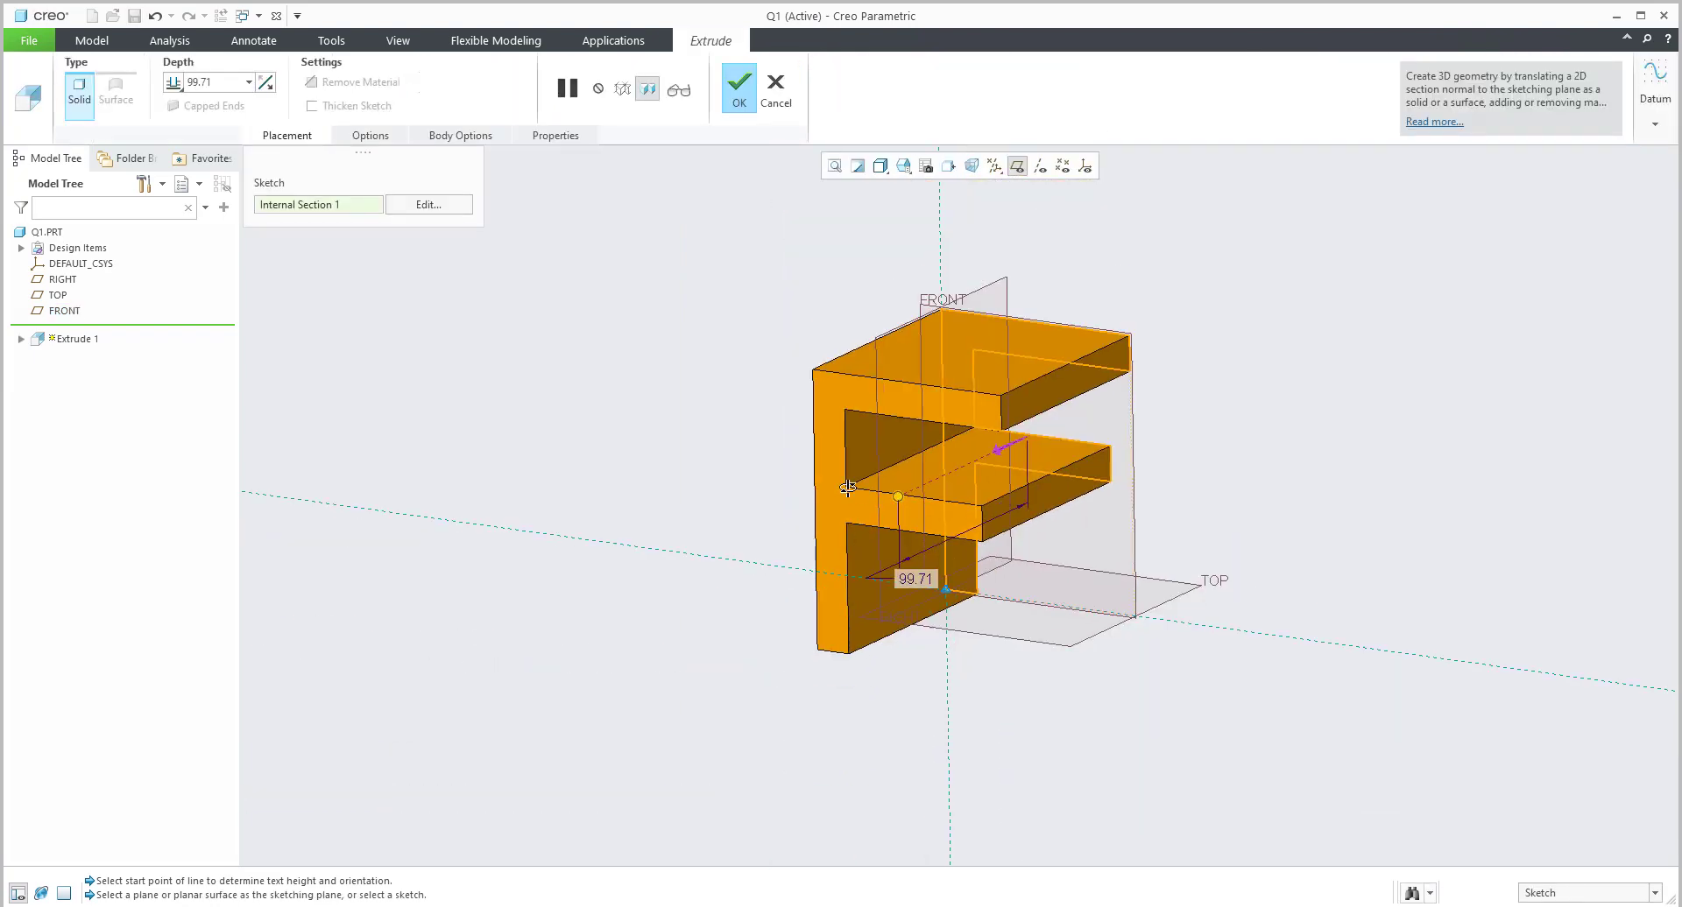
key(ctrl+d)
drag(907, 500, 966, 468)
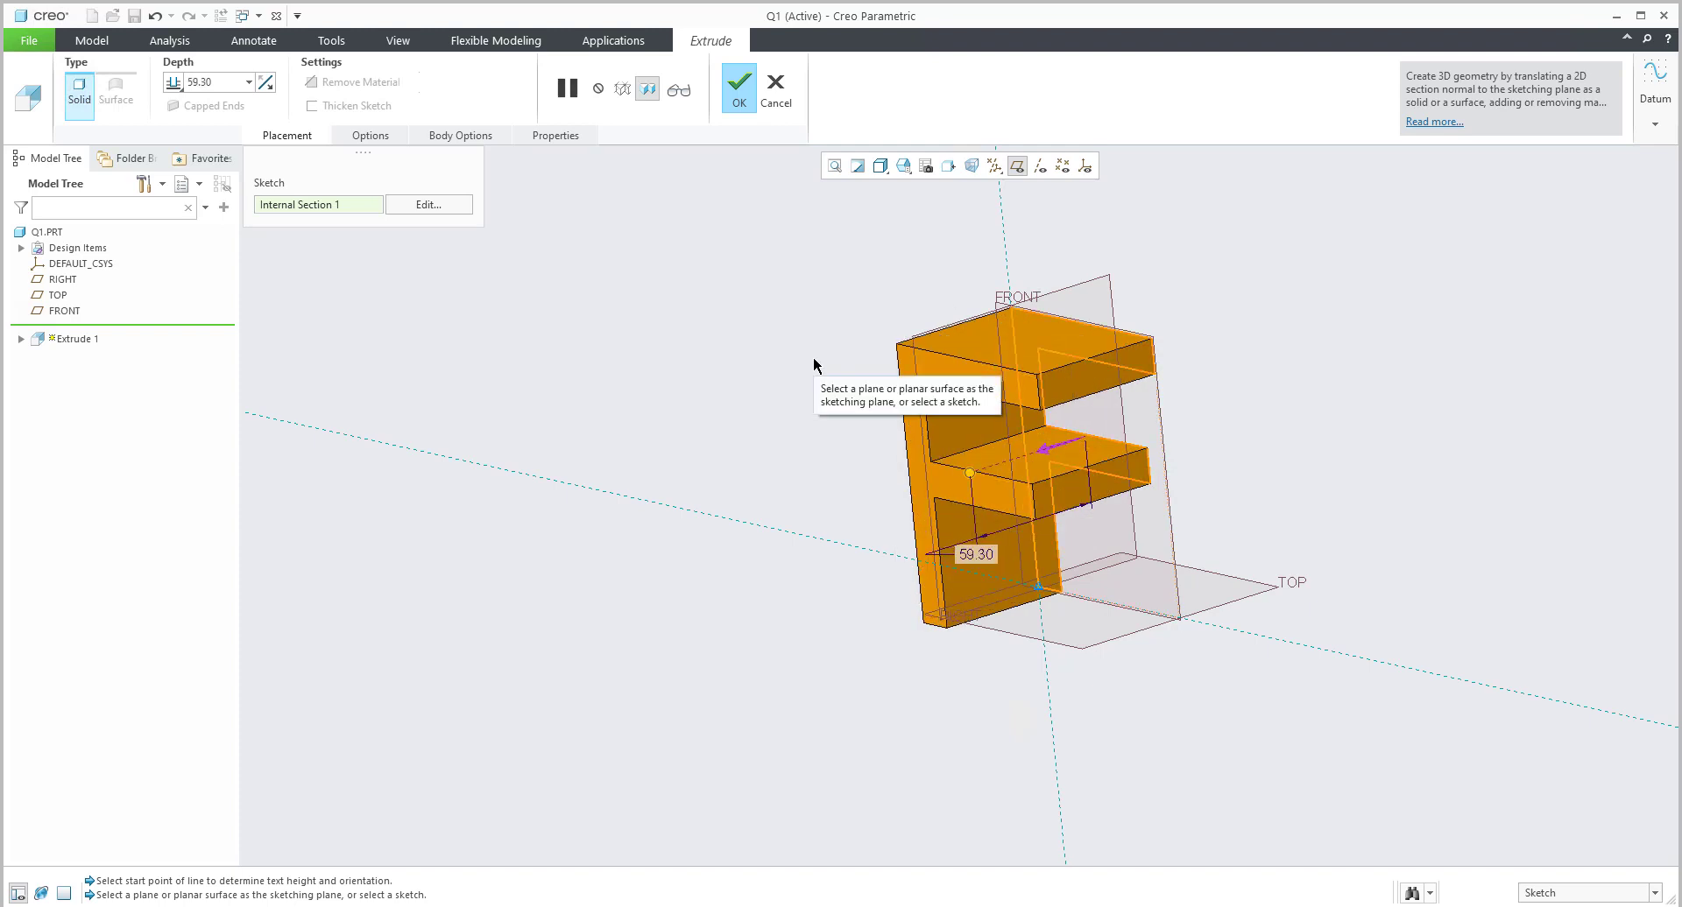
click(1051, 445)
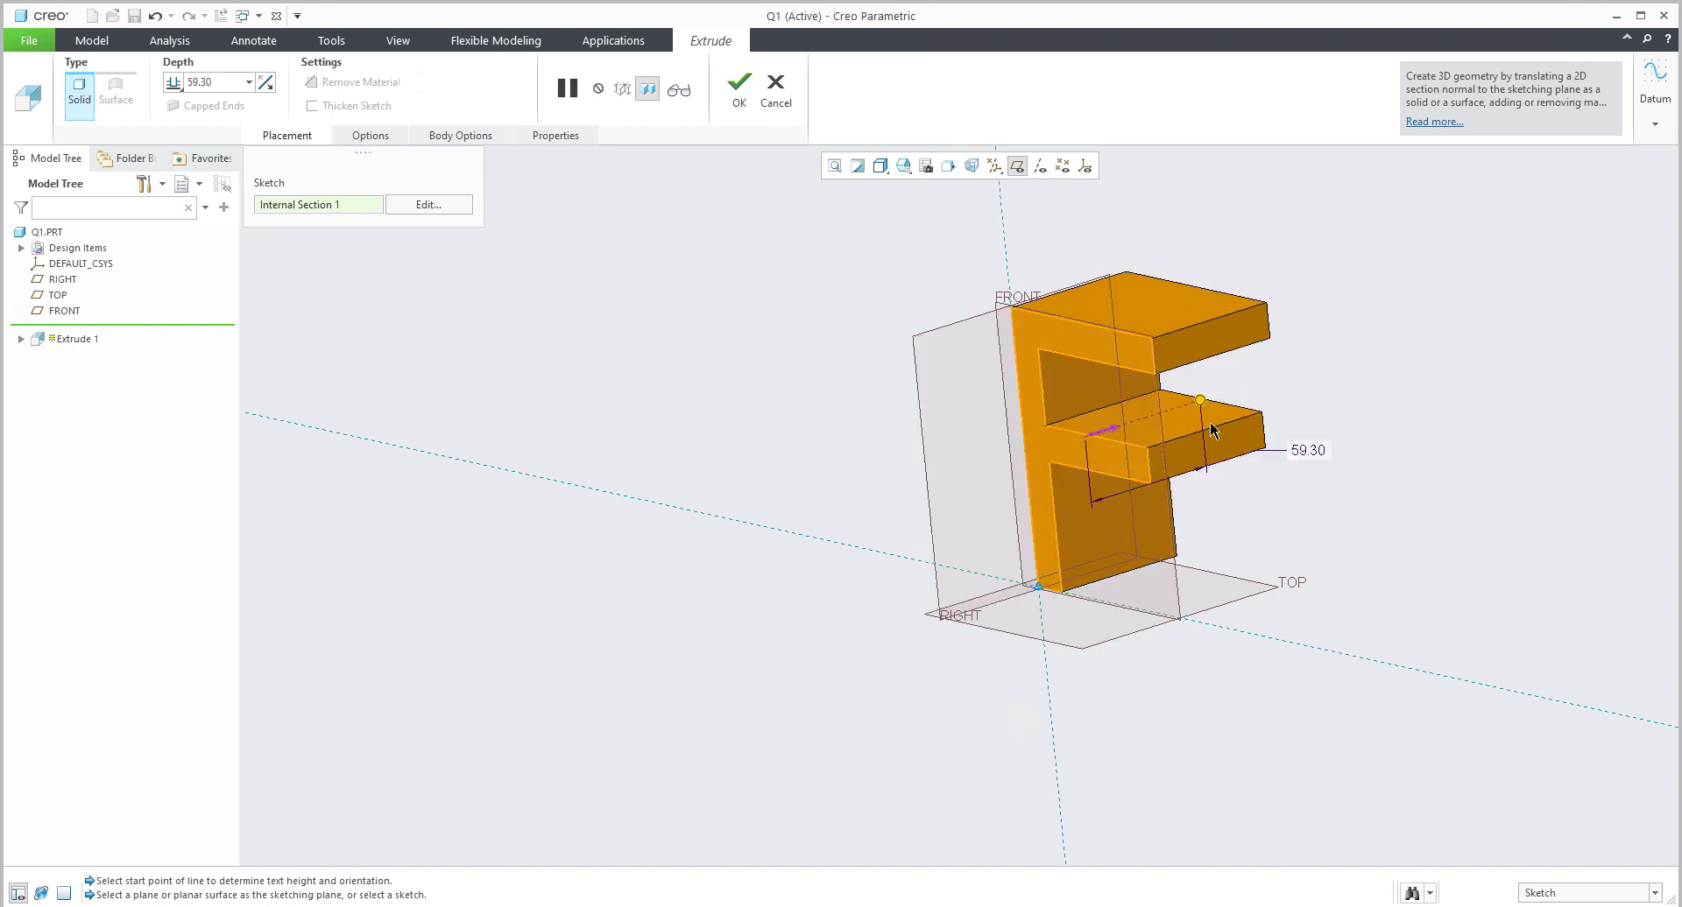
click(1110, 438)
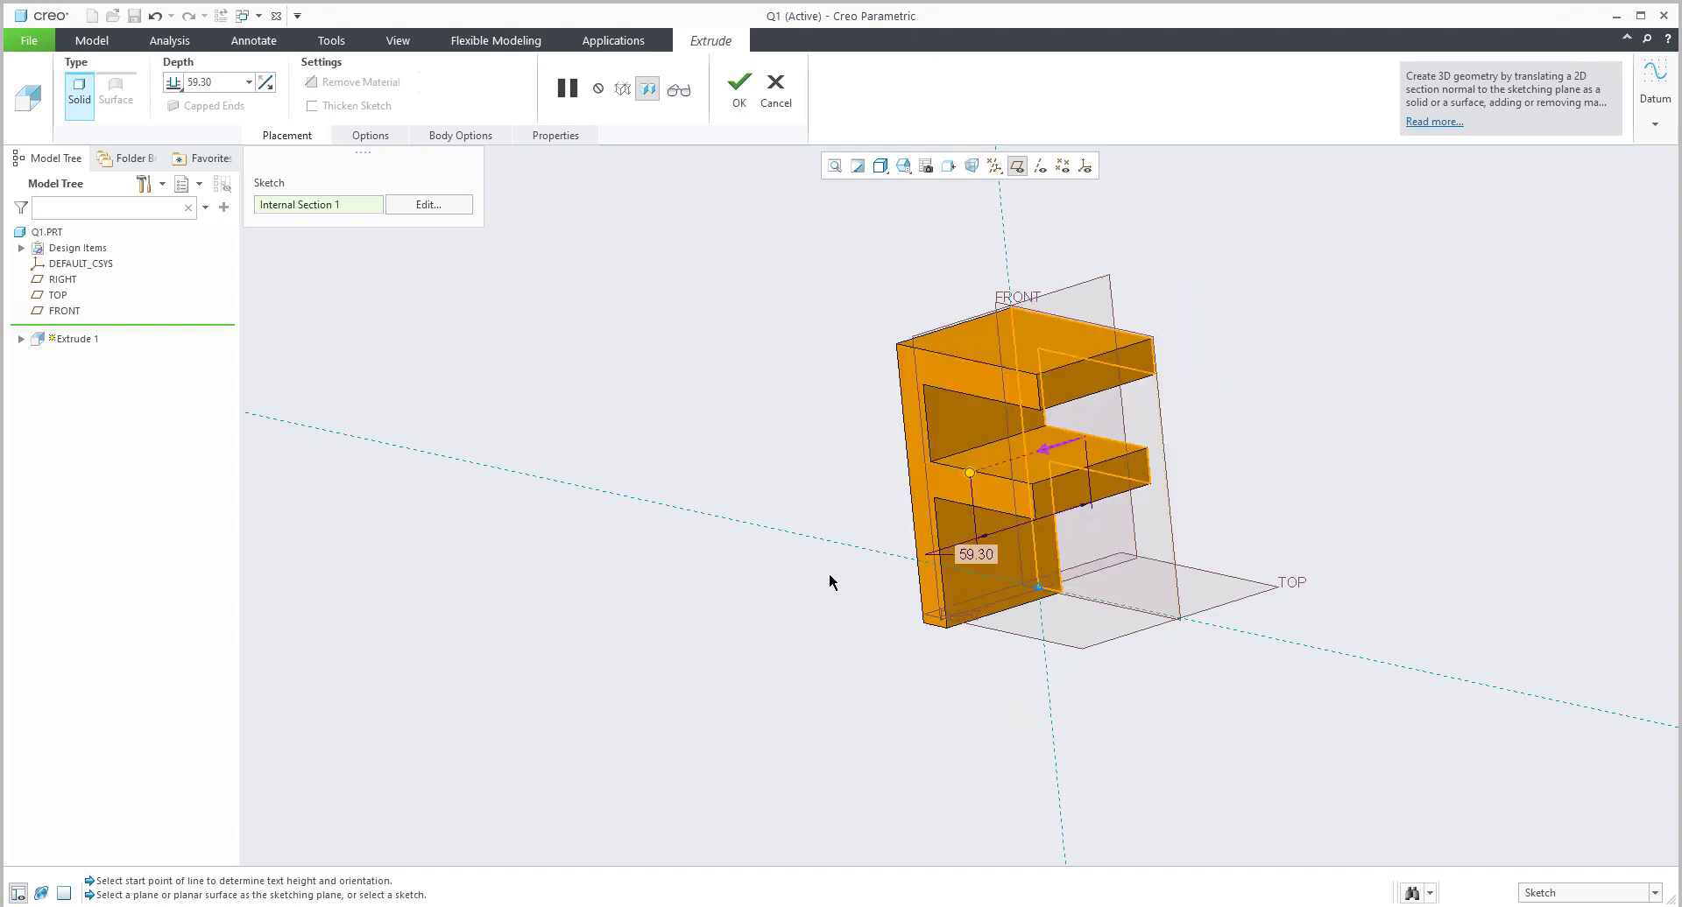
middle_click(833, 375)
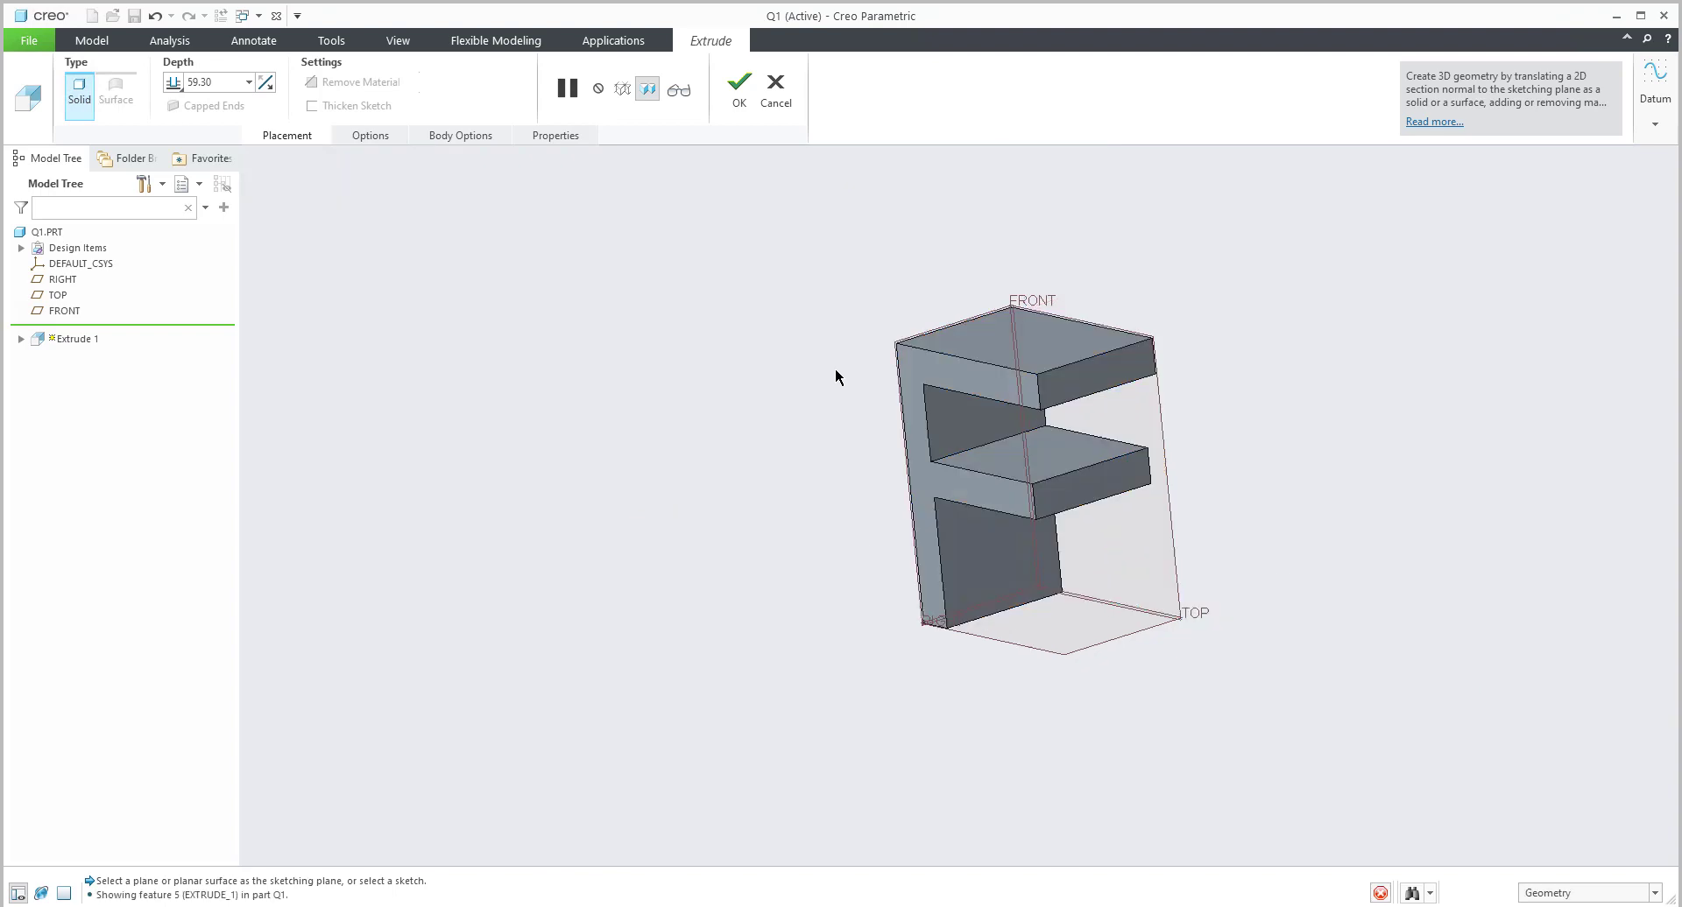
Return the letter to its default orientation, deselect it, and briefly display the default coordinate system.
middle_drag(786, 355, 498, 550)
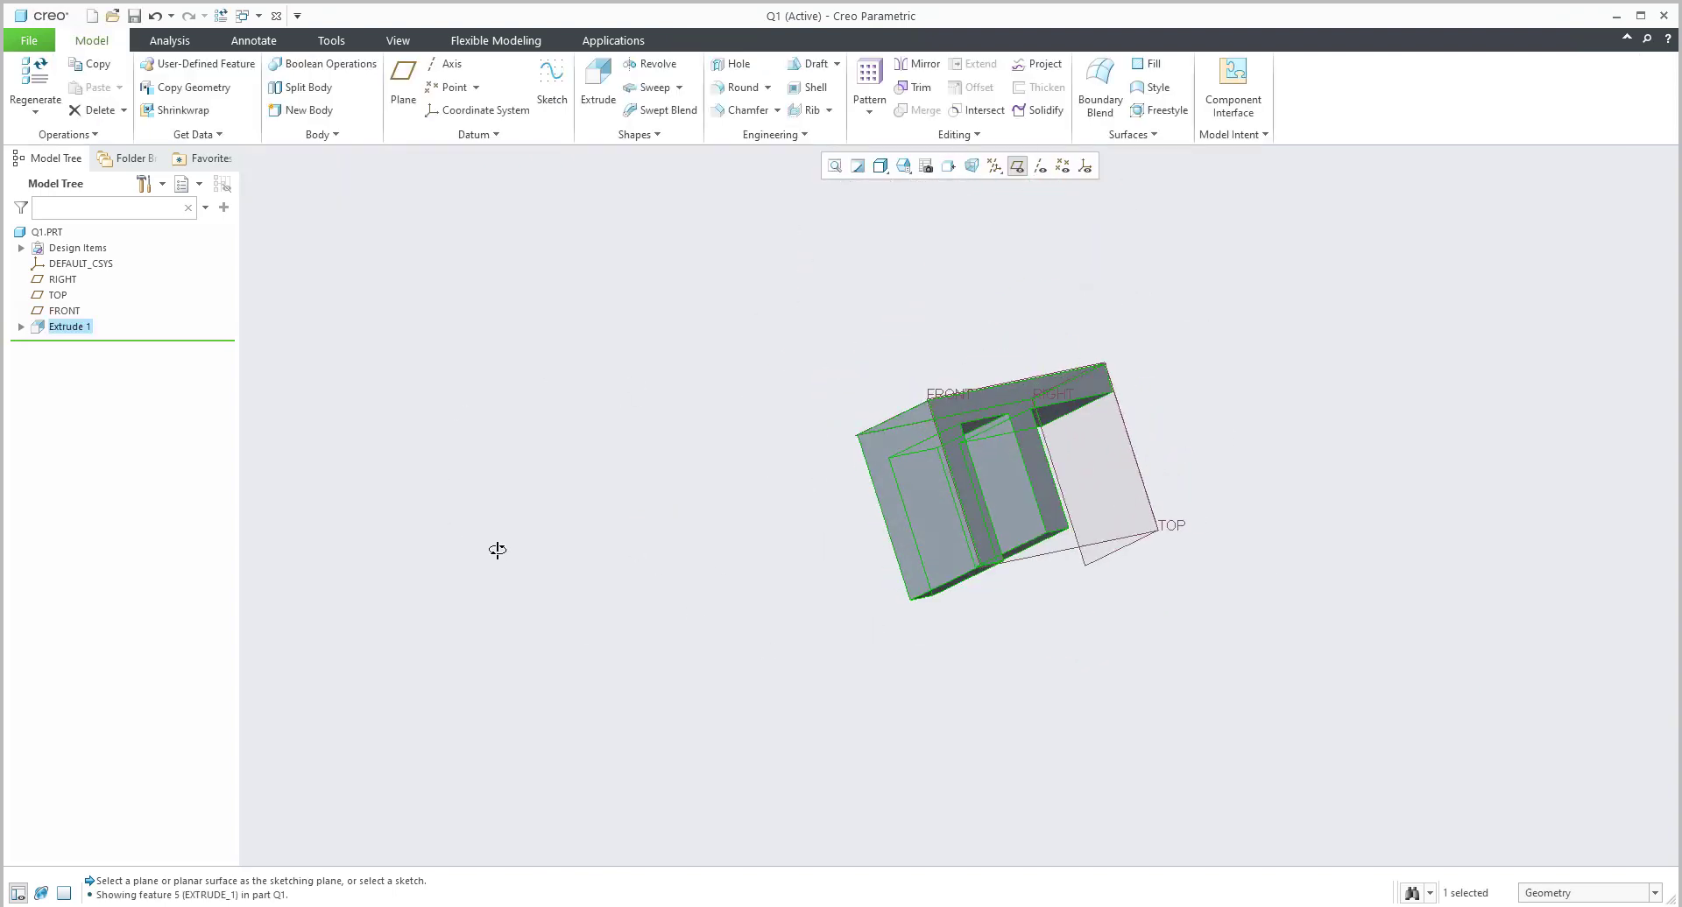
key(ctrl+d)
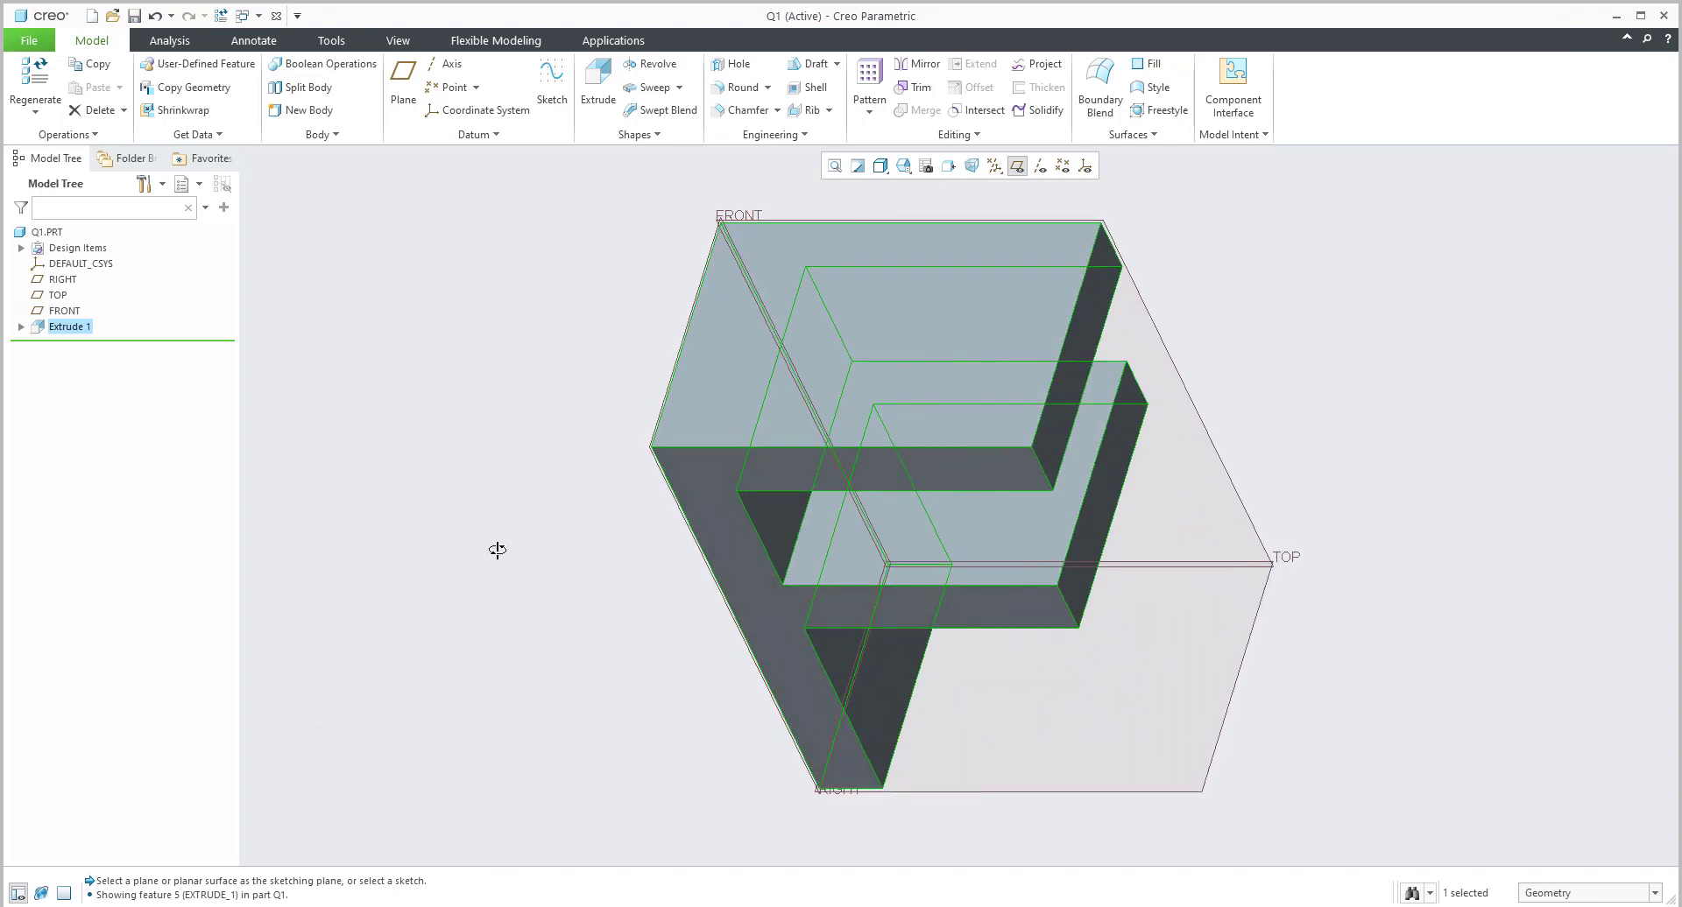
click(182, 504)
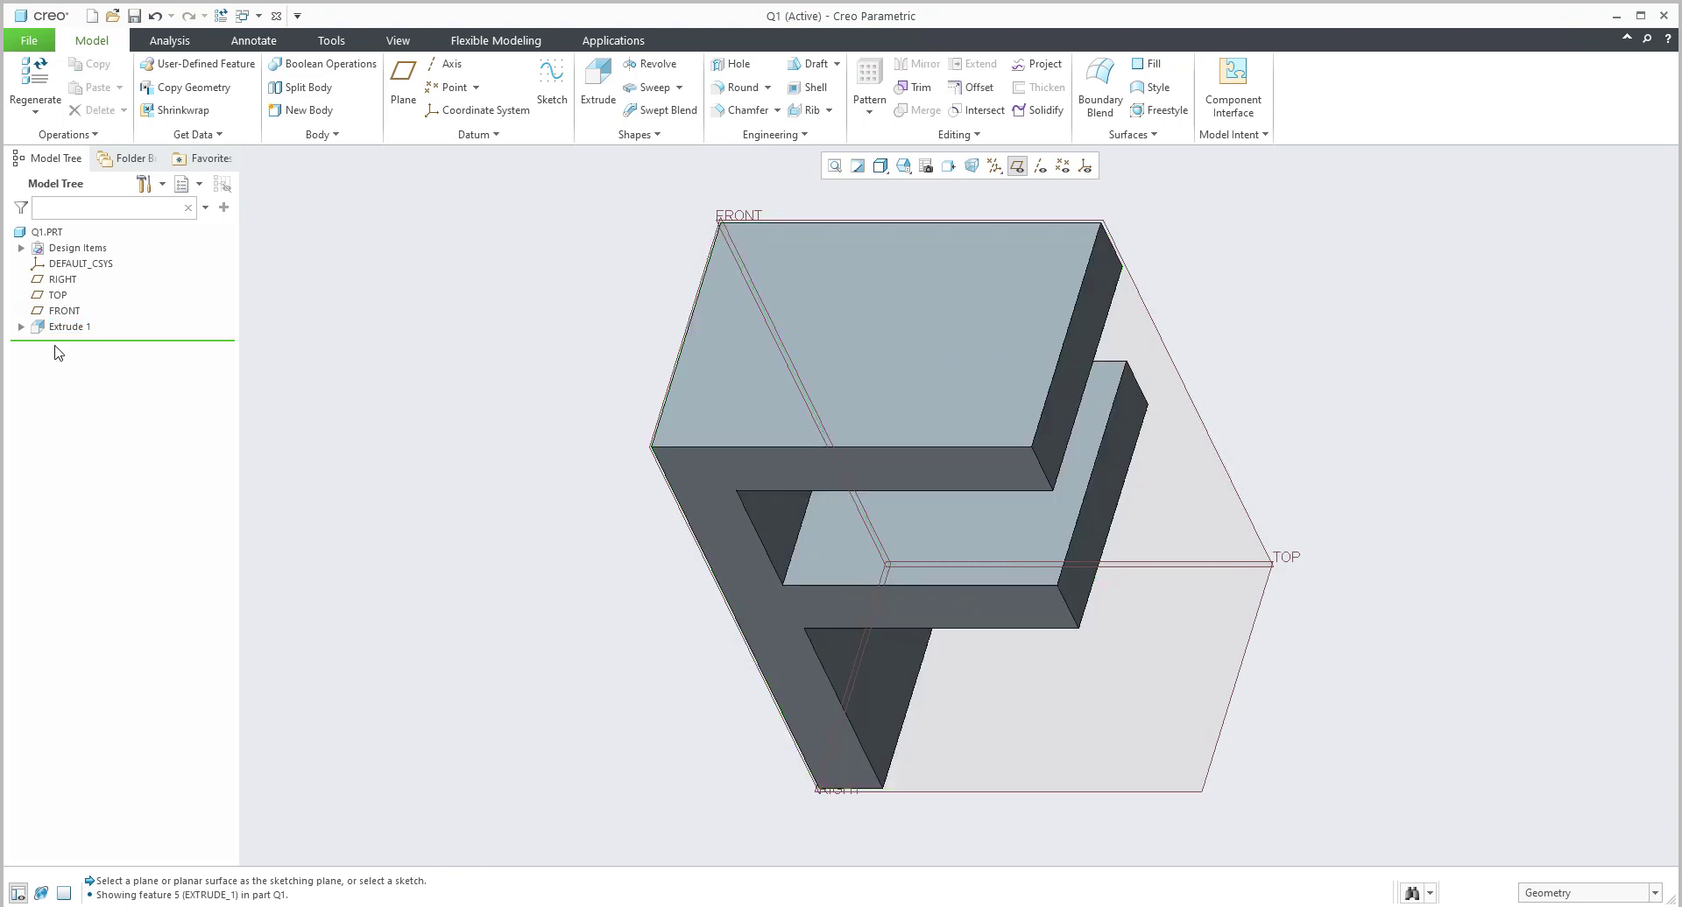
click(1084, 166)
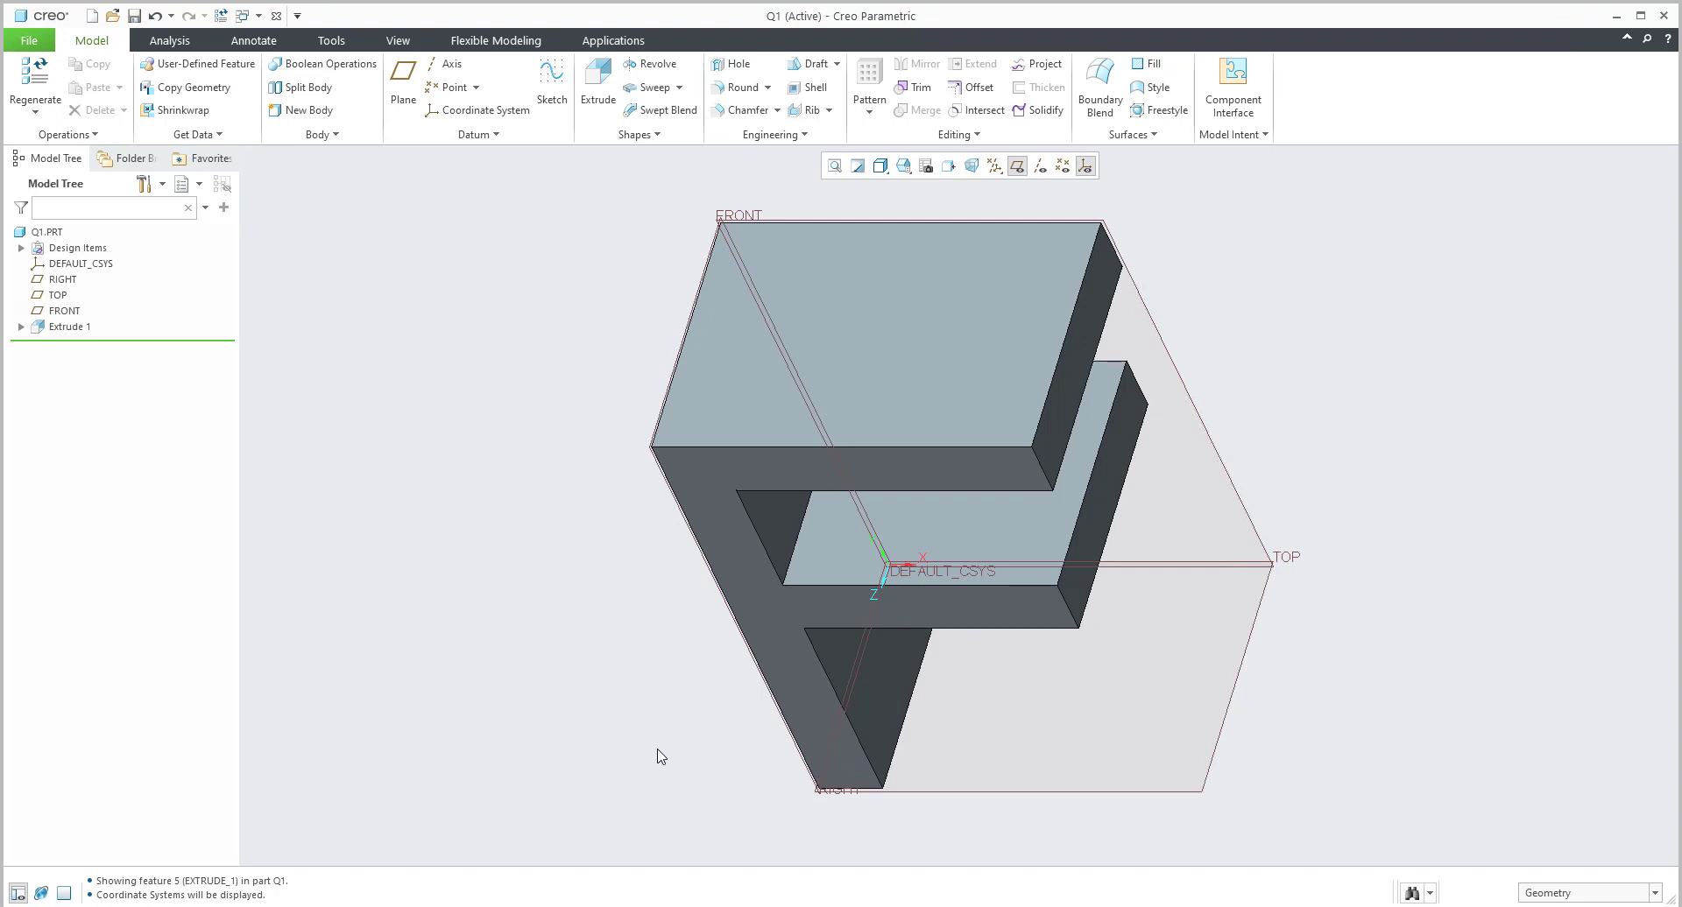
click(1085, 166)
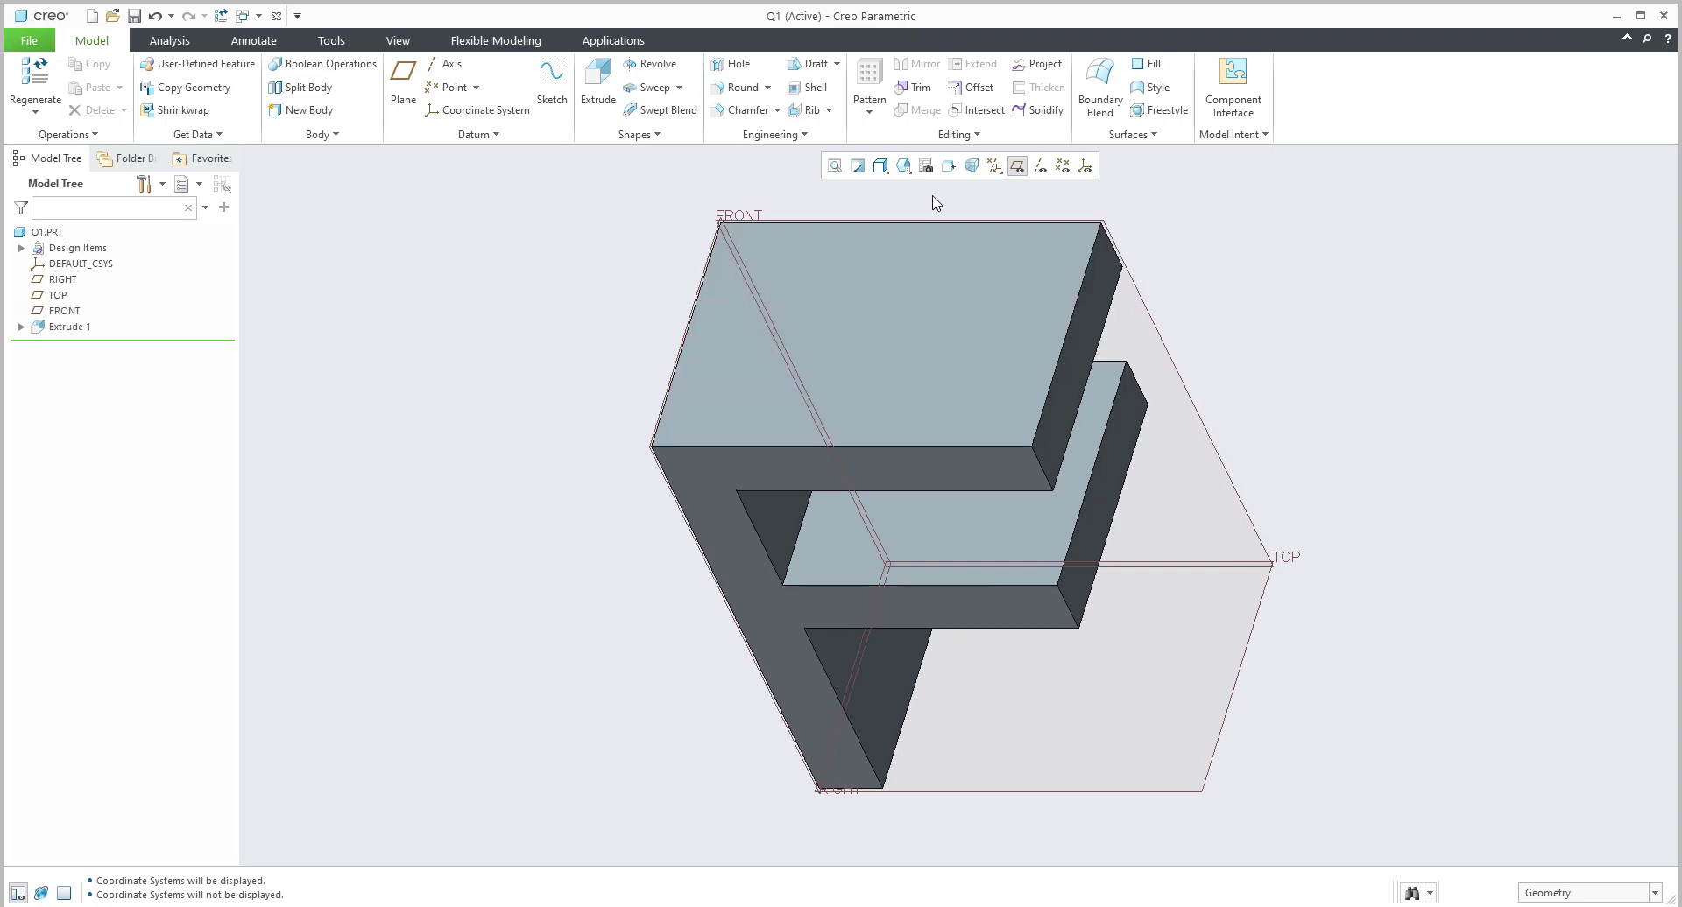
View the letter in the saved FRONT orientation and in the saved LEFT orientation.
click(903, 167)
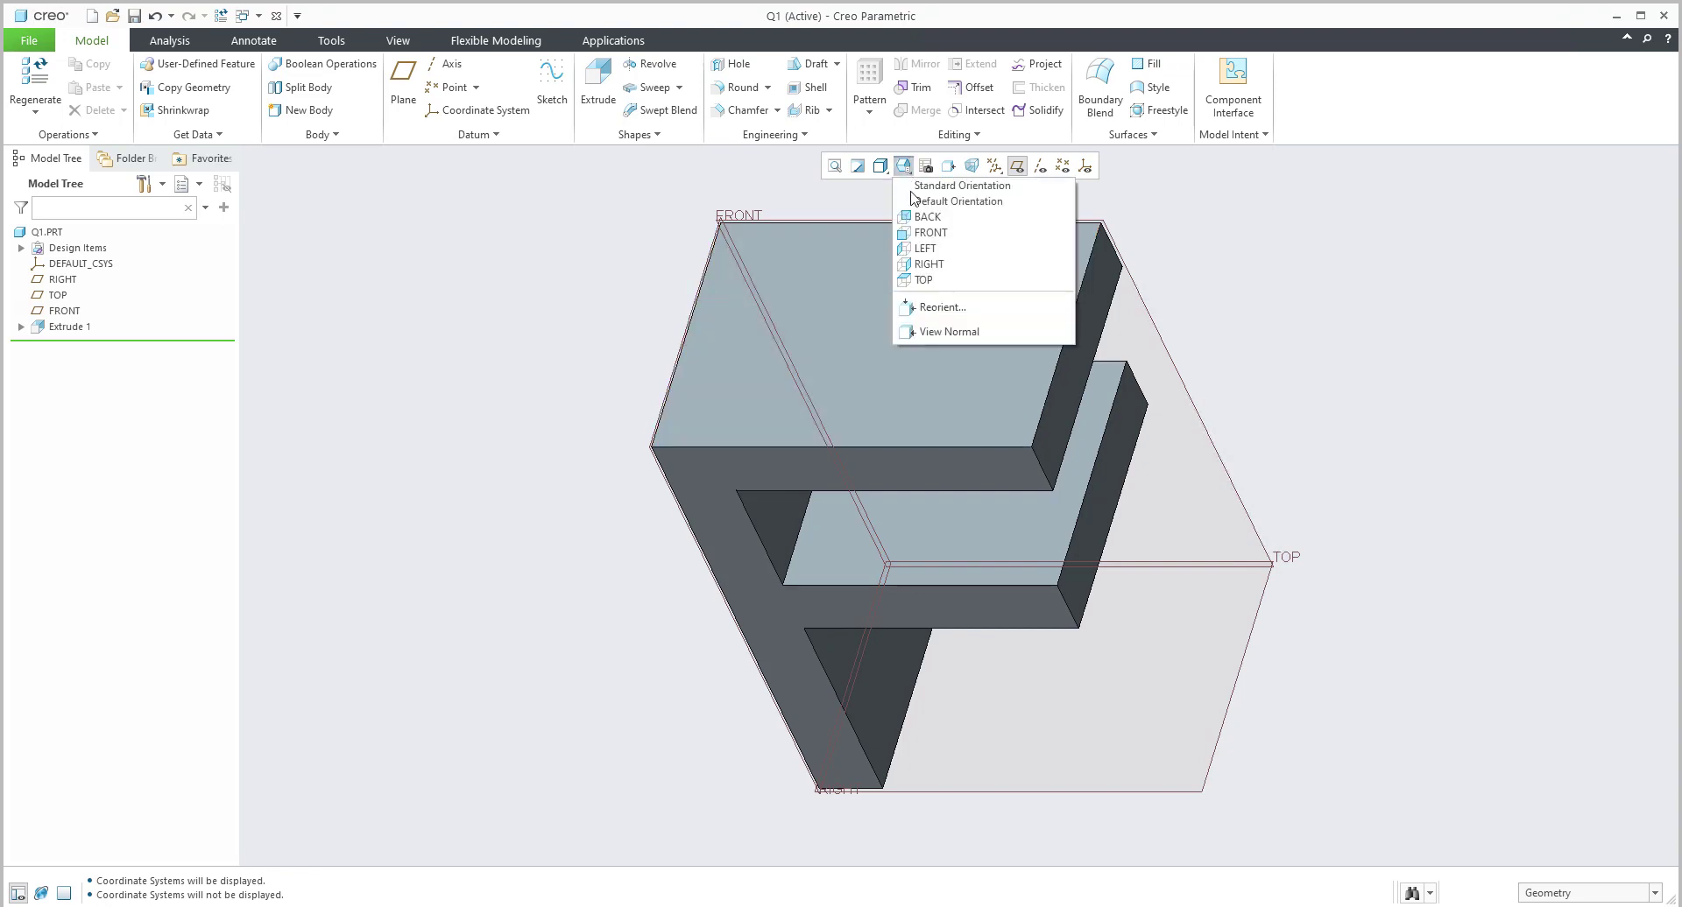
click(931, 233)
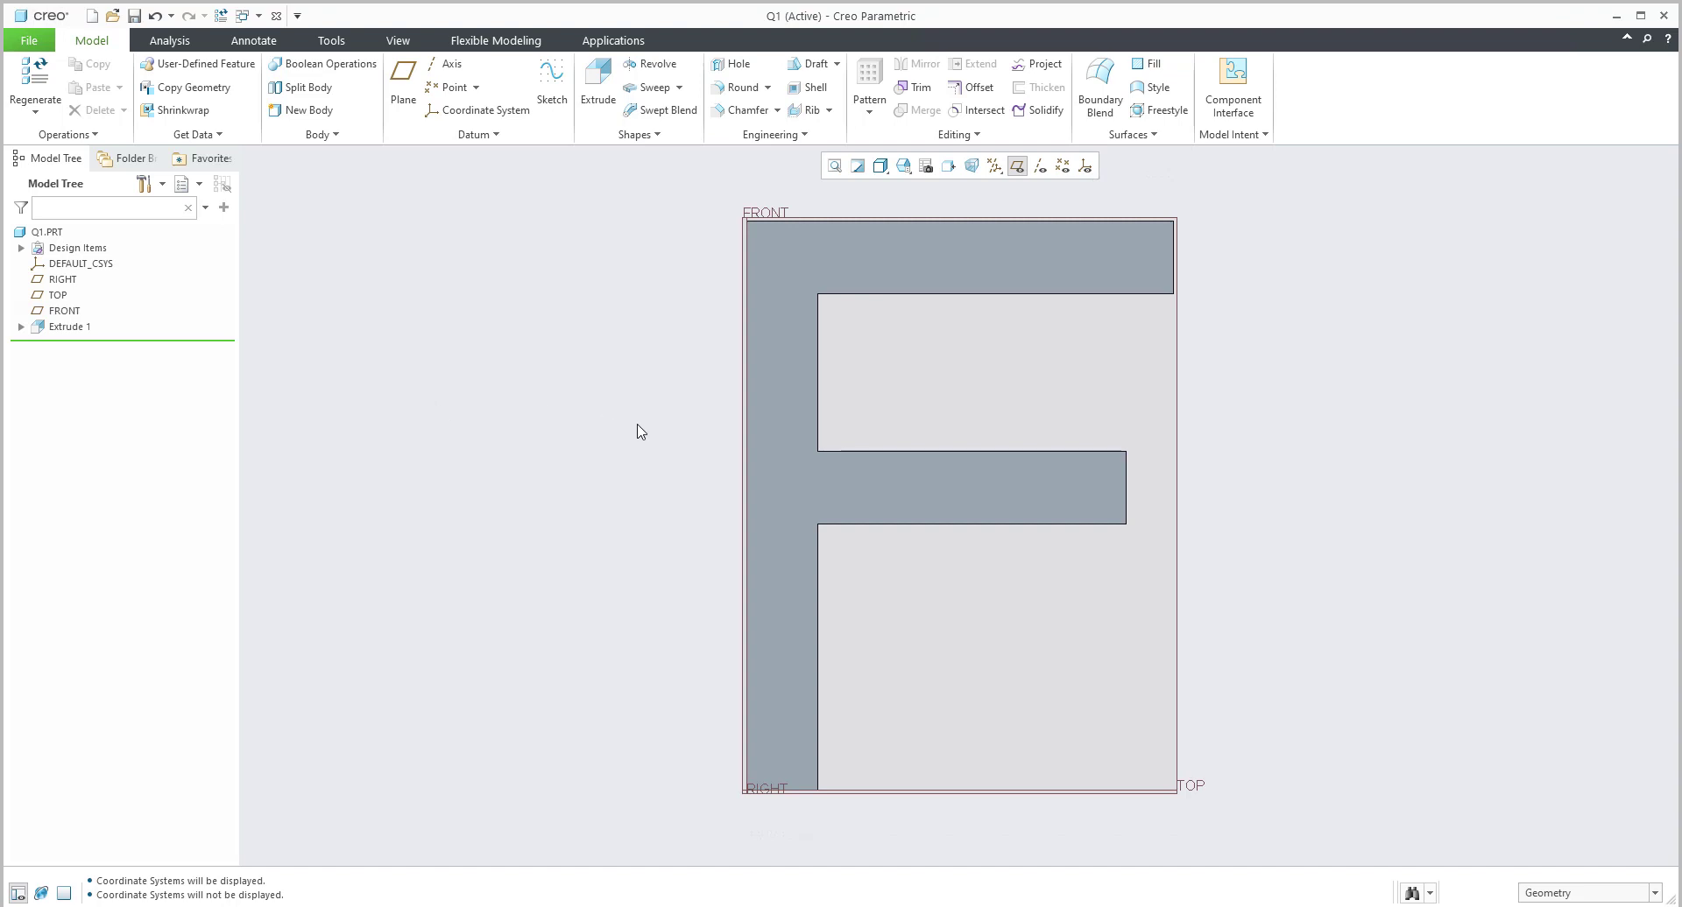
click(903, 168)
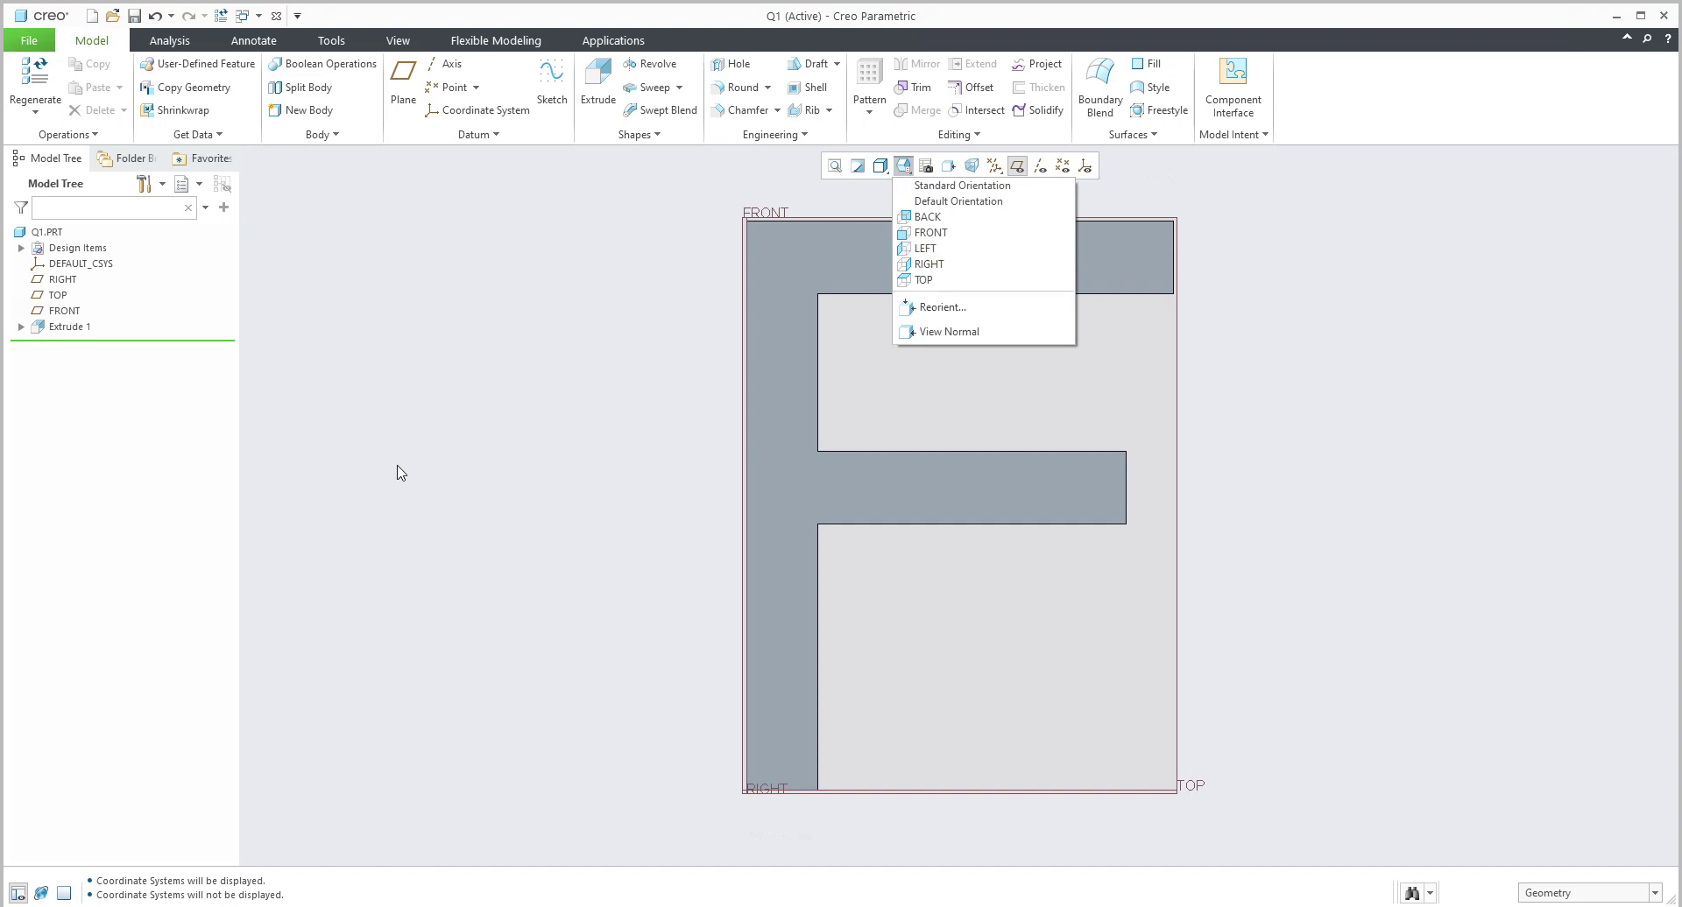
click(366, 477)
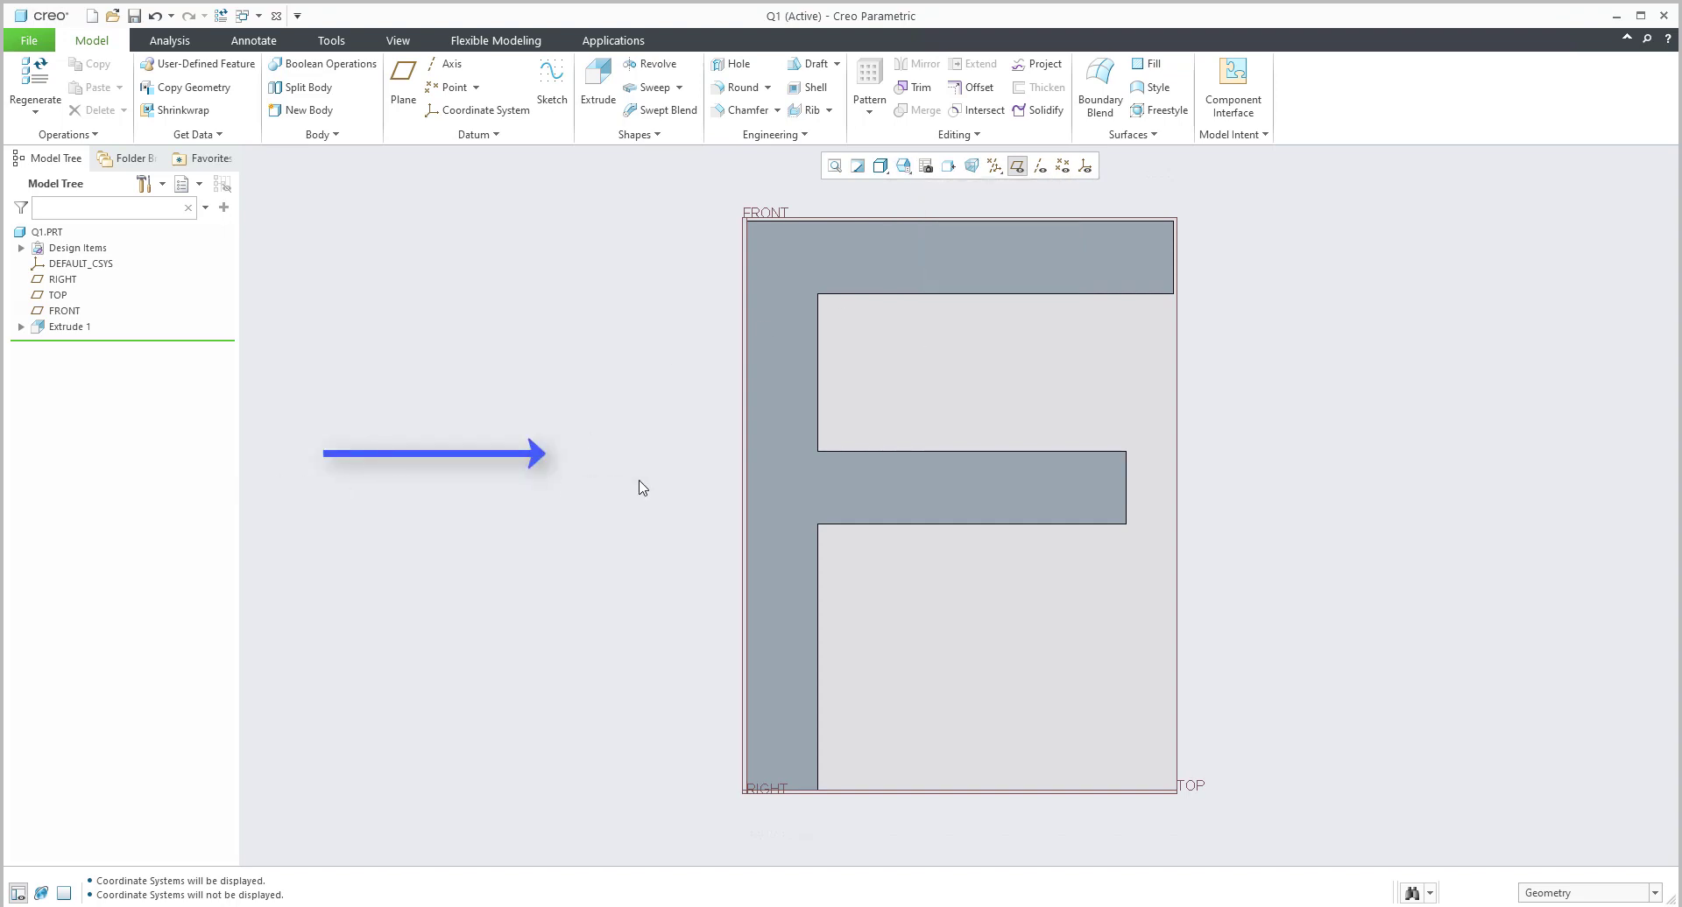
click(903, 166)
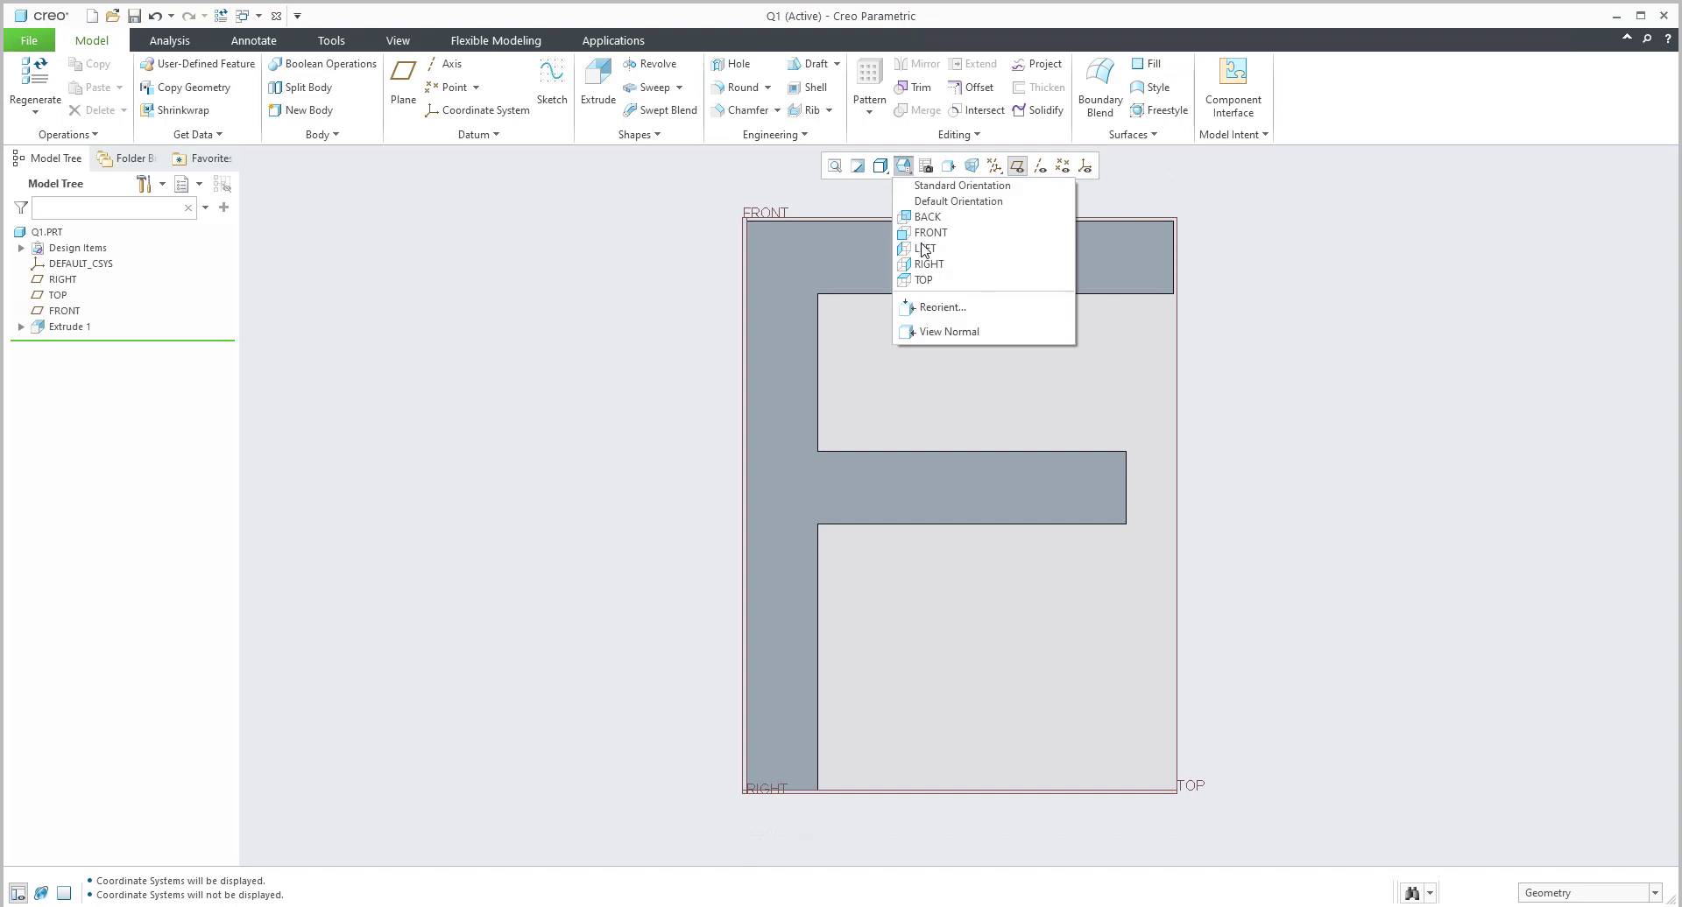
click(926, 254)
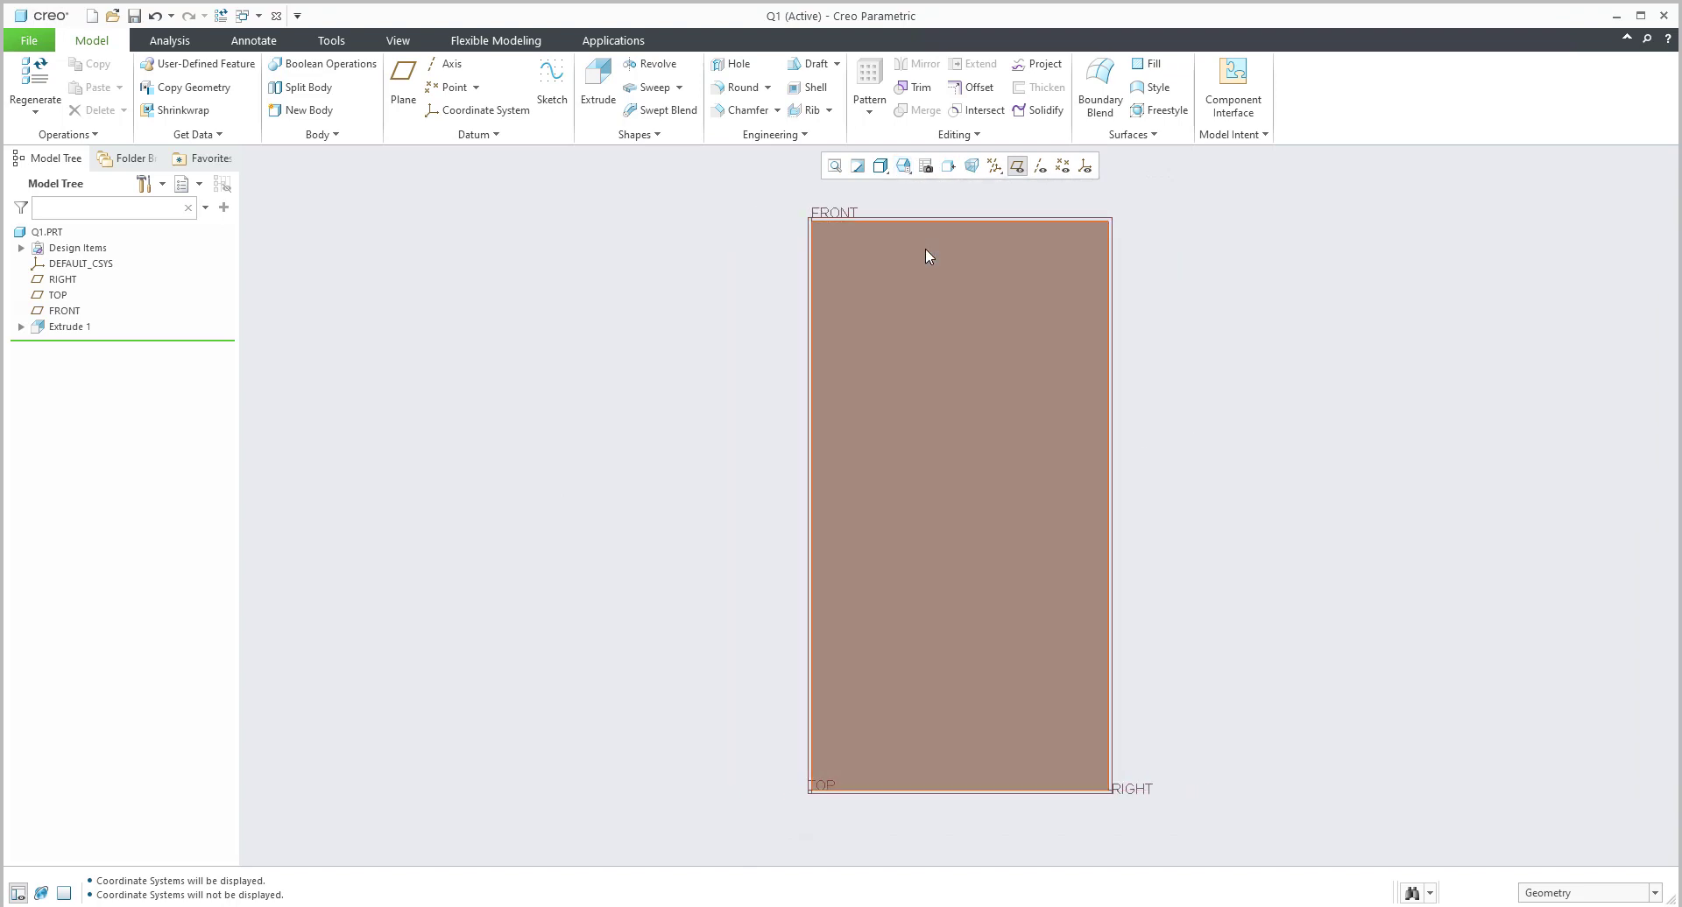
Orient the view normal to the outer side face of the F's stem, and return to the default orientation.
middle_drag(1149, 498, 1060, 435)
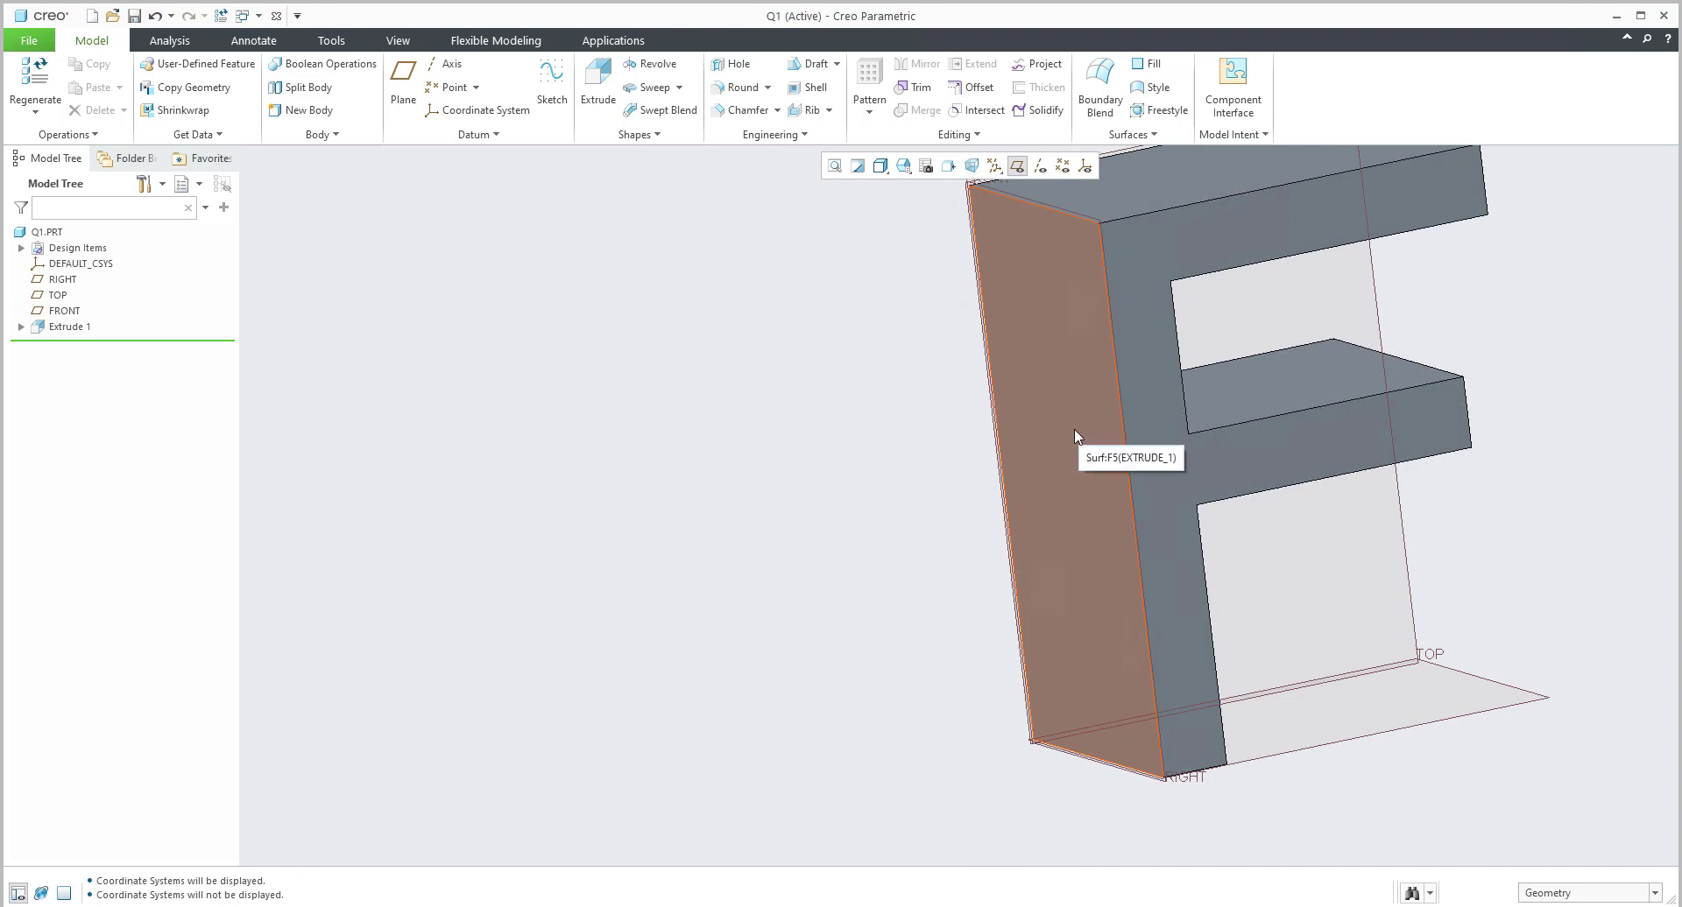
click(1076, 431)
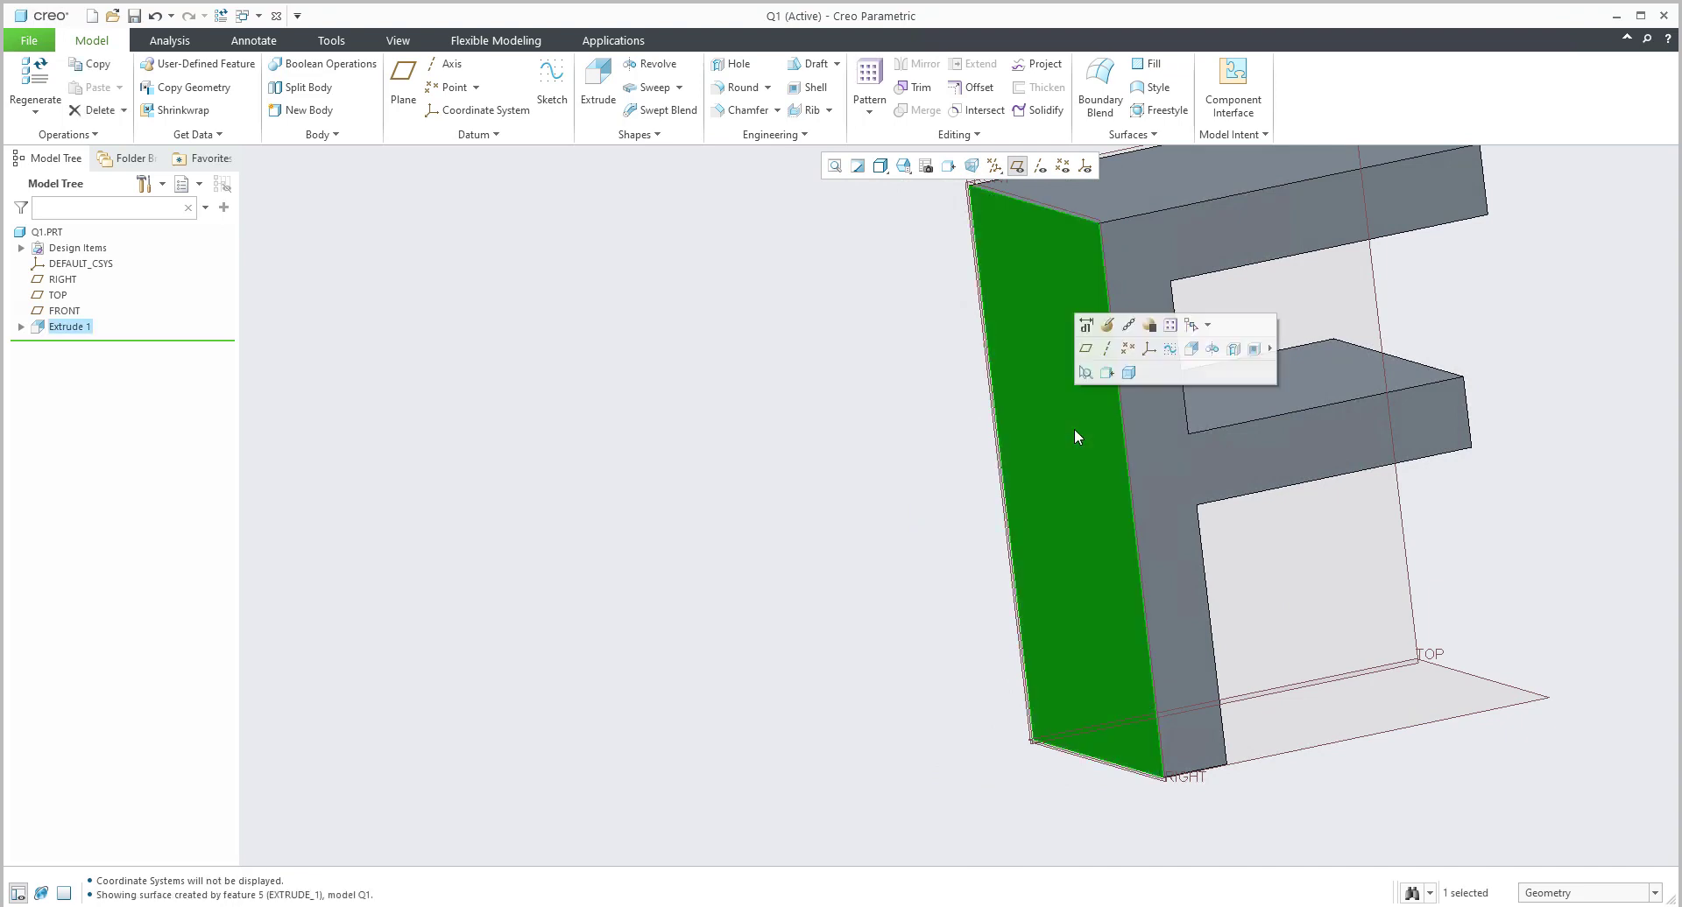
click(948, 166)
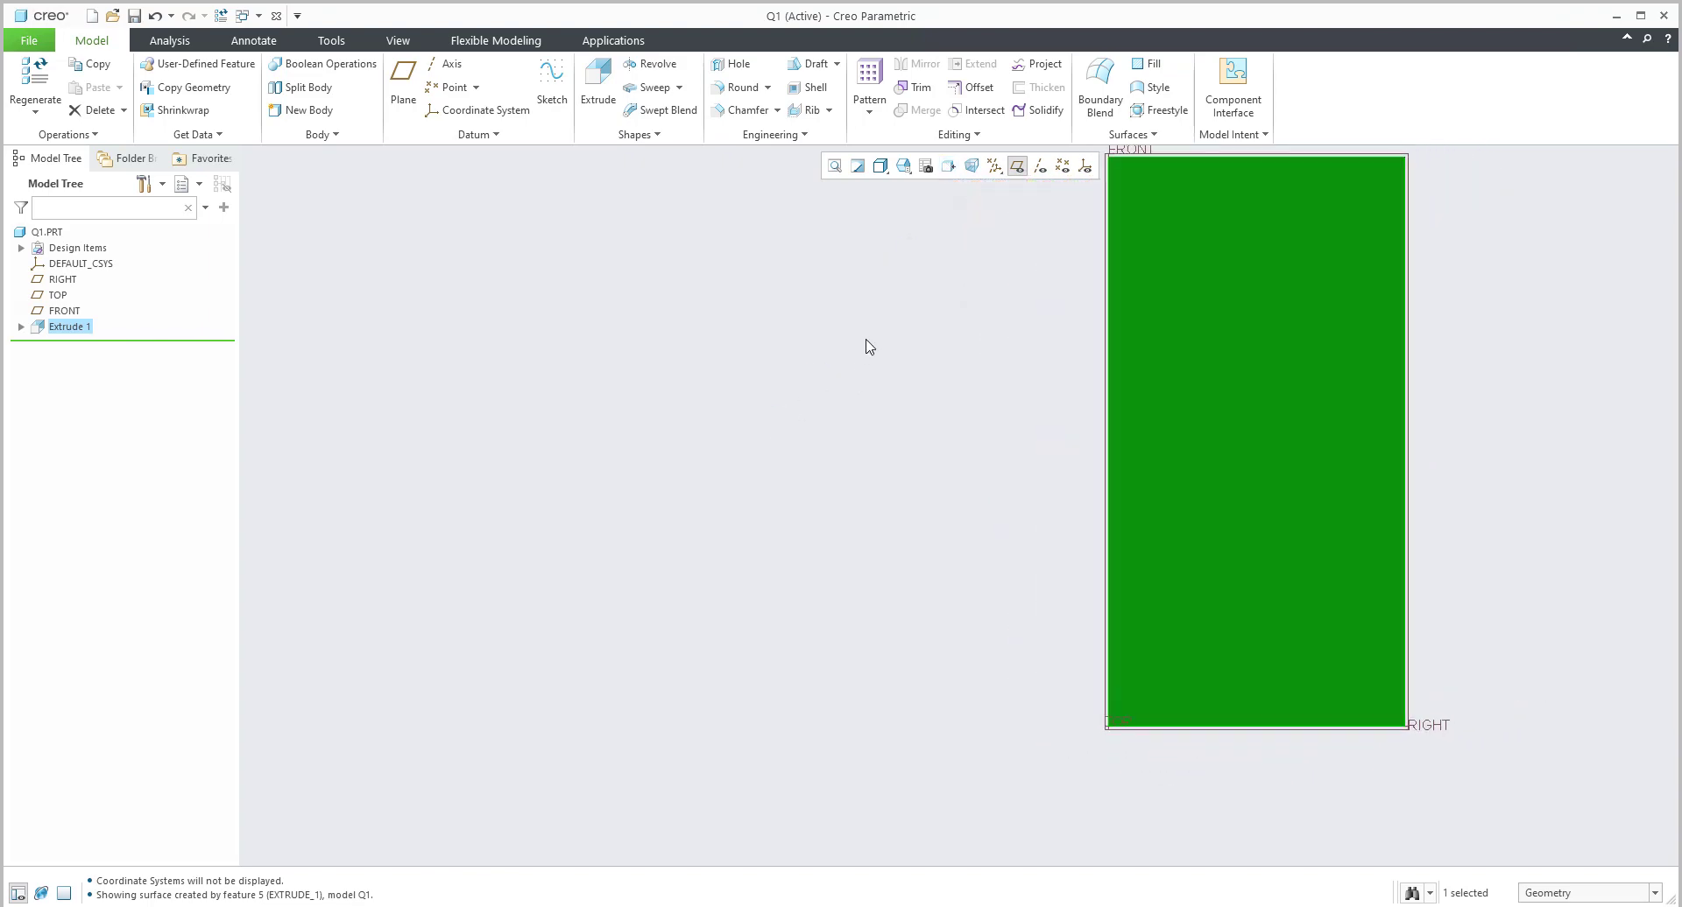
key(ctrl+d)
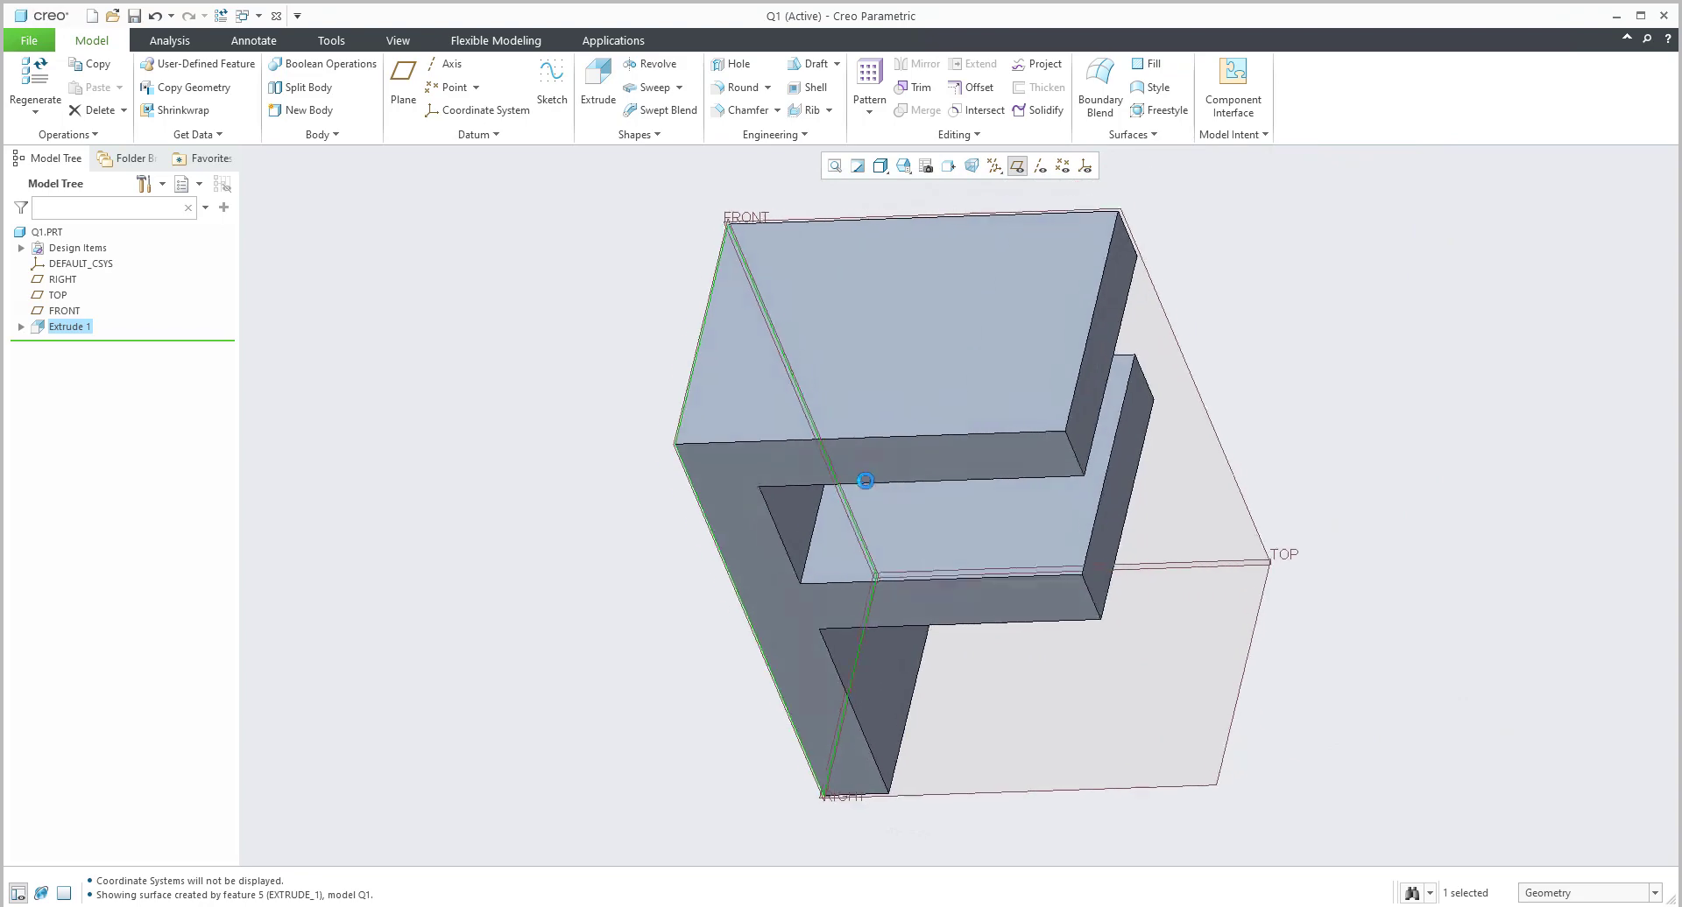
click(635, 324)
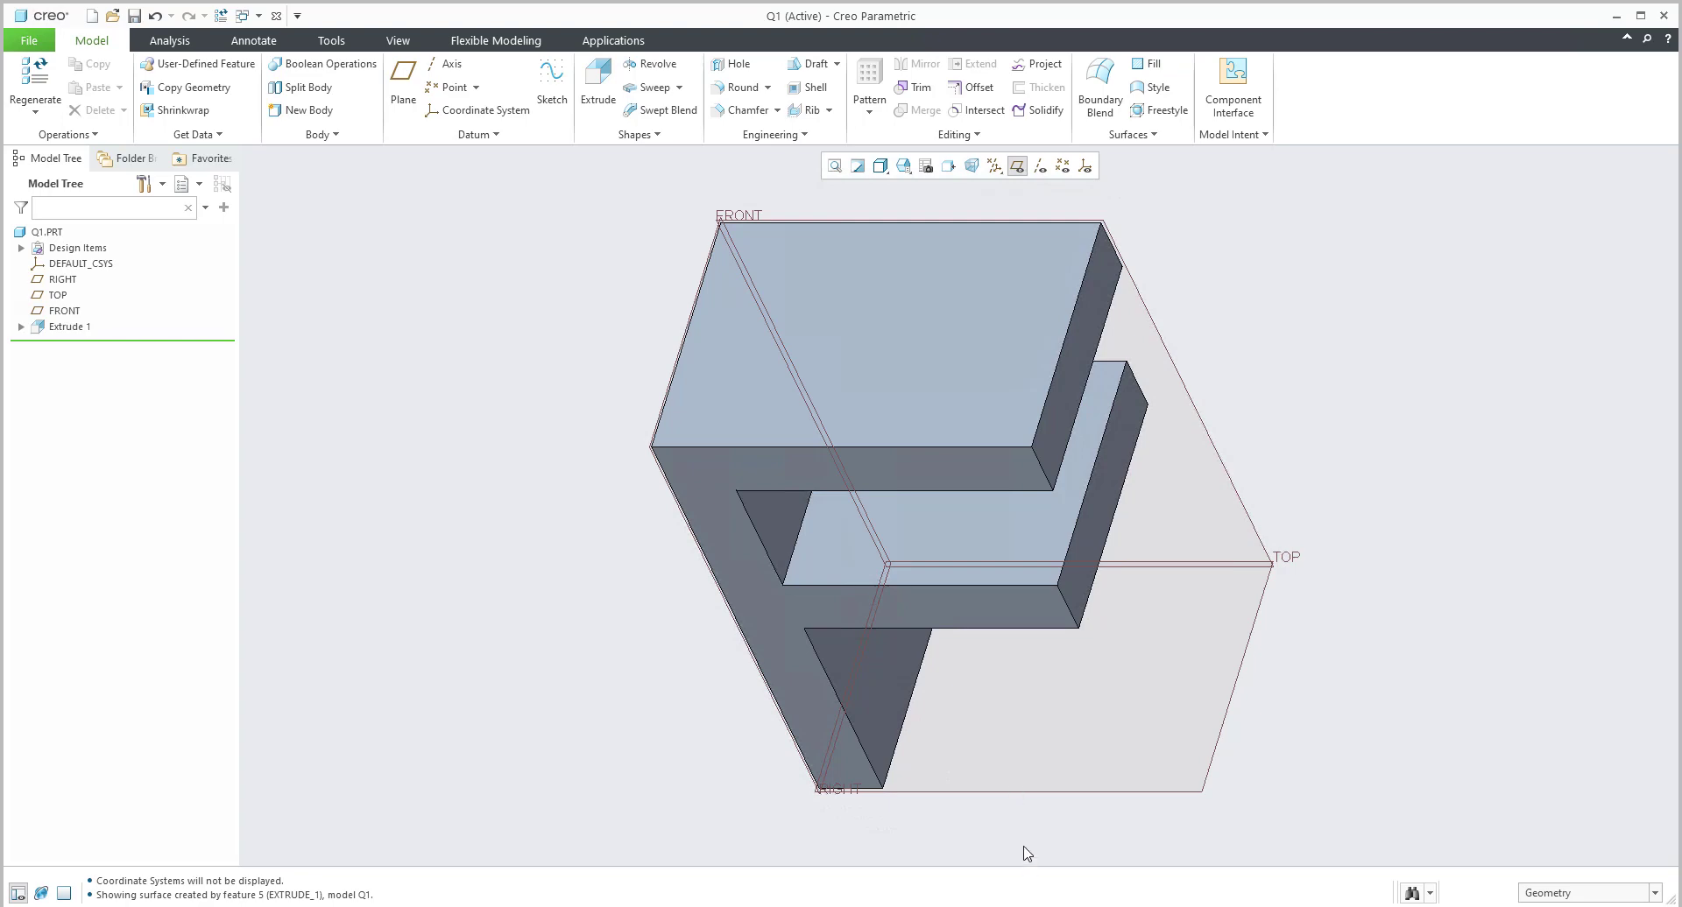
Orient the view normal to the bottom end face of the F's stem.
middle_drag(946, 608, 886, 405)
scroll(839, 391, down, 4)
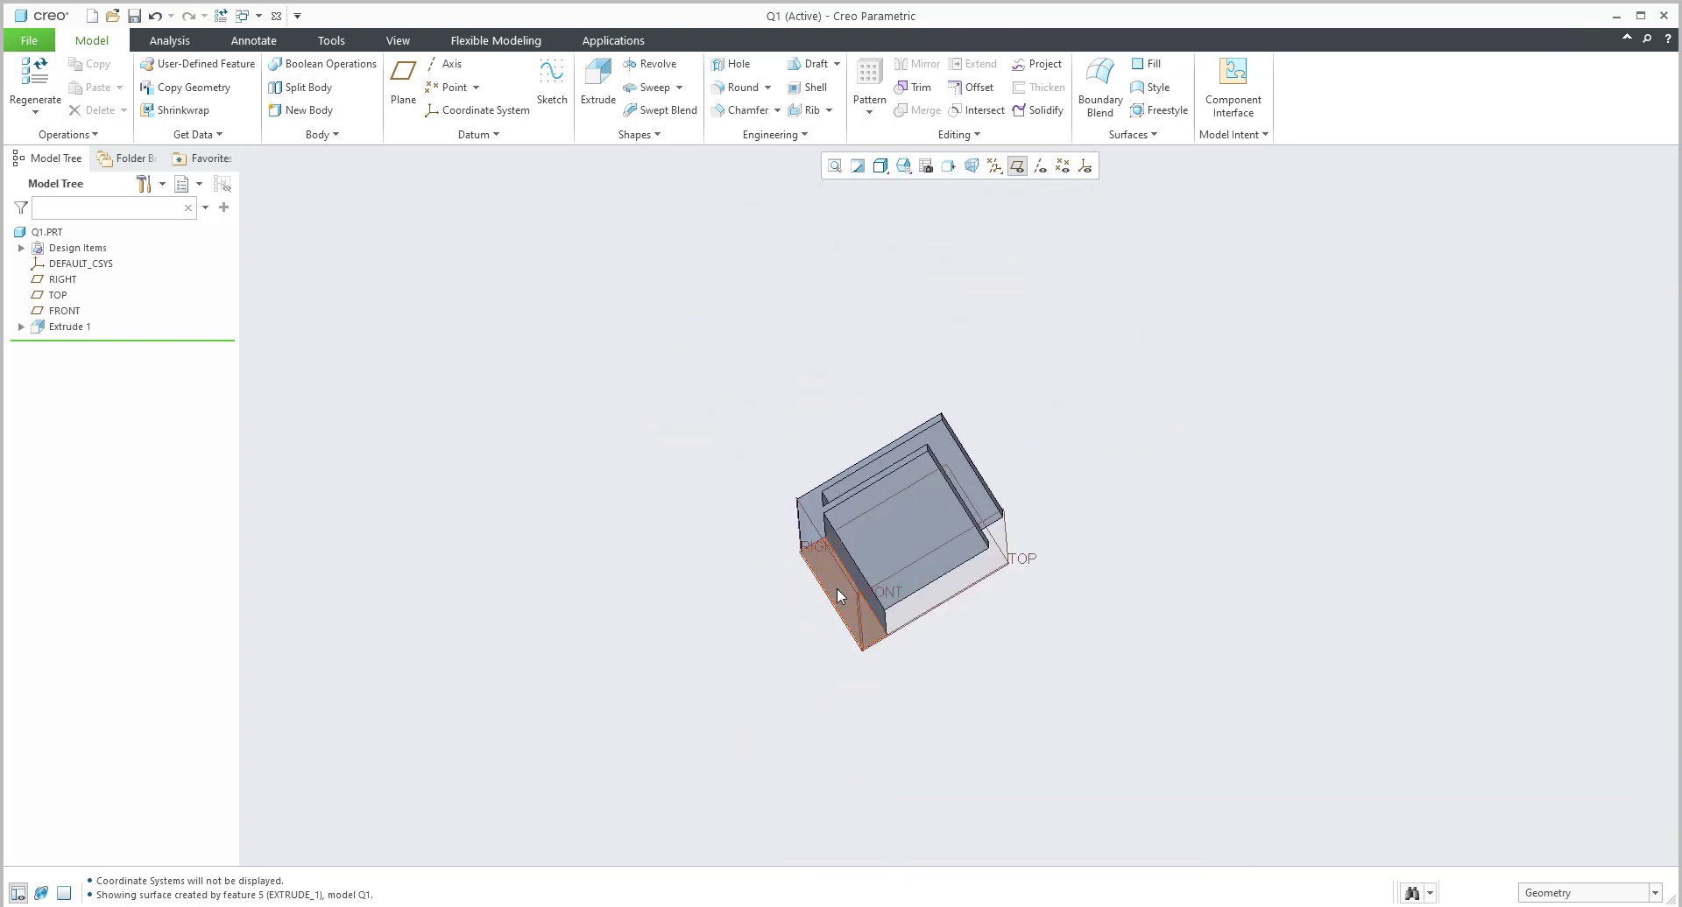
middle_drag(851, 599, 754, 604)
click(948, 166)
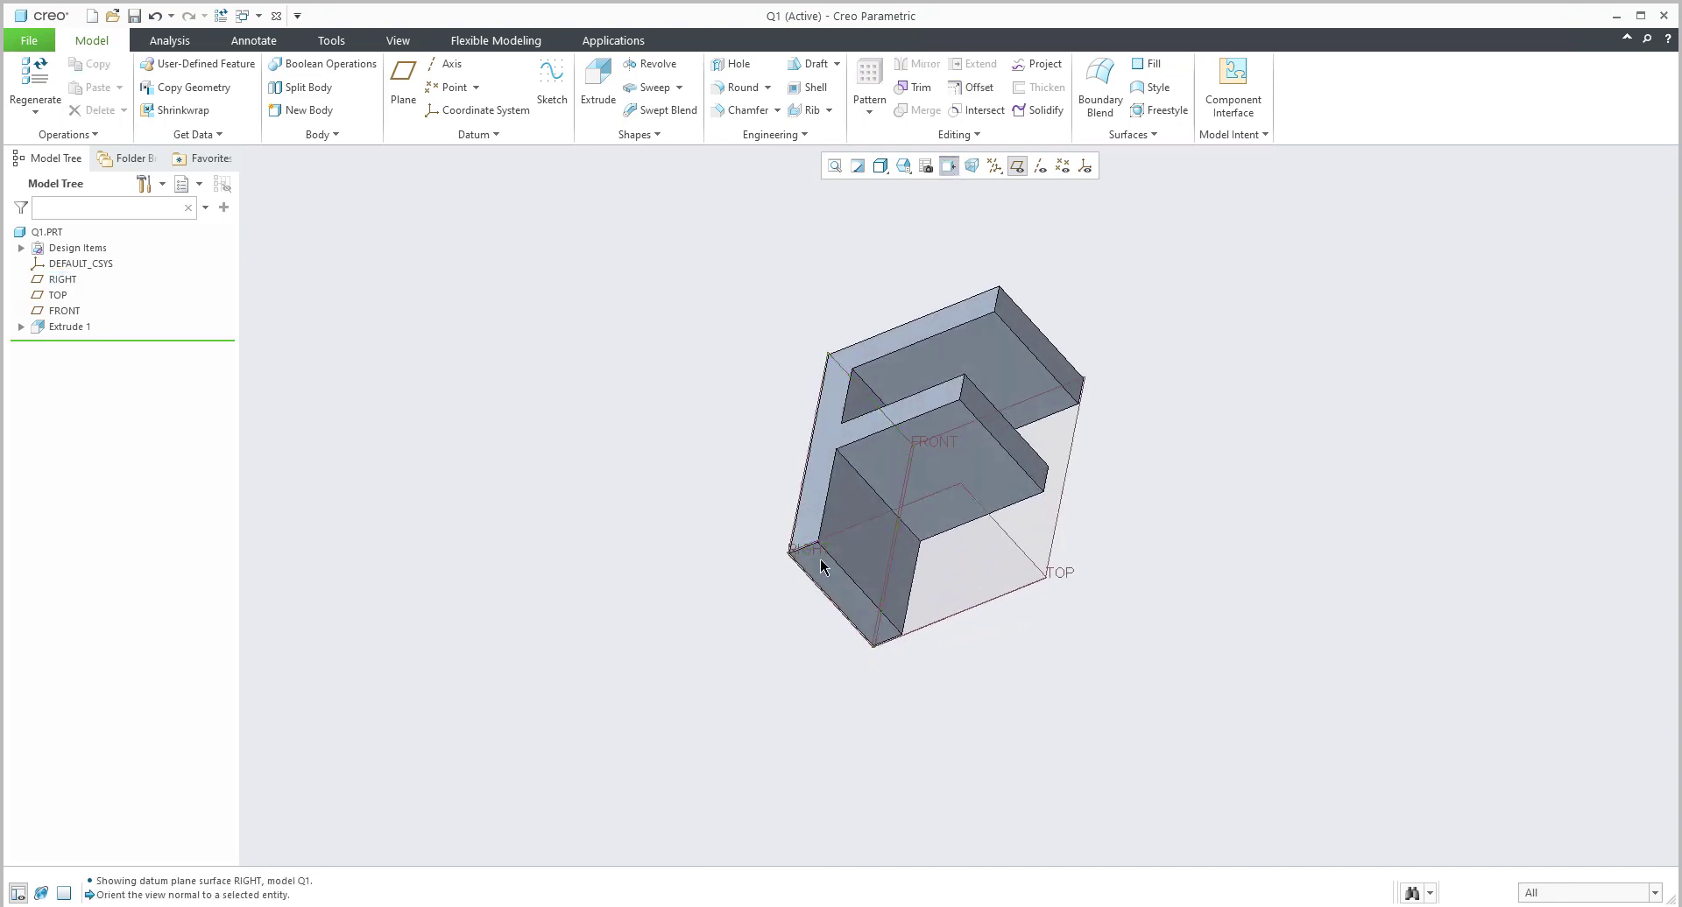
click(841, 595)
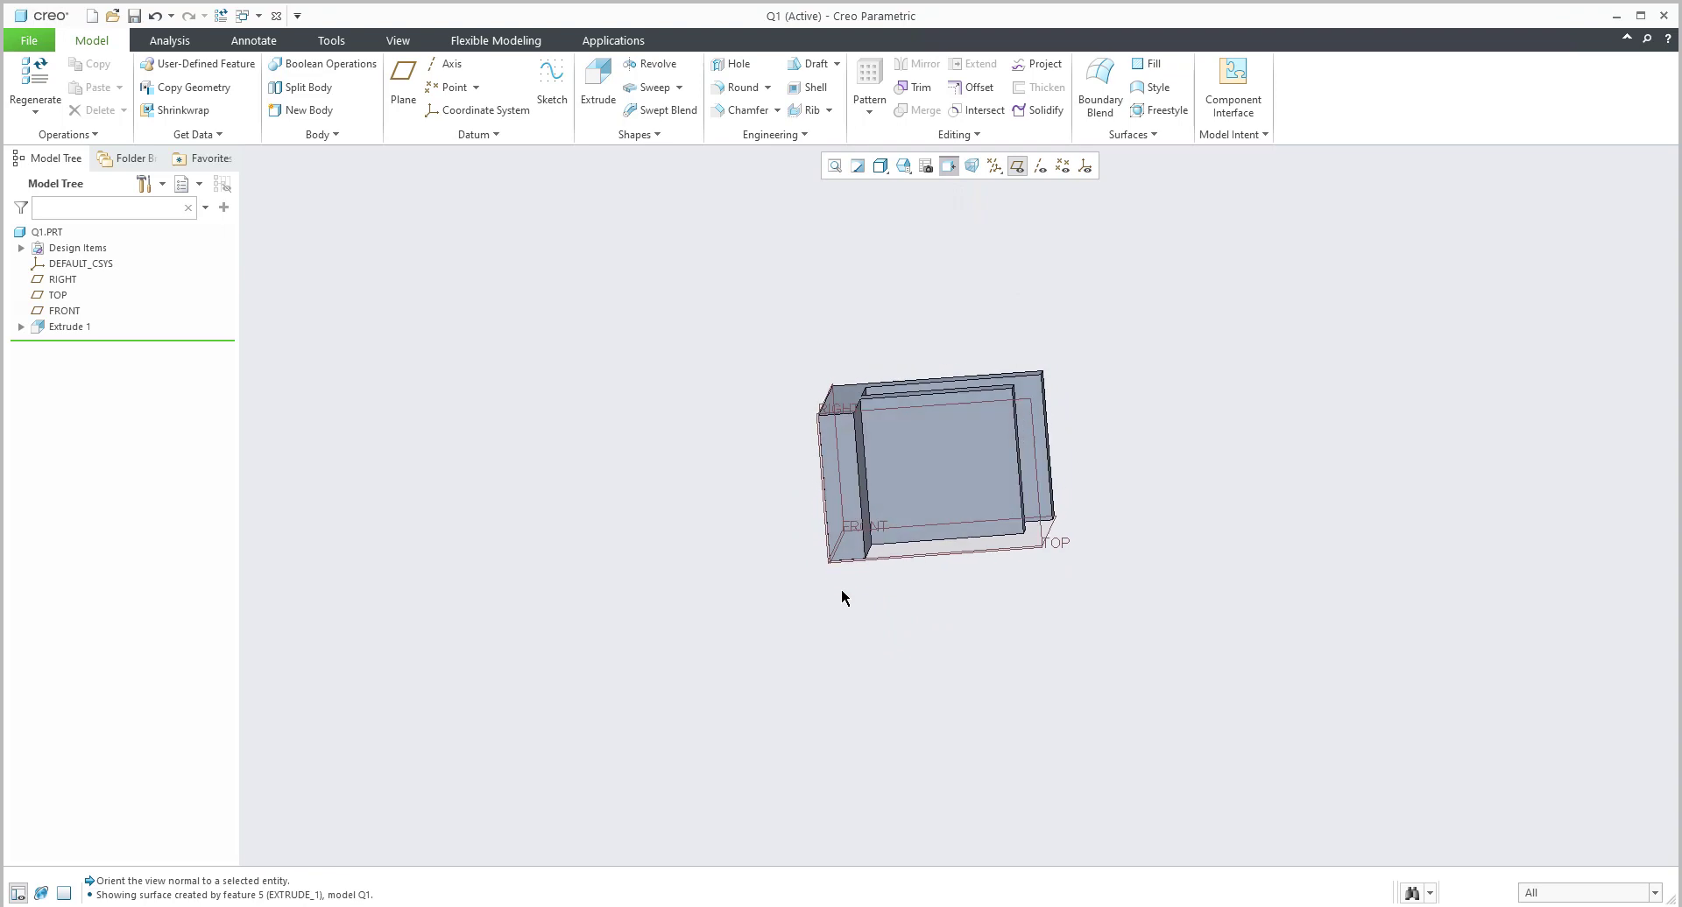
Return the letter to its default orientation and check the list of saved orientations.
middle_drag(845, 596, 694, 584)
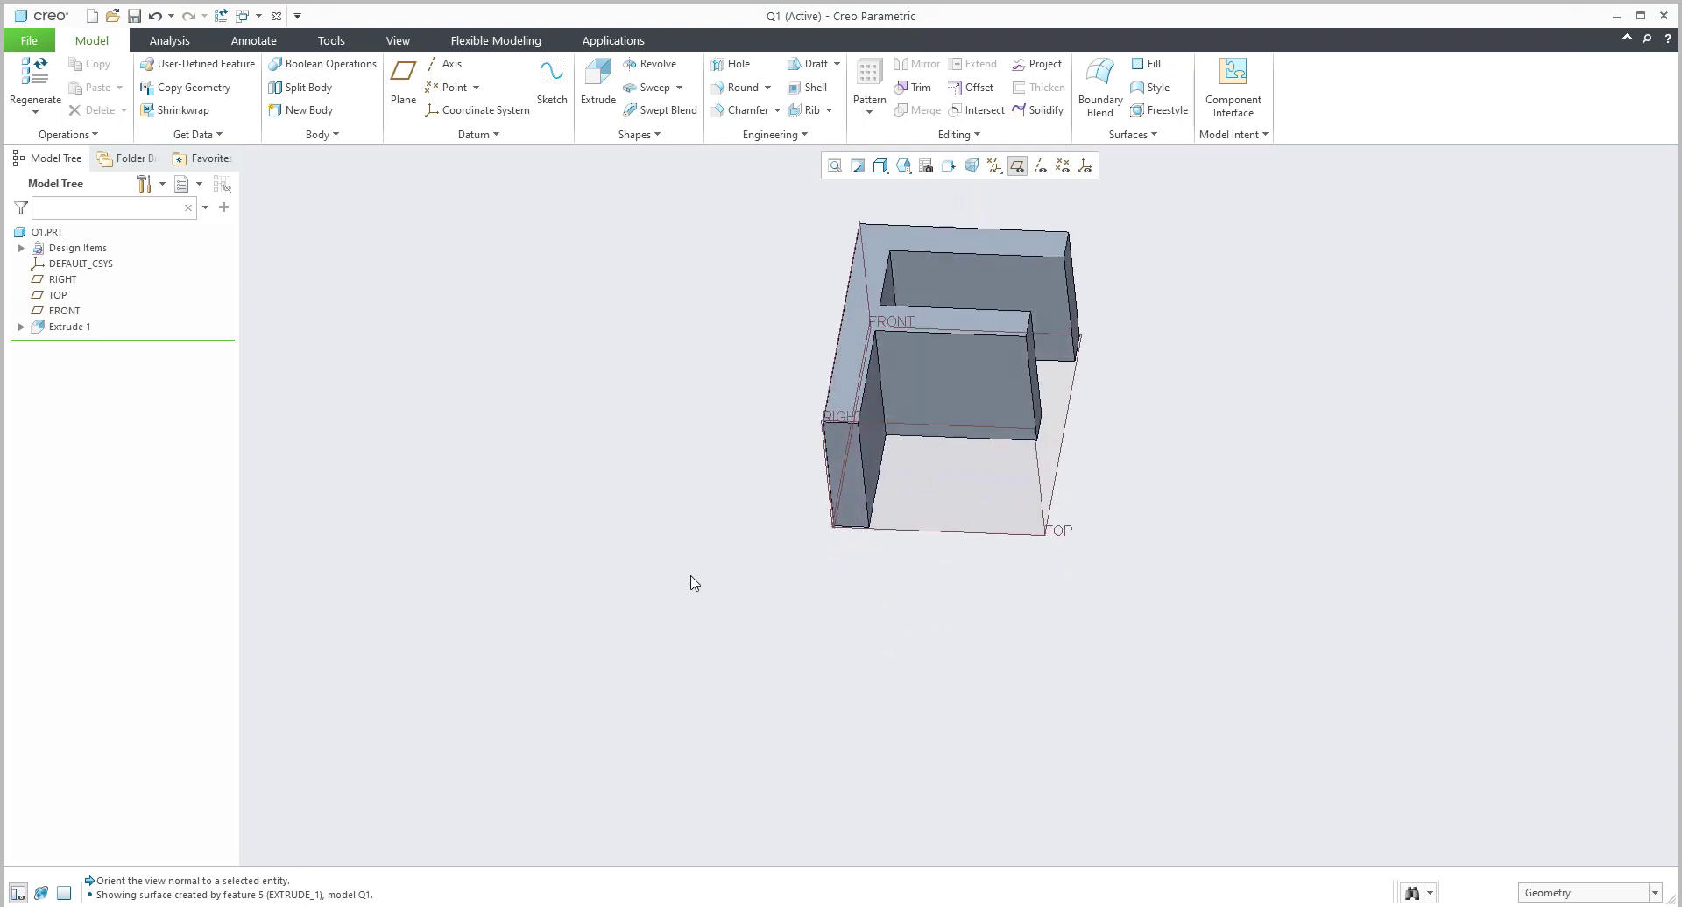
key(ctrl+d)
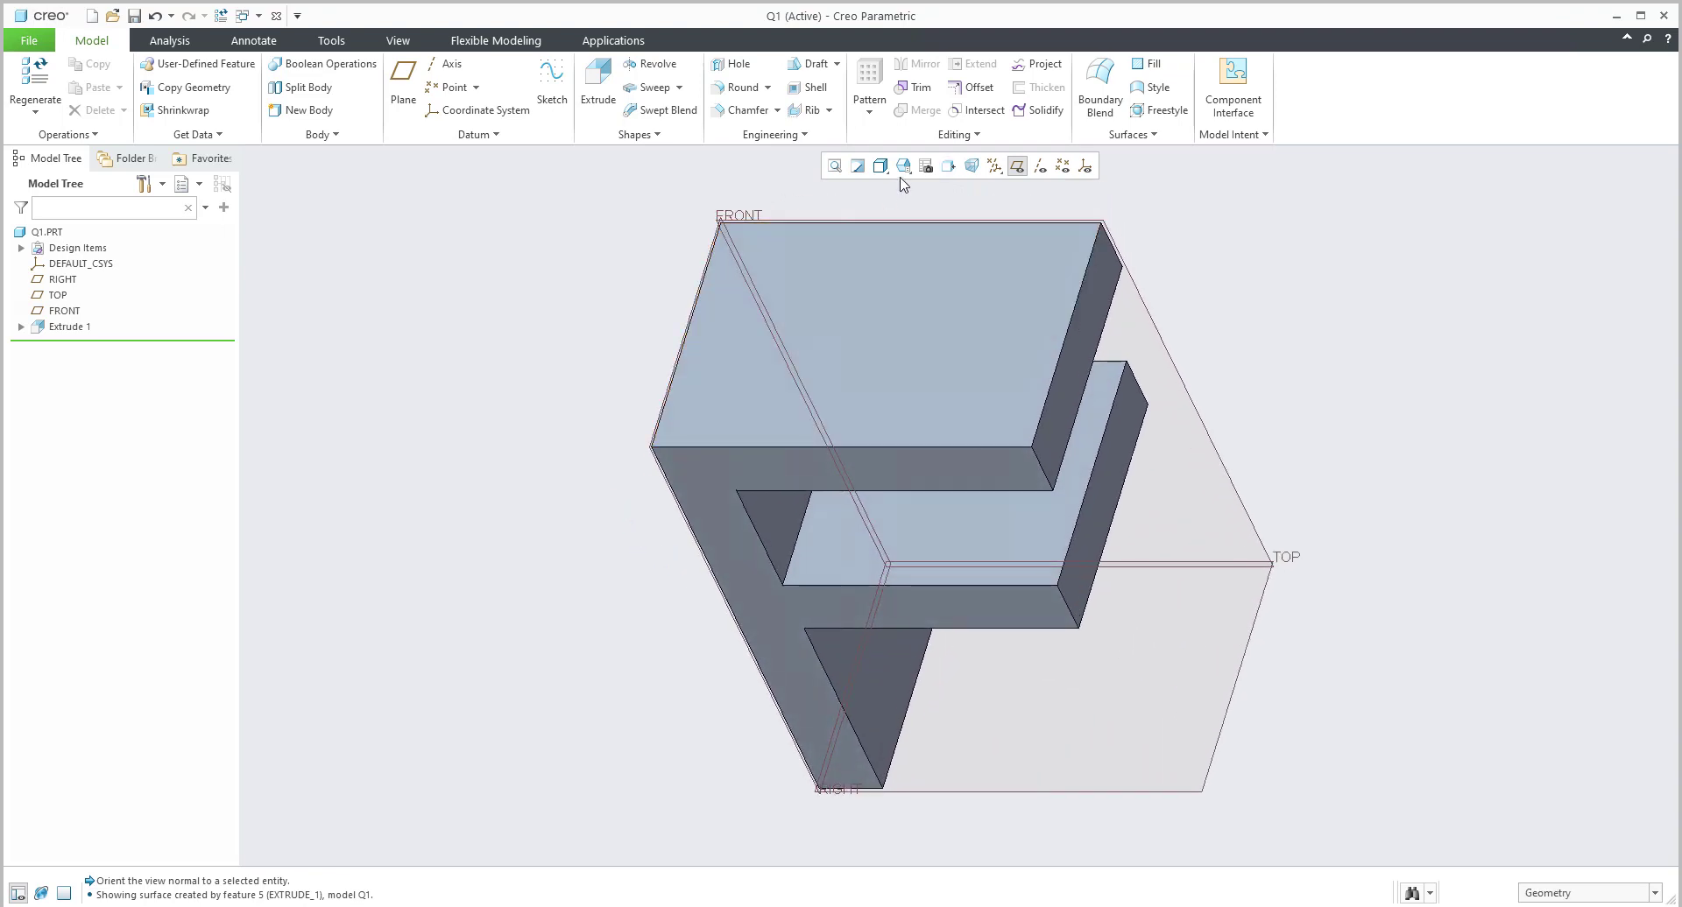
click(905, 167)
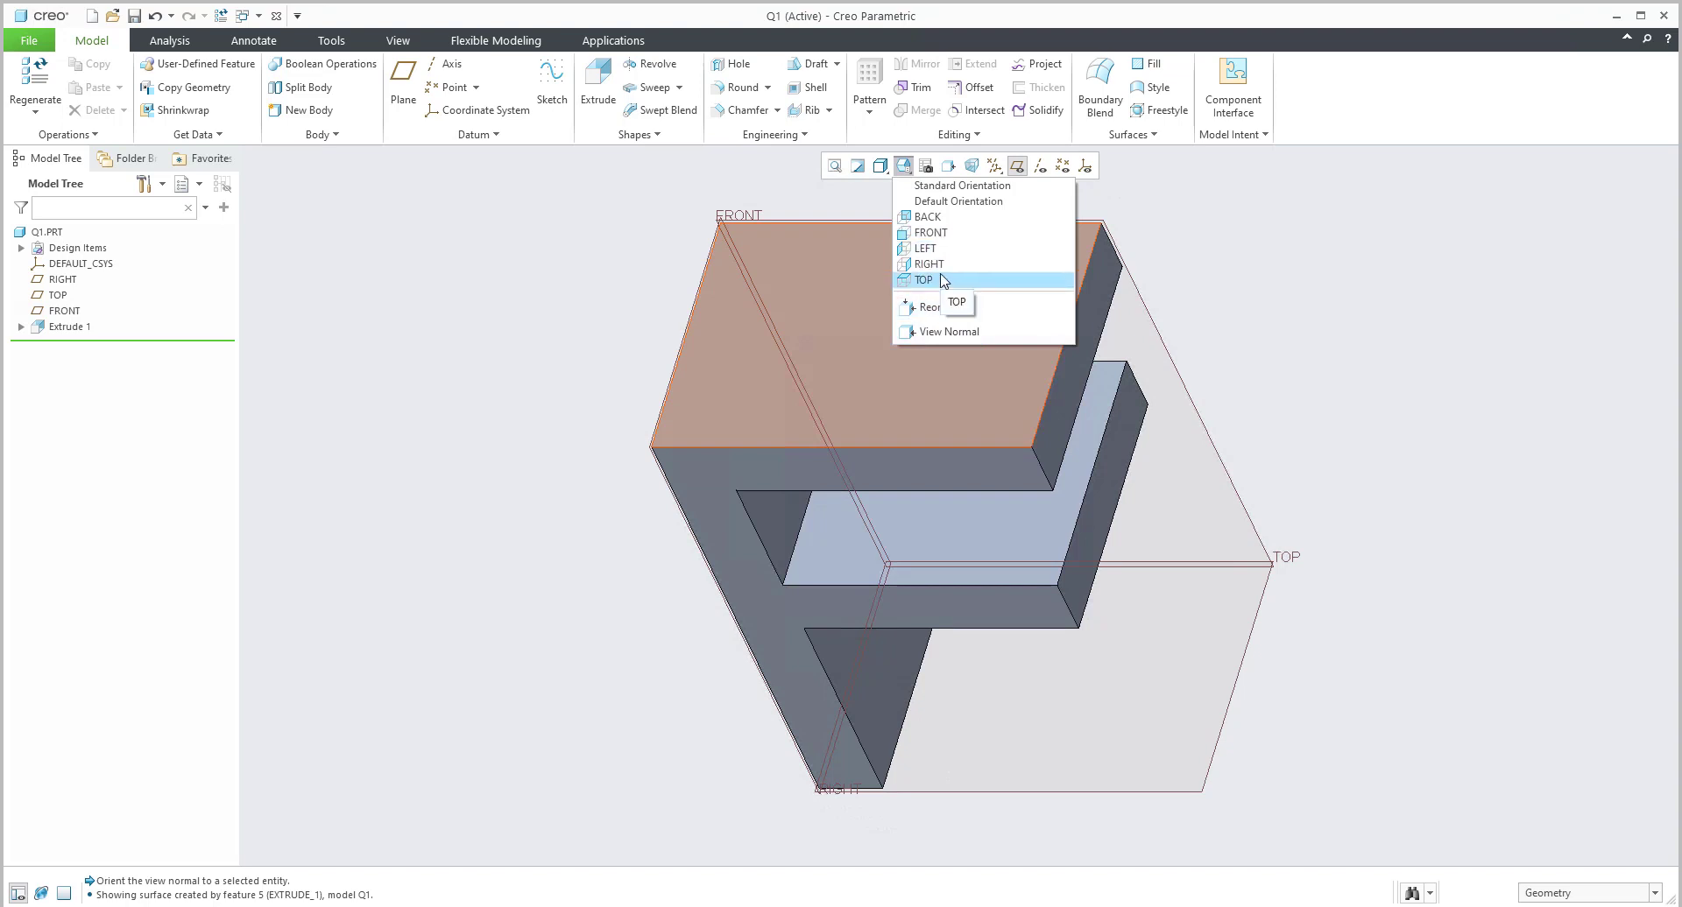
click(556, 309)
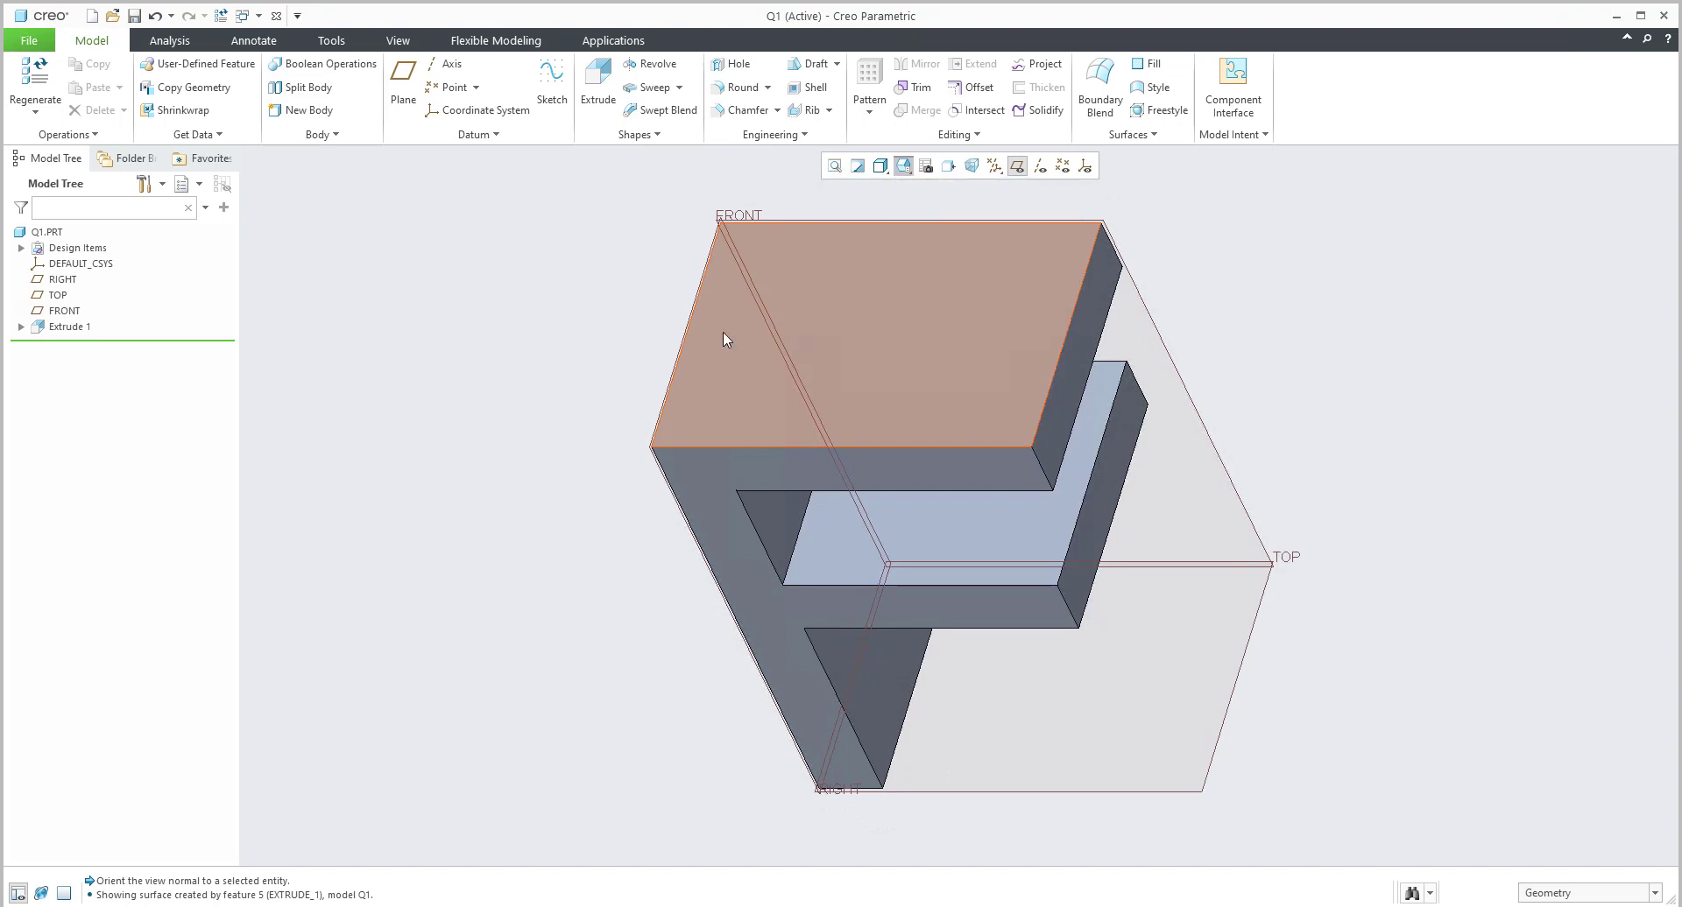
Create a new saved orientation named Bottom in the View Manager.
click(926, 168)
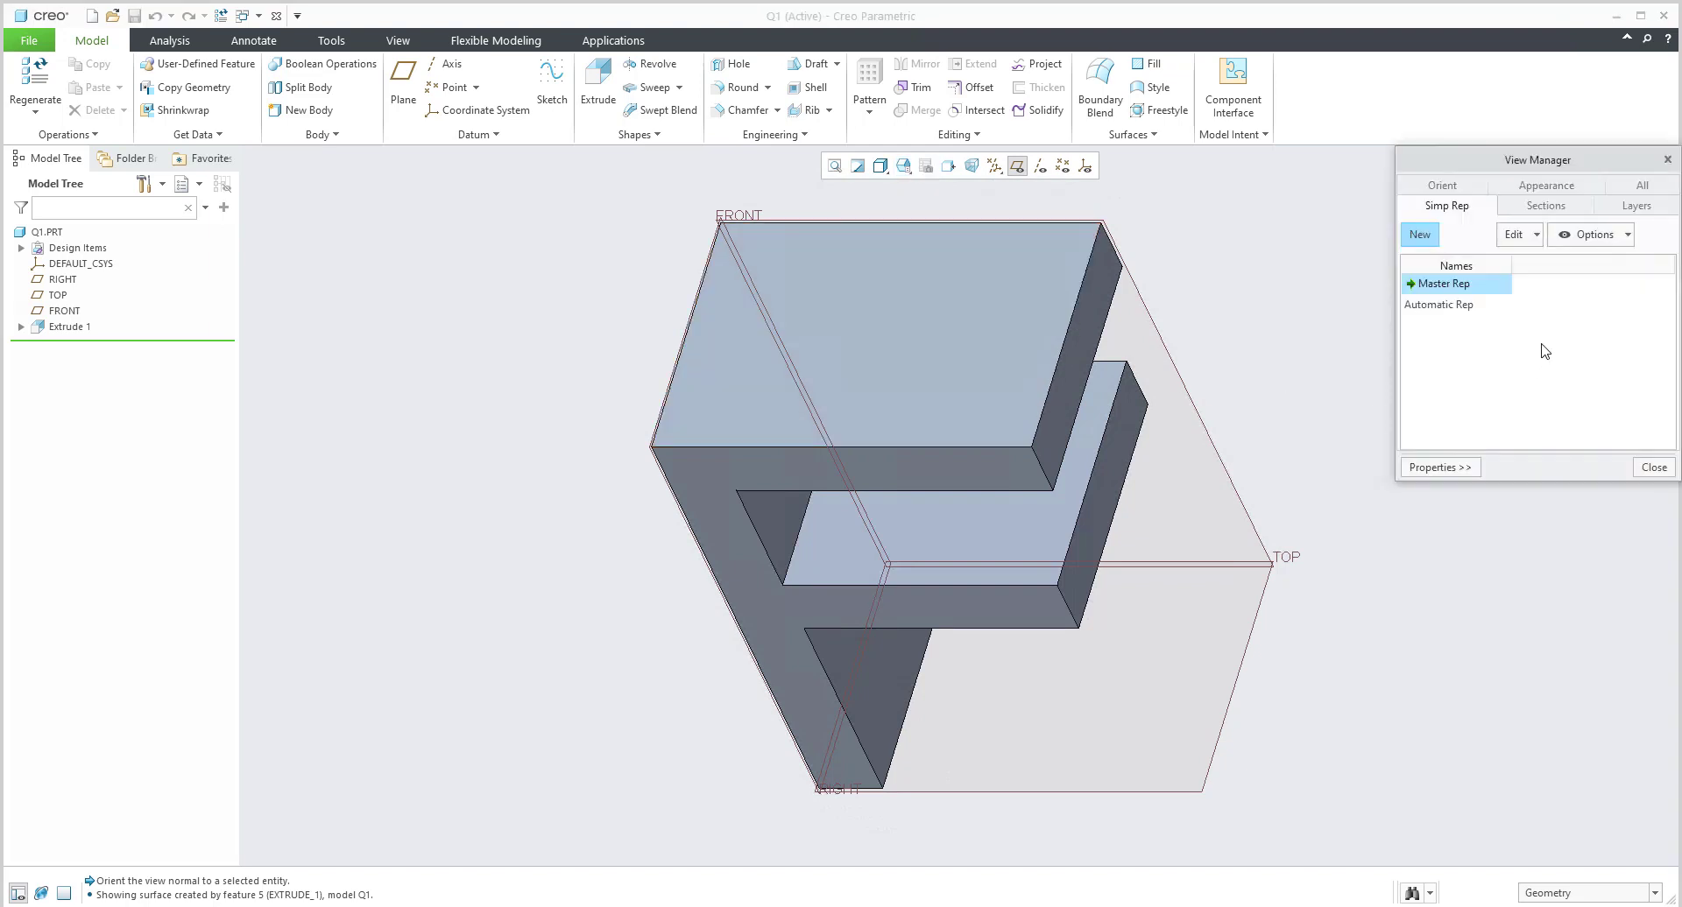
click(1460, 188)
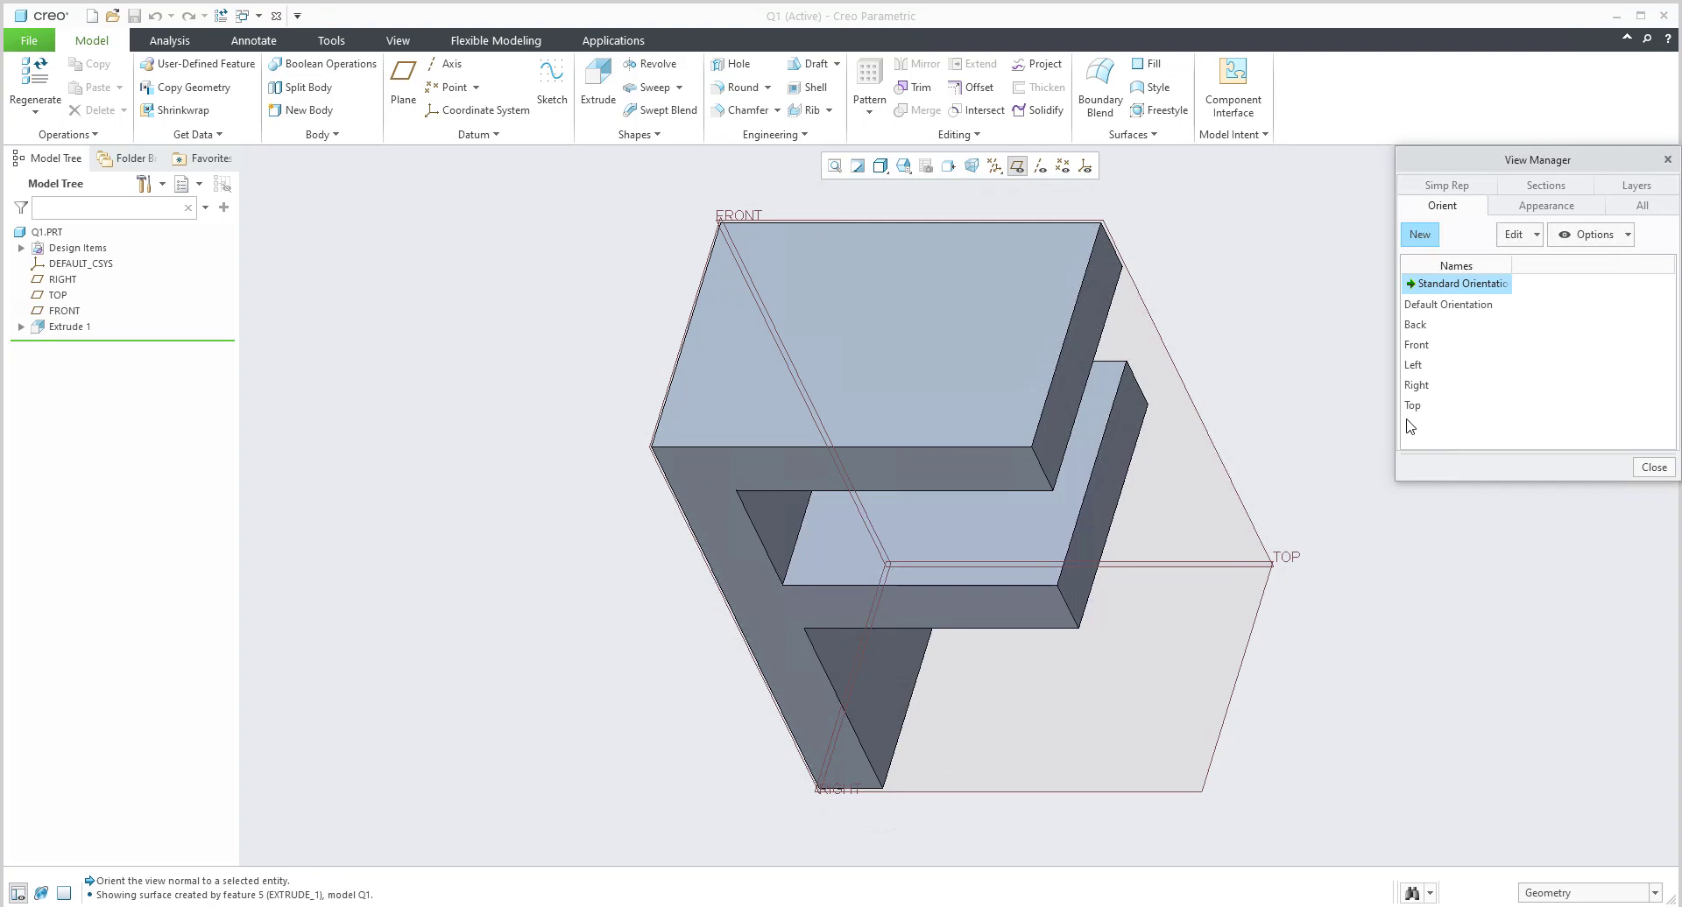
middle_drag(1080, 492, 1374, 341)
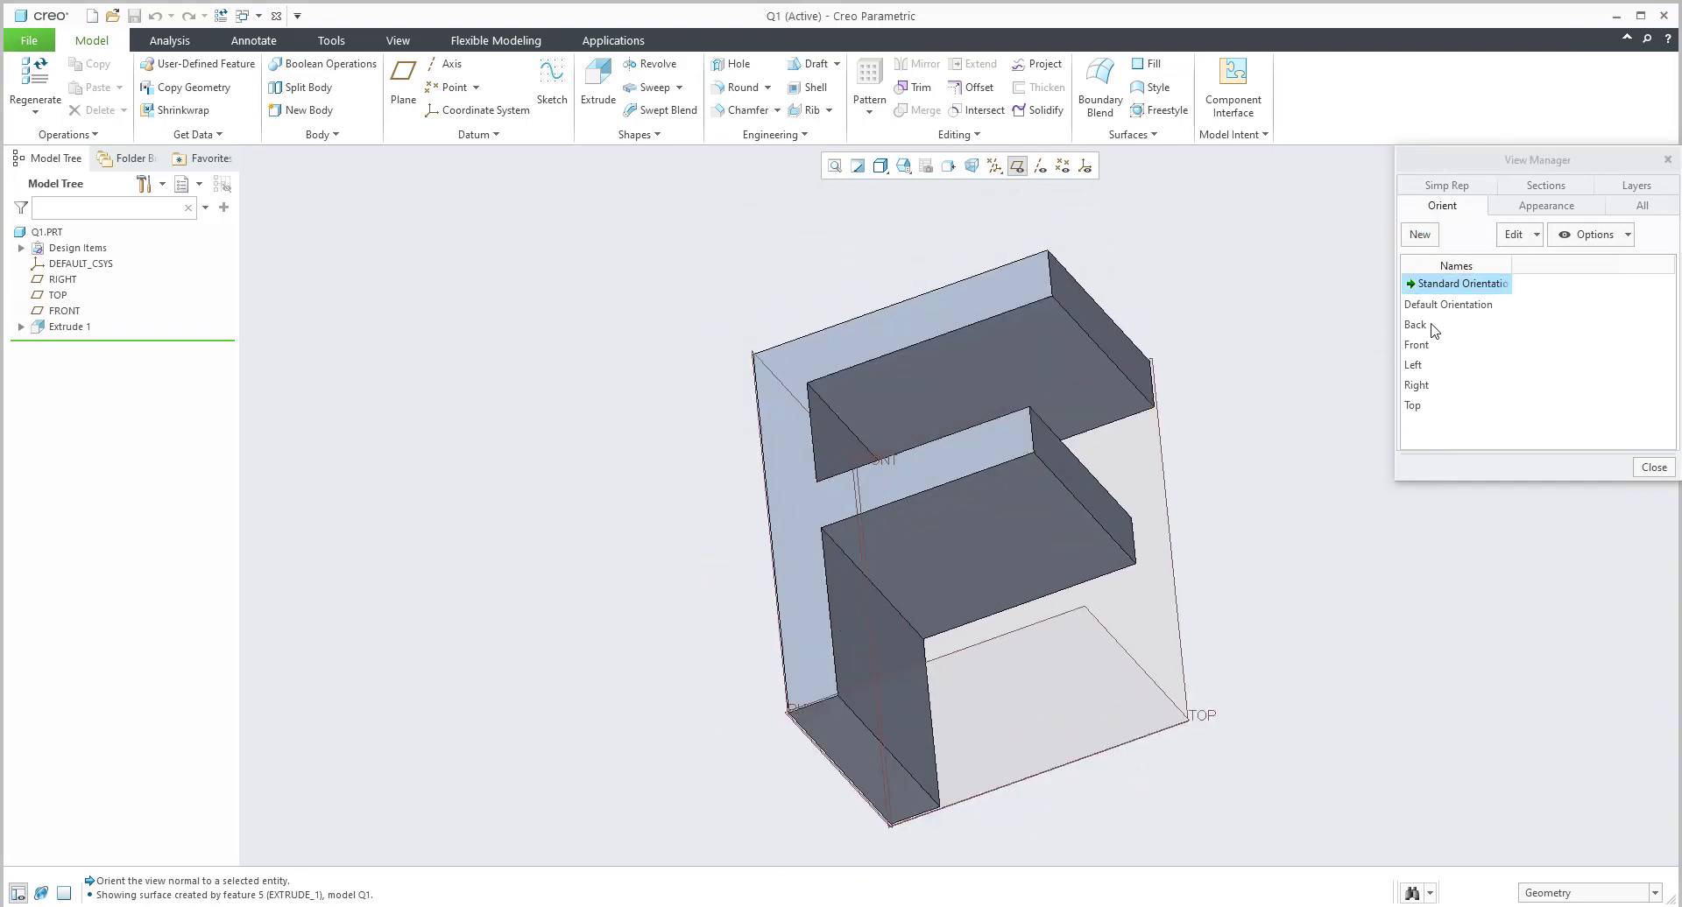
click(1420, 235)
text(Bot)
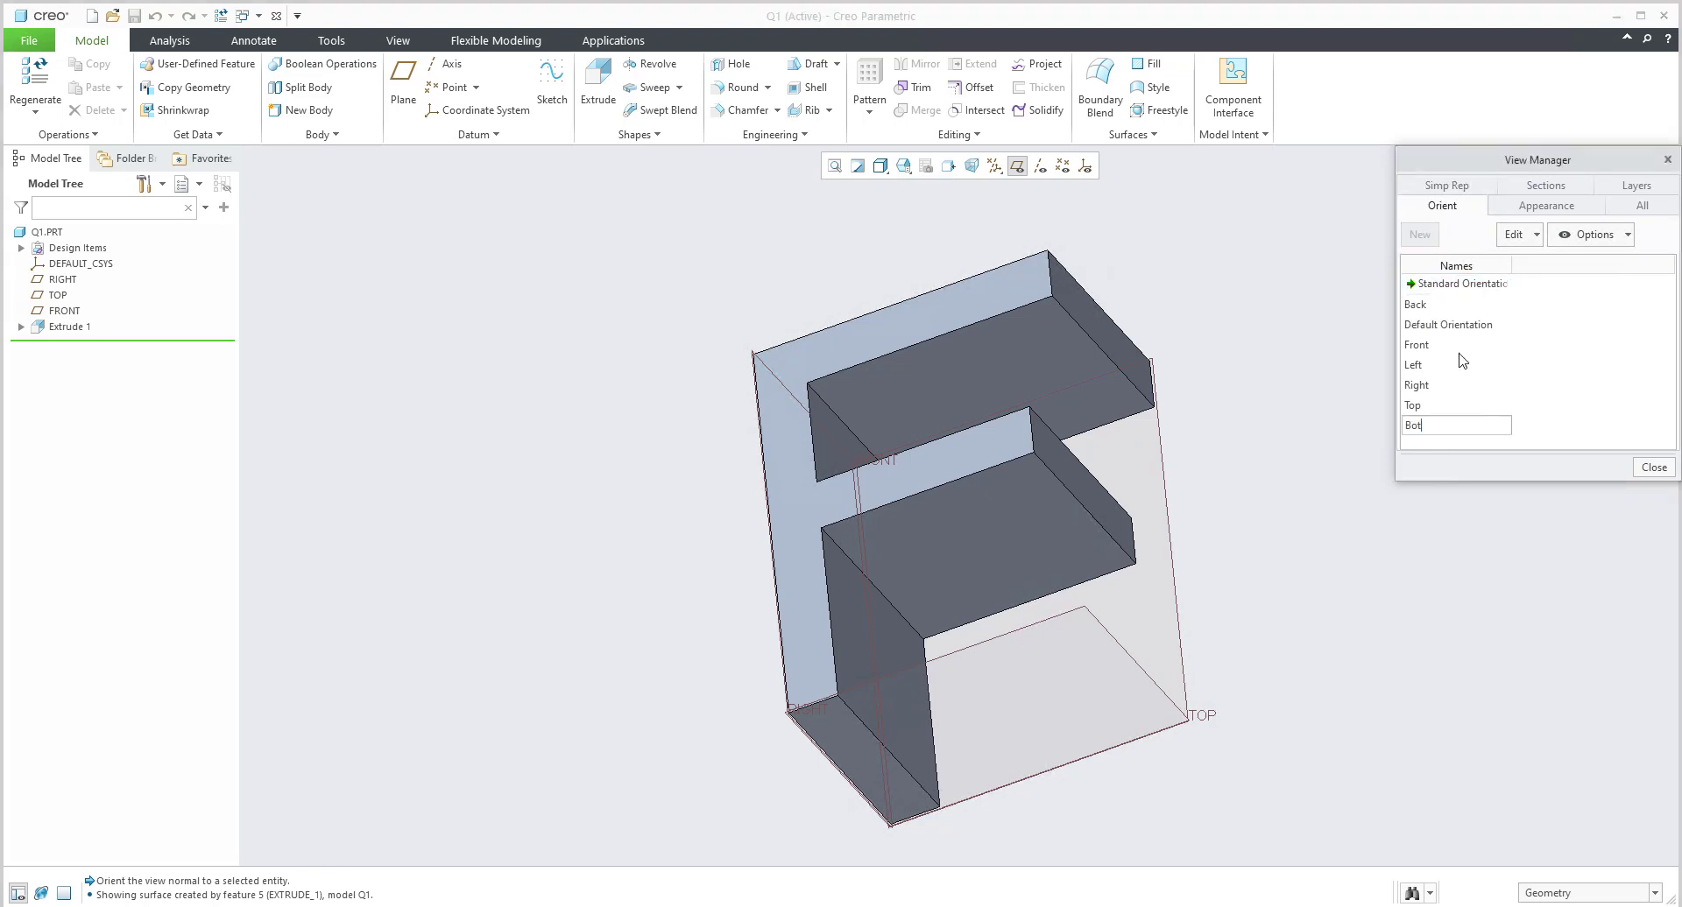
text(tom)
key(Return)
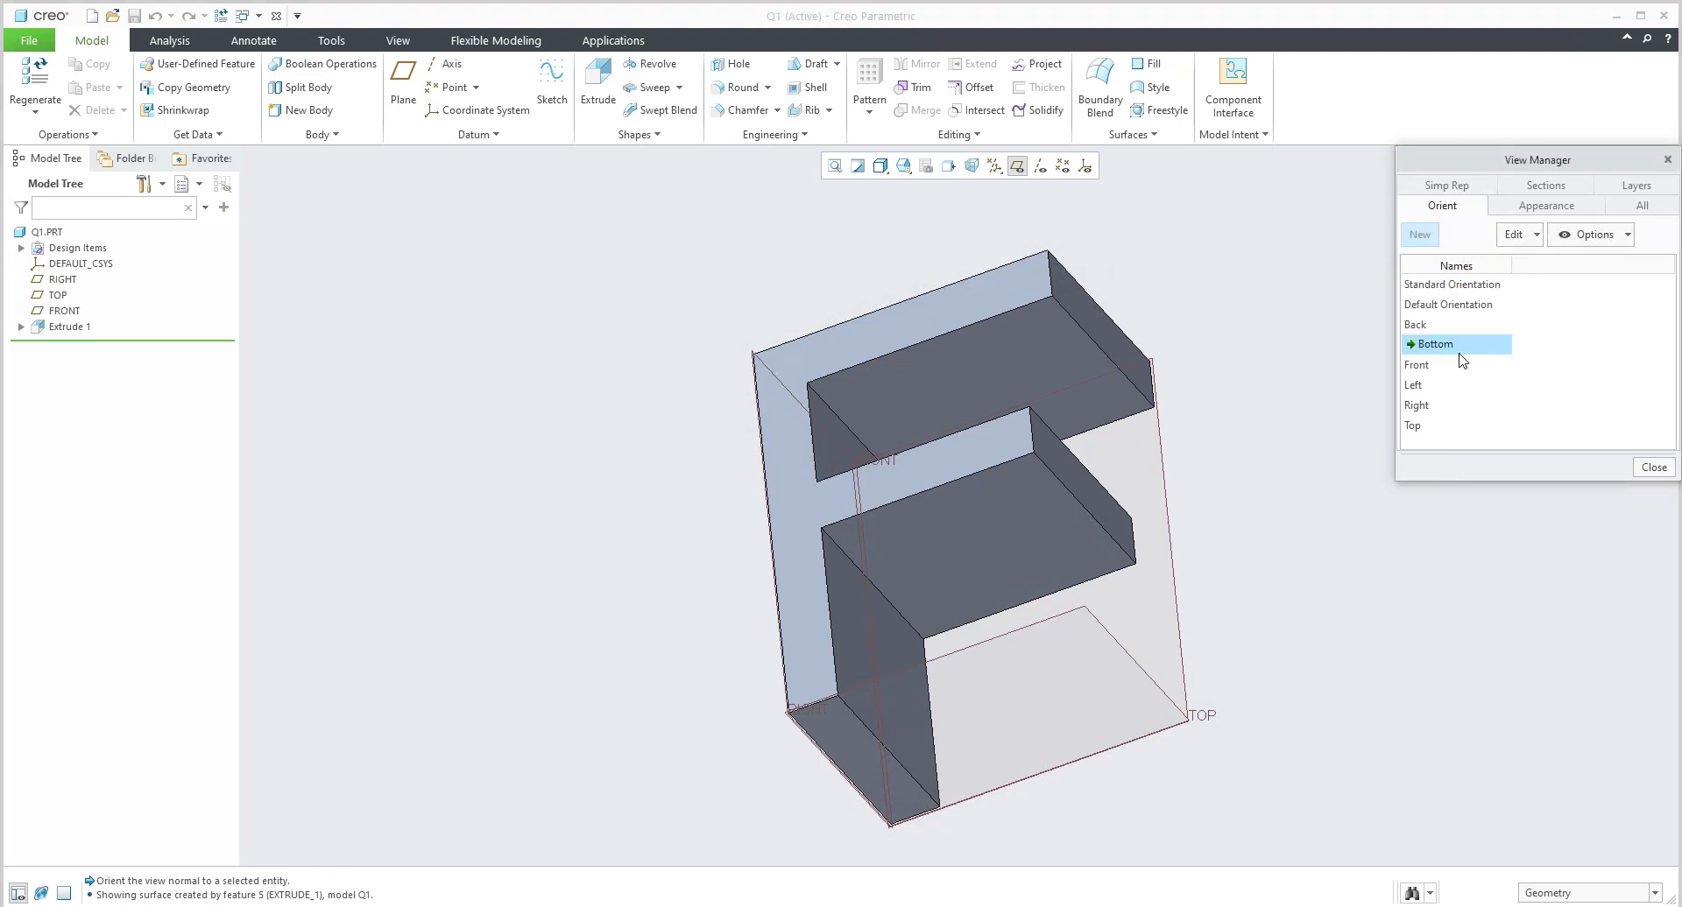
Redefine the Bottom orientation by reference, with the stem's bottom end face as Front and the letter's front F-shaped face as Top.
right_click(1451, 348)
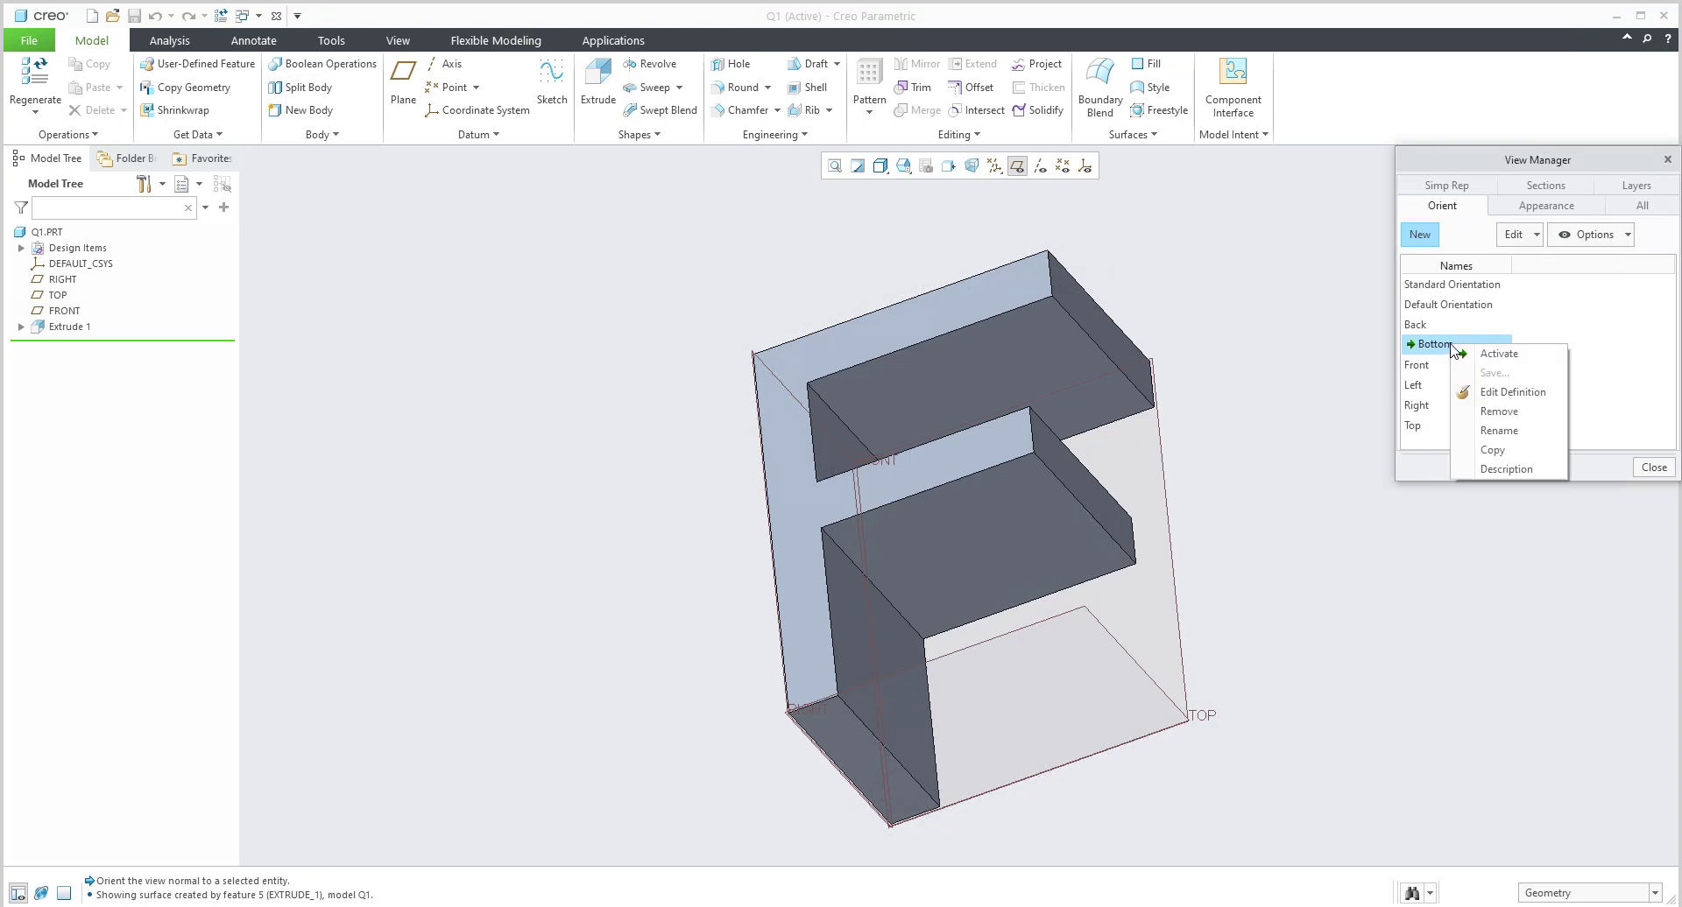
click(1513, 392)
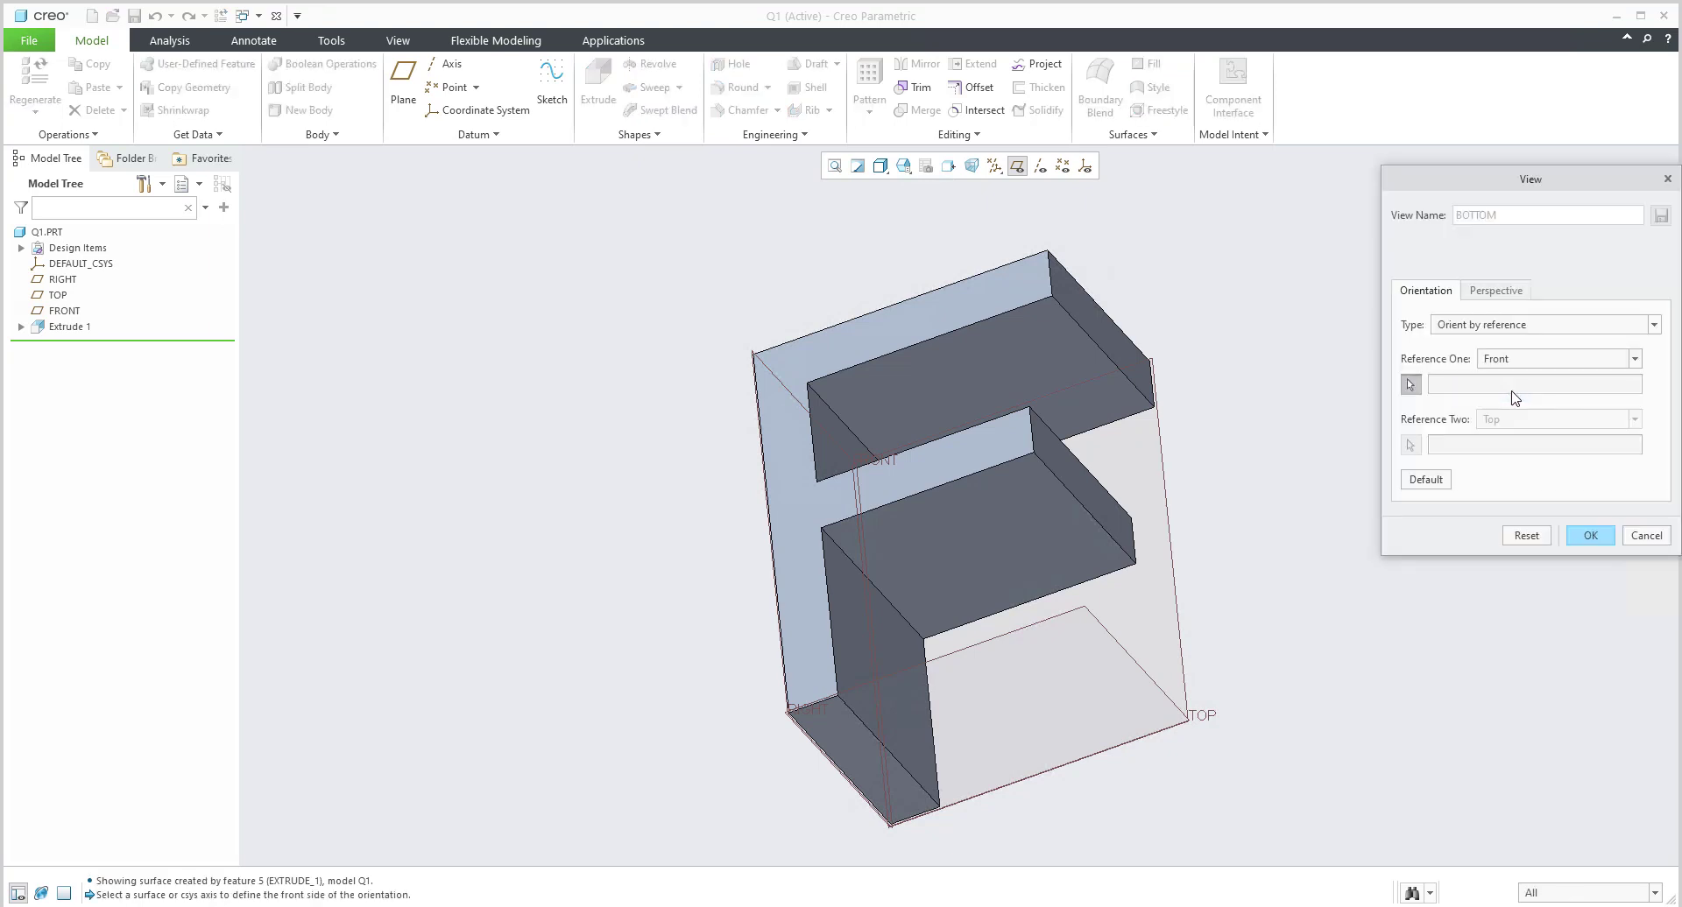
click(1510, 362)
click(1503, 377)
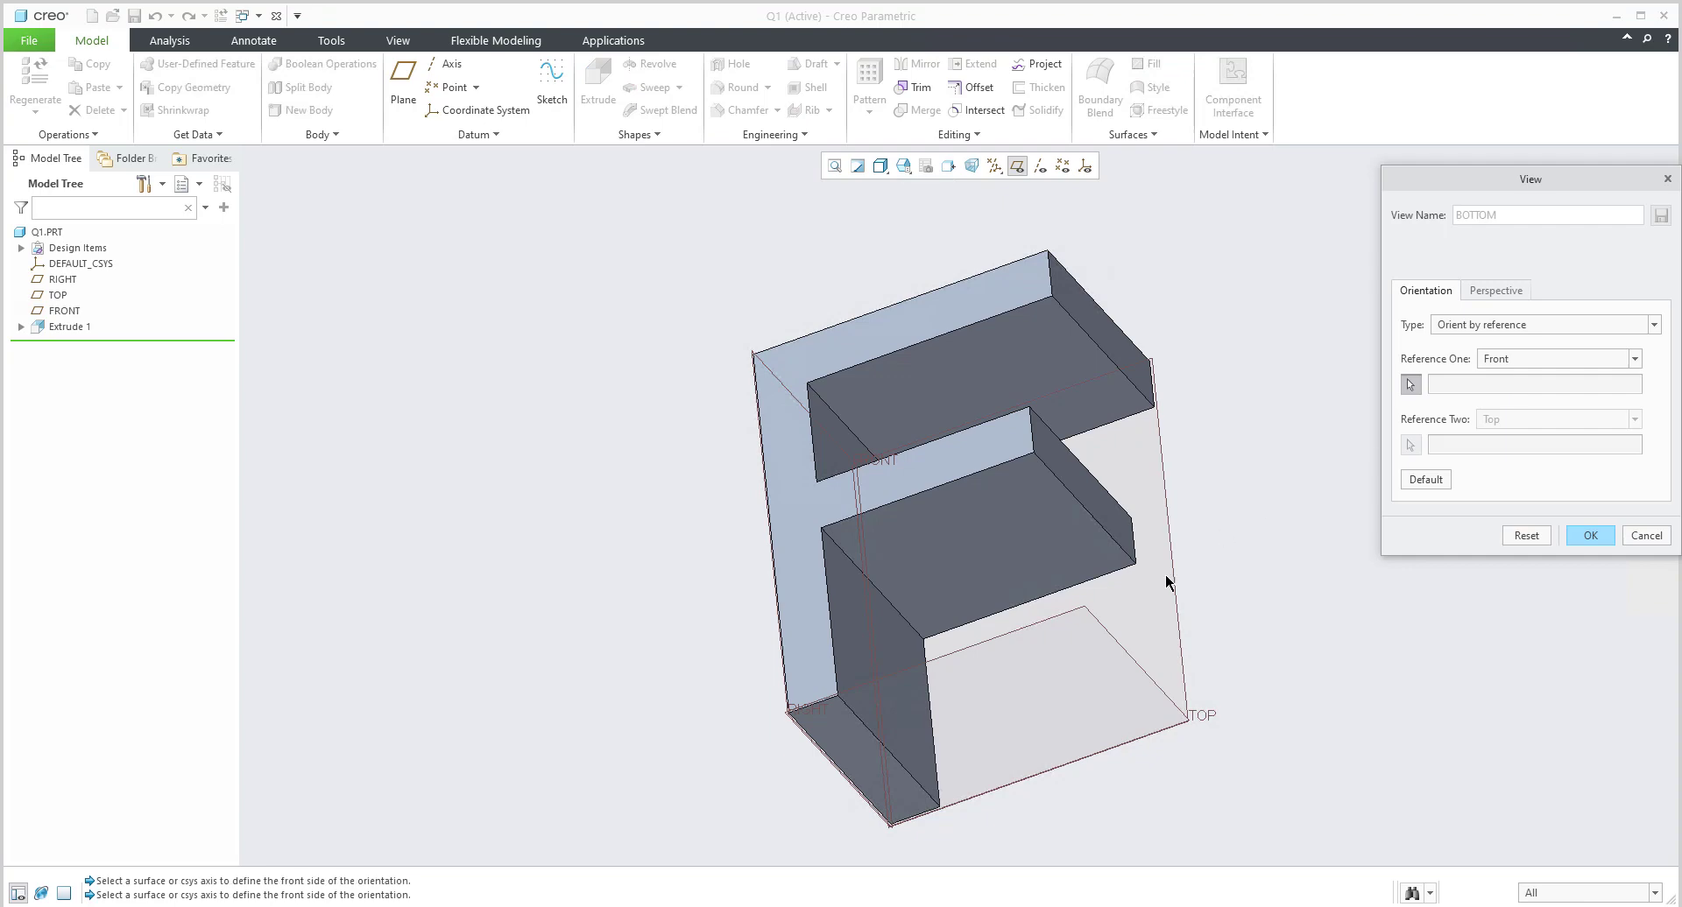
click(848, 755)
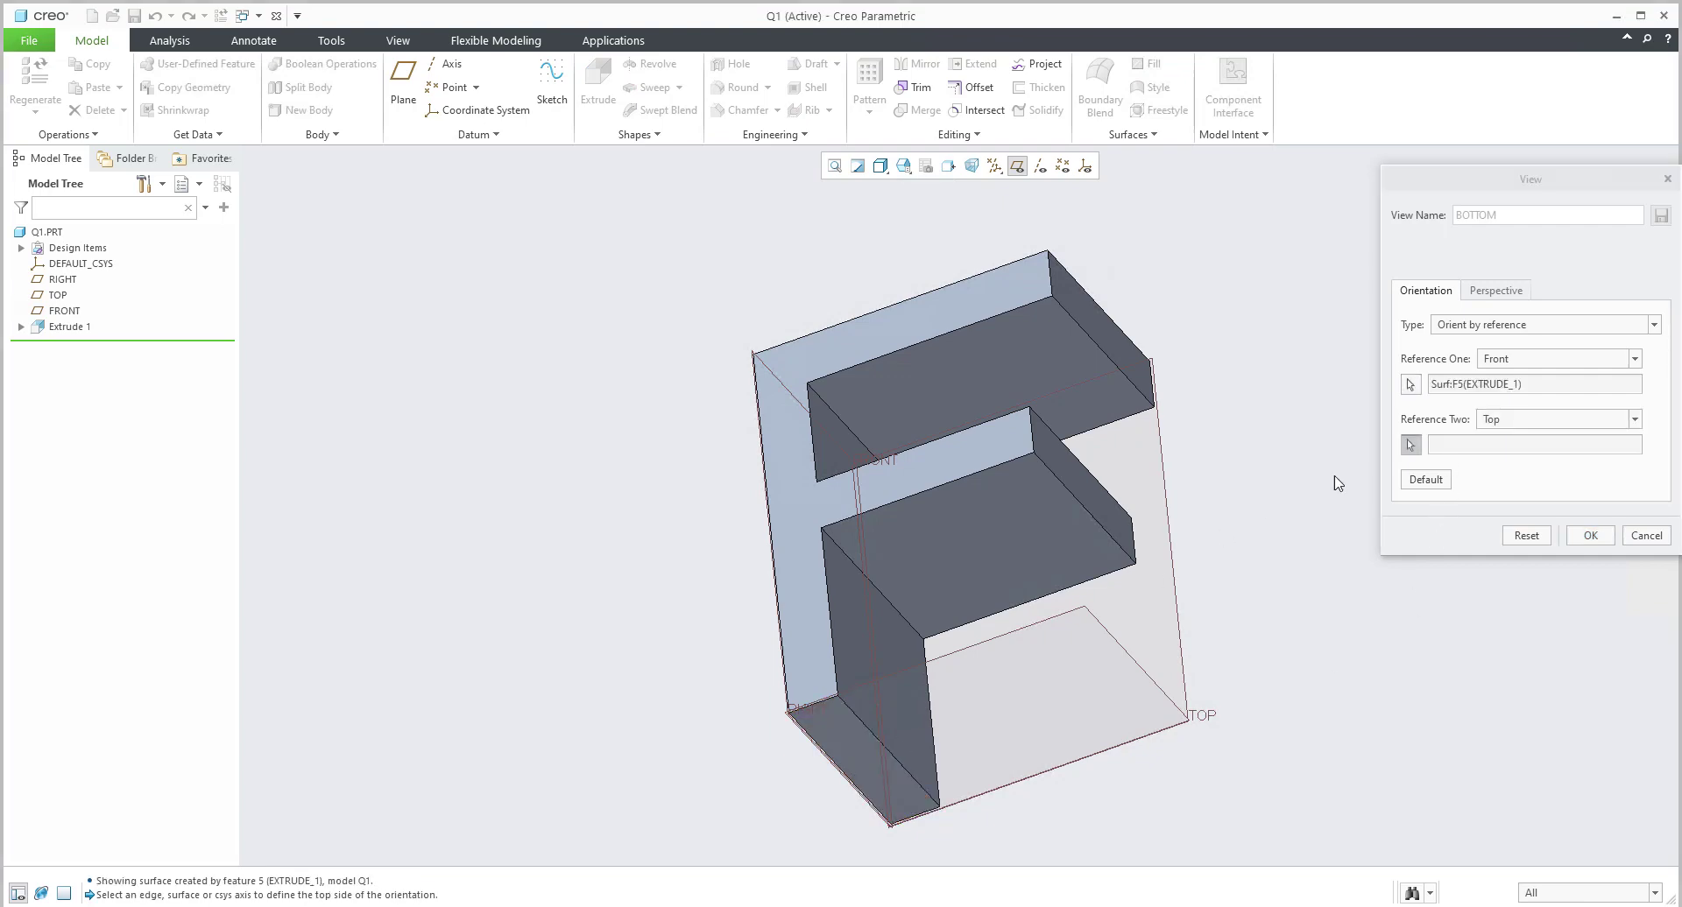
click(808, 671)
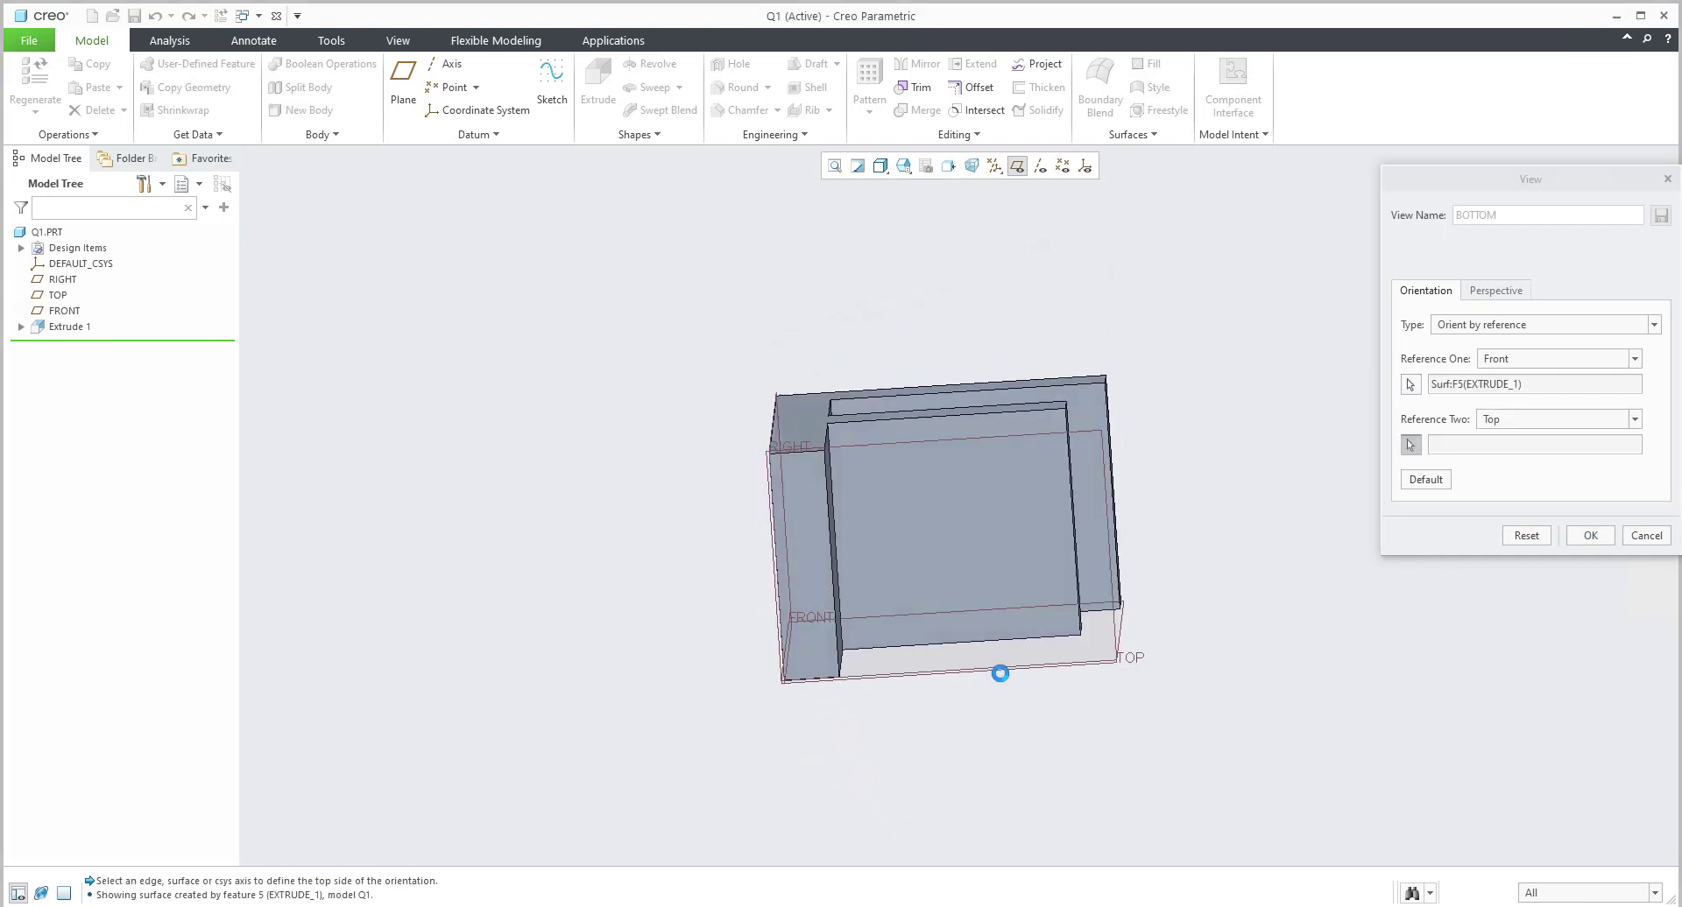
click(1594, 537)
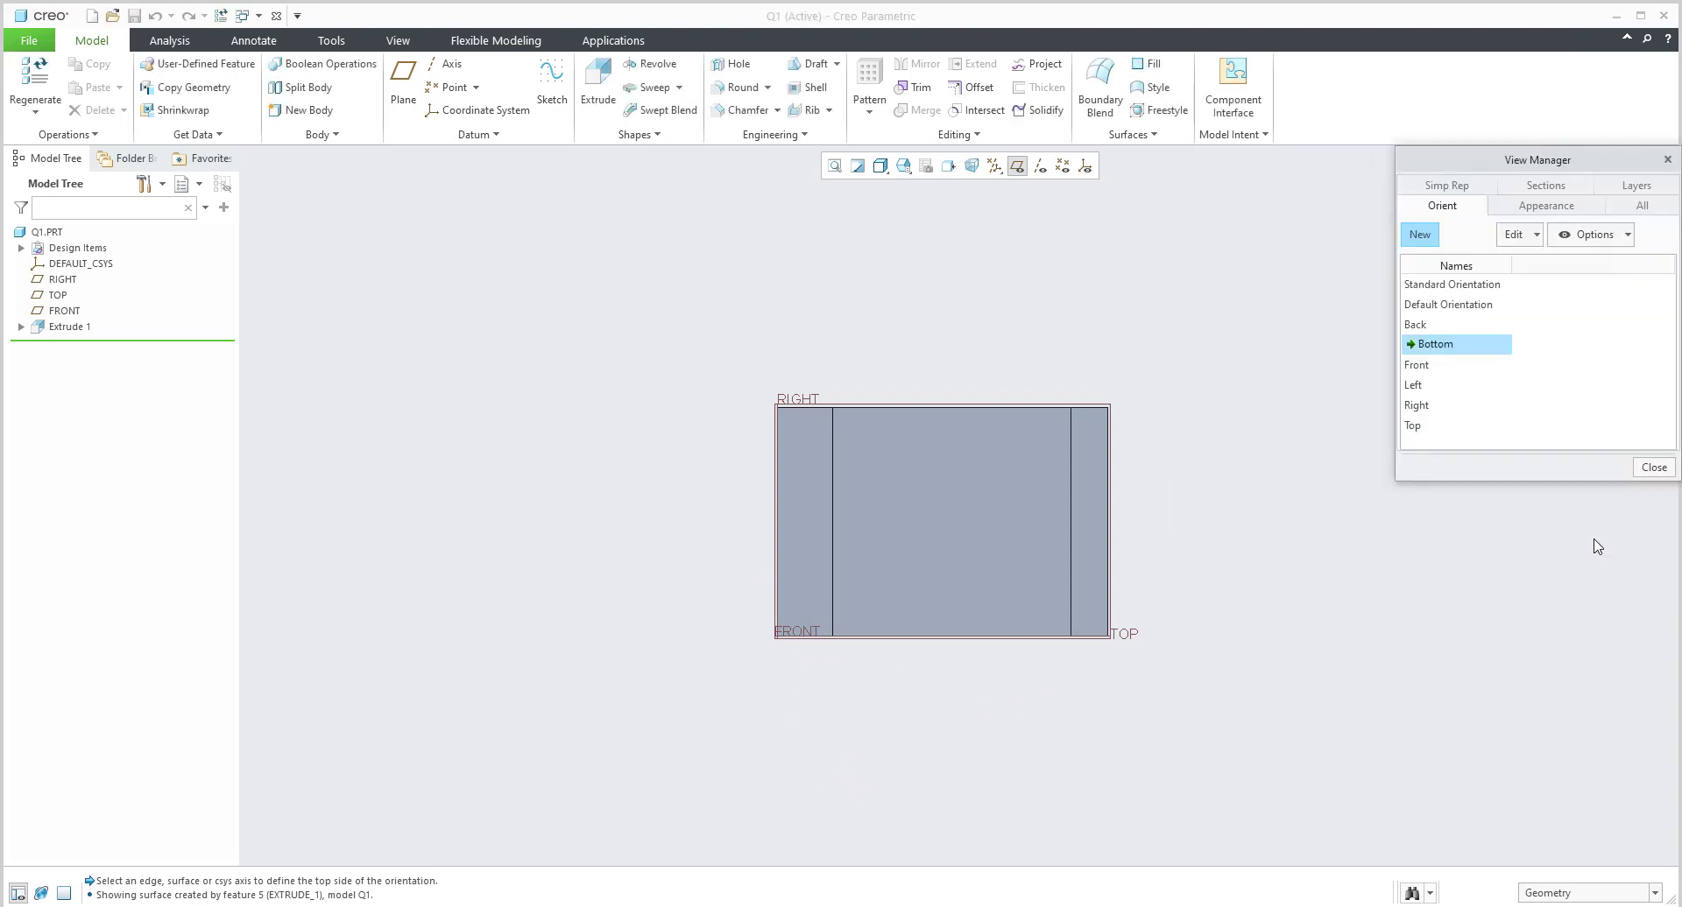
Check the saved Bottom orientation against the default orientation, close the View Manager, and recall the saved view from the orientation list.
double_click(1428, 305)
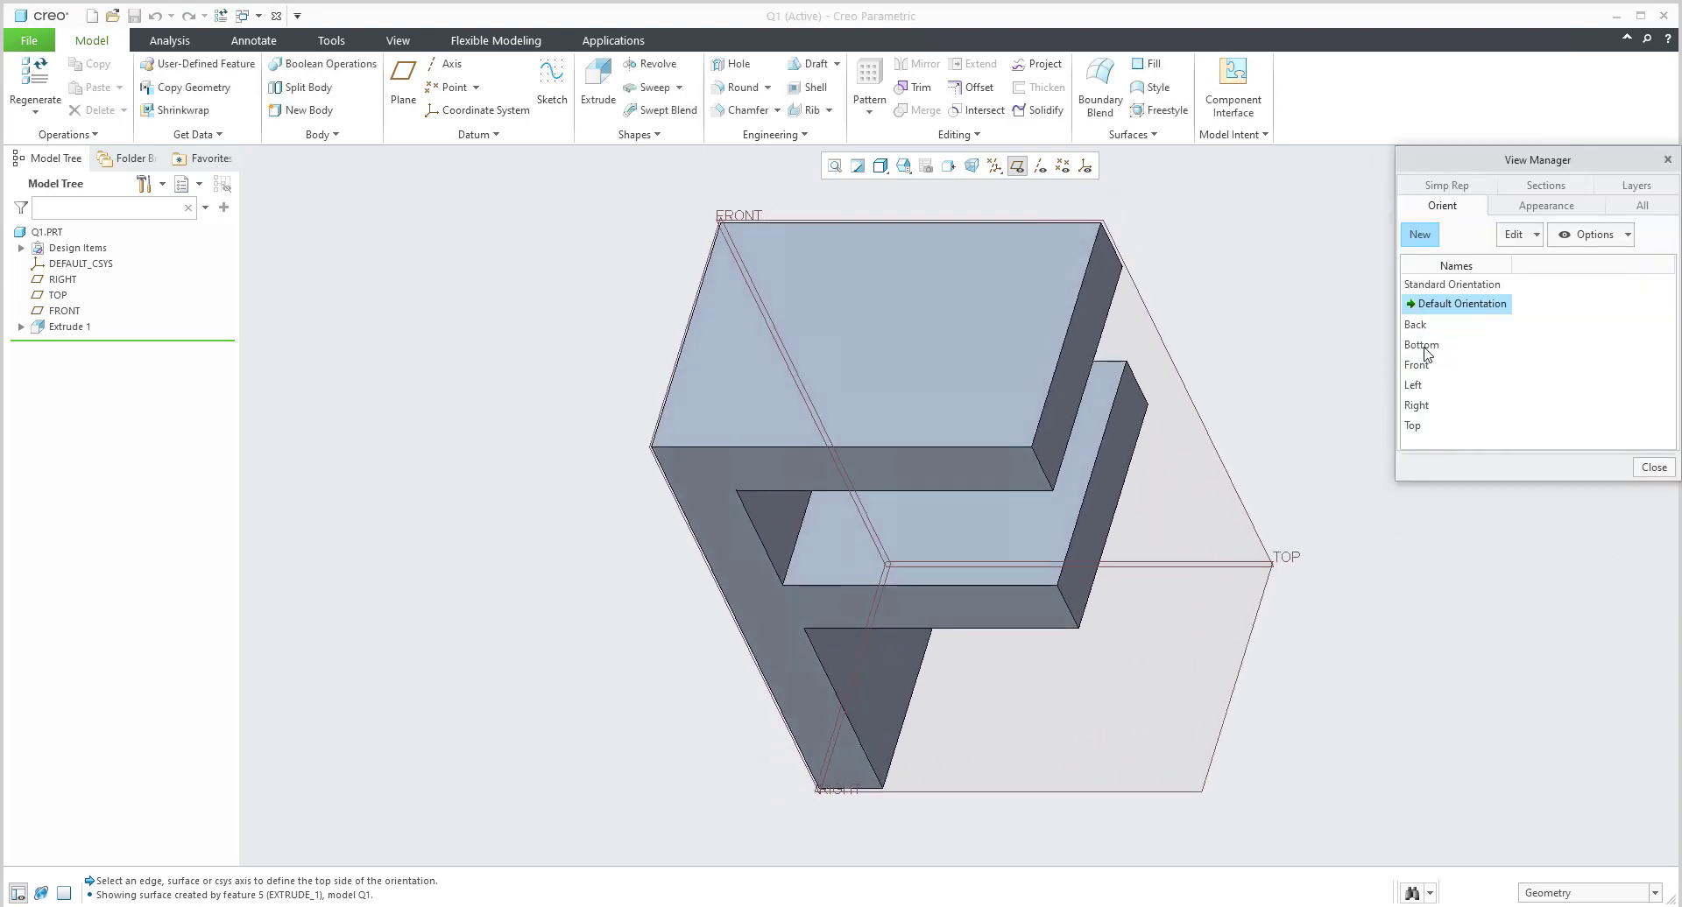
double_click(1423, 345)
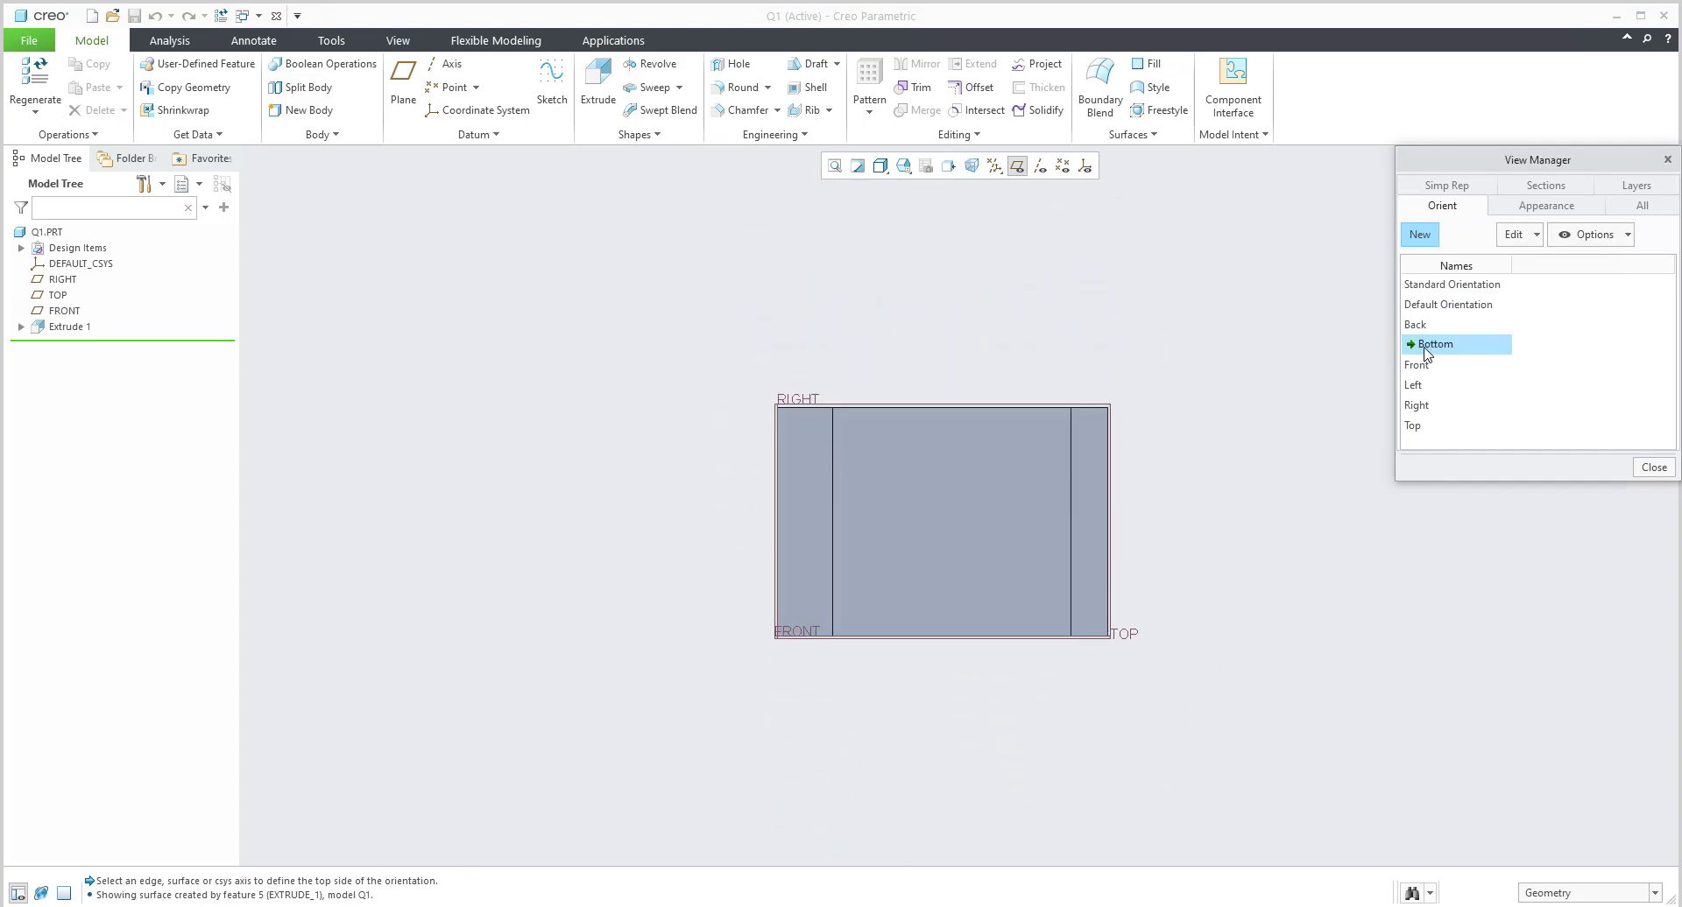
click(1654, 467)
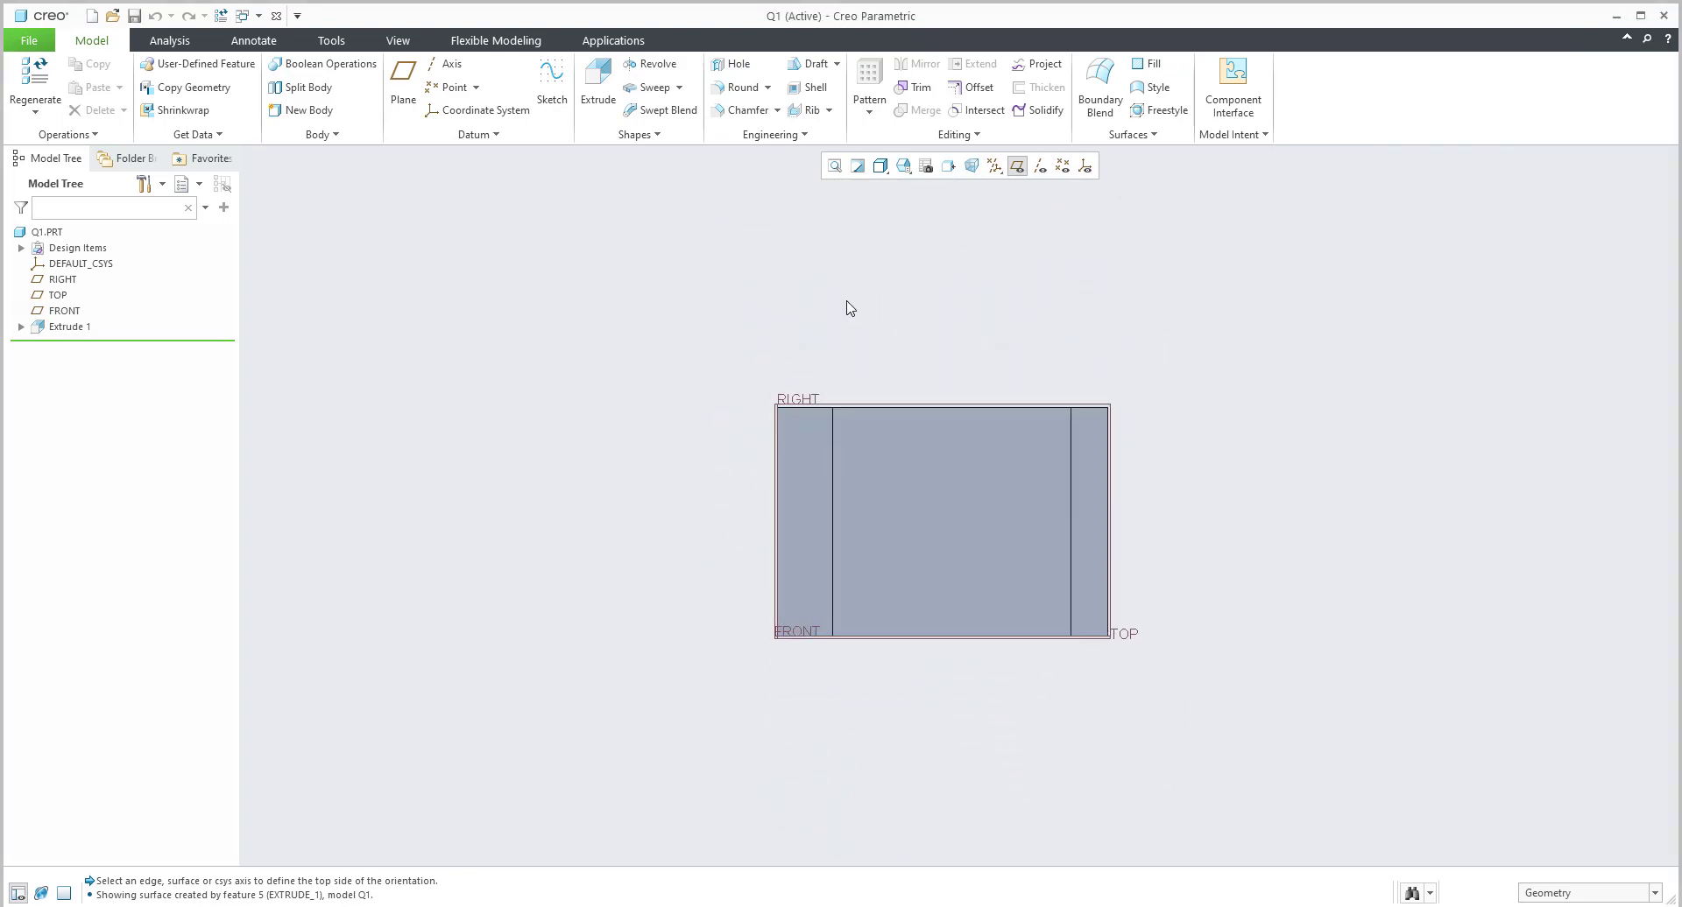
click(904, 170)
click(937, 234)
middle_drag(873, 298, 551, 615)
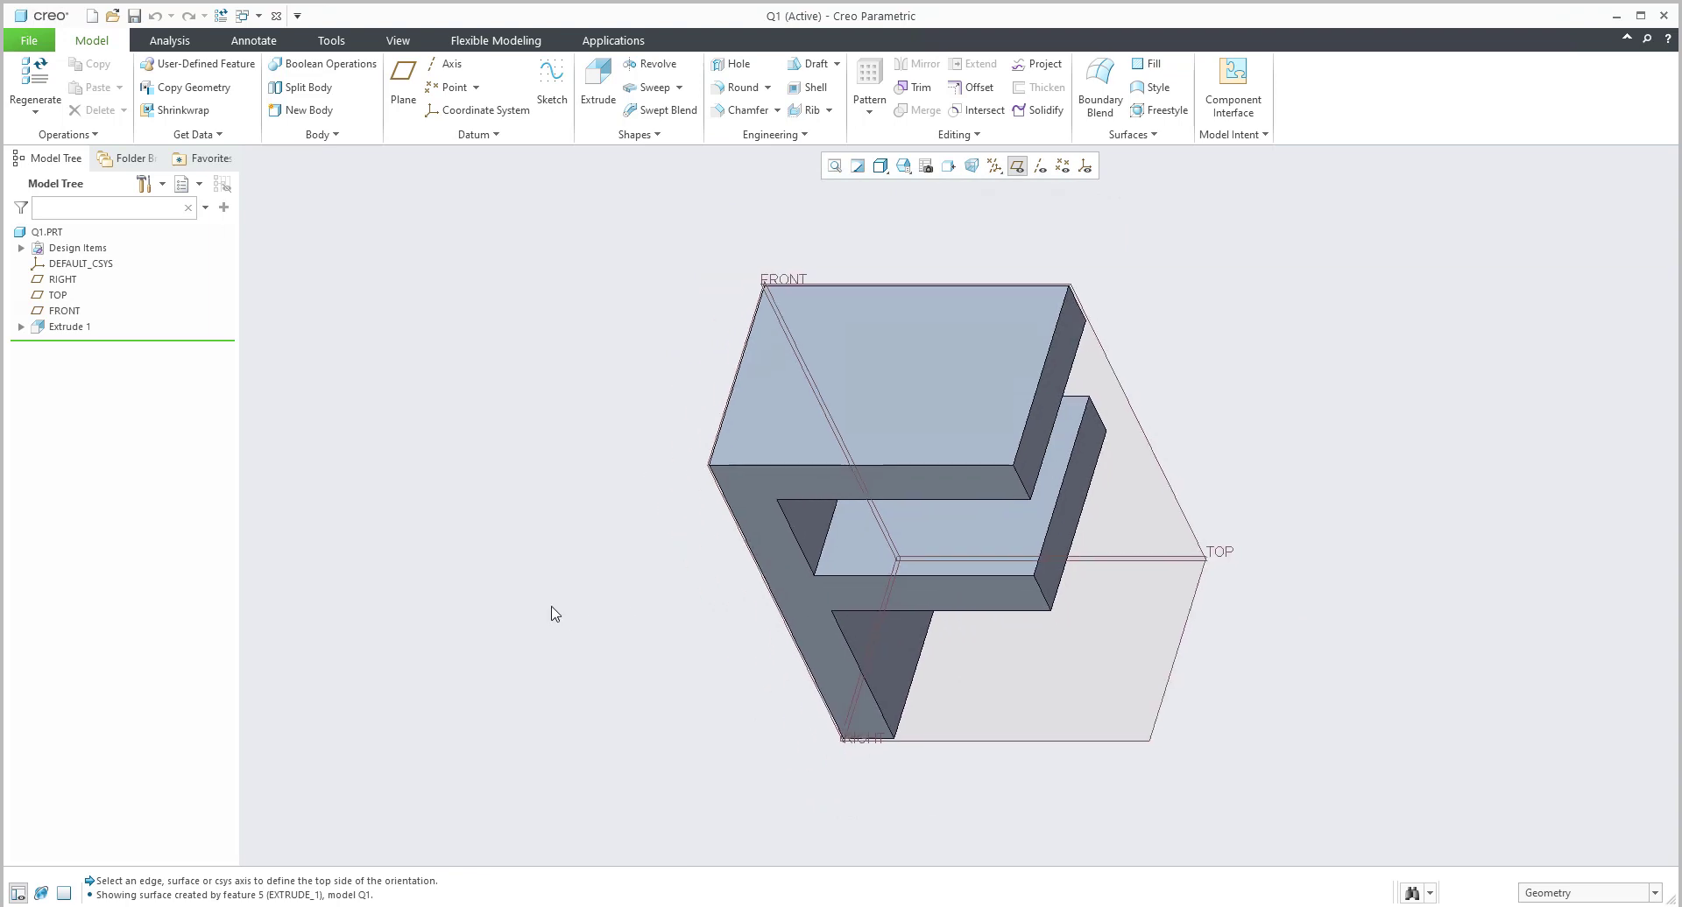
Suppress the letter F's extrude feature, Extrude 1.
click(68, 327)
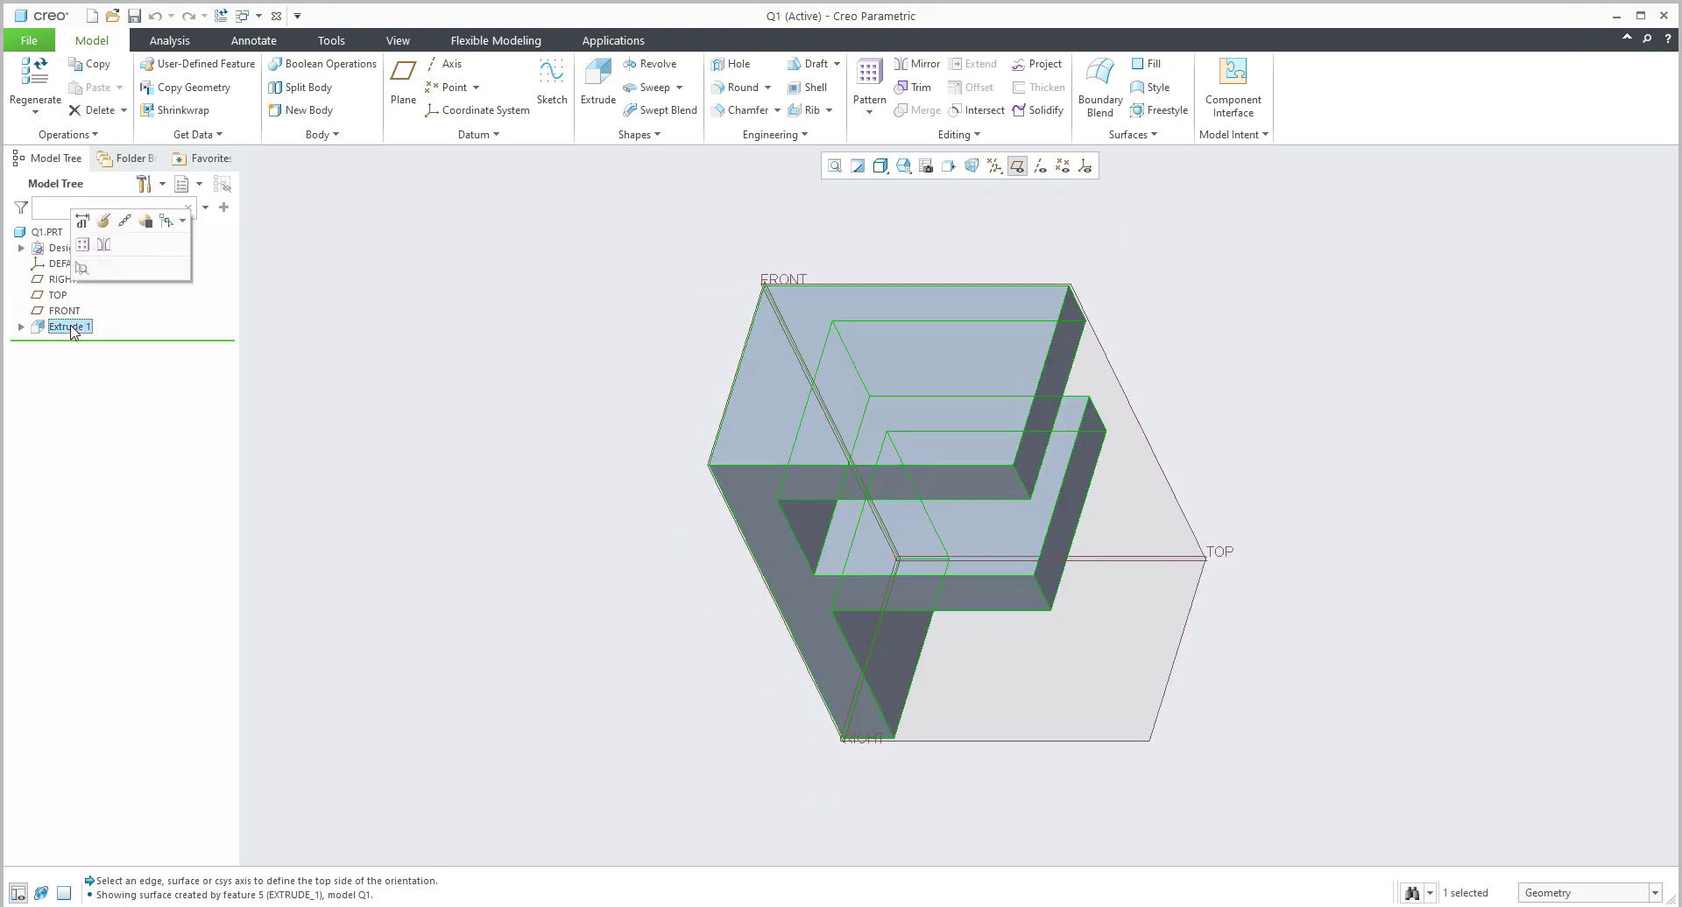
click(88, 370)
click(69, 326)
click(145, 224)
click(473, 434)
click(795, 486)
scroll(602, 511, up, 2)
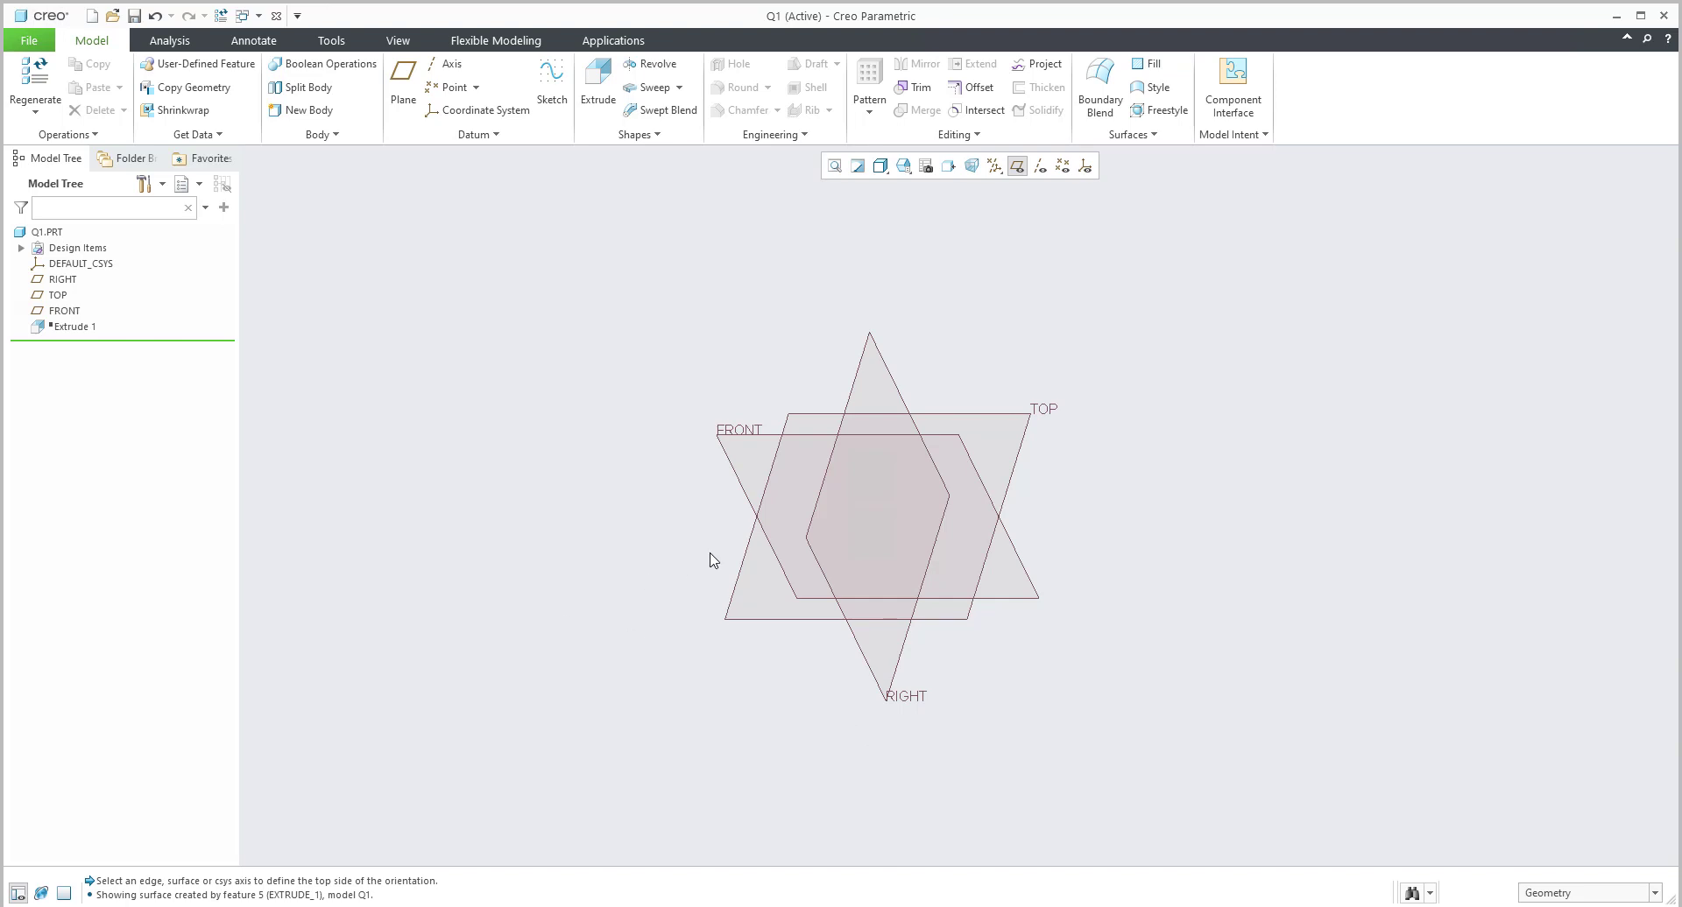
Start a solid extrusion on the TOP plane and sketch the text "T" in font3d from the origin, about 122 tall.
click(596, 83)
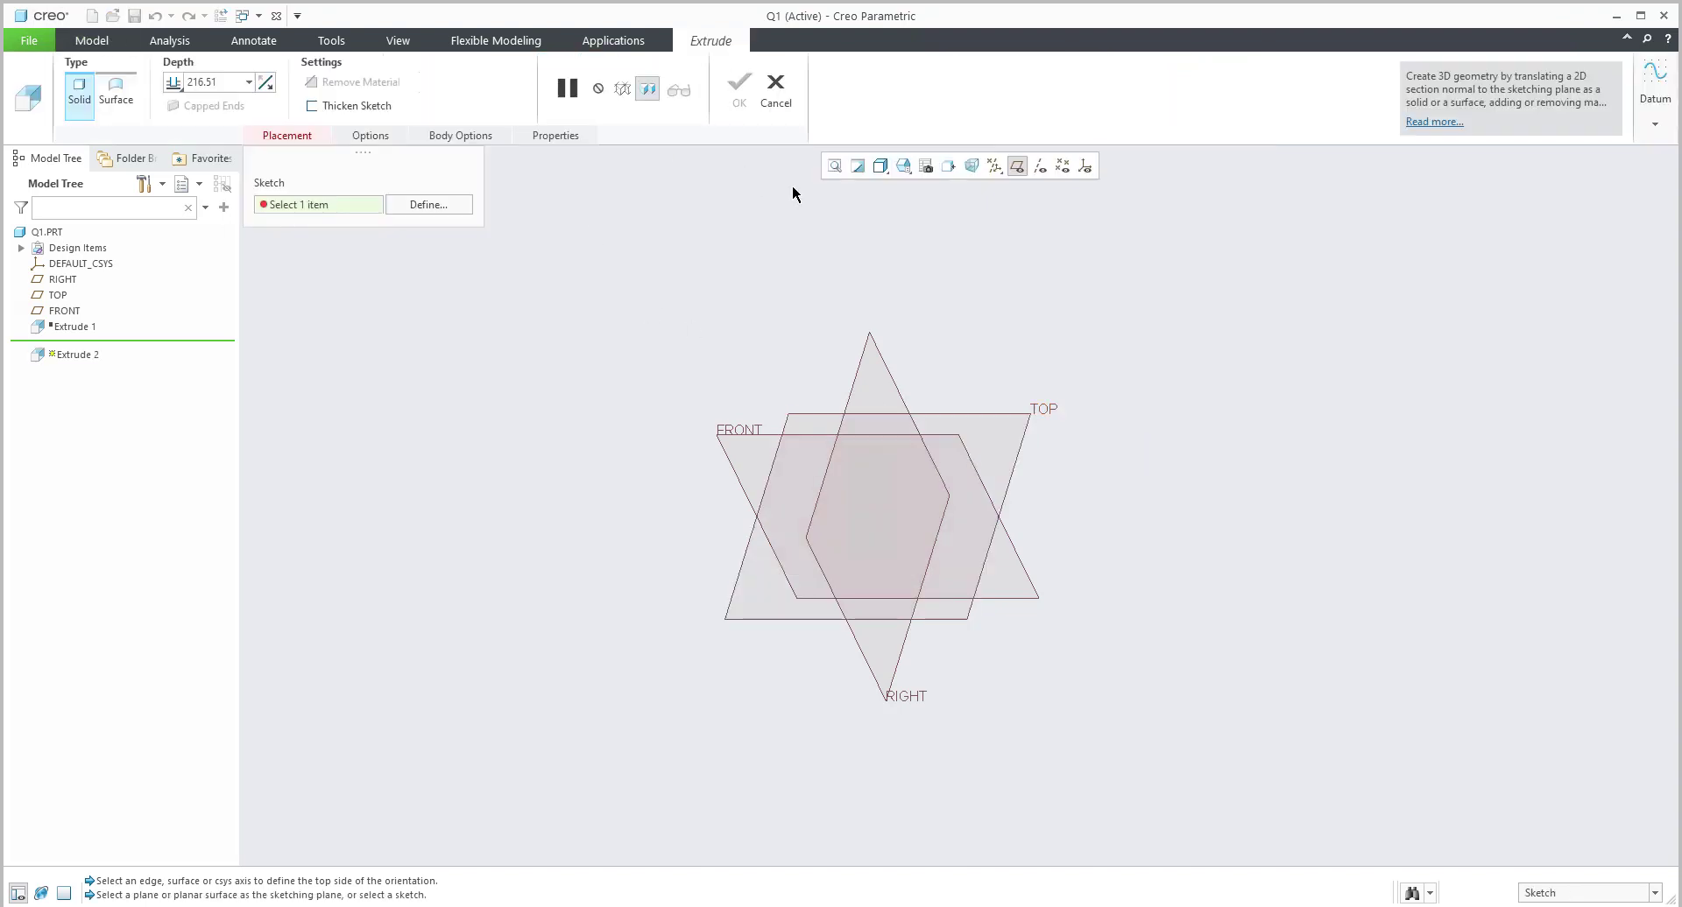
click(1012, 467)
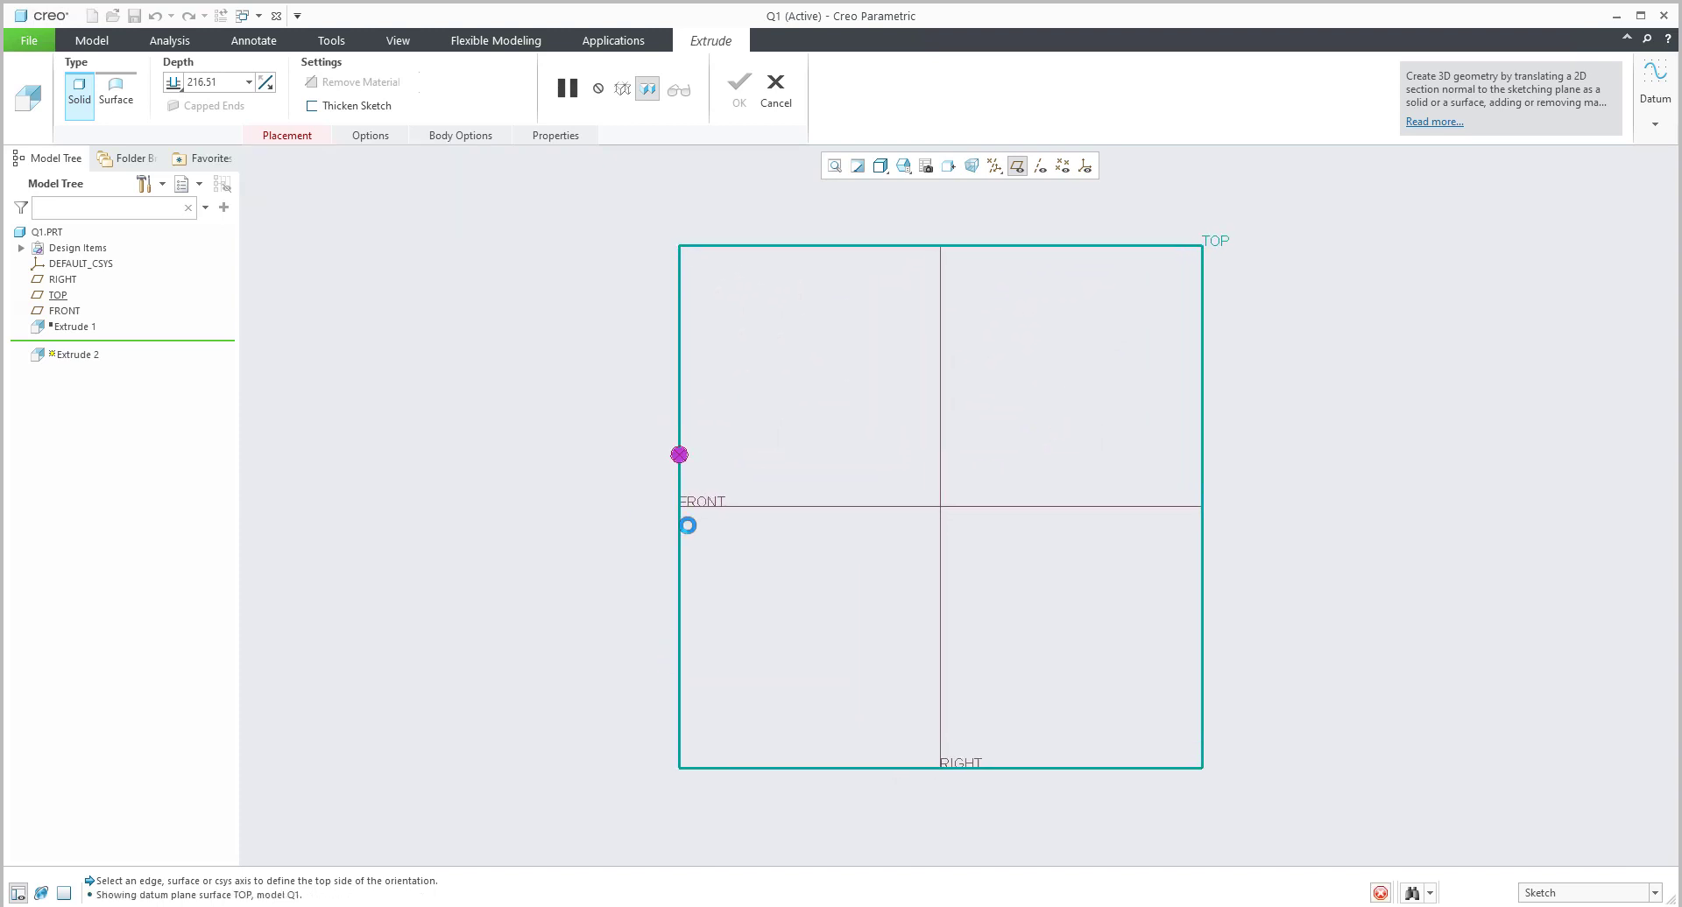
click(589, 111)
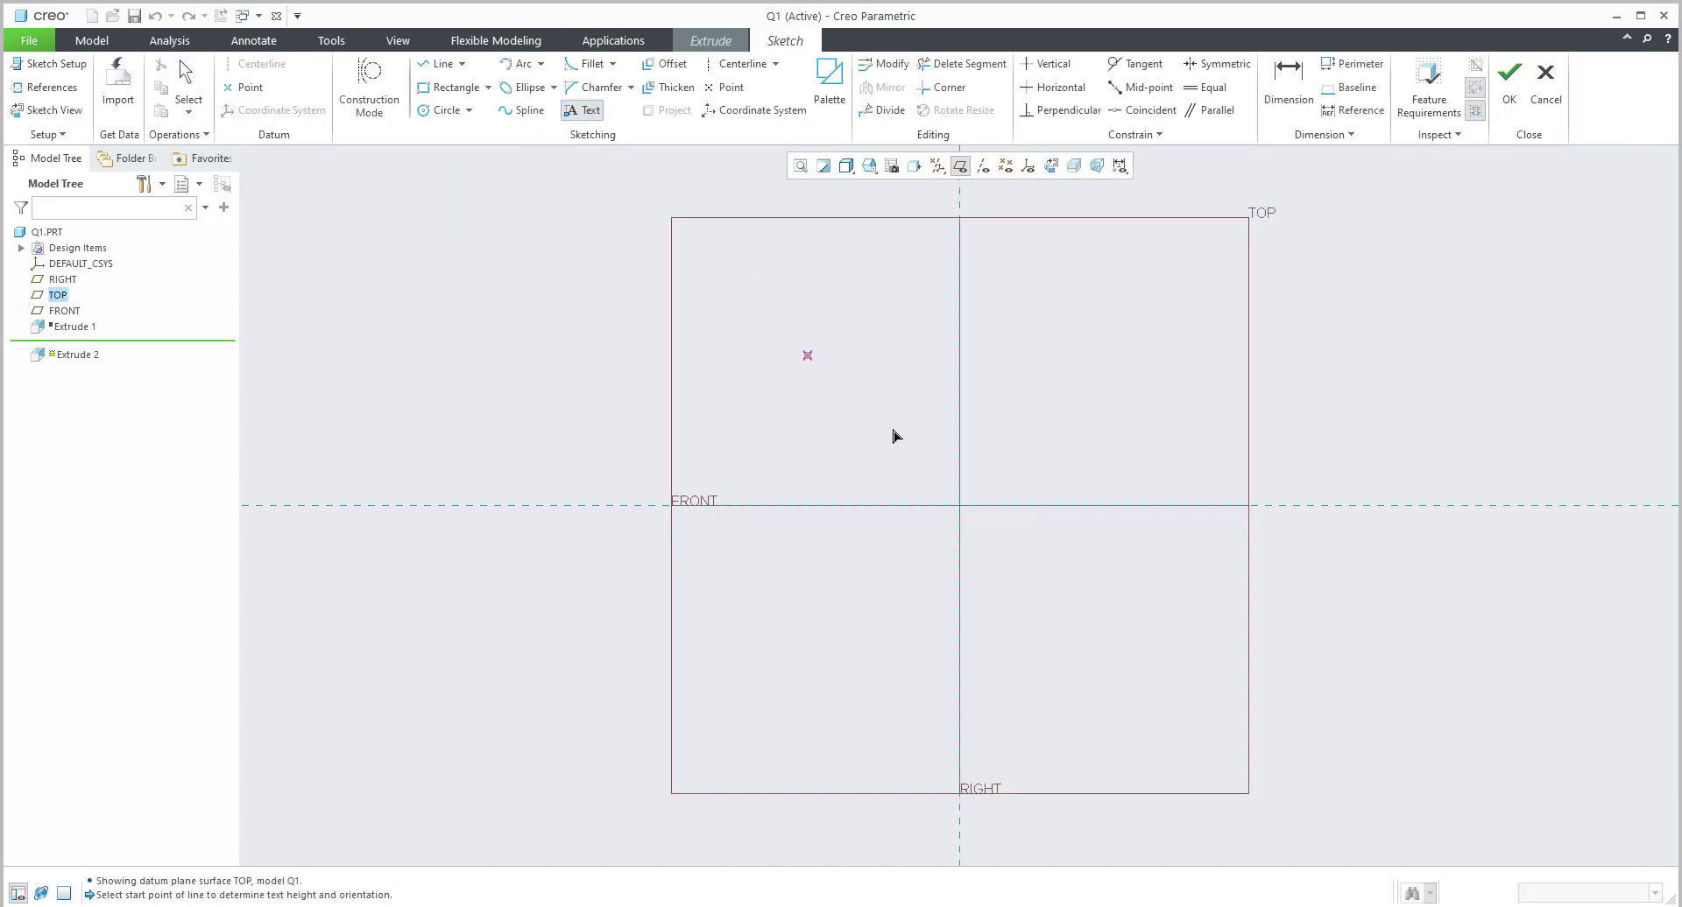
click(960, 505)
click(966, 375)
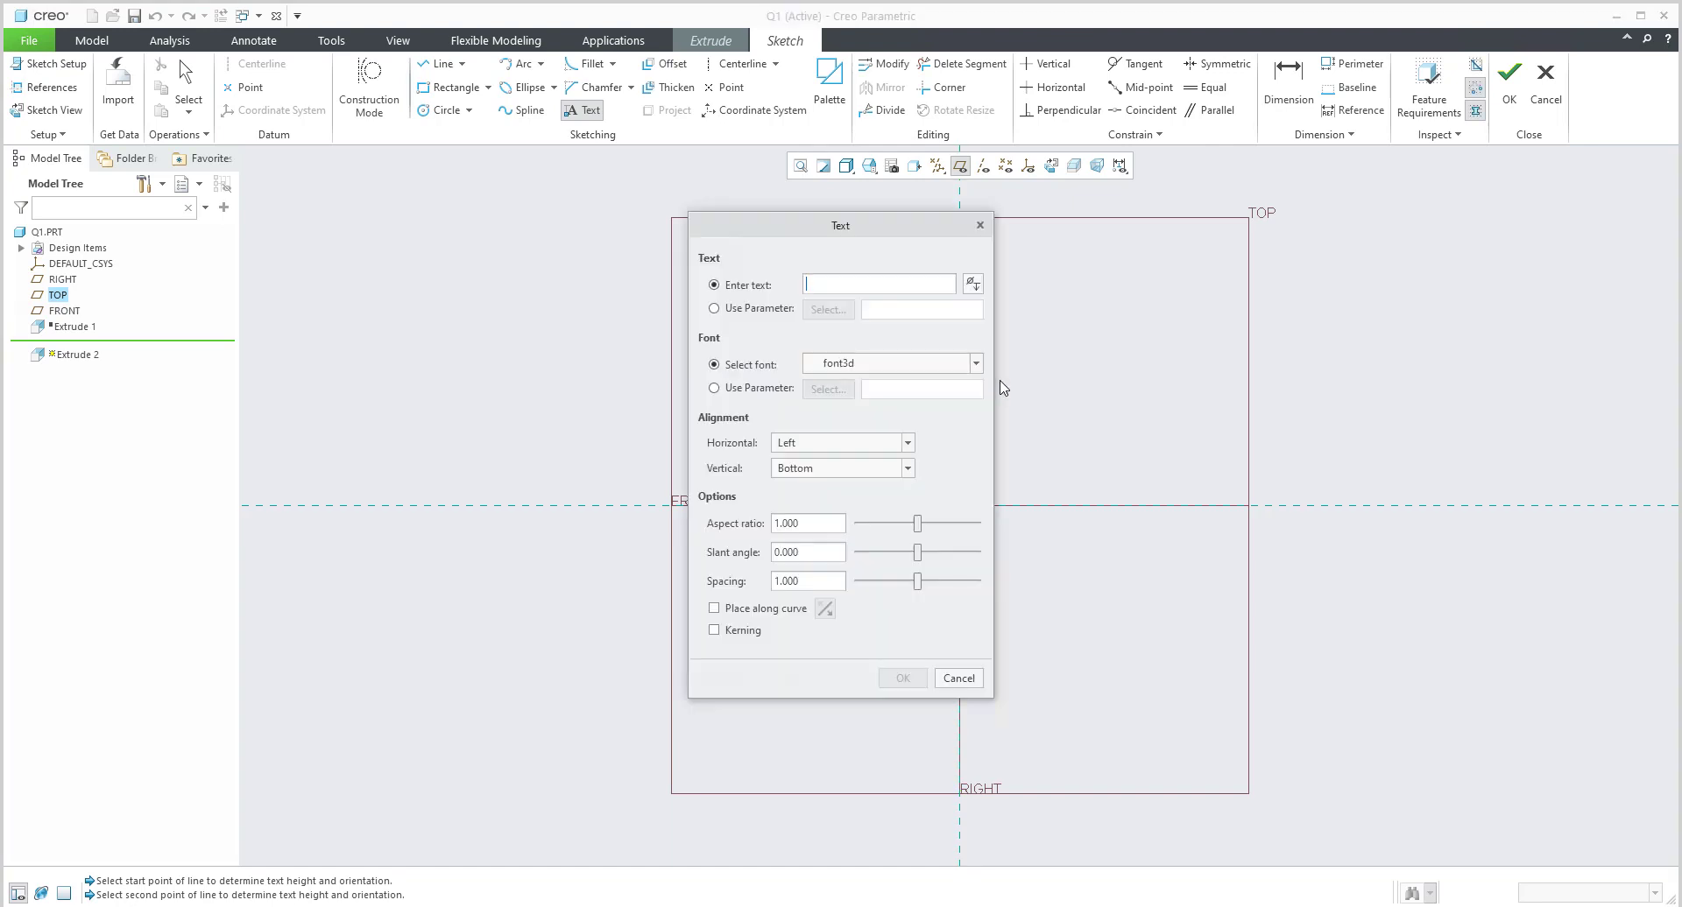
text(T)
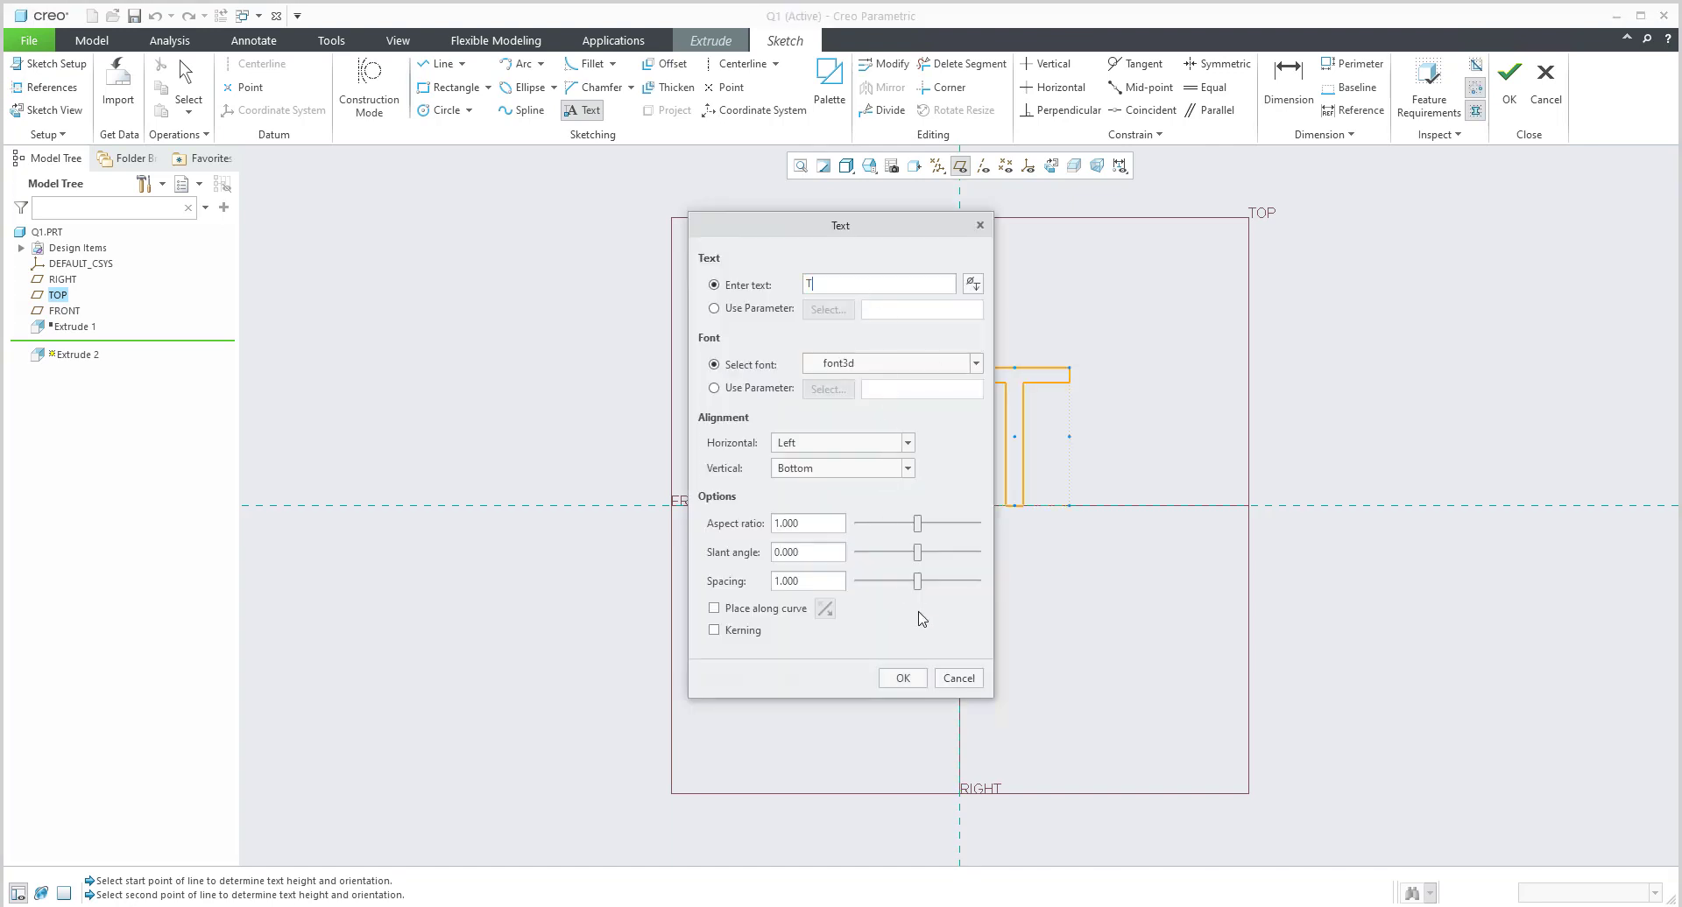
click(902, 679)
click(1508, 78)
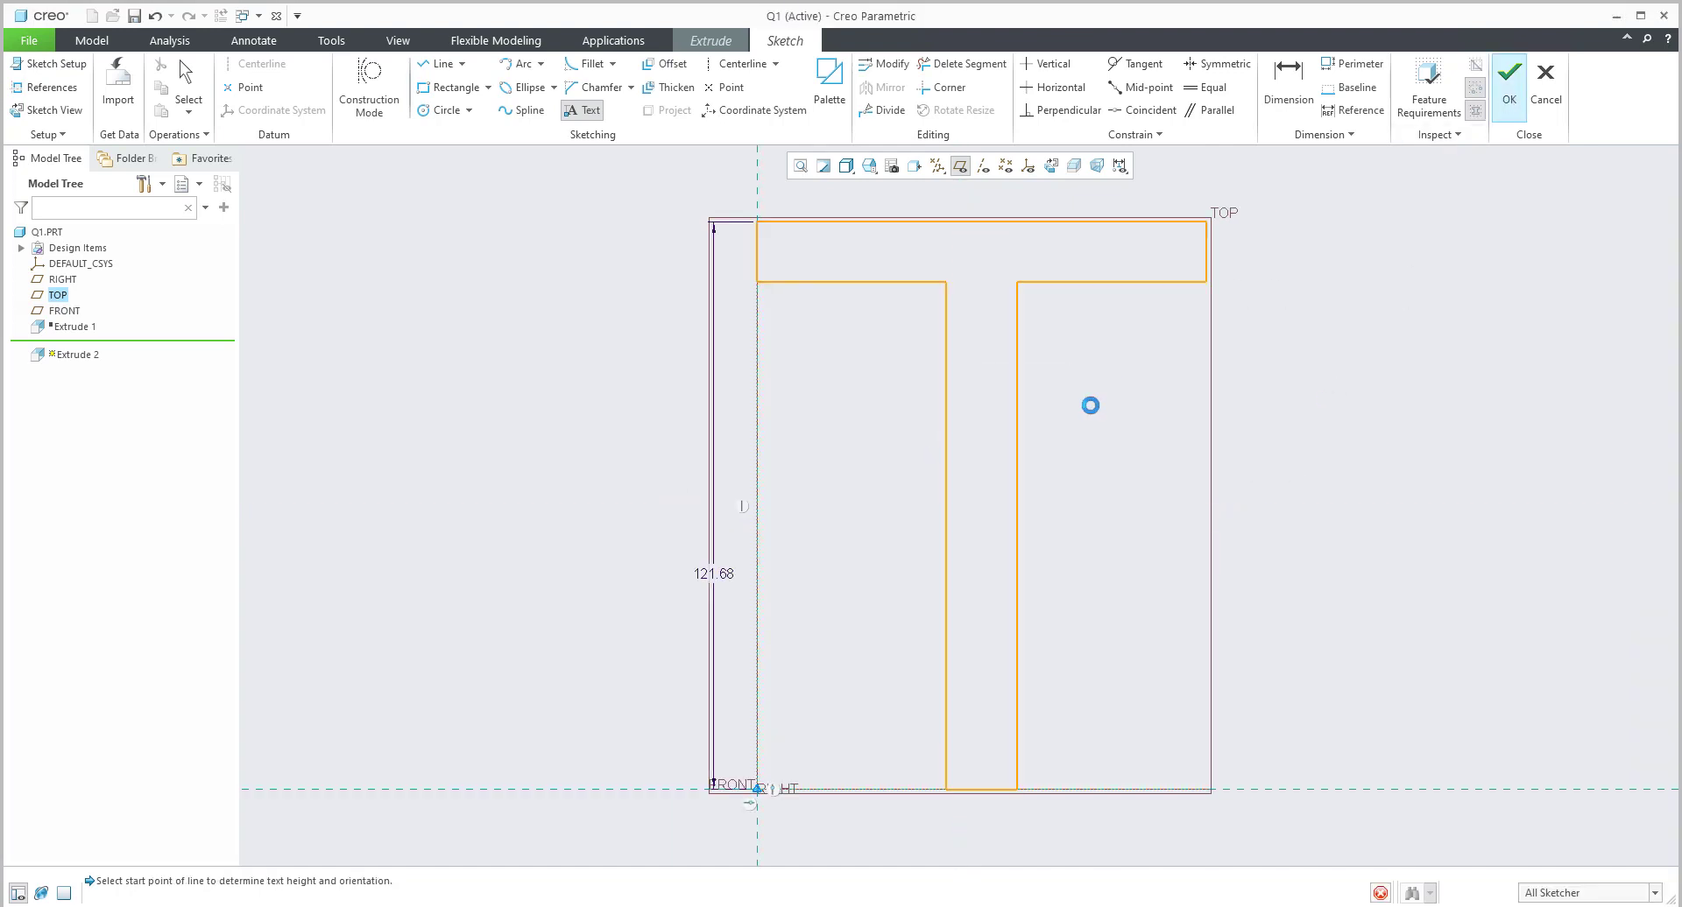
Edit the extrusion's section to align the text T horizontally to Center and vertically to Middle, and finish the sketch.
mouse_move(978, 387)
middle_down()
mouse_move(856, 349)
mouse_move(751, 439)
mouse_move(695, 458)
mouse_move(721, 477)
middle_up()
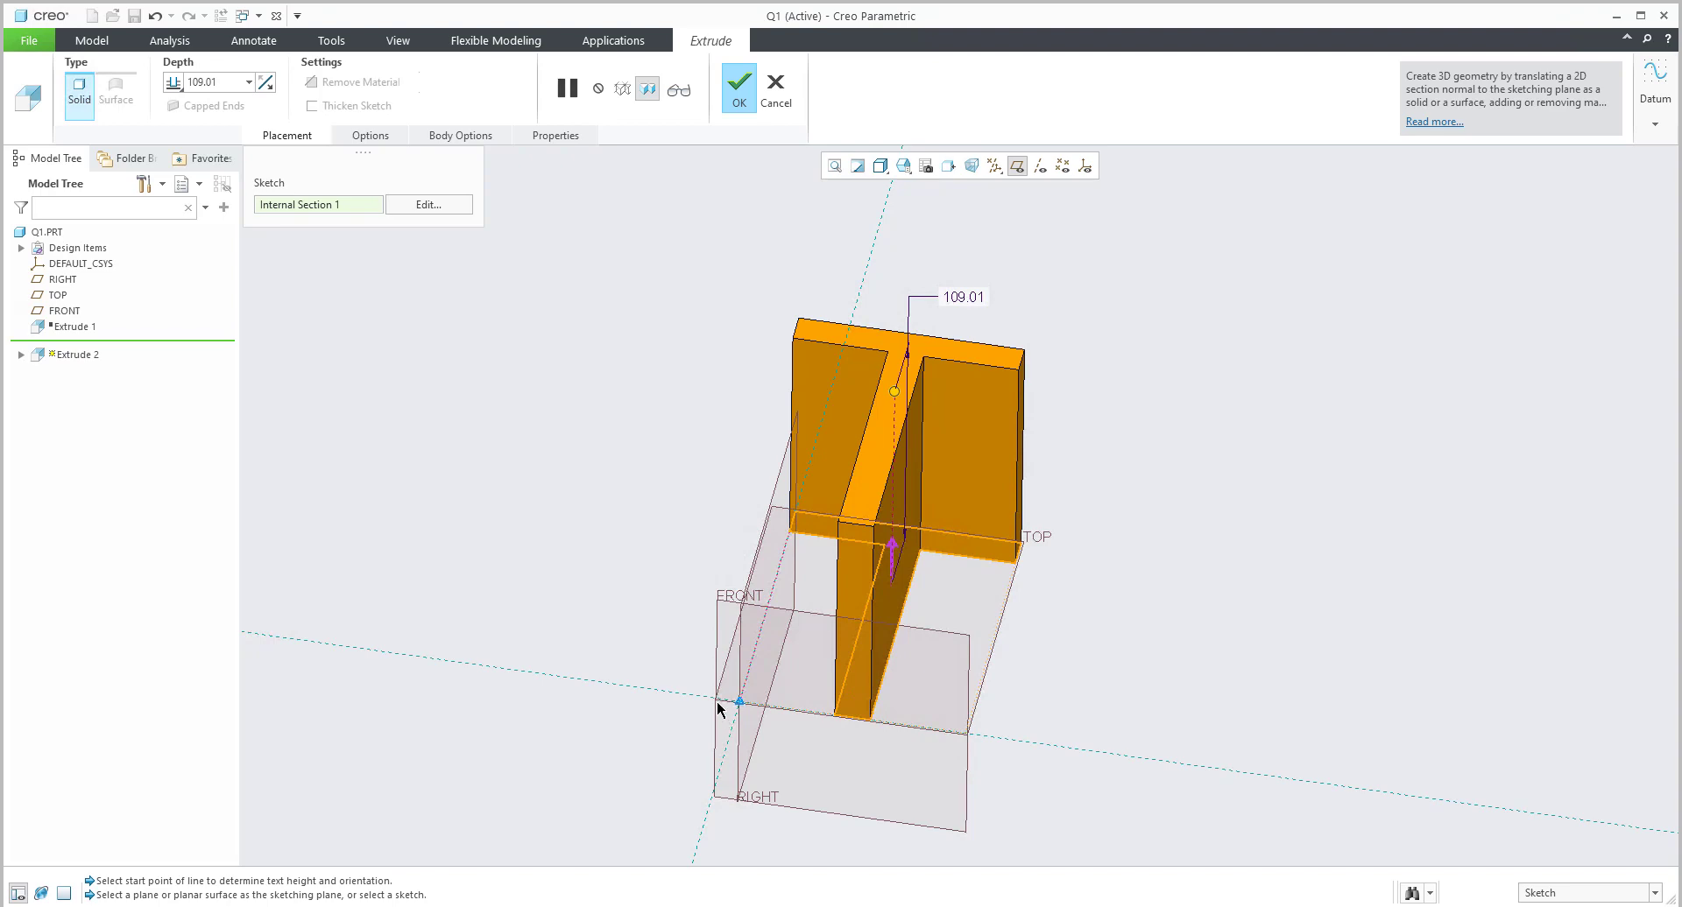
click(424, 207)
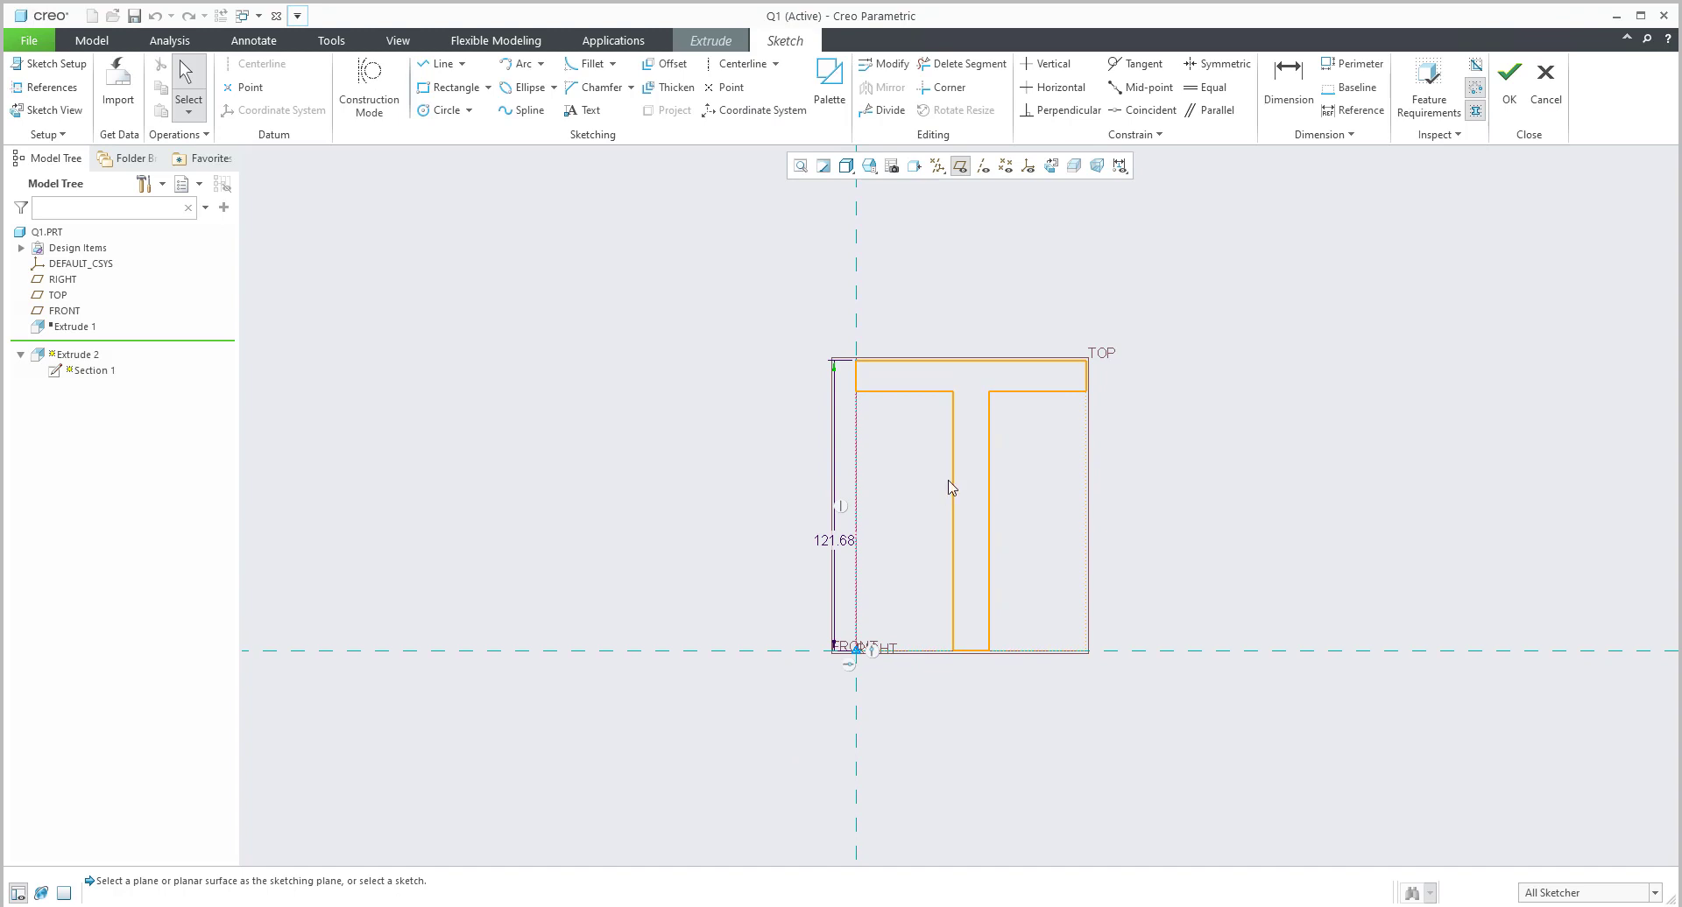
click(951, 404)
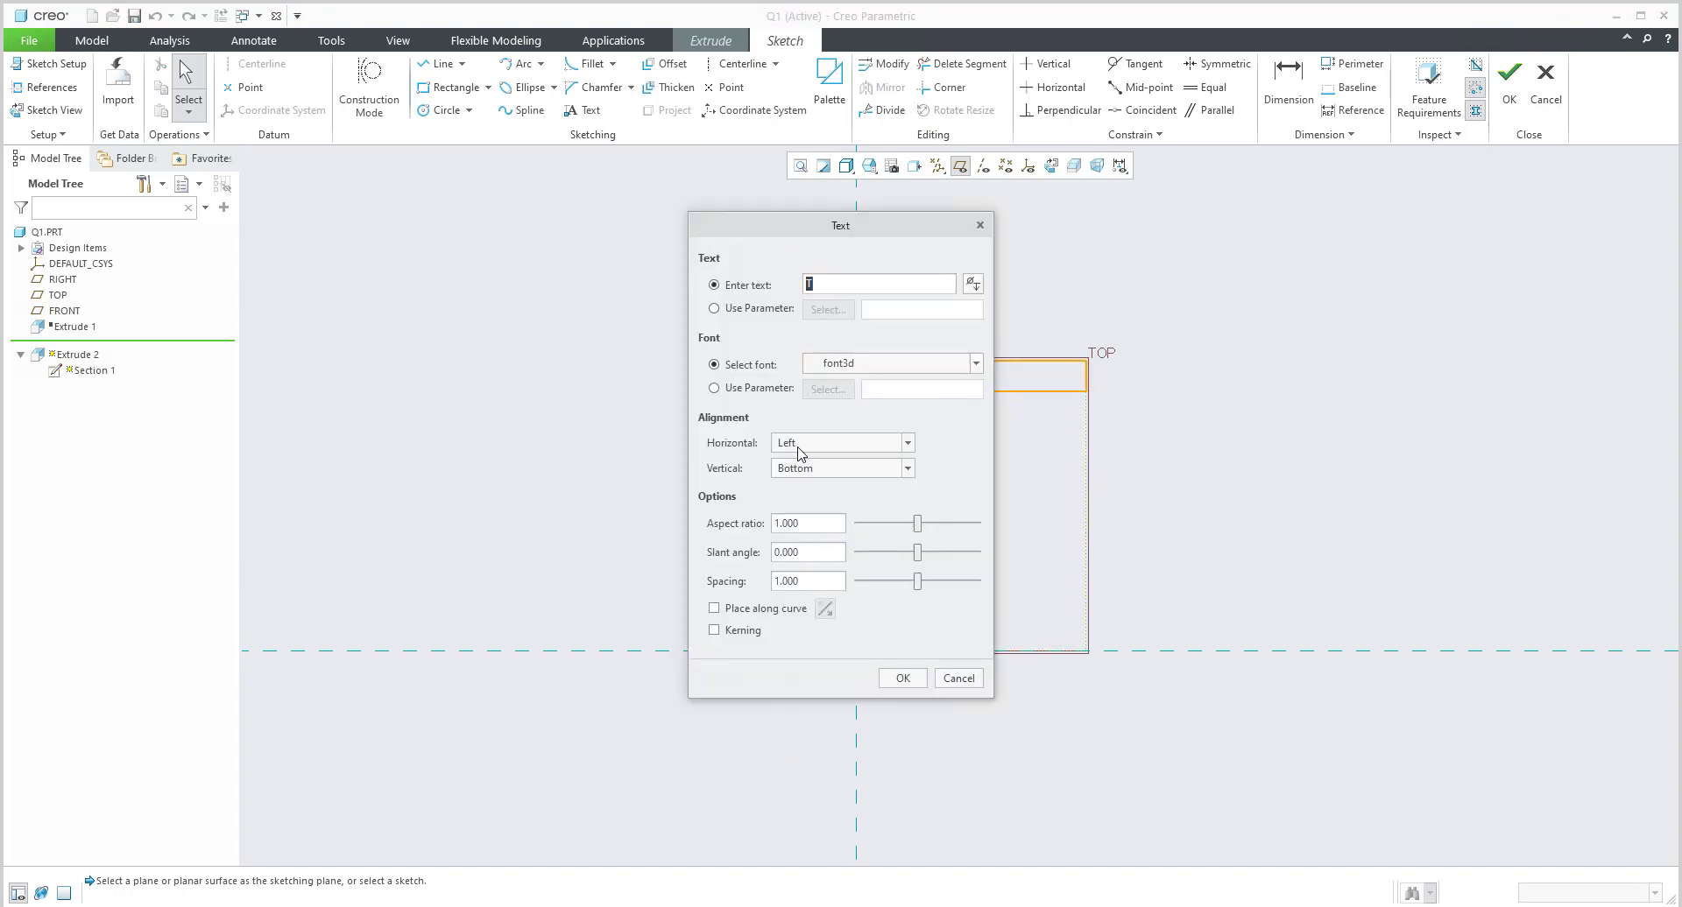
drag(788, 235, 410, 240)
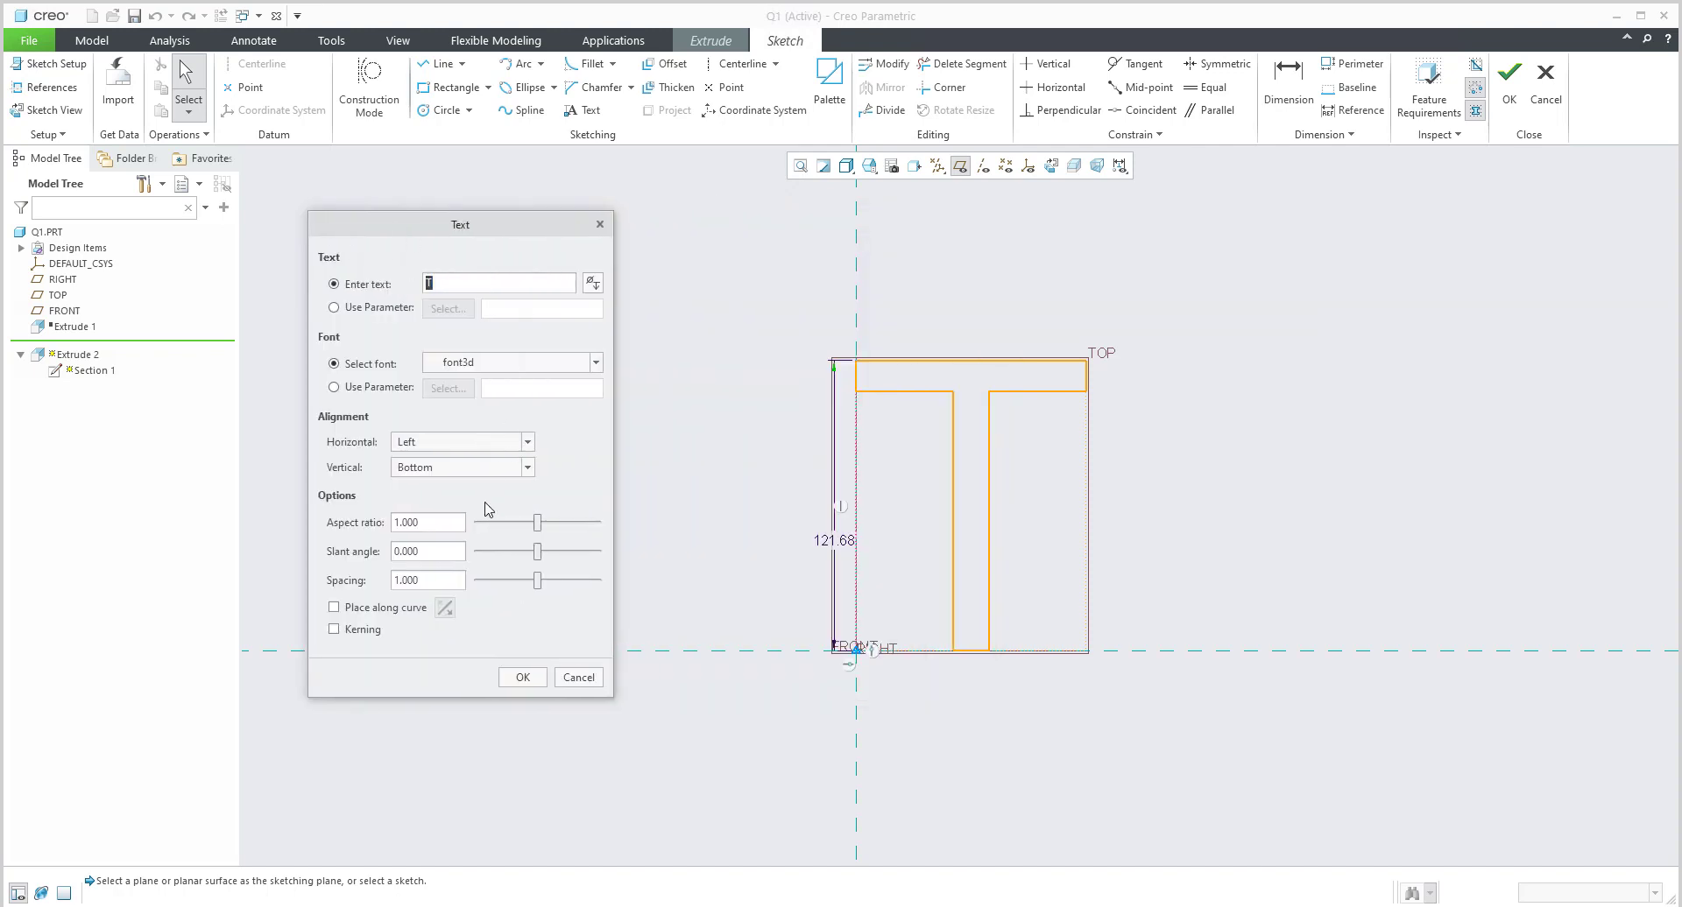
click(428, 445)
click(411, 475)
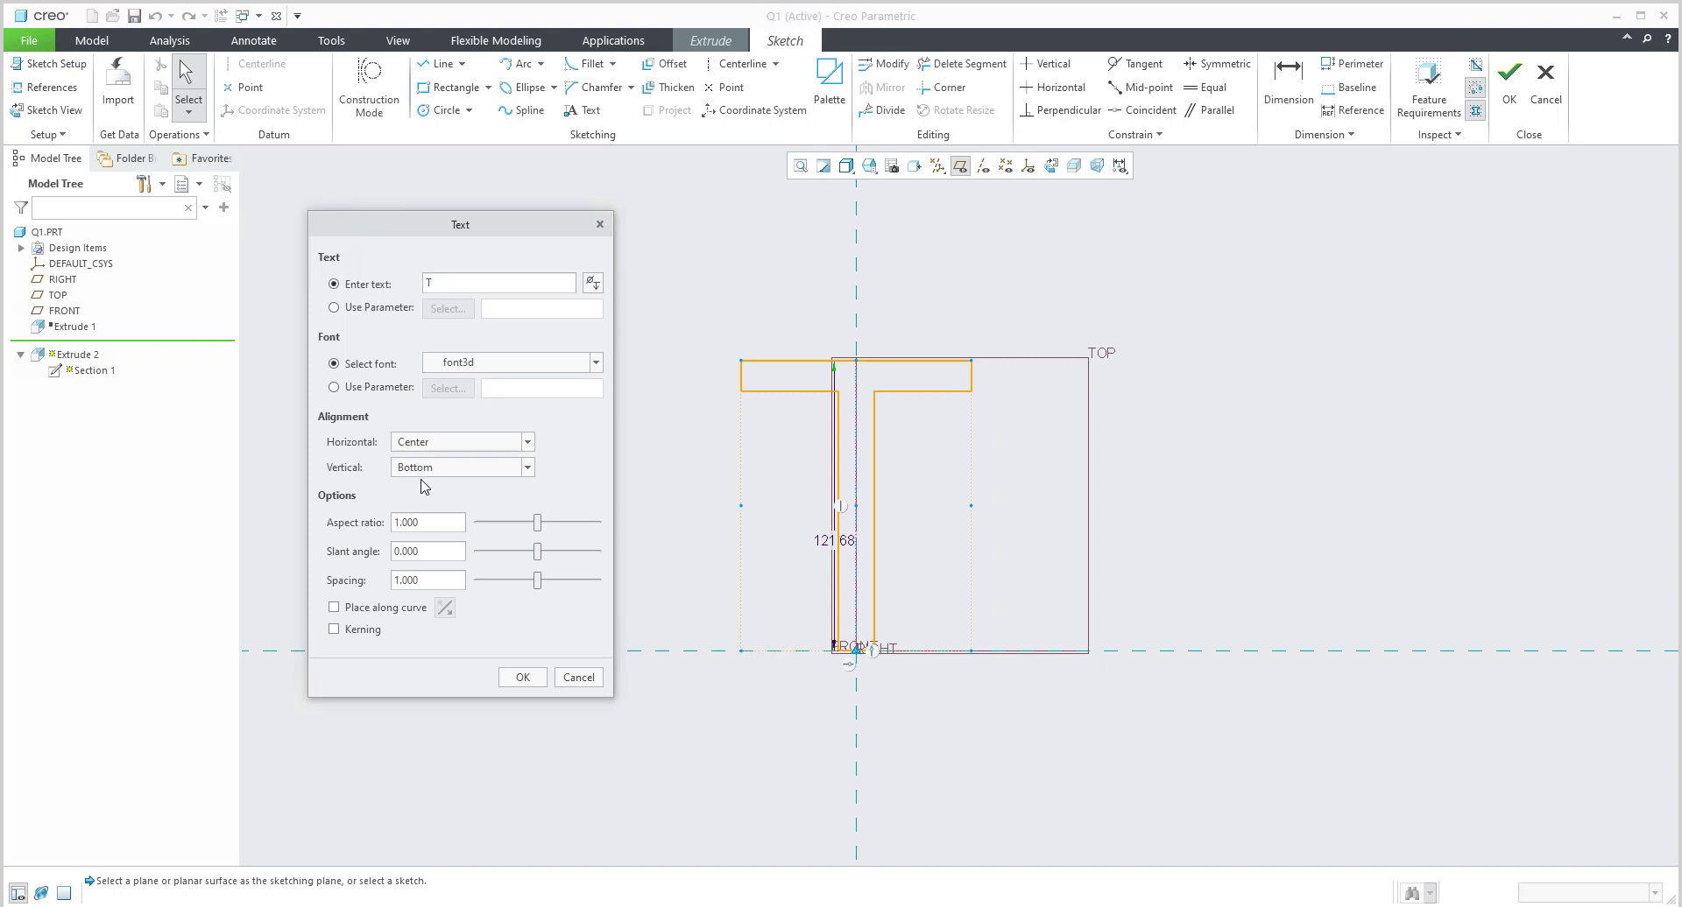
click(424, 470)
click(421, 505)
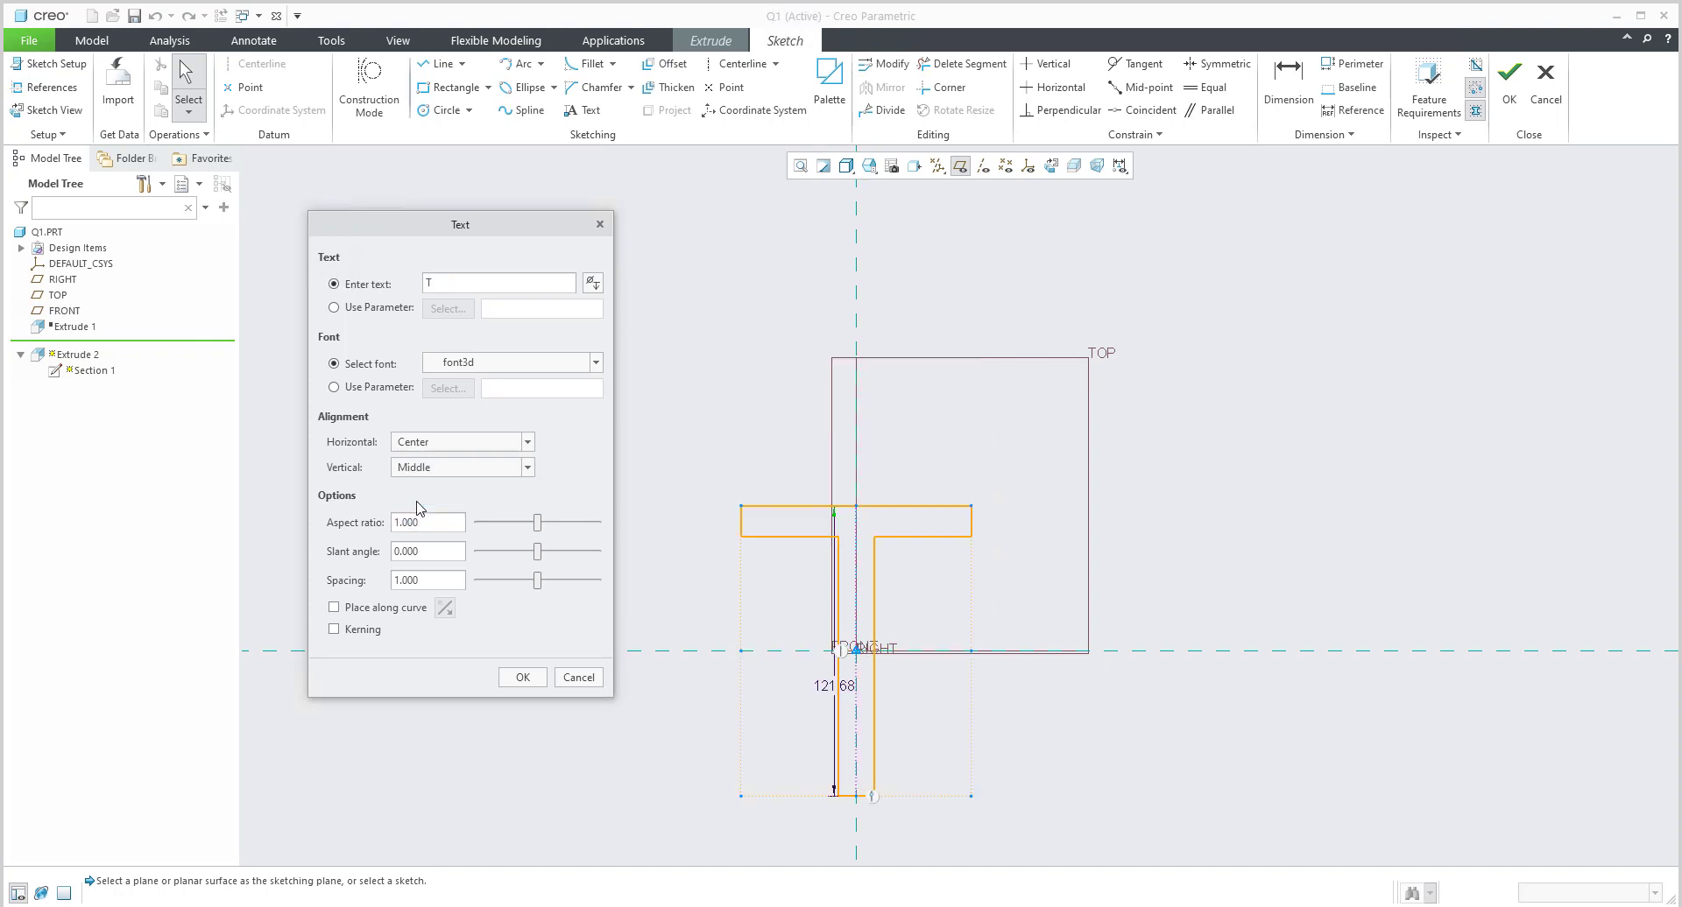
click(520, 679)
click(1509, 94)
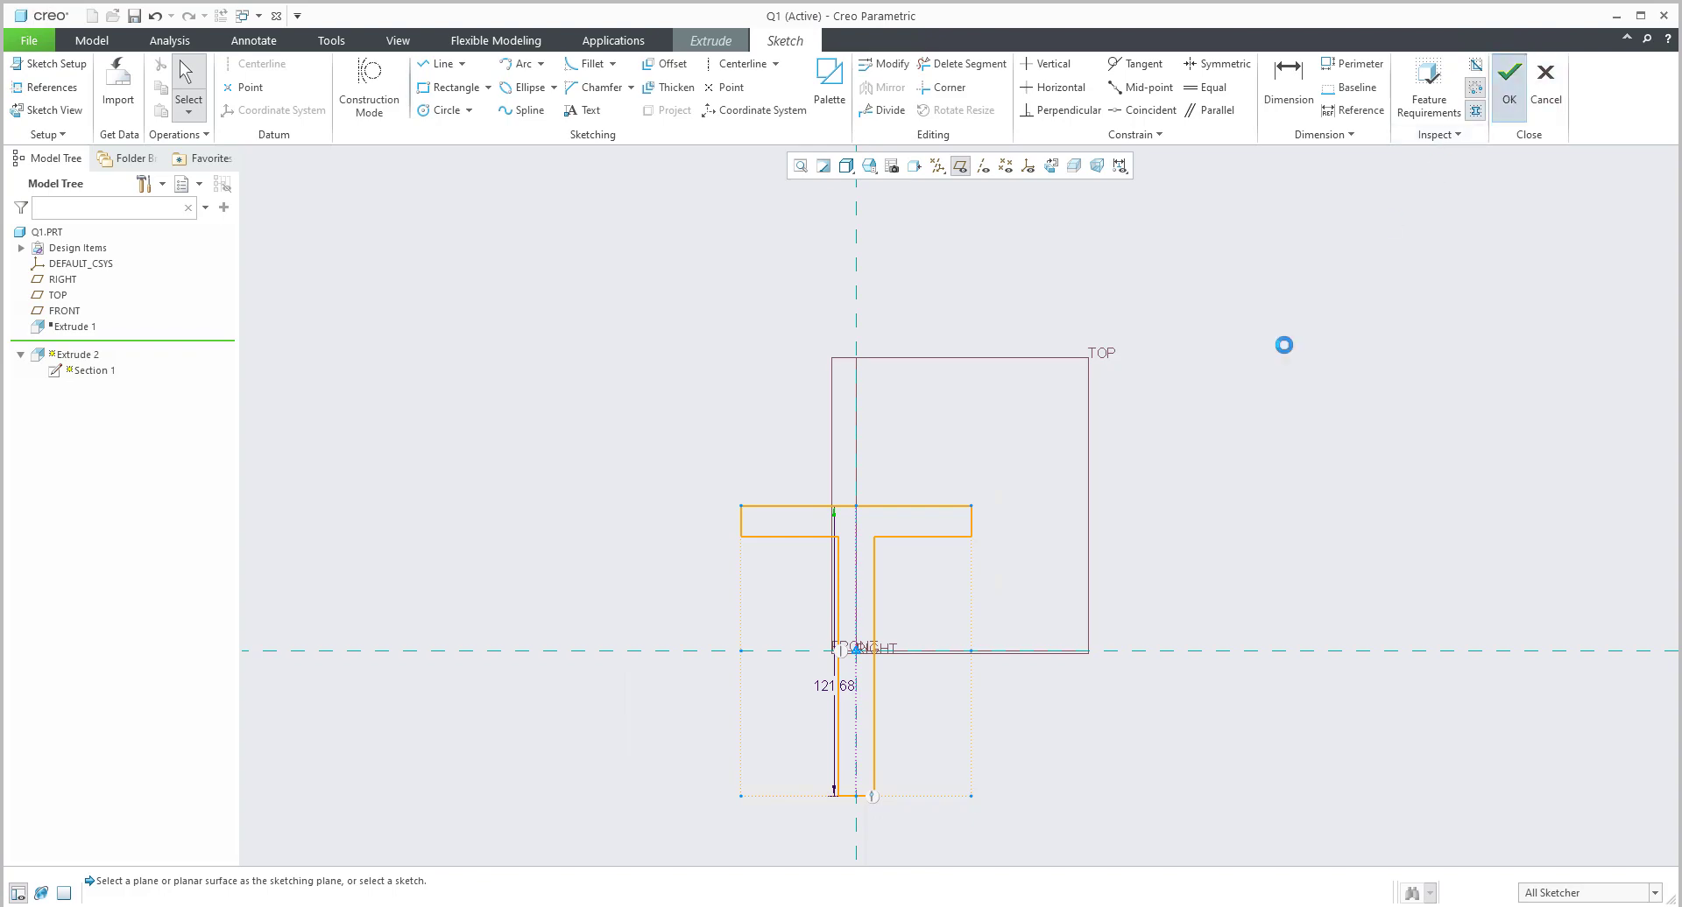
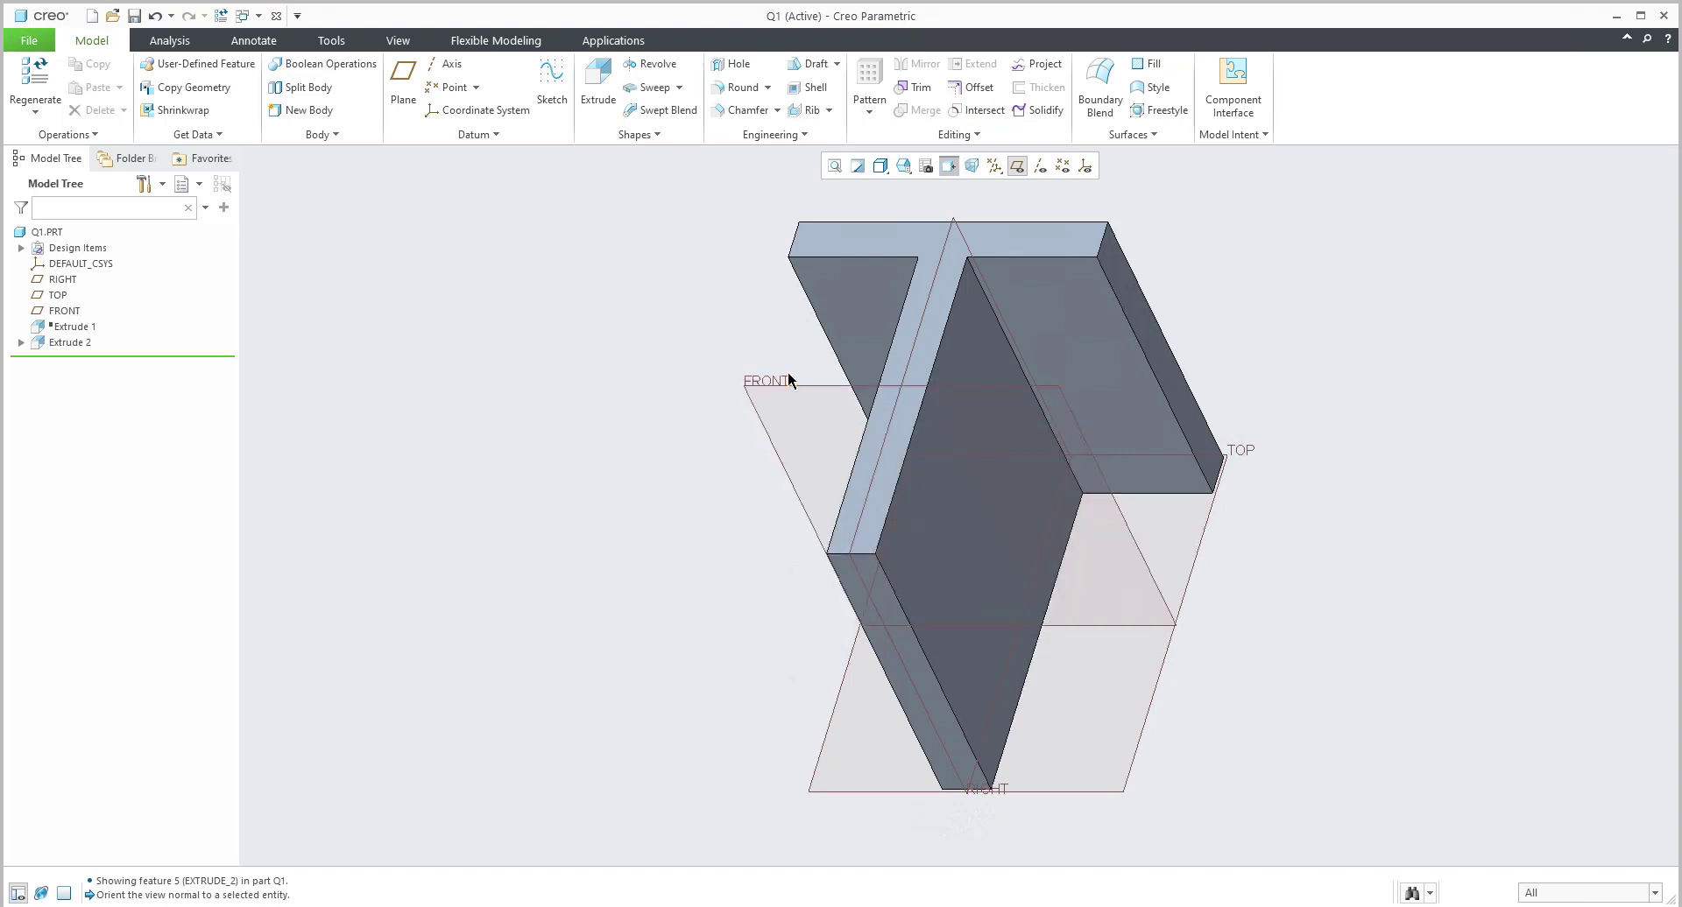
Examine the extruded letter T in the saved FRONT orientation, restore the default orientation, and inspect the letter from other angles.
click(918, 714)
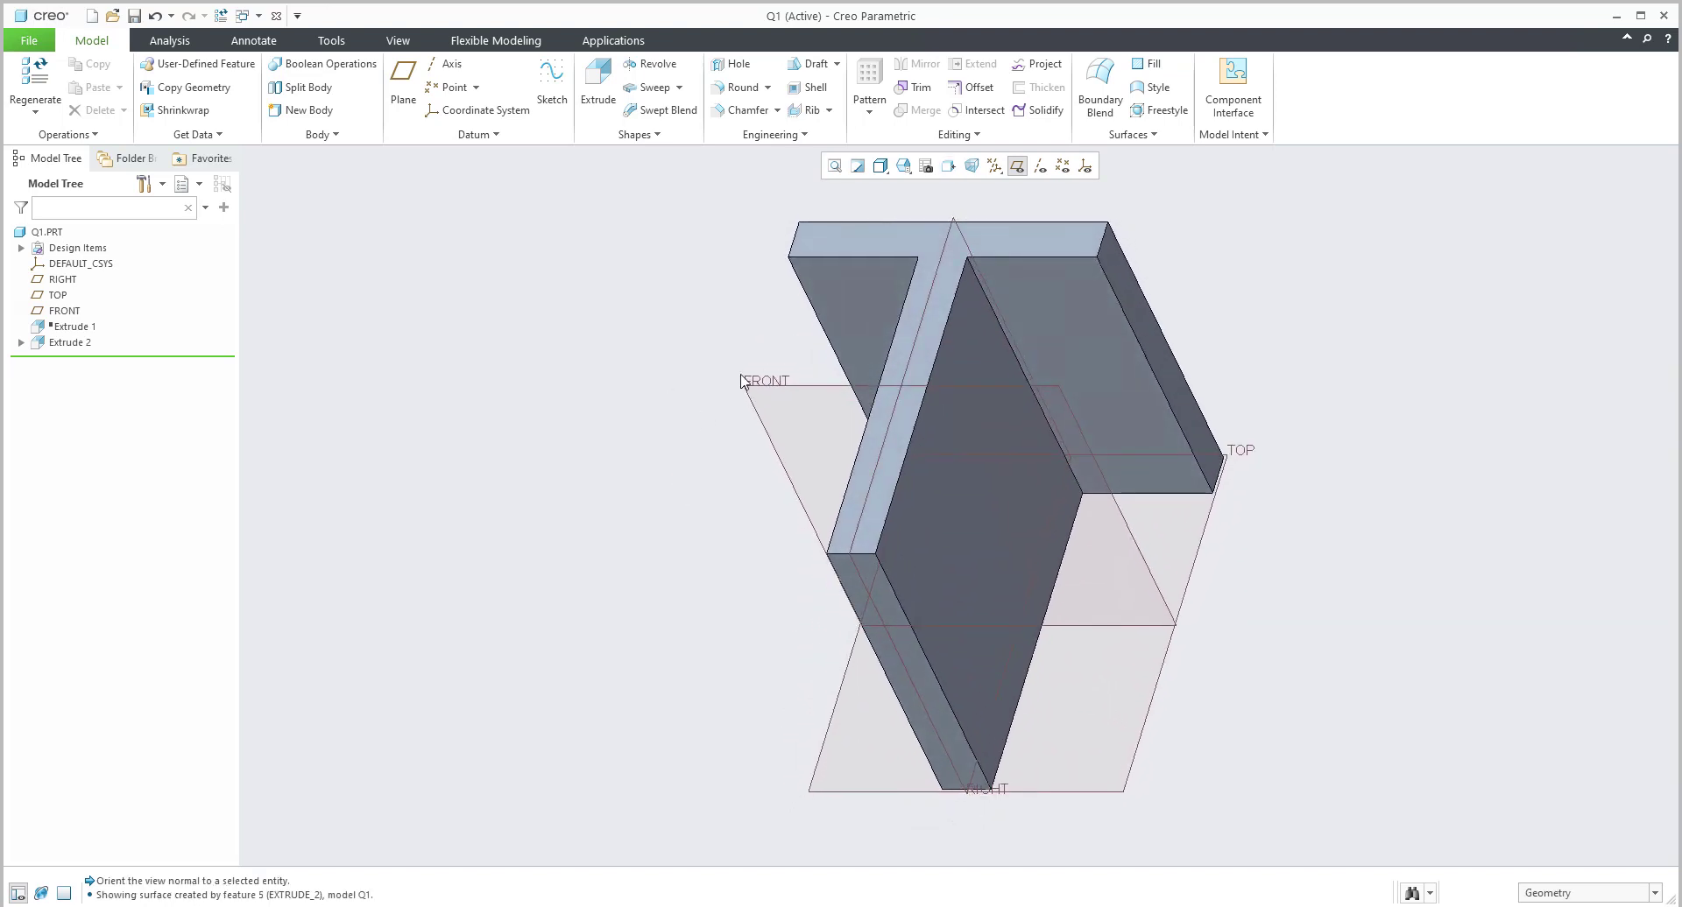
click(903, 165)
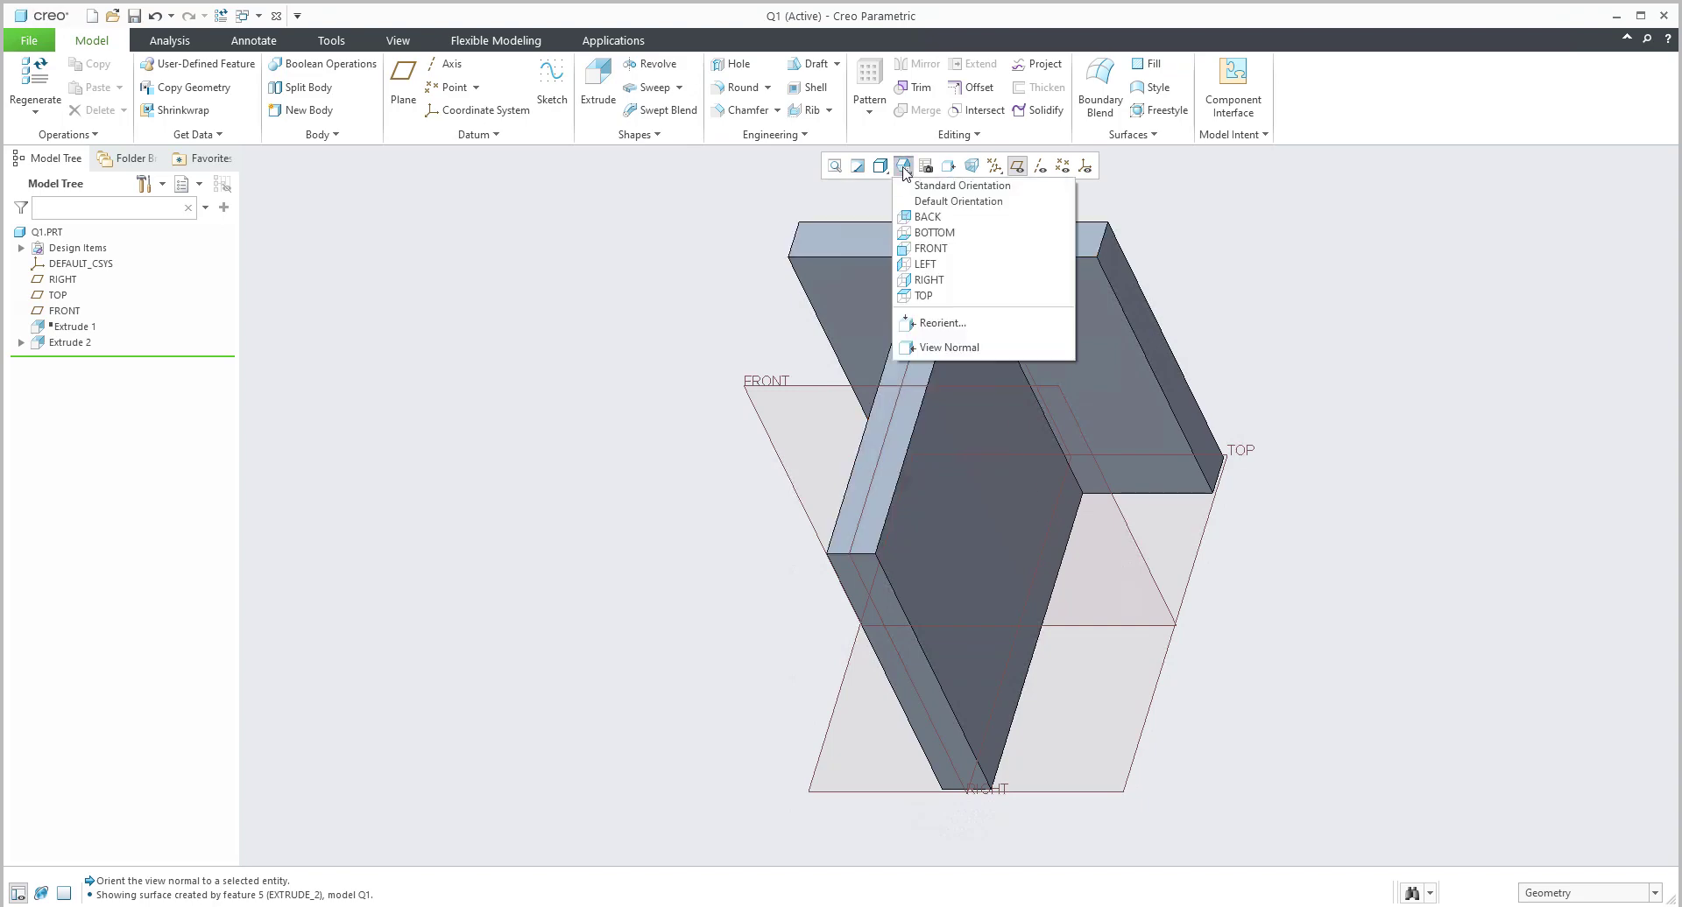
click(934, 252)
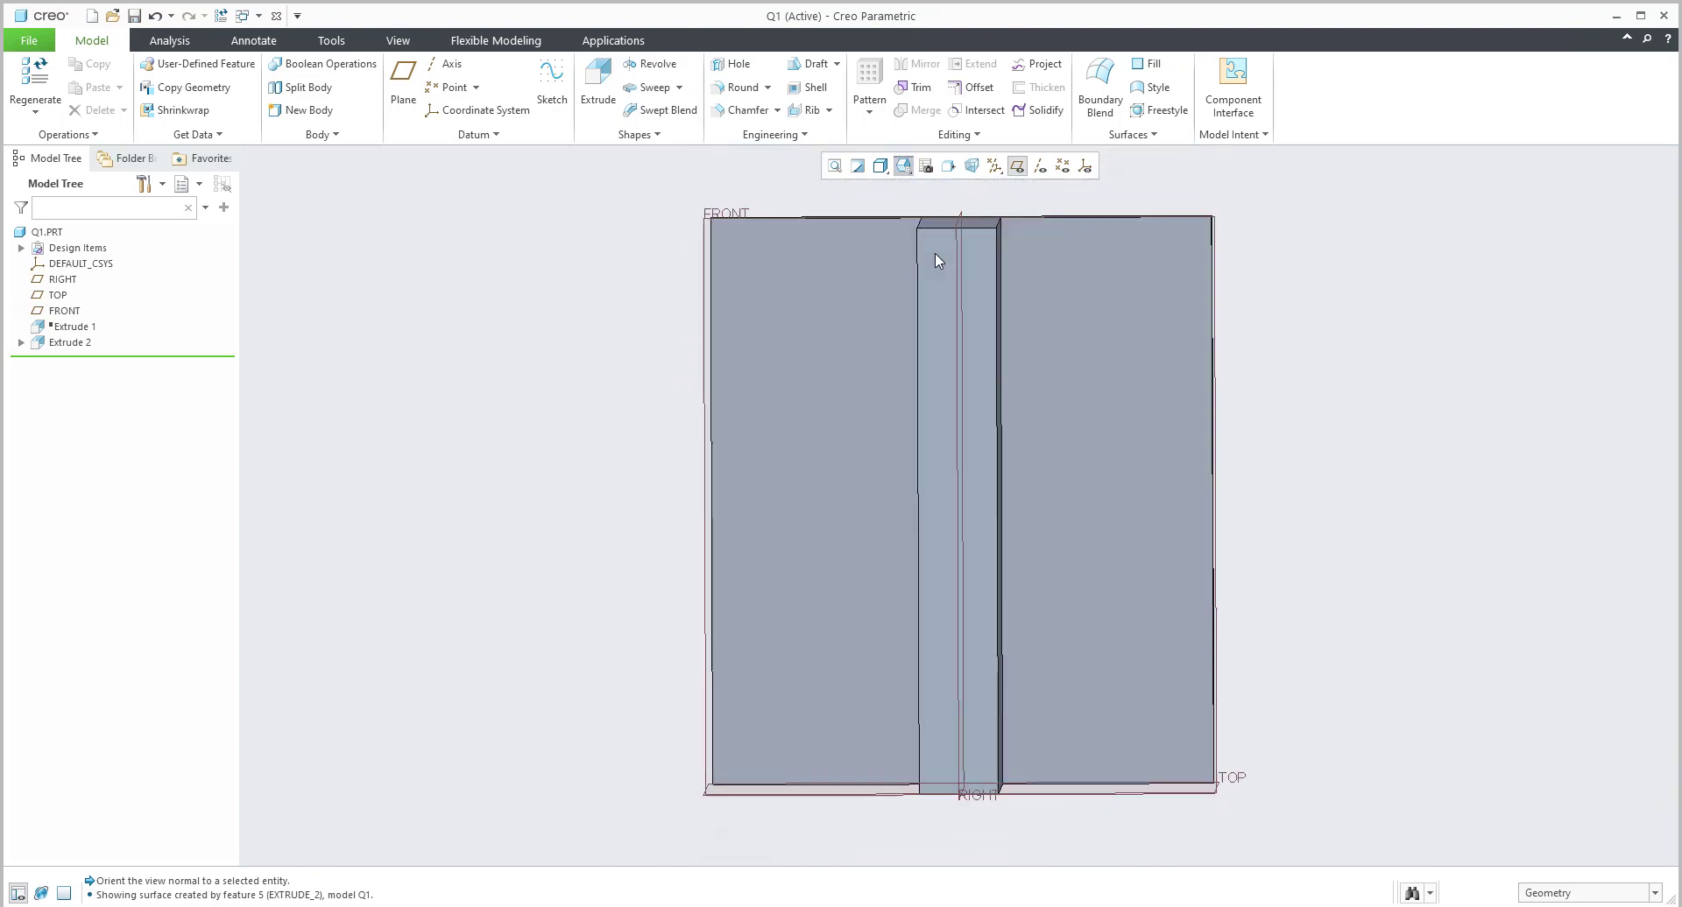
scroll(948, 429, down, 3)
key(ctrl+d)
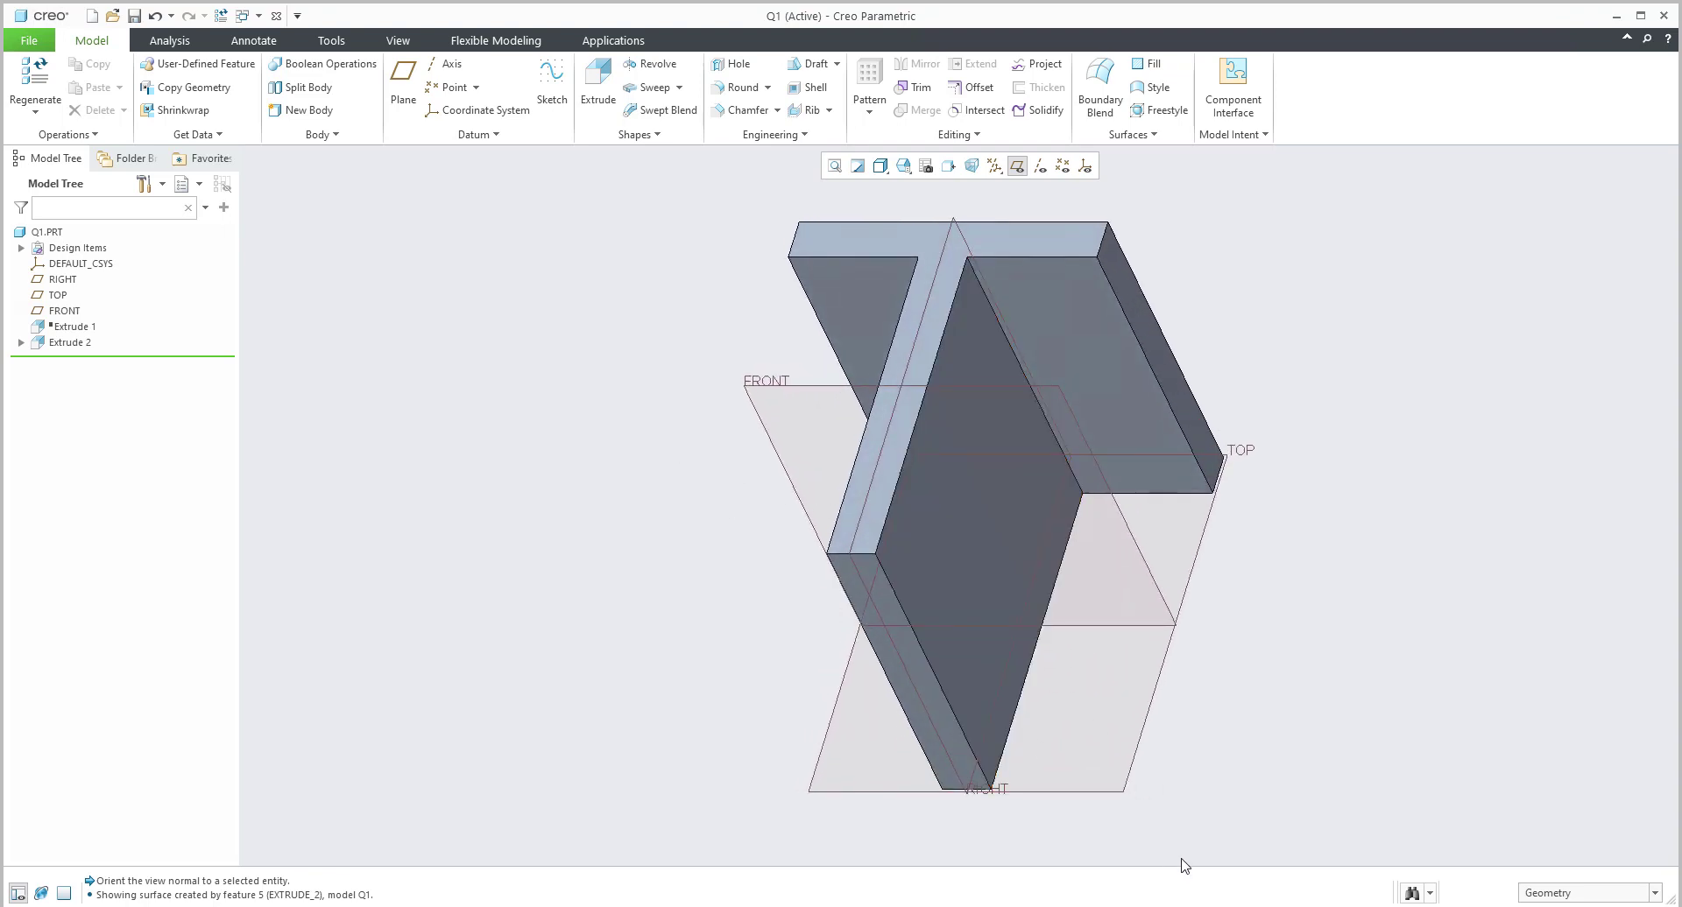
middle_drag(1025, 670, 1001, 614)
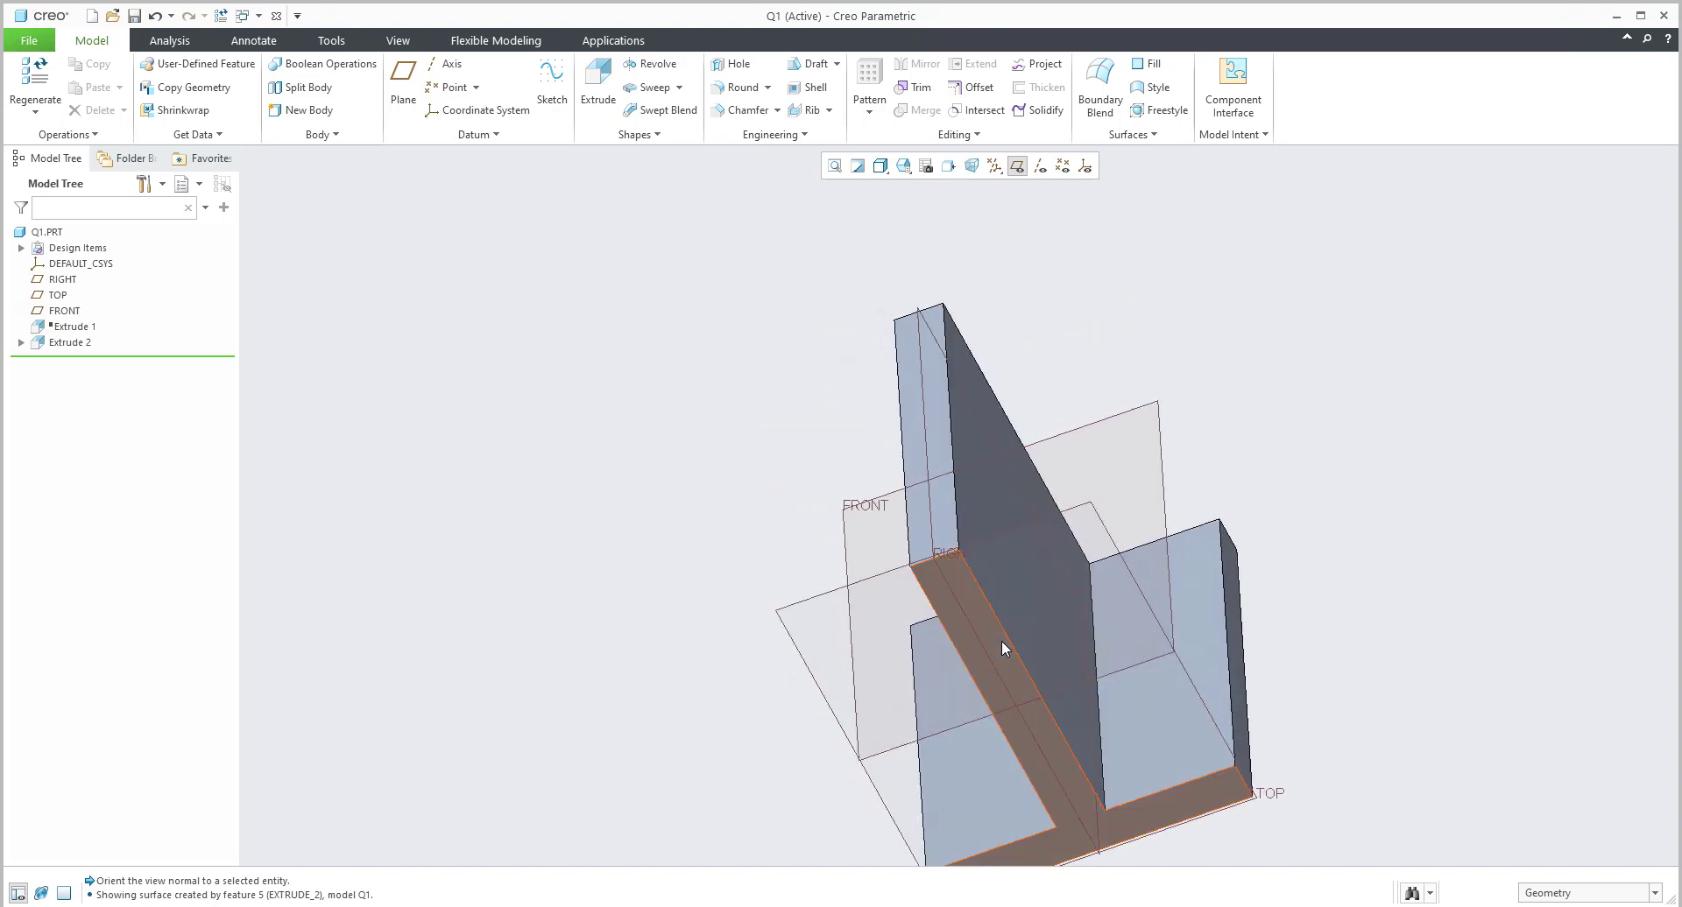
scroll(917, 569, down, 3)
middle_drag(917, 569, 911, 400)
scroll(910, 400, up, 2)
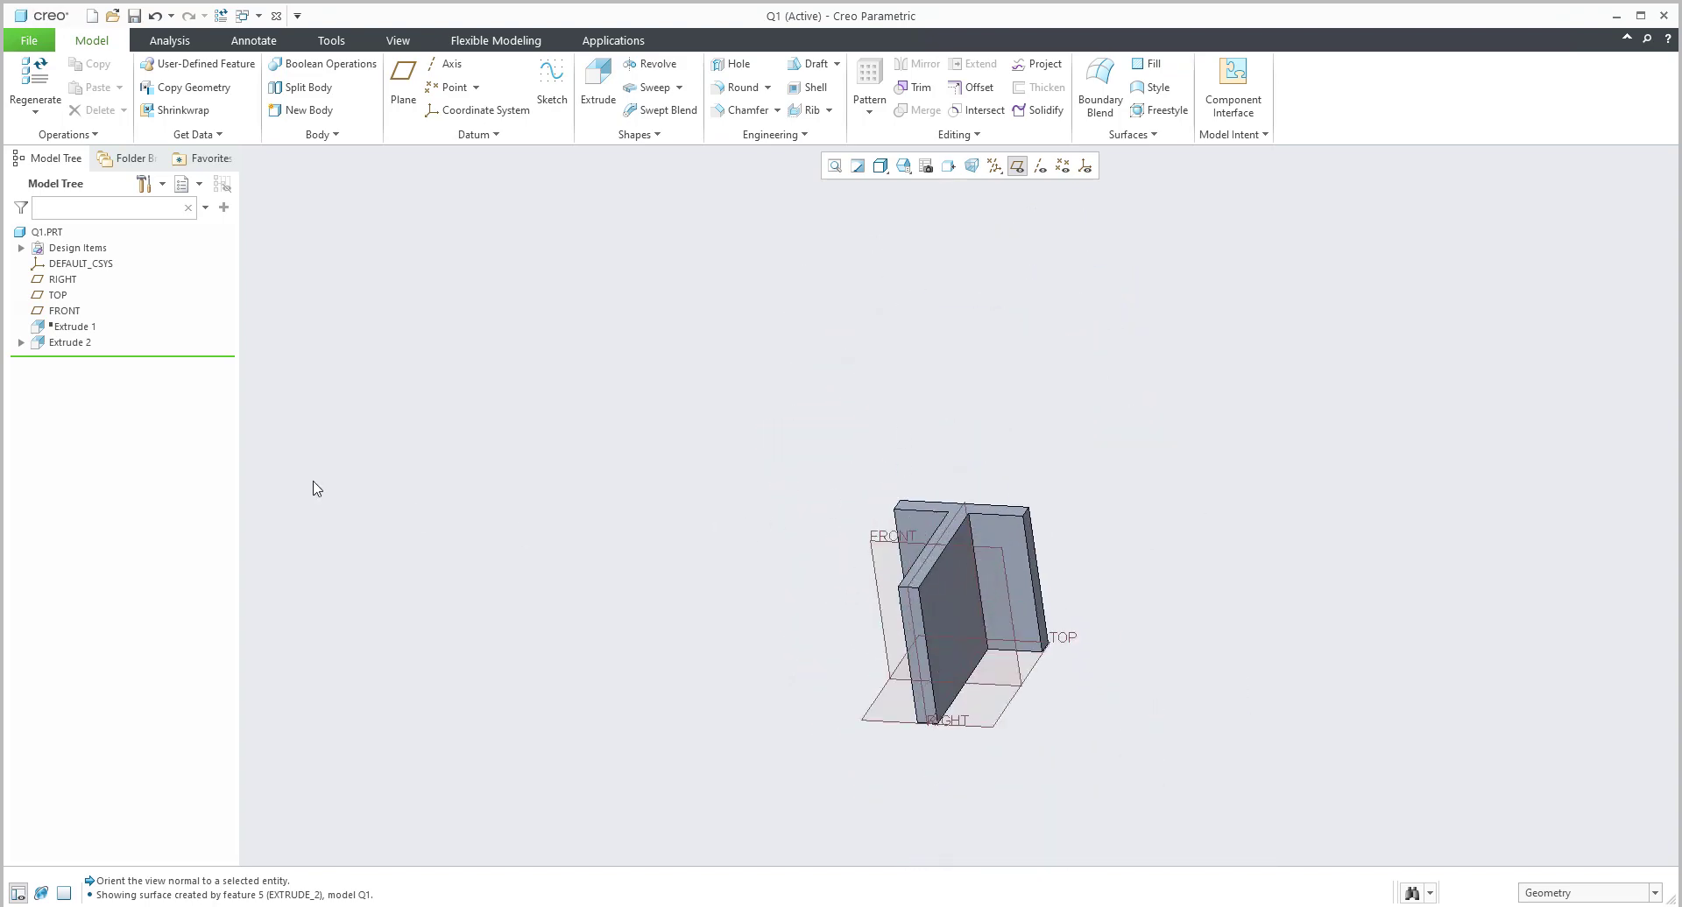
Resume the letter F's extrude feature, Extrude 1, and check both letters together in the BOTTOM orientation.
click(79, 328)
click(87, 260)
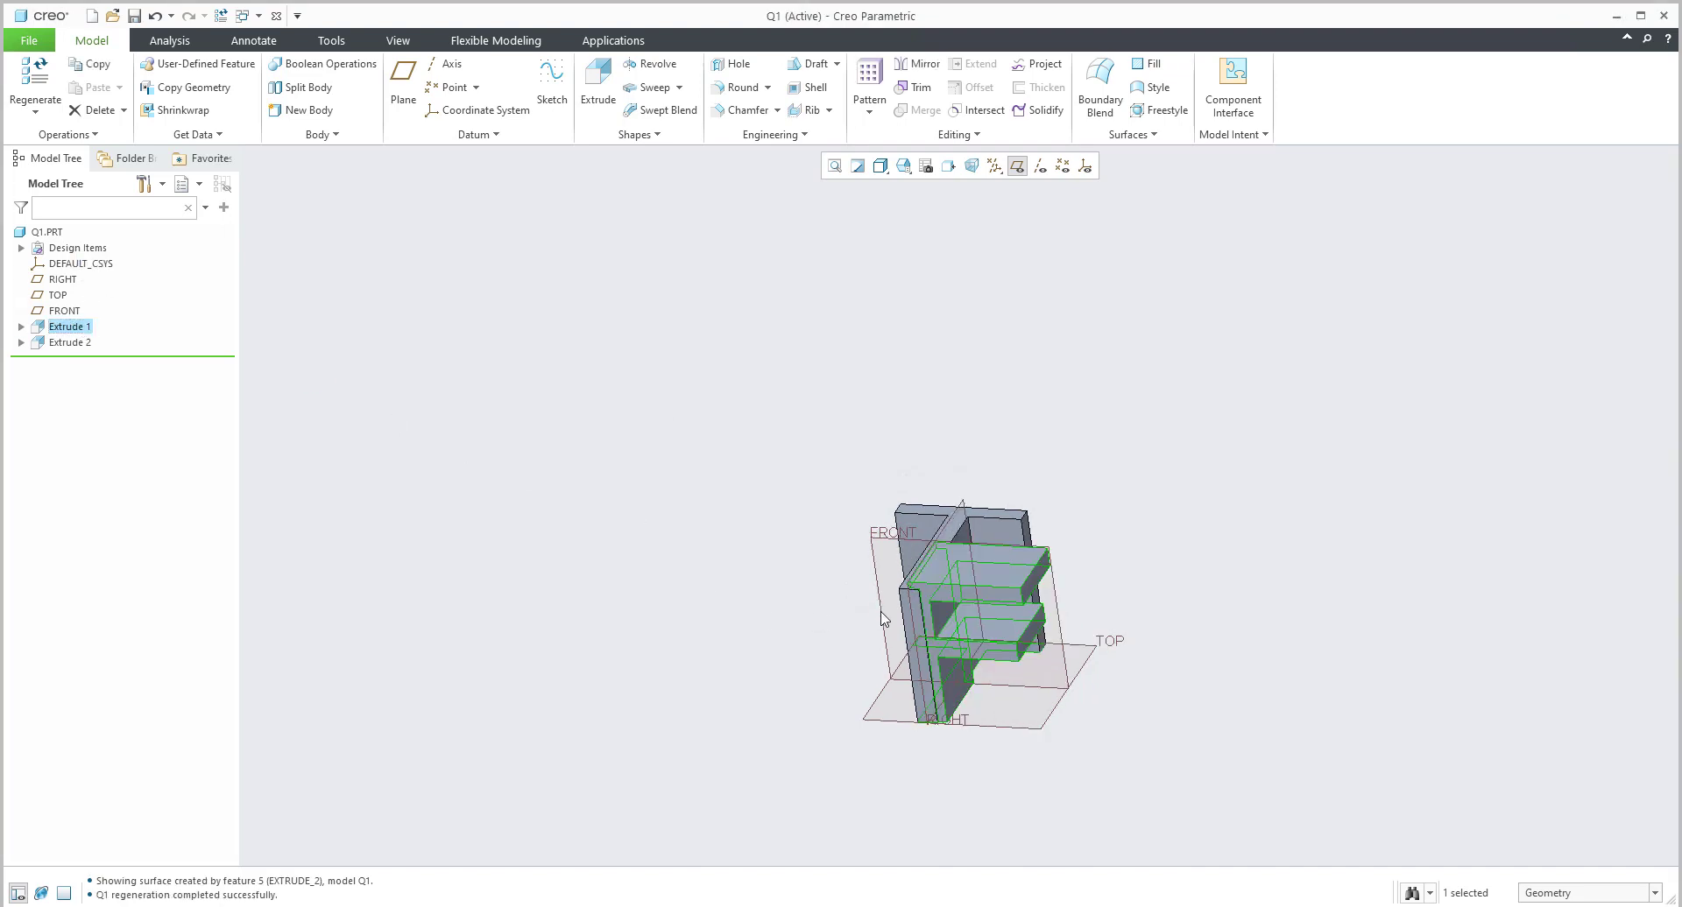
middle_drag(881, 615, 883, 629)
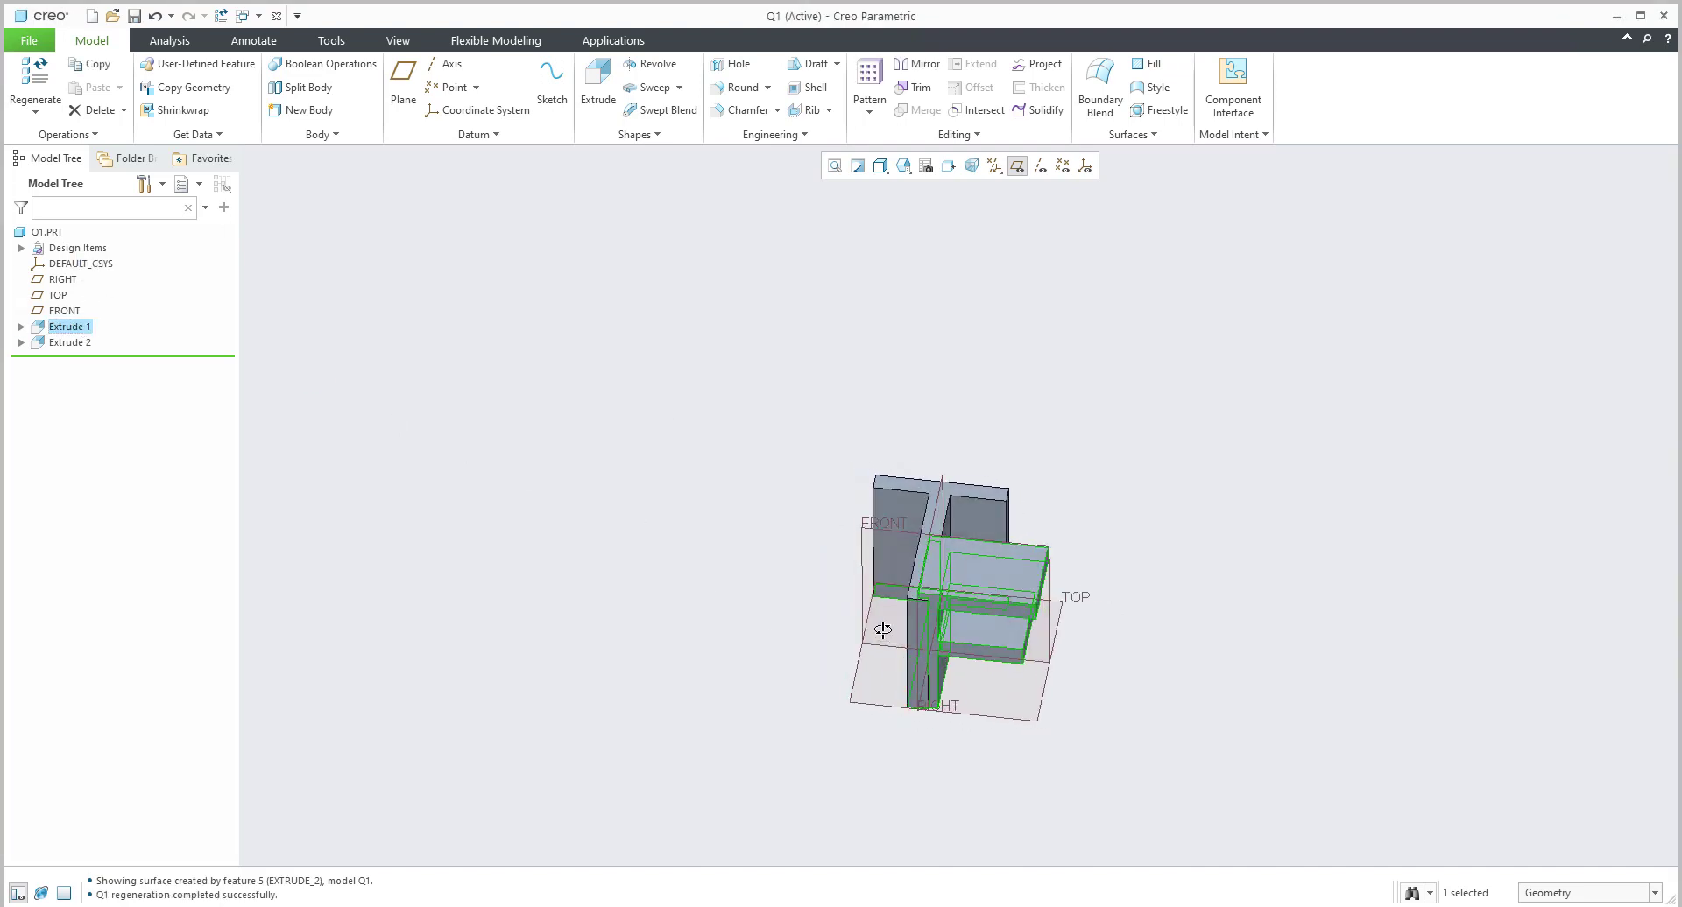
click(890, 424)
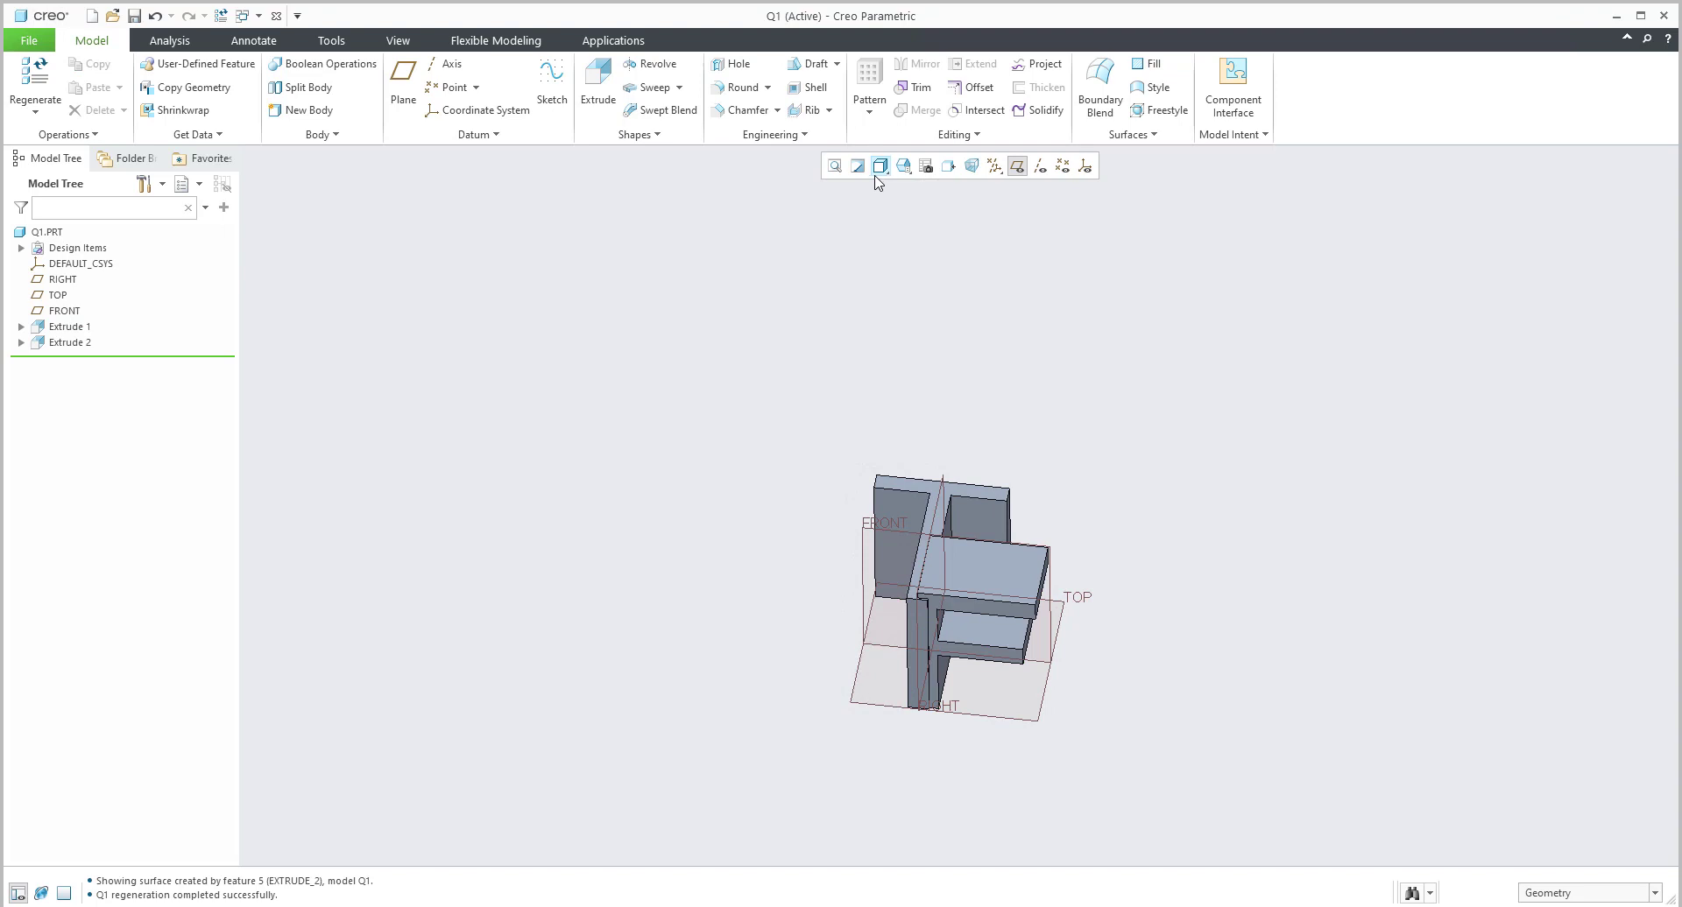
click(902, 168)
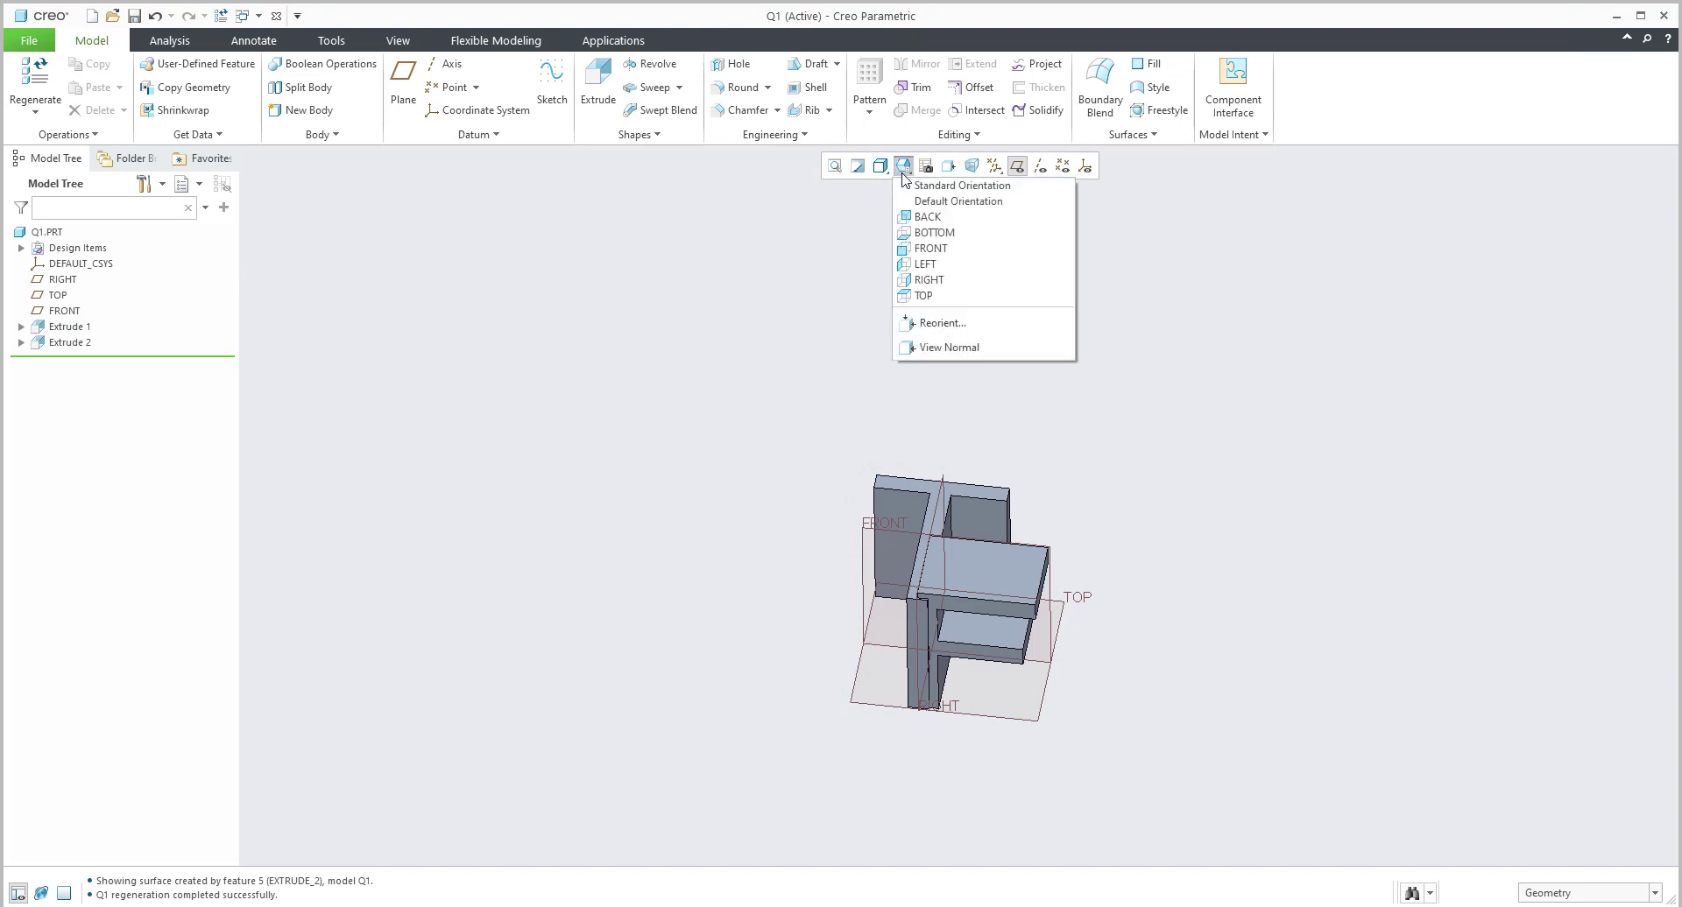
click(925, 233)
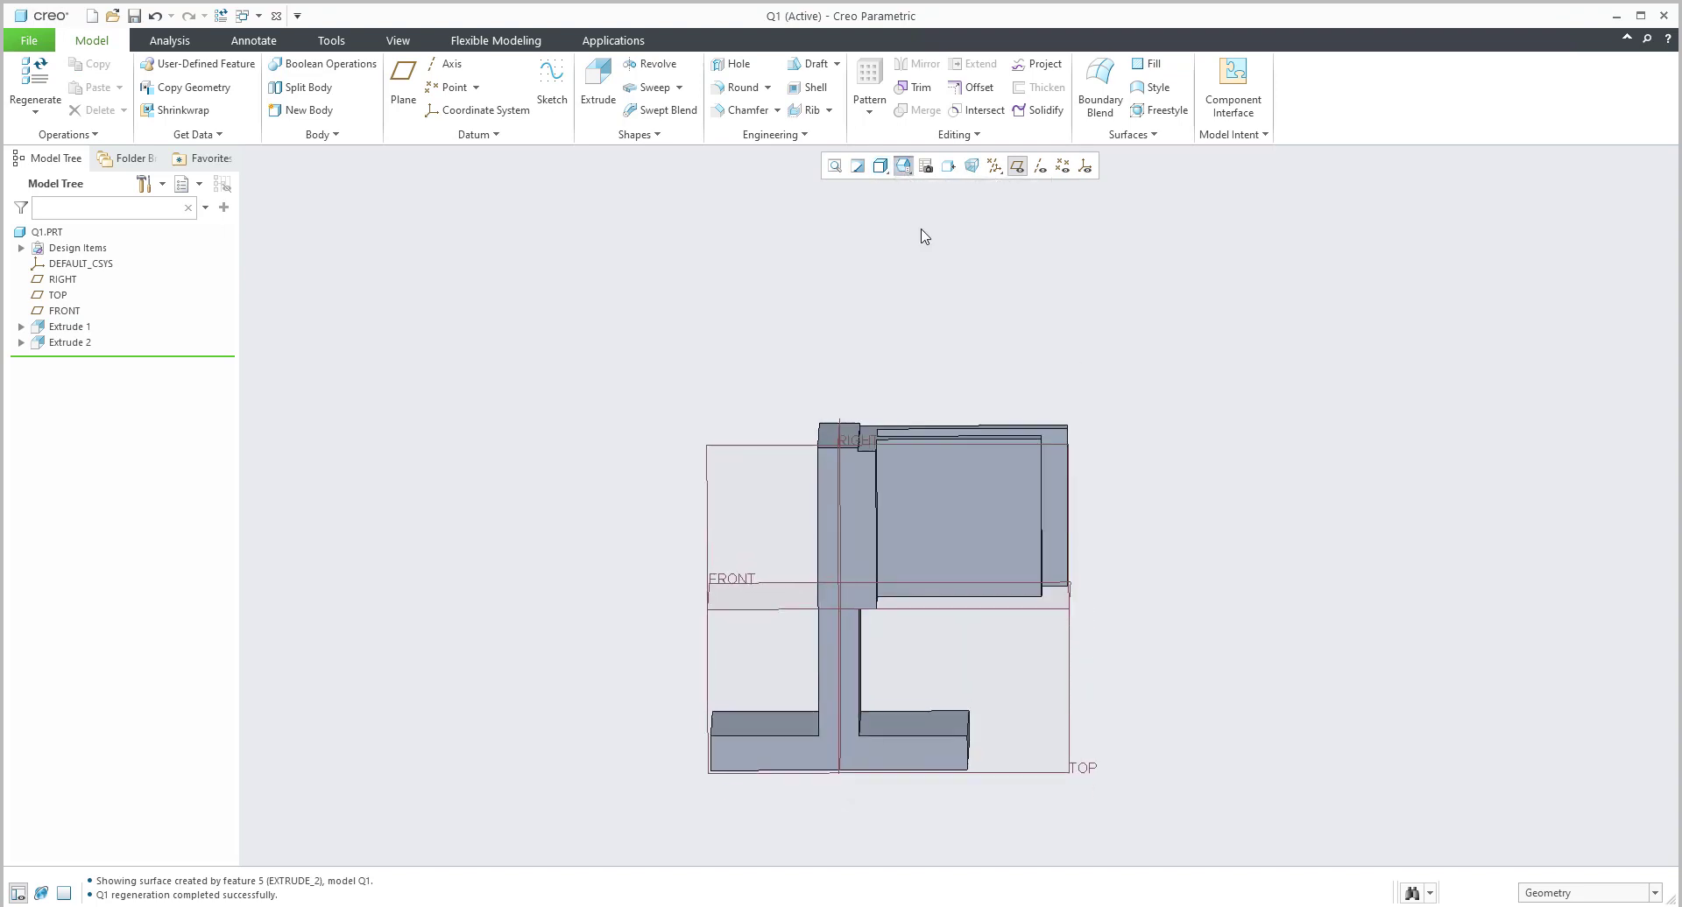
middle_drag(867, 522, 676, 499)
Suppress Extrude 1 again, confirm the suppression, and clear the selection.
click(64, 326)
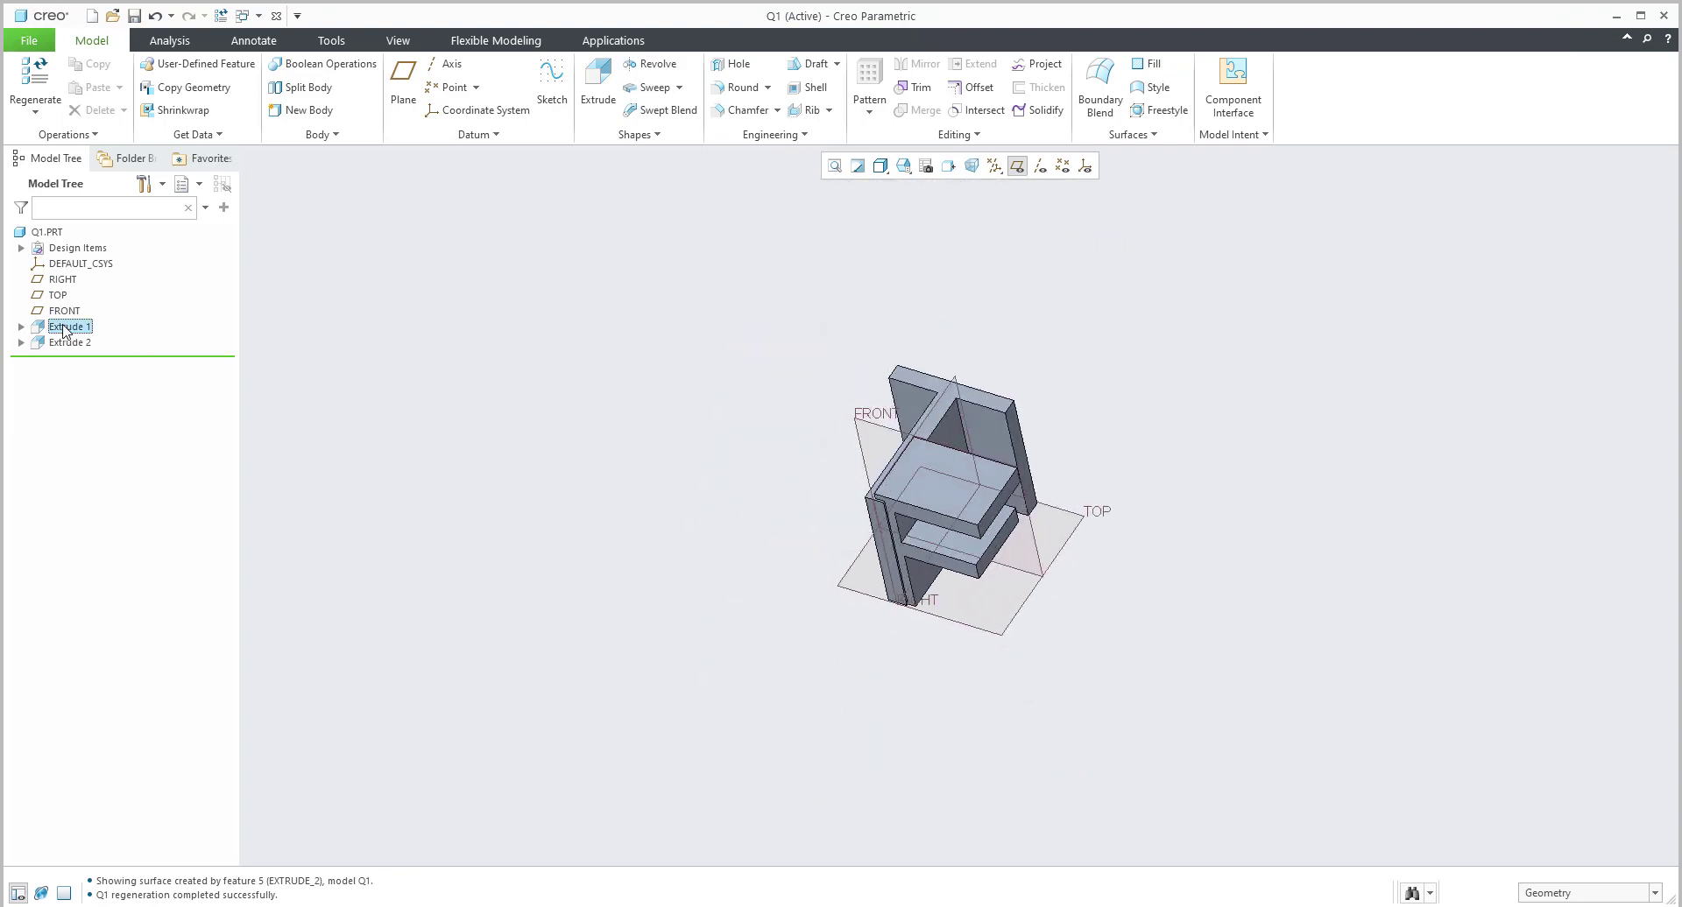
click(138, 220)
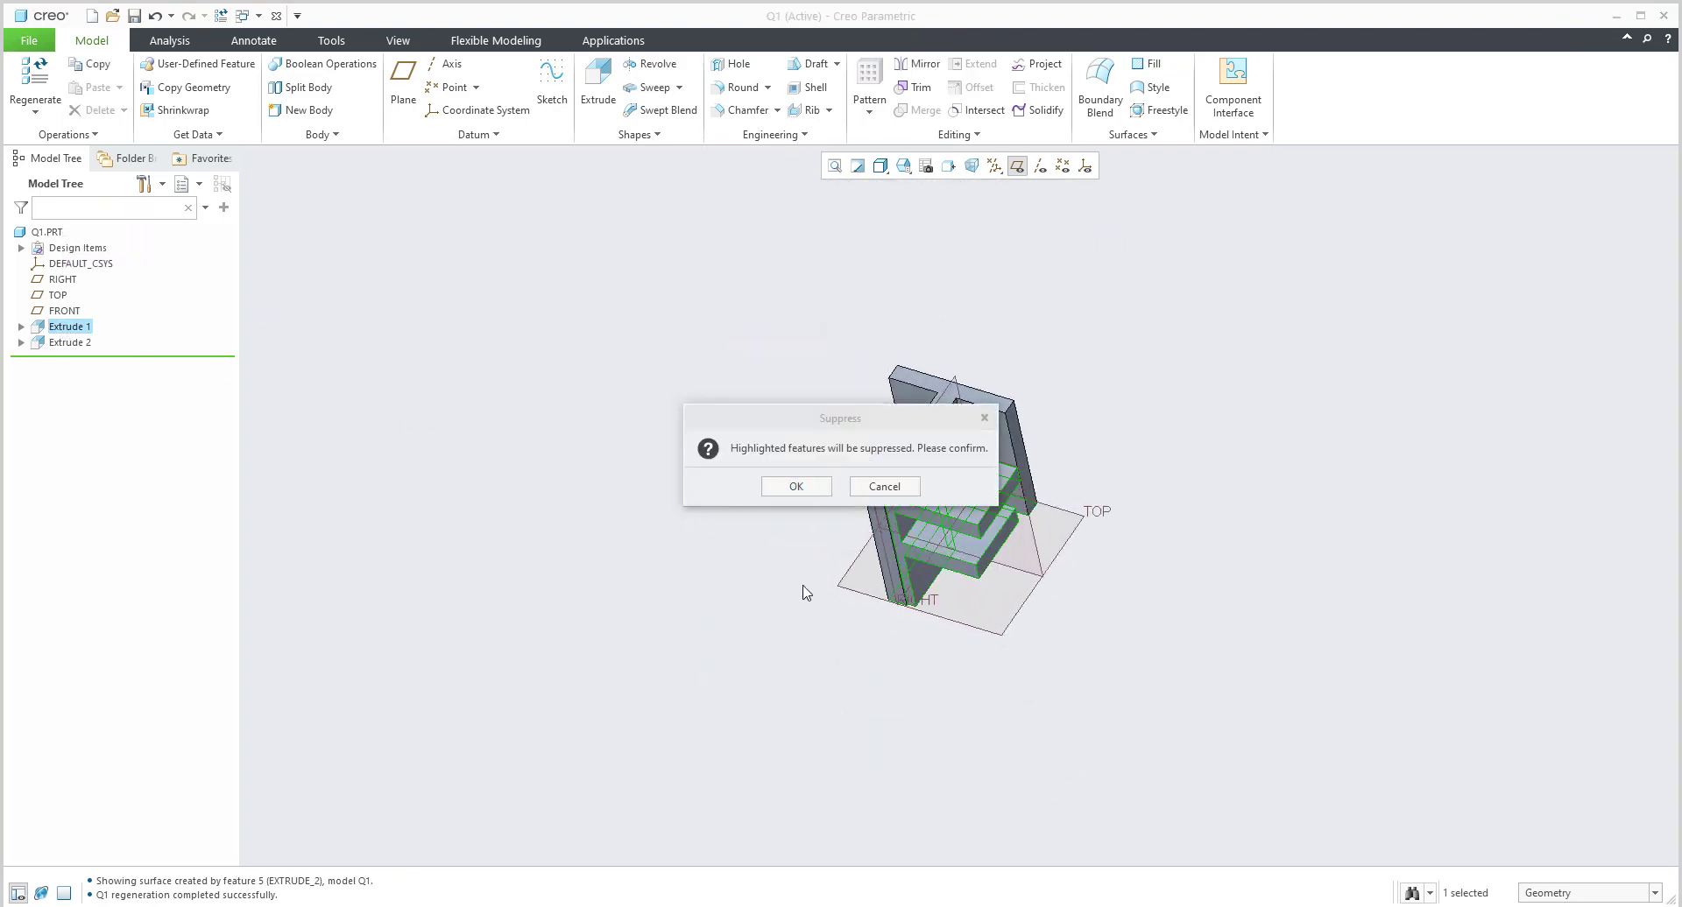
click(804, 488)
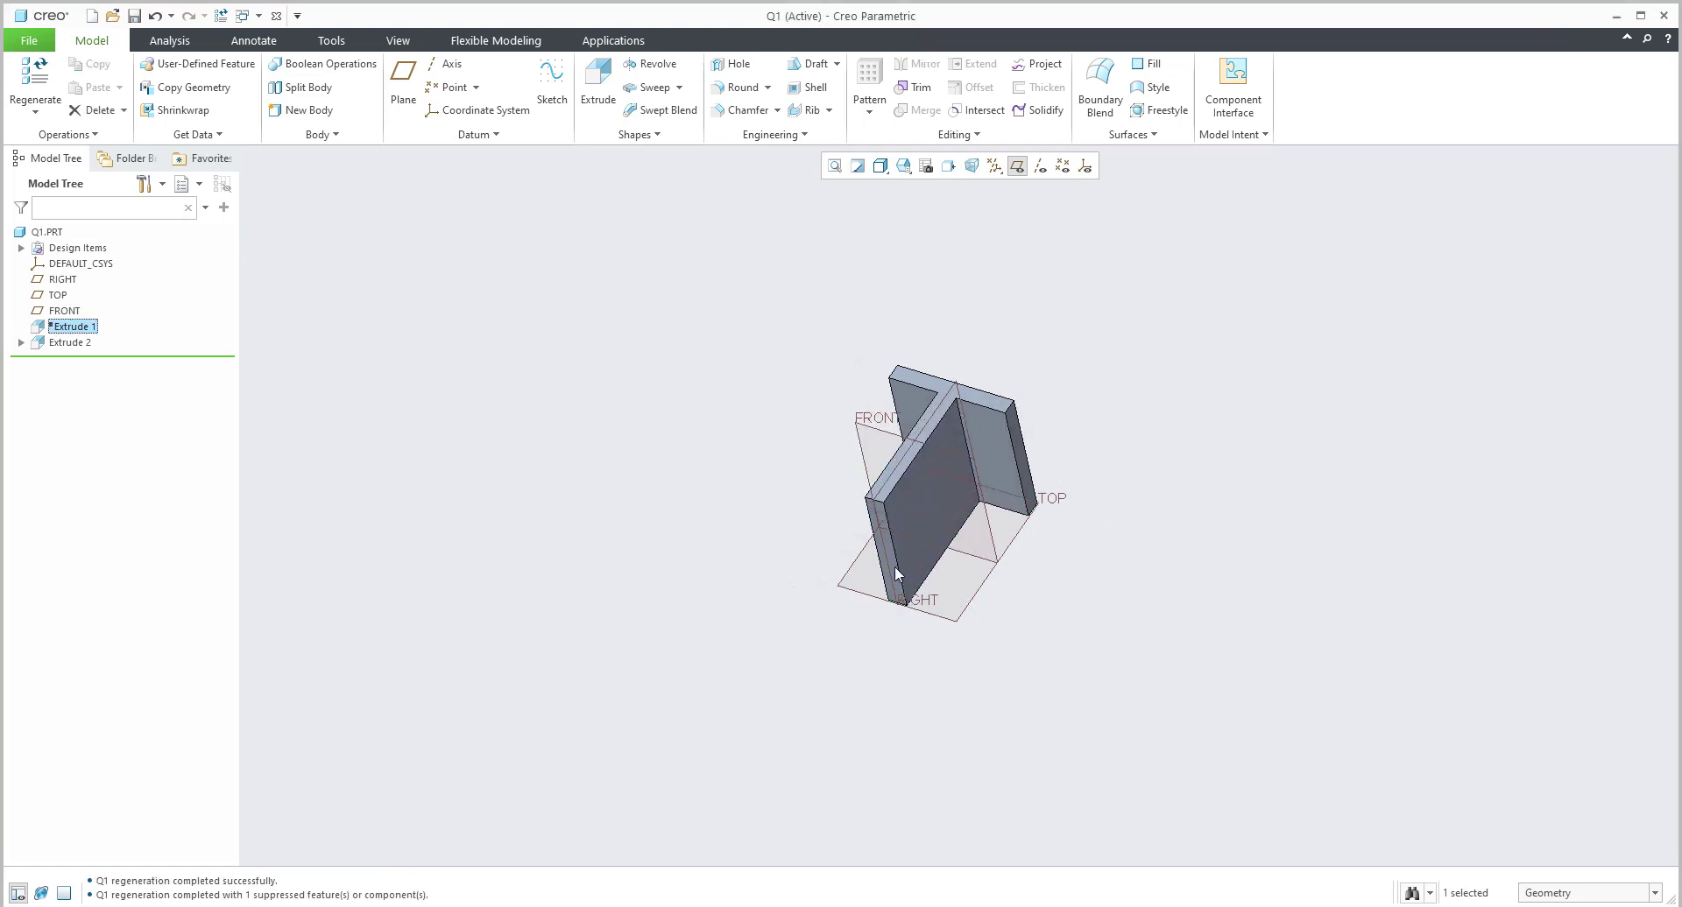
click(762, 450)
scroll(762, 449, down, 4)
scroll(762, 450, down, 1)
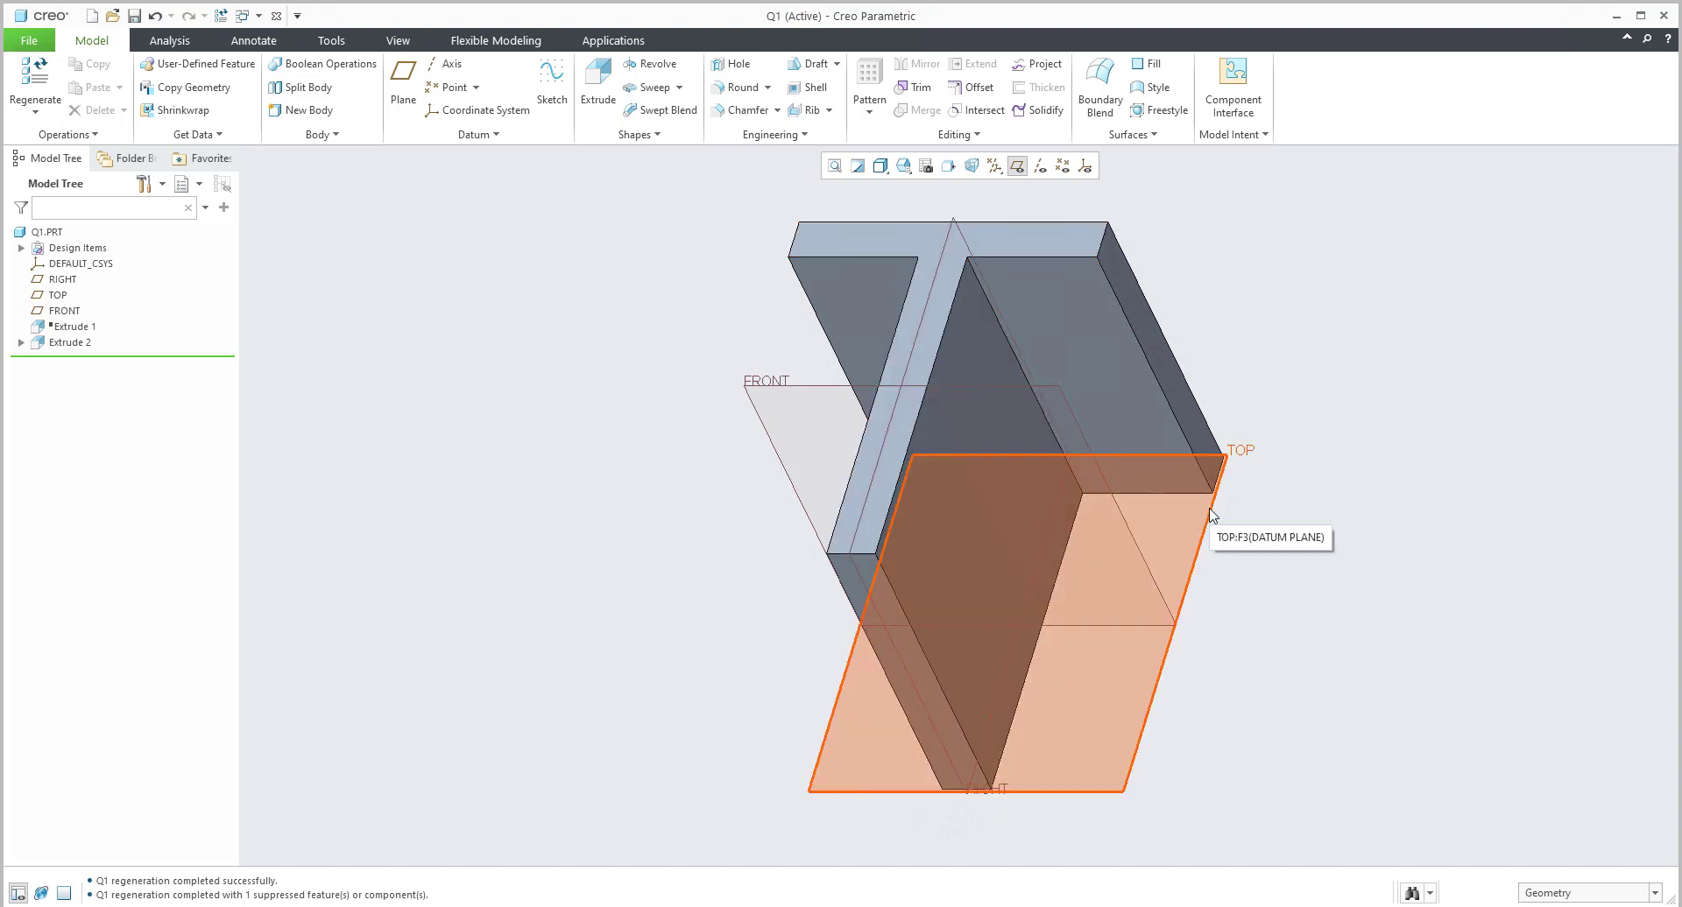
Turn on the coordinate system display, suppress the letter T's Extrude 2, and examine the datum planes before restoring the default orientation.
click(1085, 168)
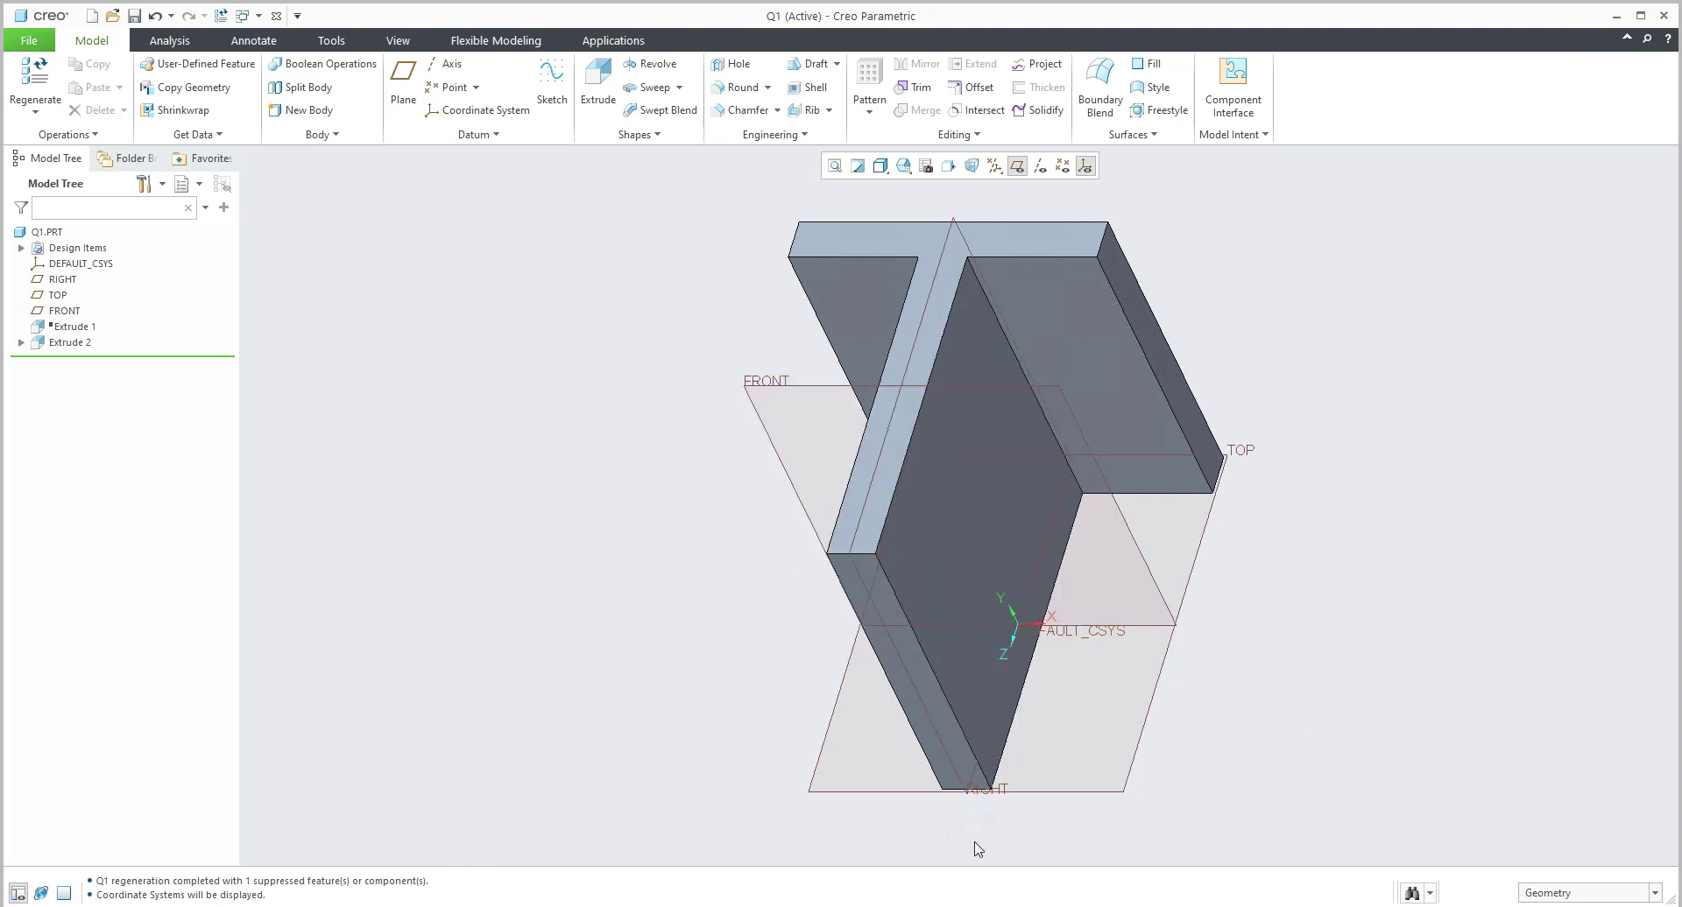
click(74, 344)
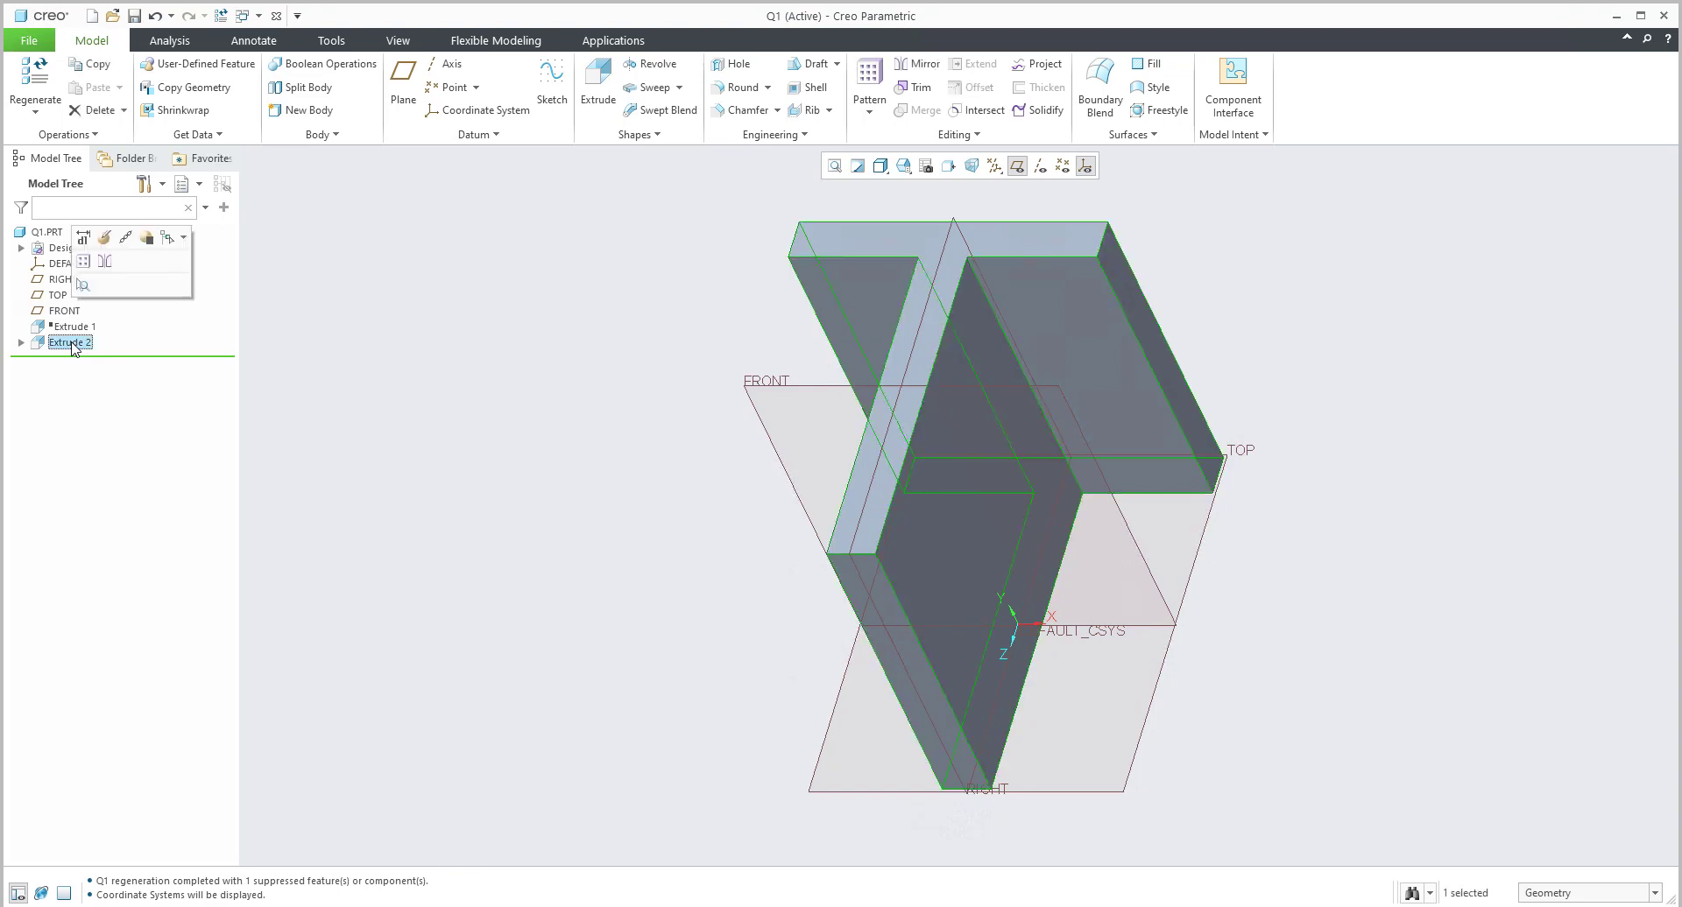
click(105, 239)
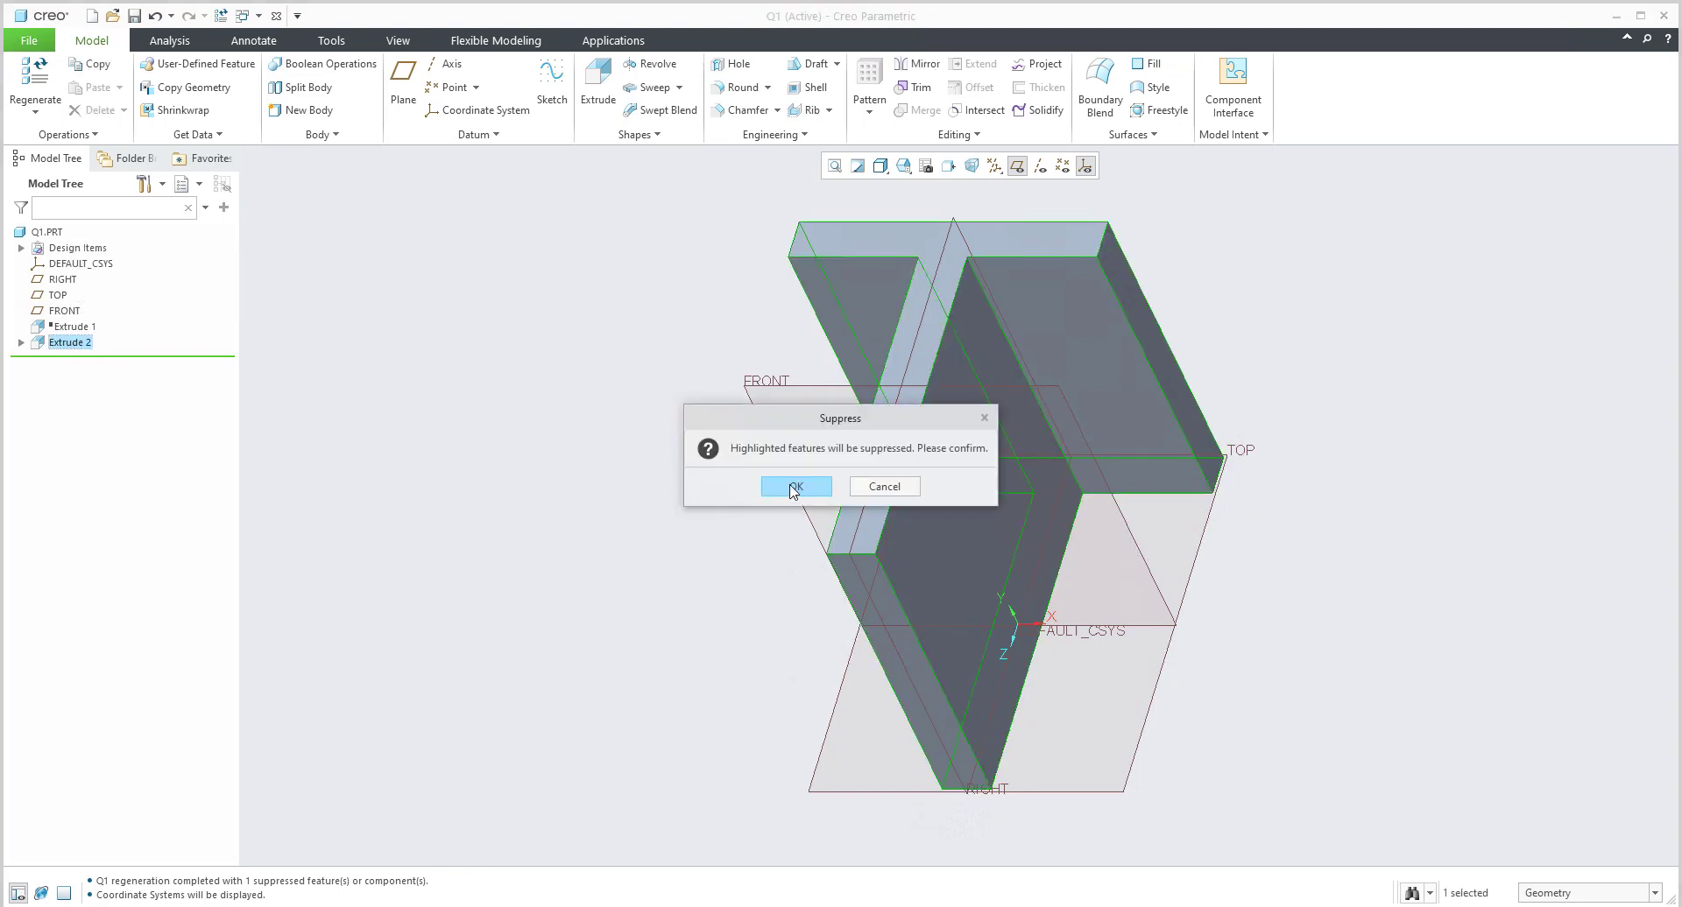
click(792, 488)
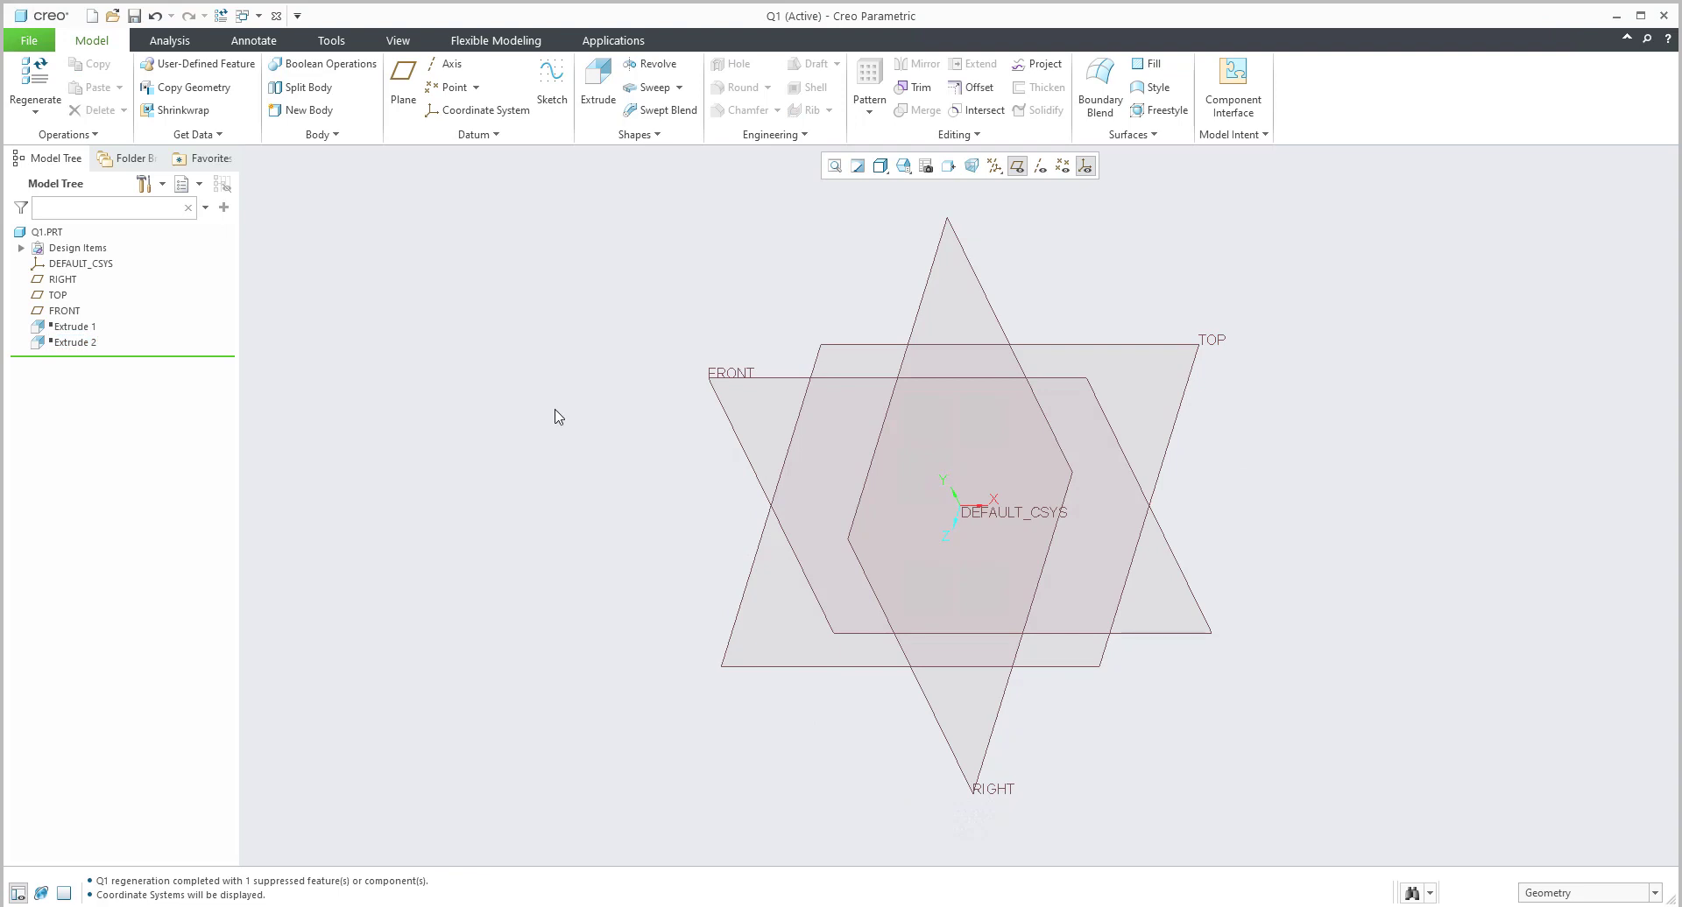
middle_drag(807, 430, 895, 388)
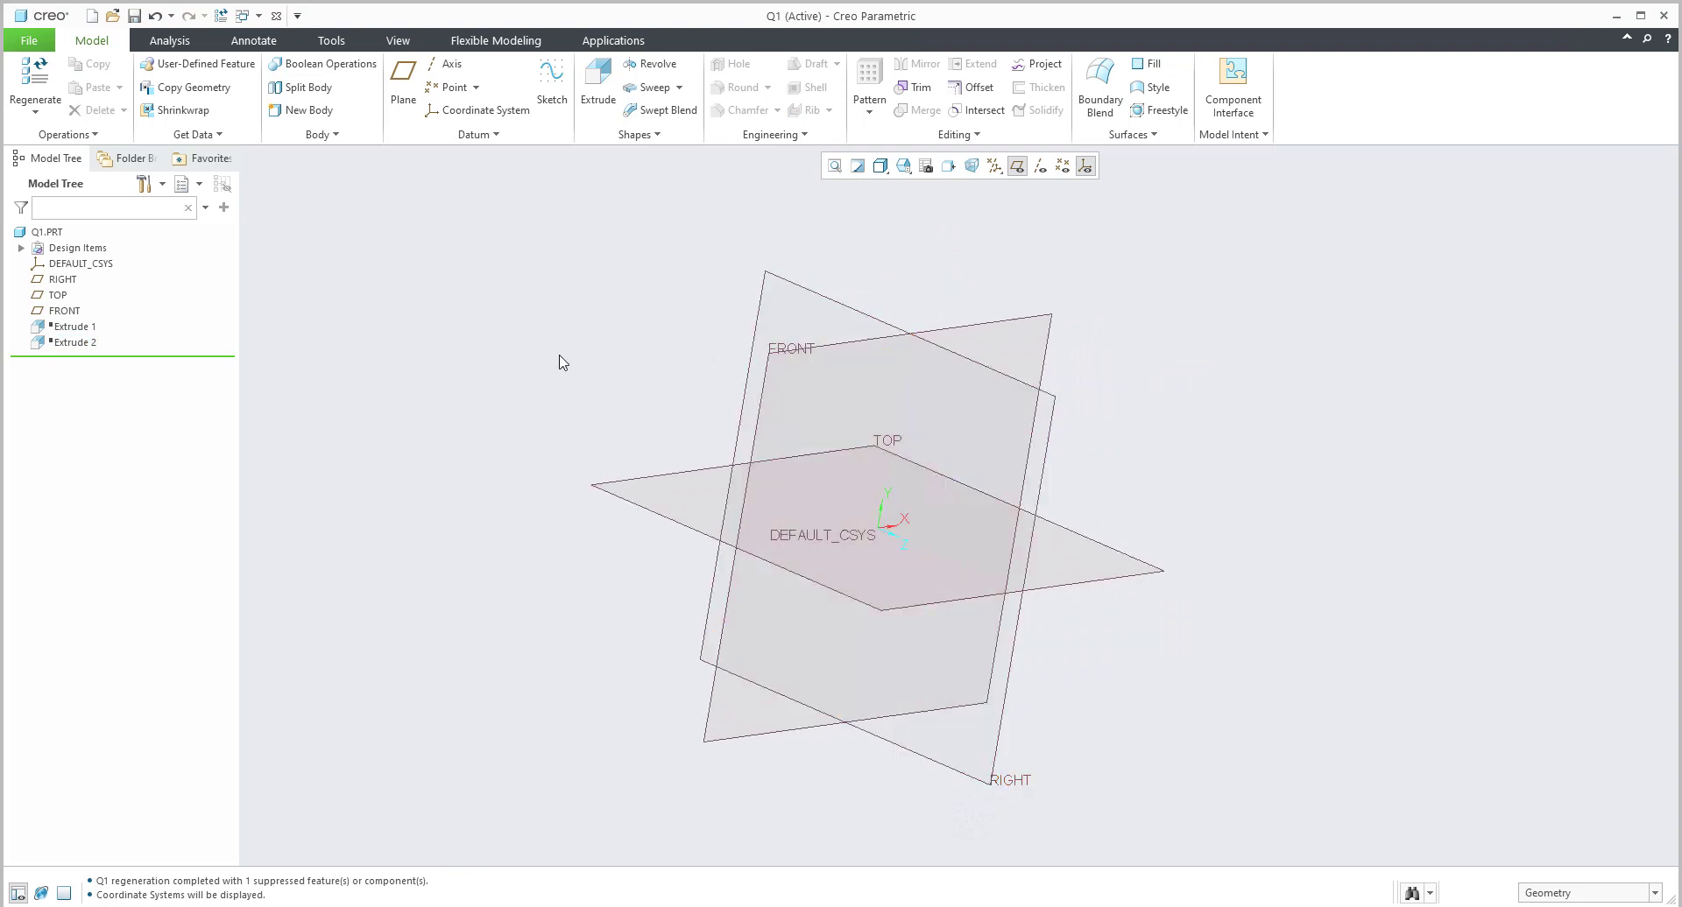
key(ctrl+d)
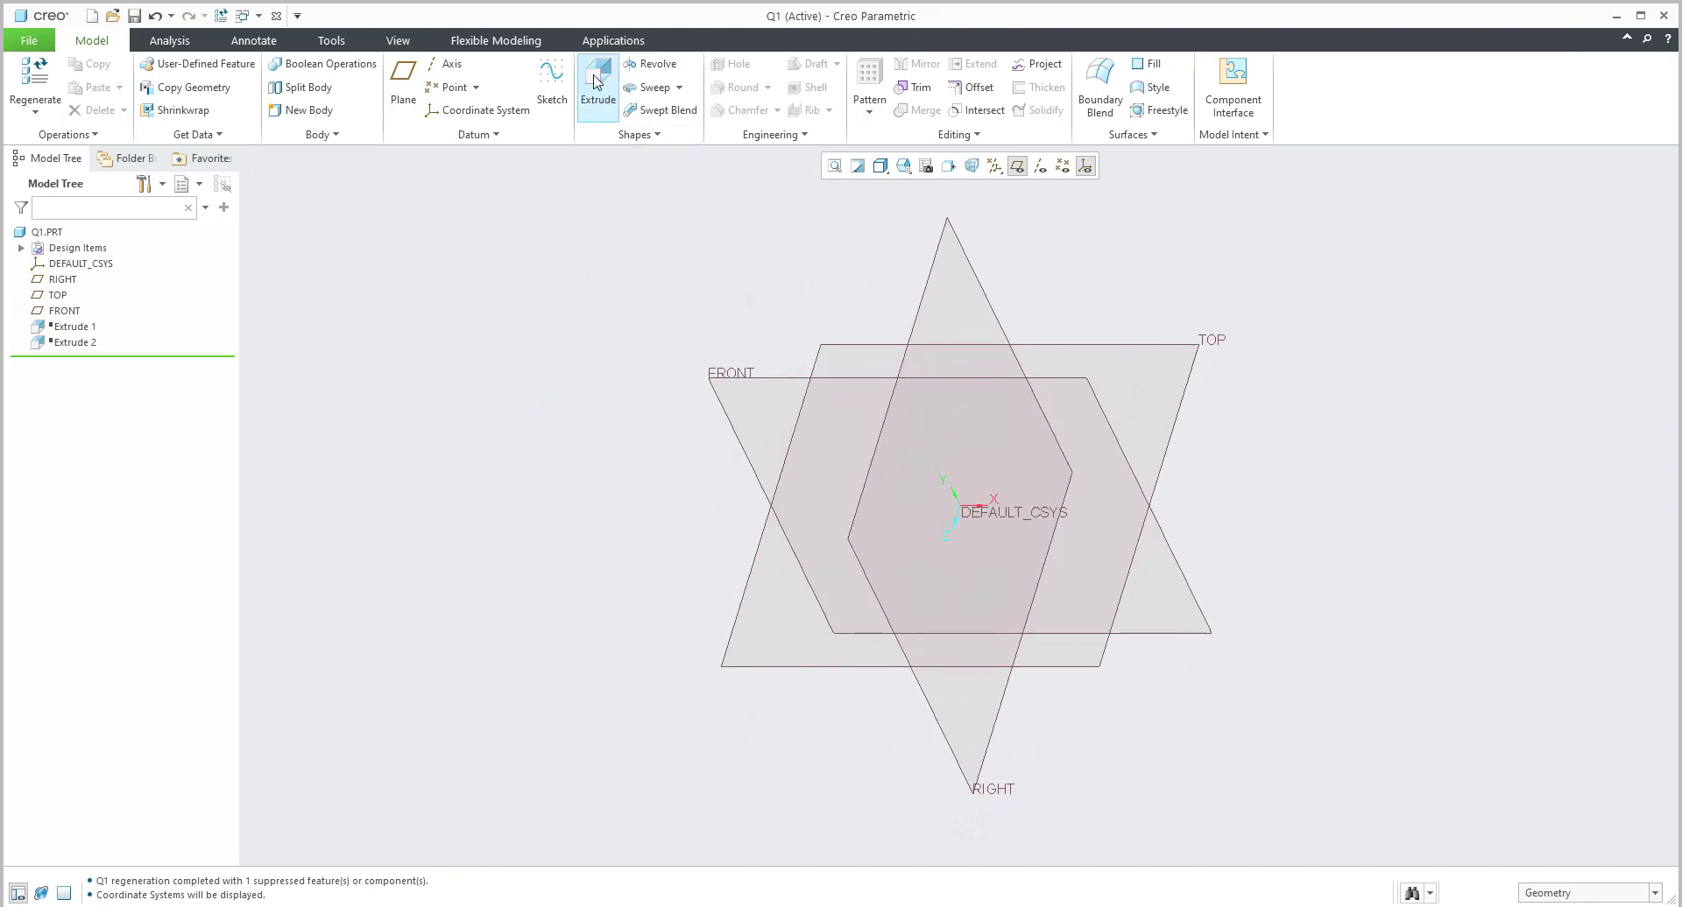
Extrude the text "R" in font3d as a solid 131.15 deep, sketched on the RIGHT plane from the origin, about 146 tall.
click(596, 82)
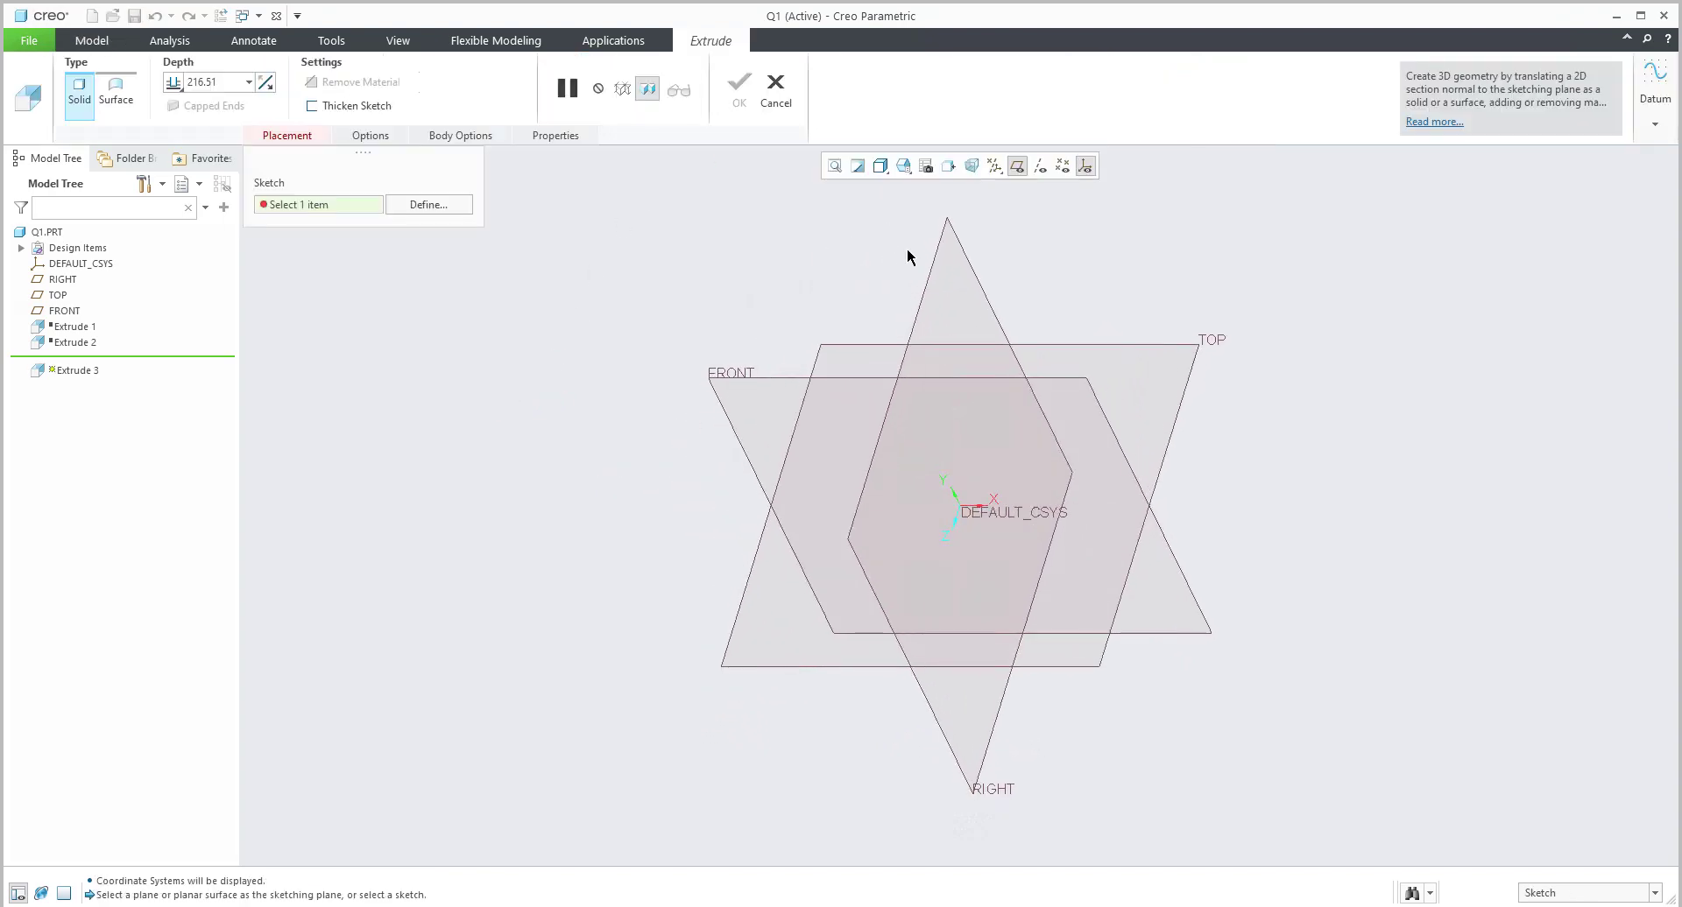
click(926, 289)
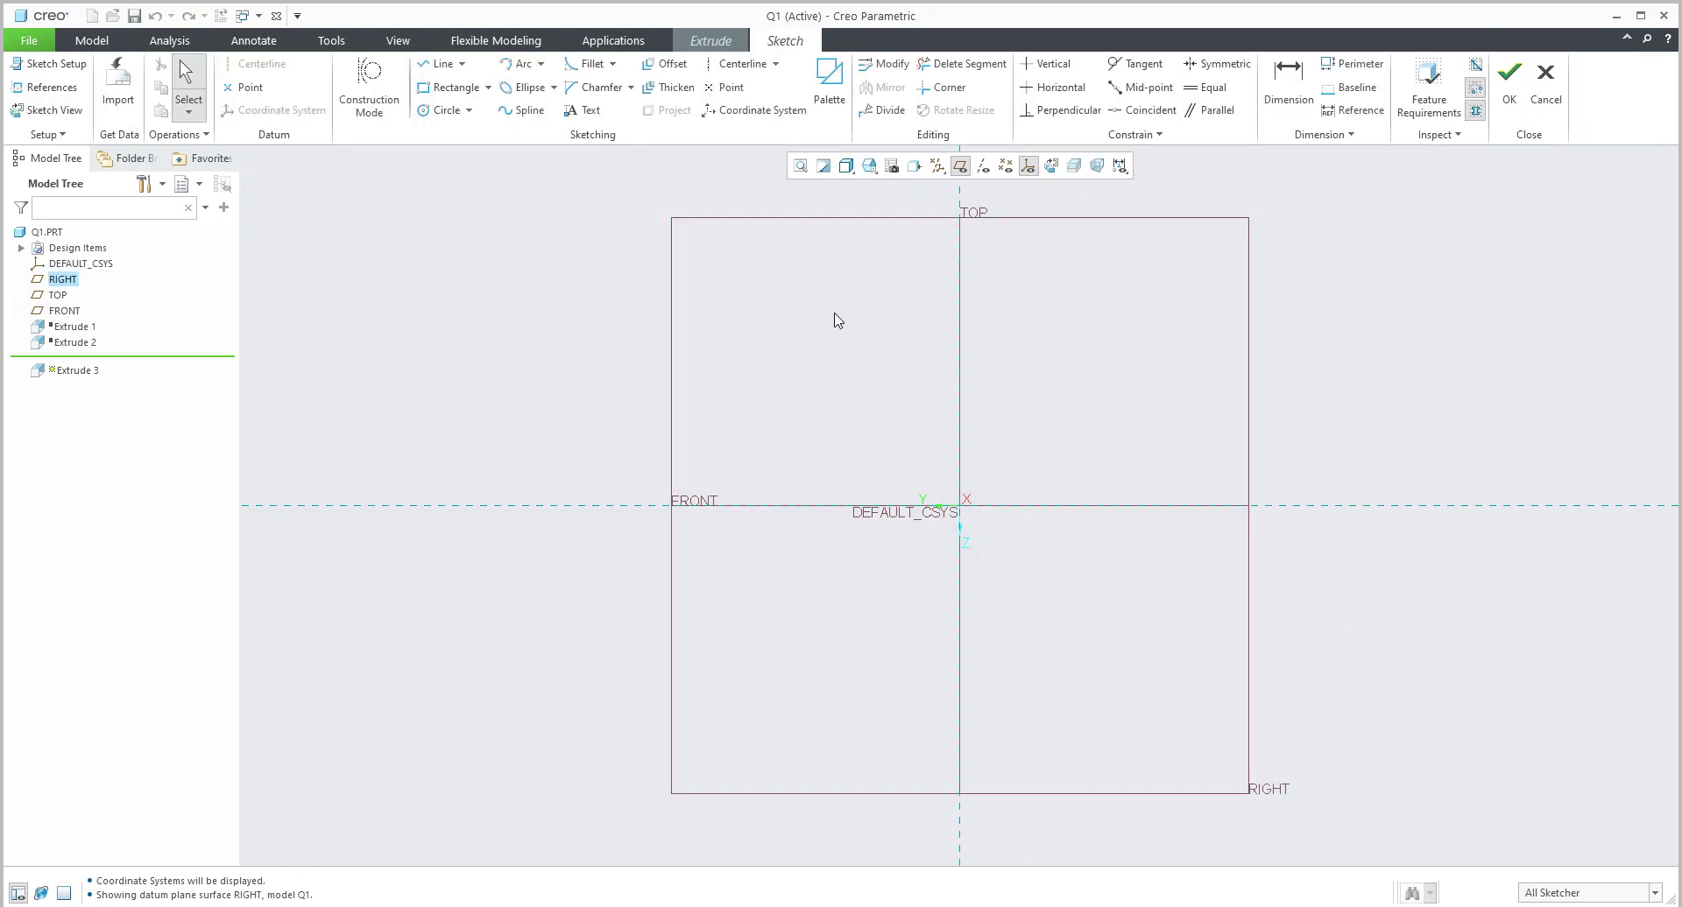
click(583, 109)
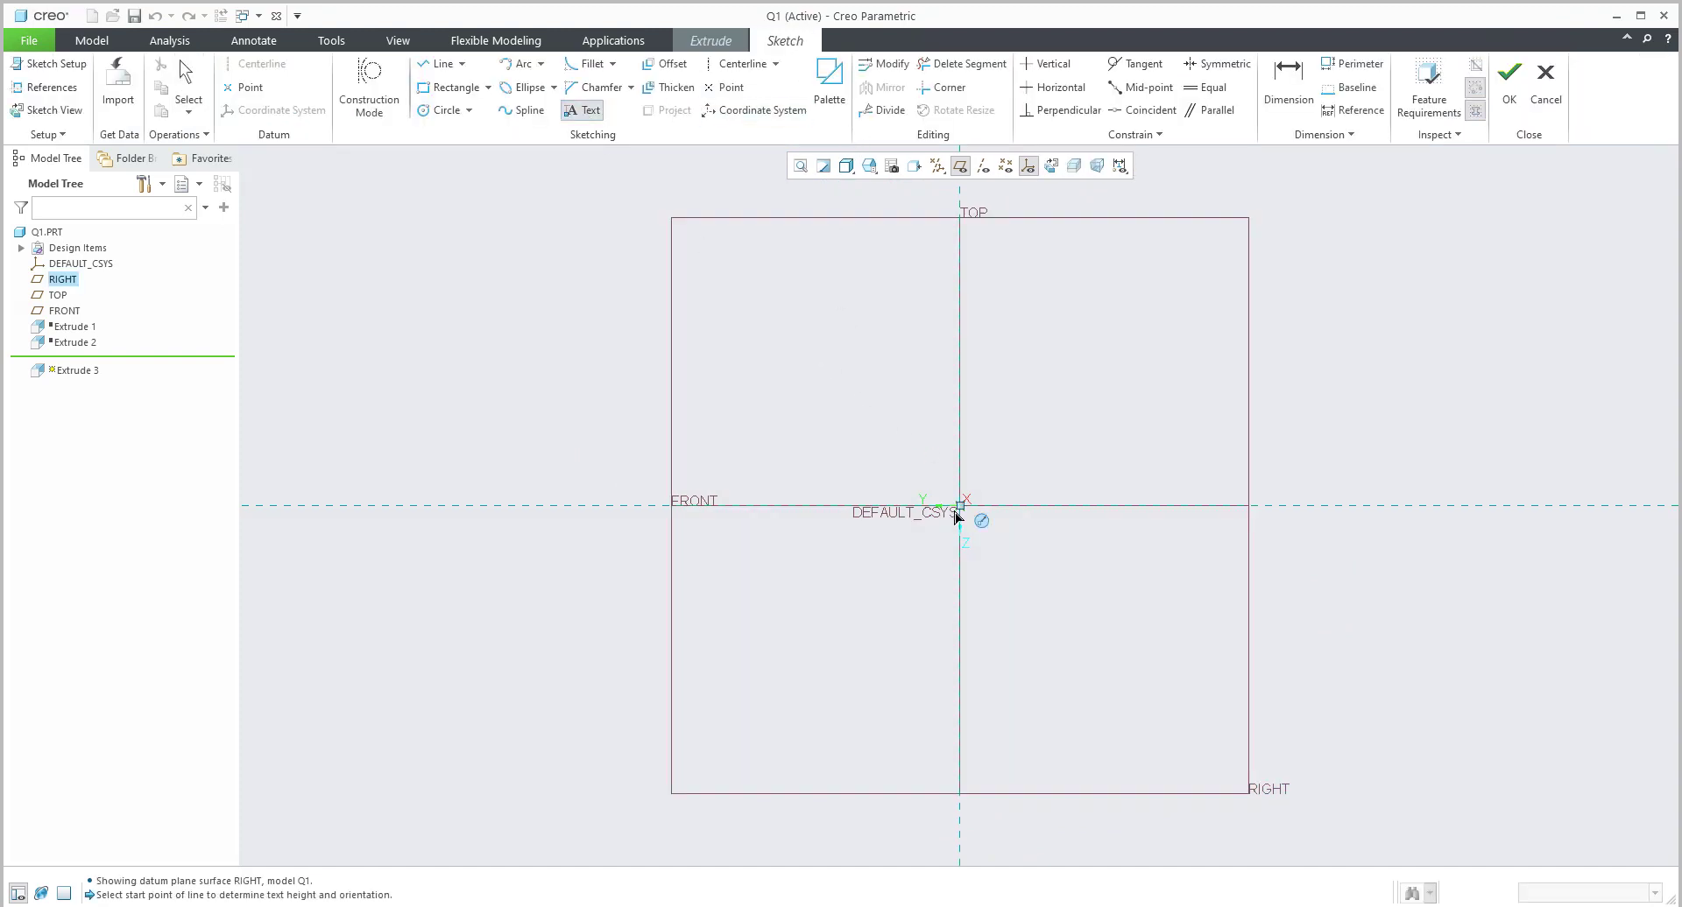
click(961, 506)
click(960, 346)
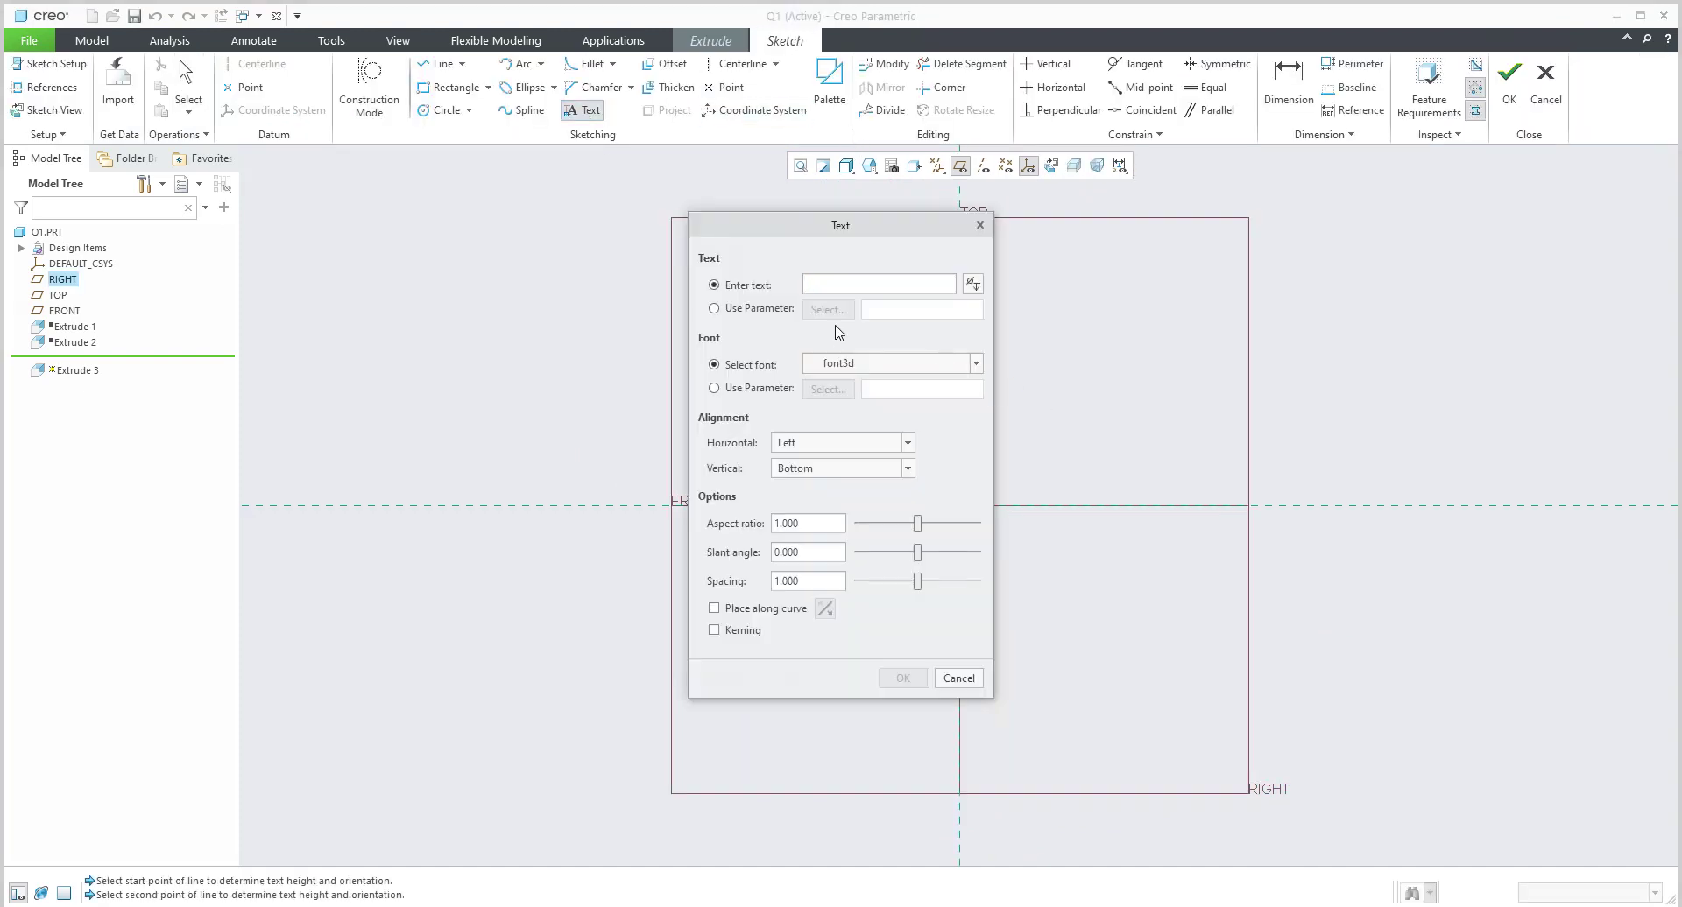
text(R)
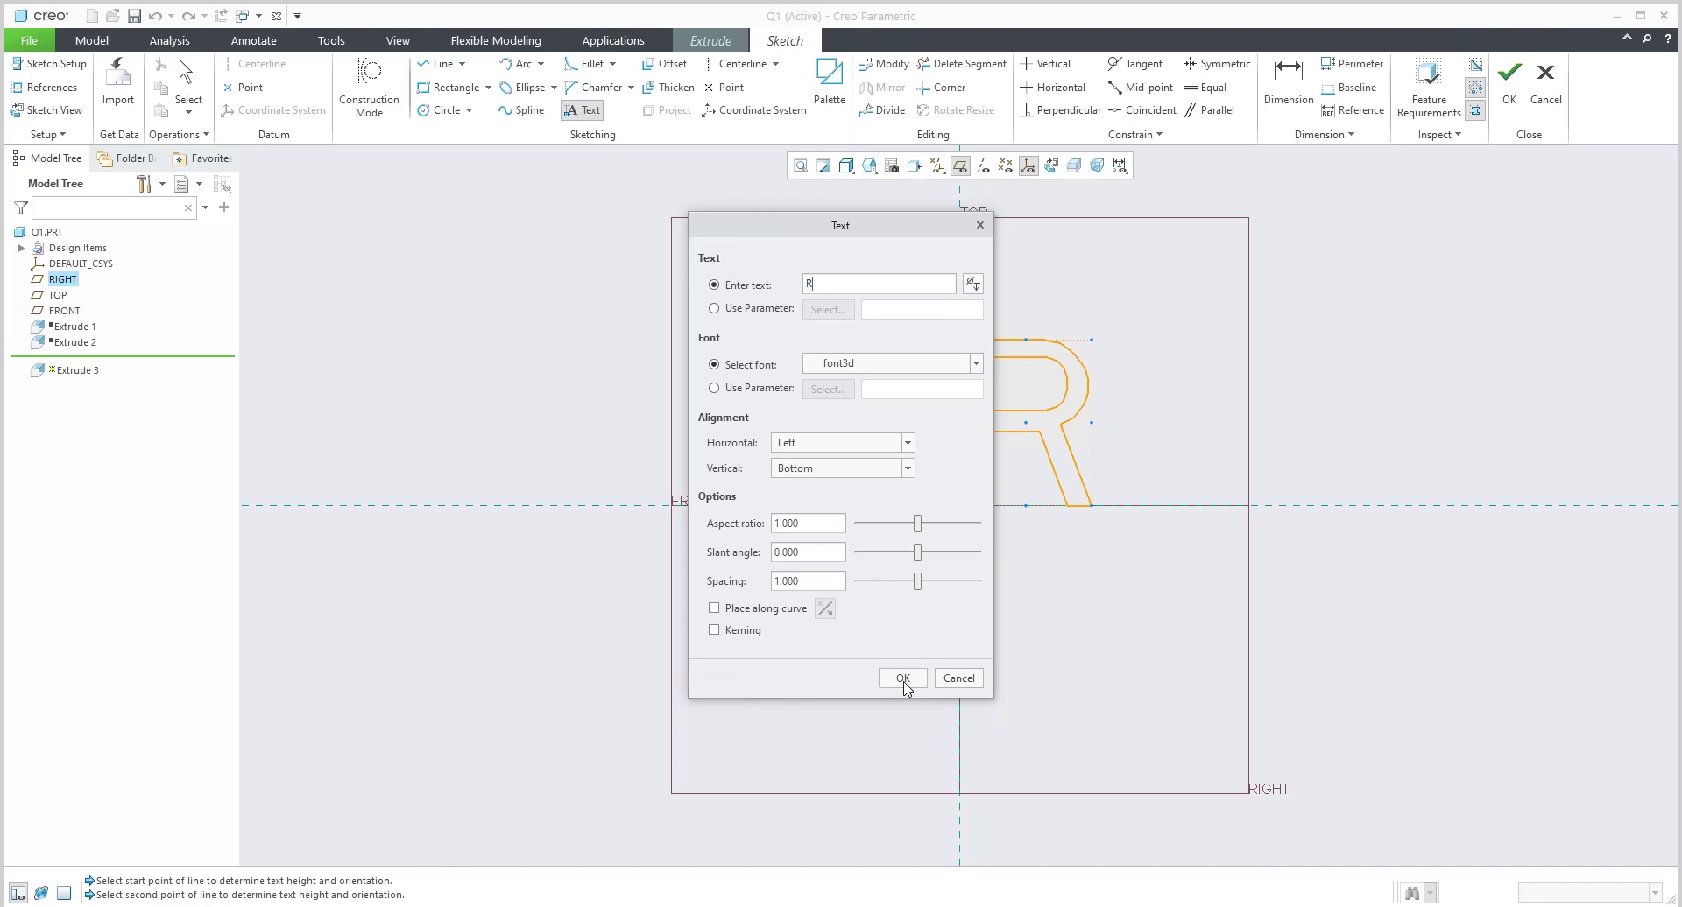
click(903, 679)
click(1509, 85)
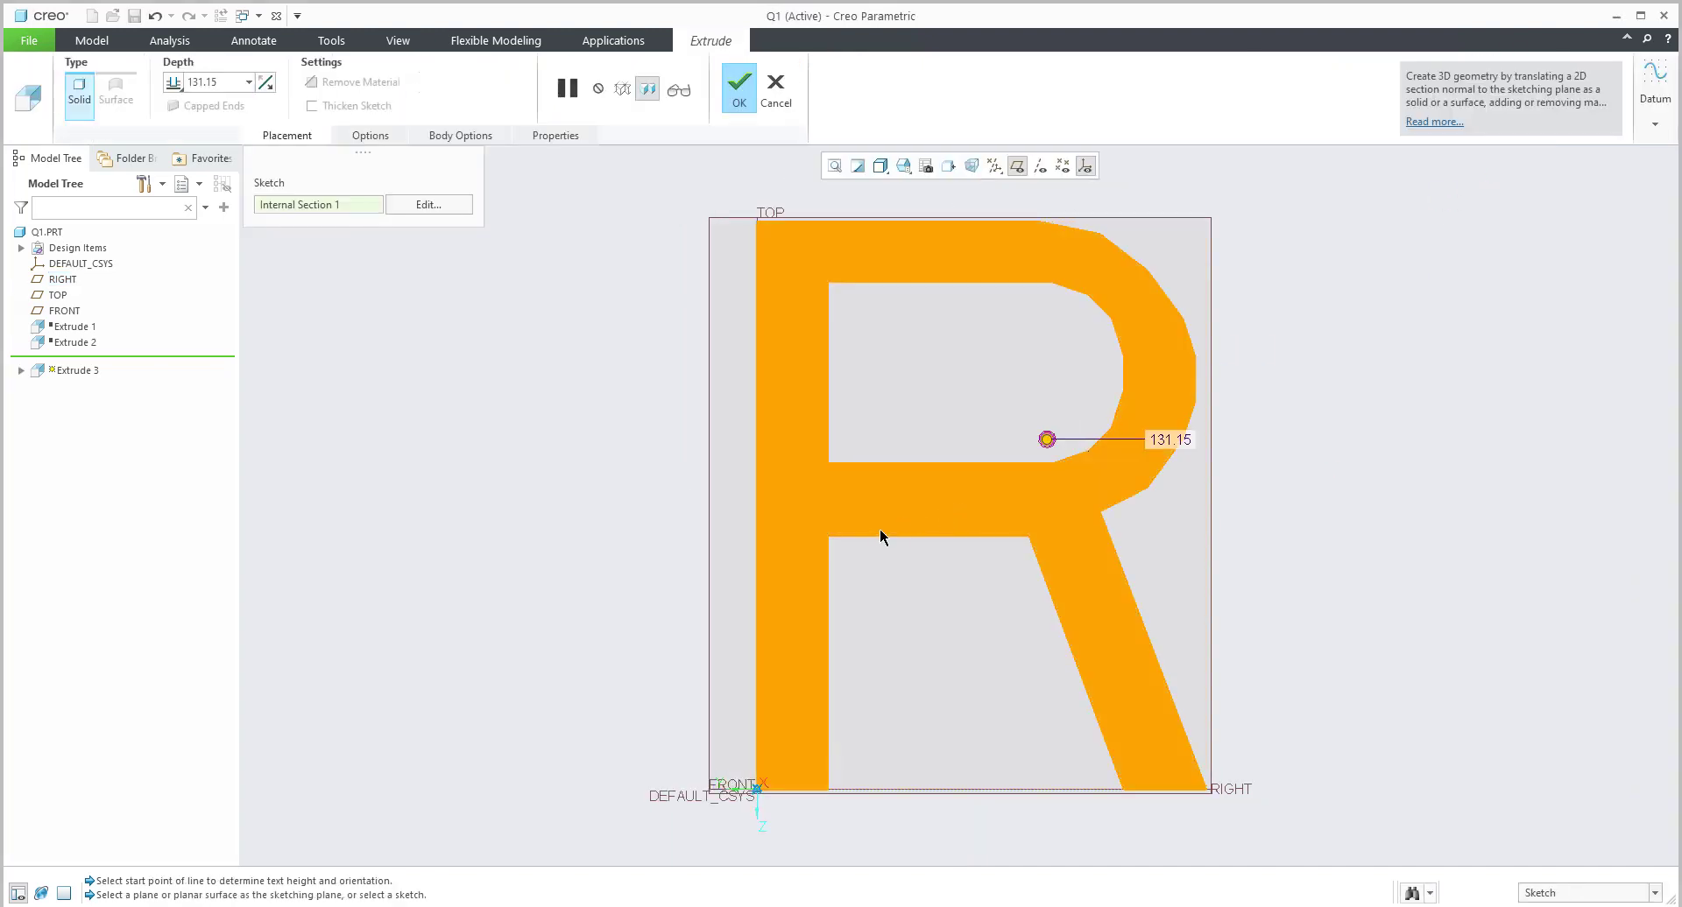
middle_click(788, 560)
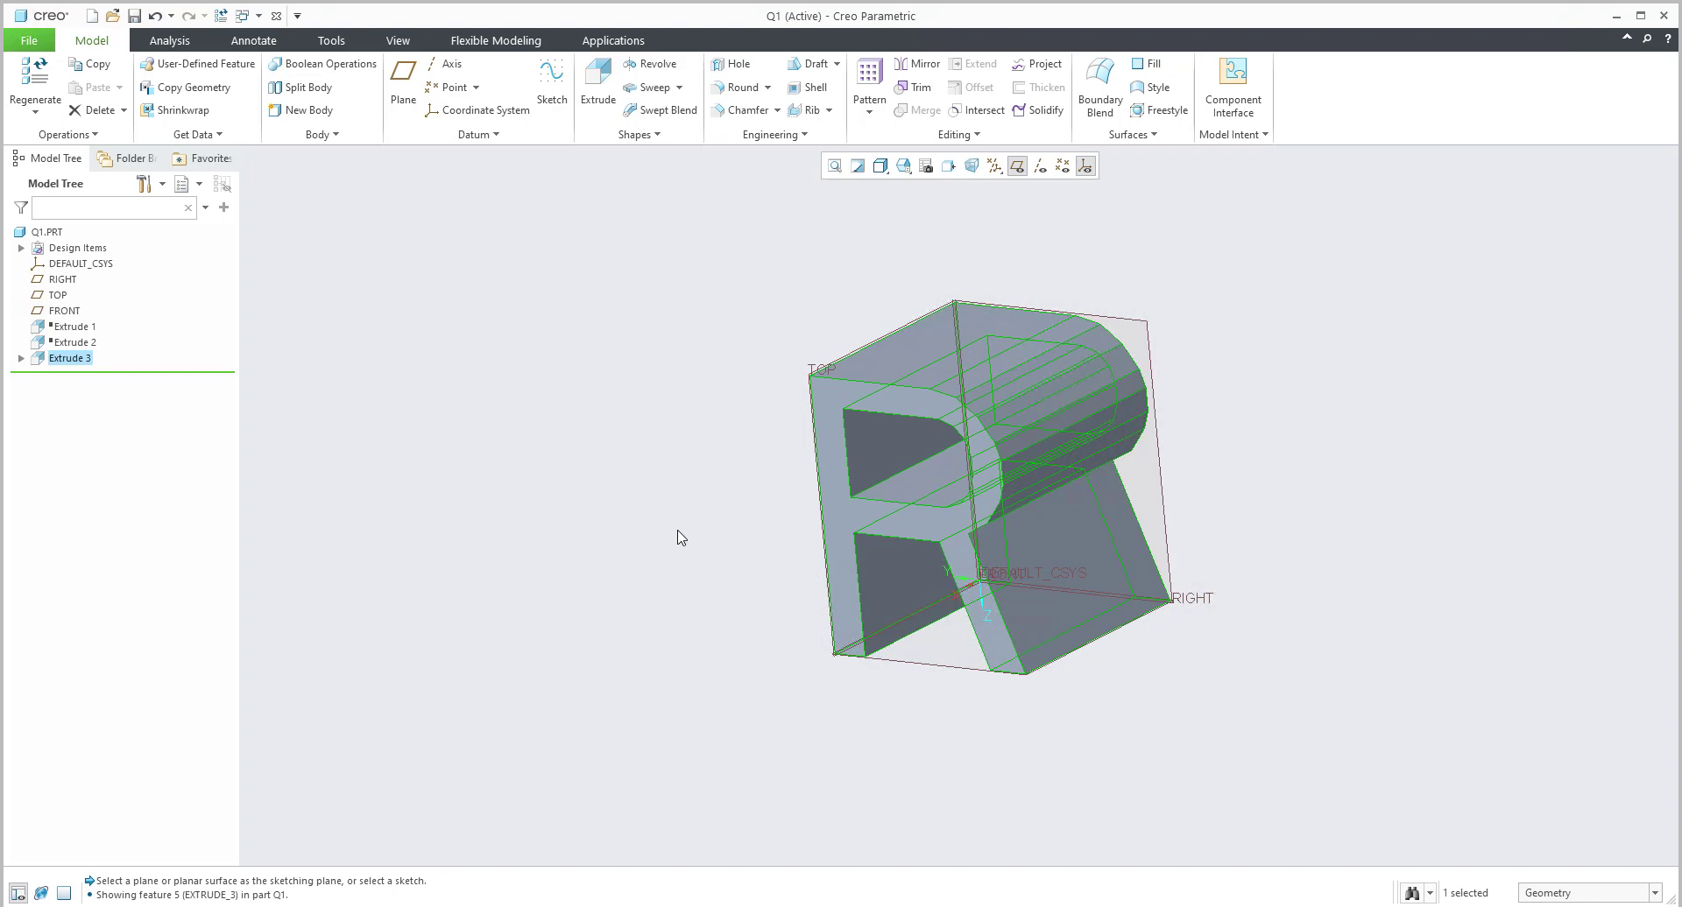
Compare the extruded letter R in the RIGHT orientation with the default orientation.
middle_drag(681, 538, 680, 537)
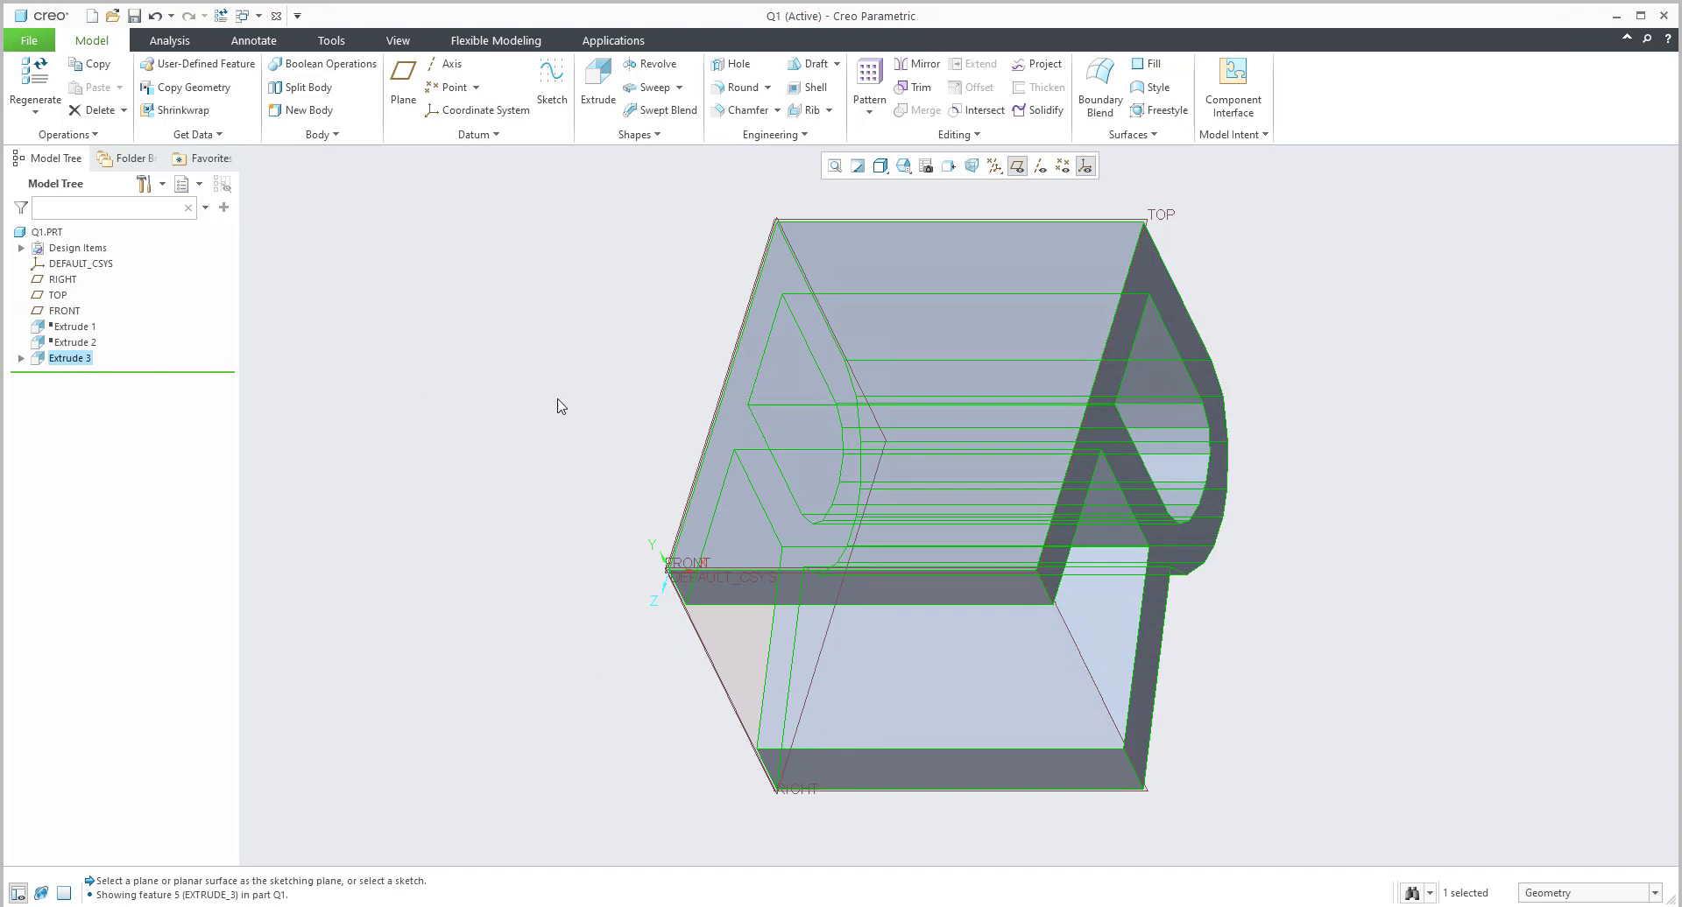
scroll(728, 413, down, 3)
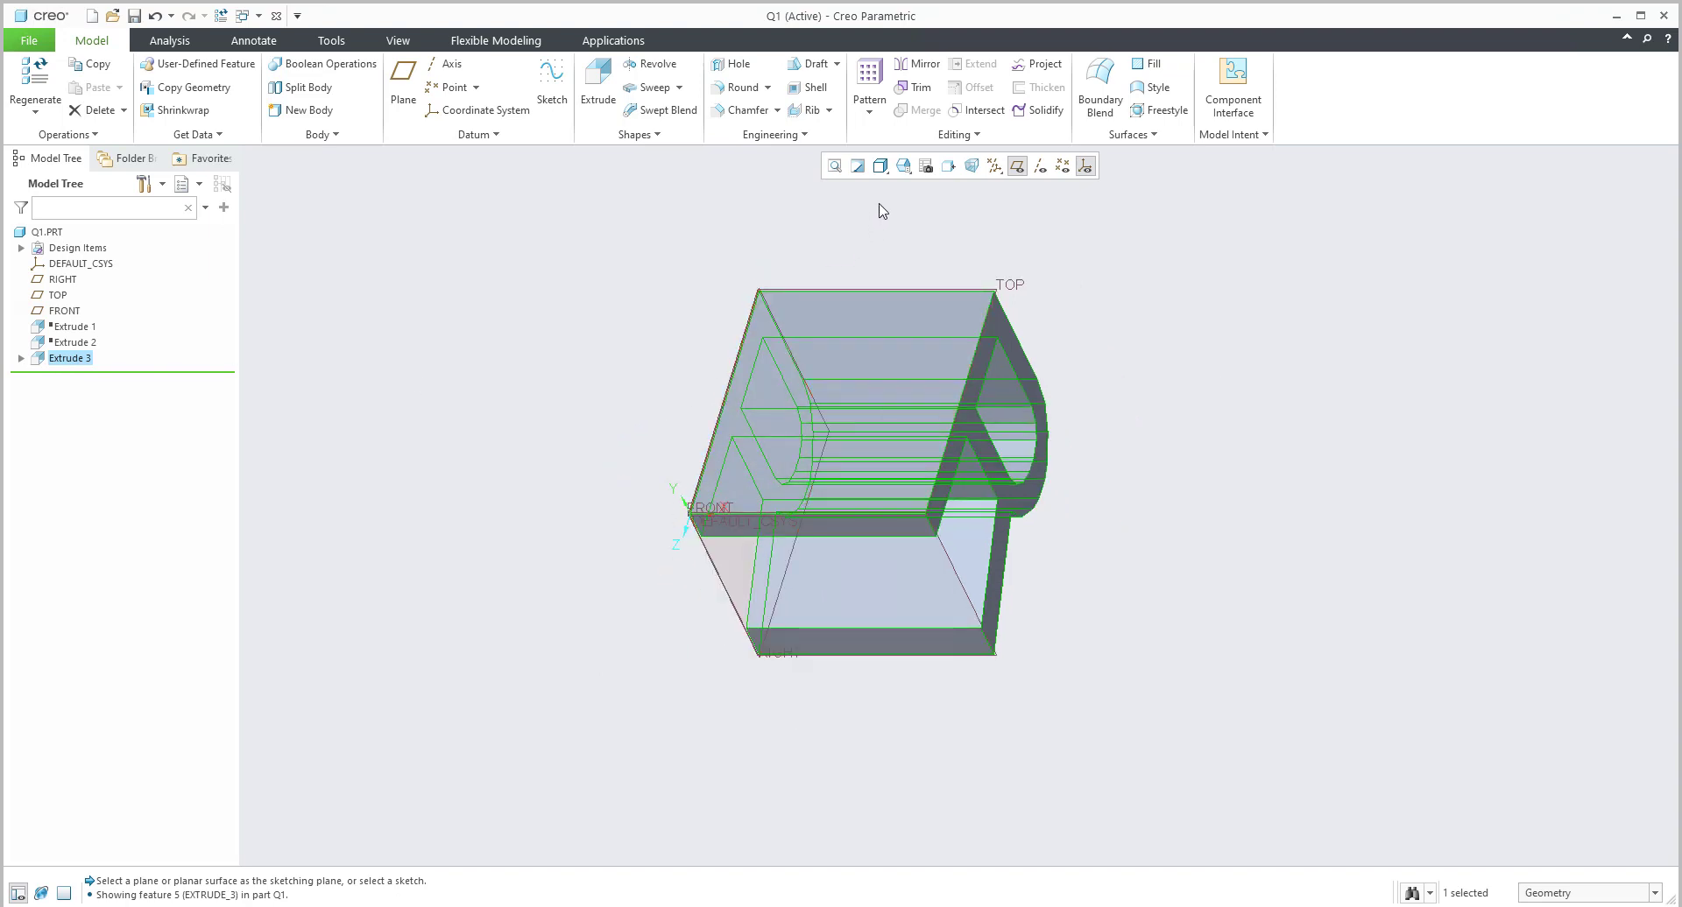
click(907, 172)
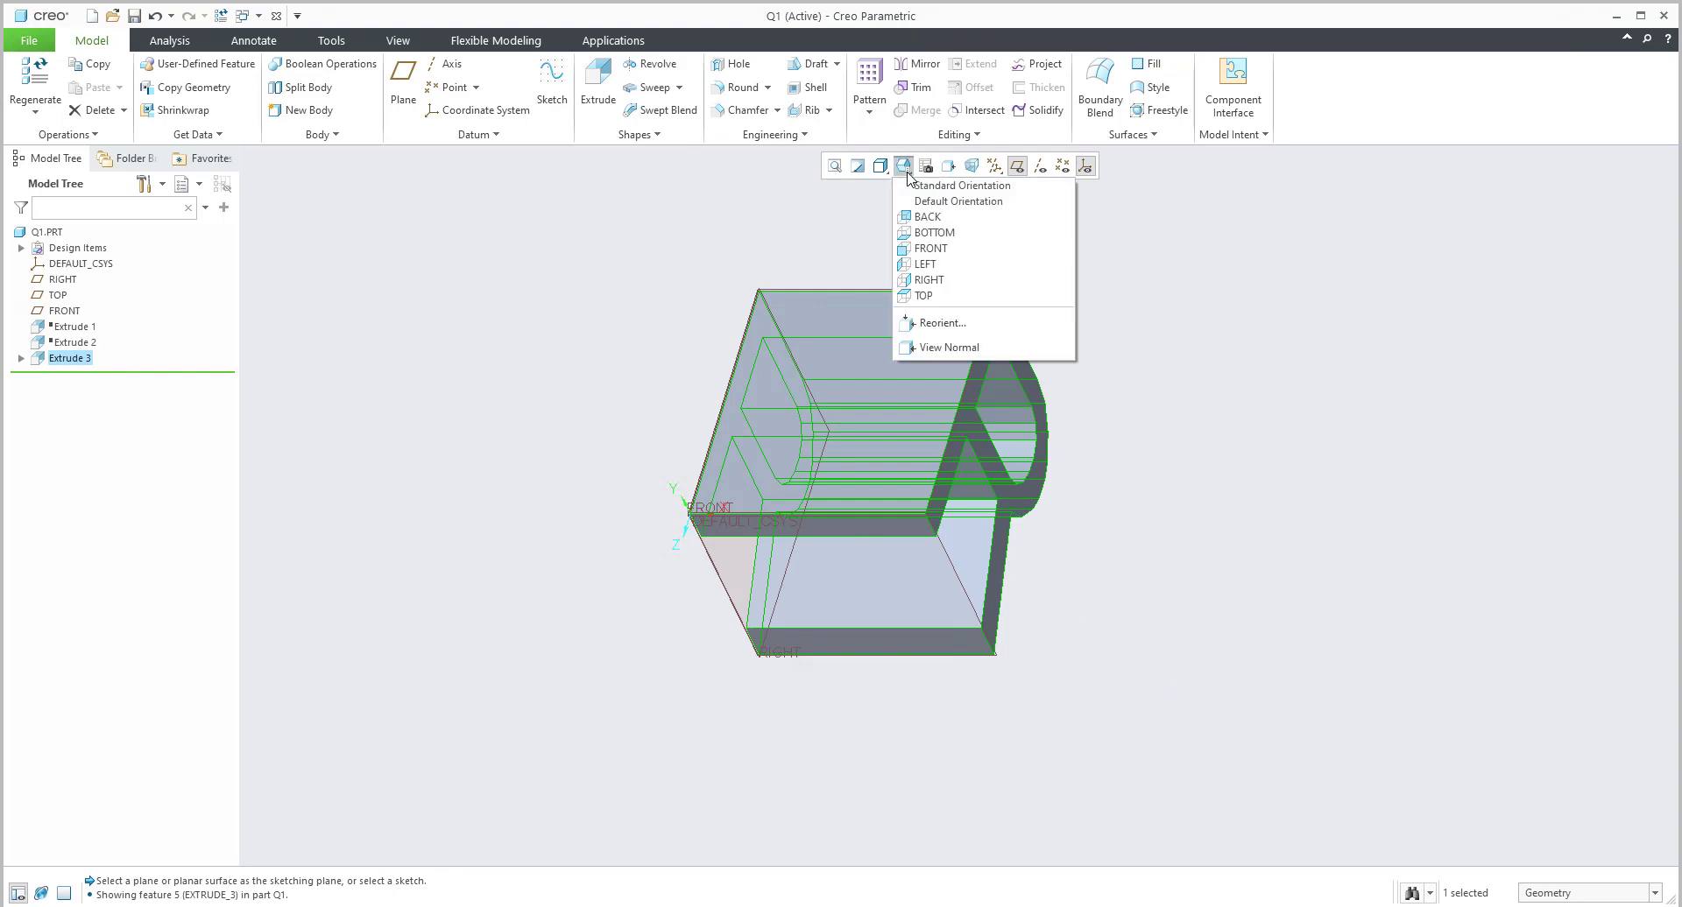
click(944, 286)
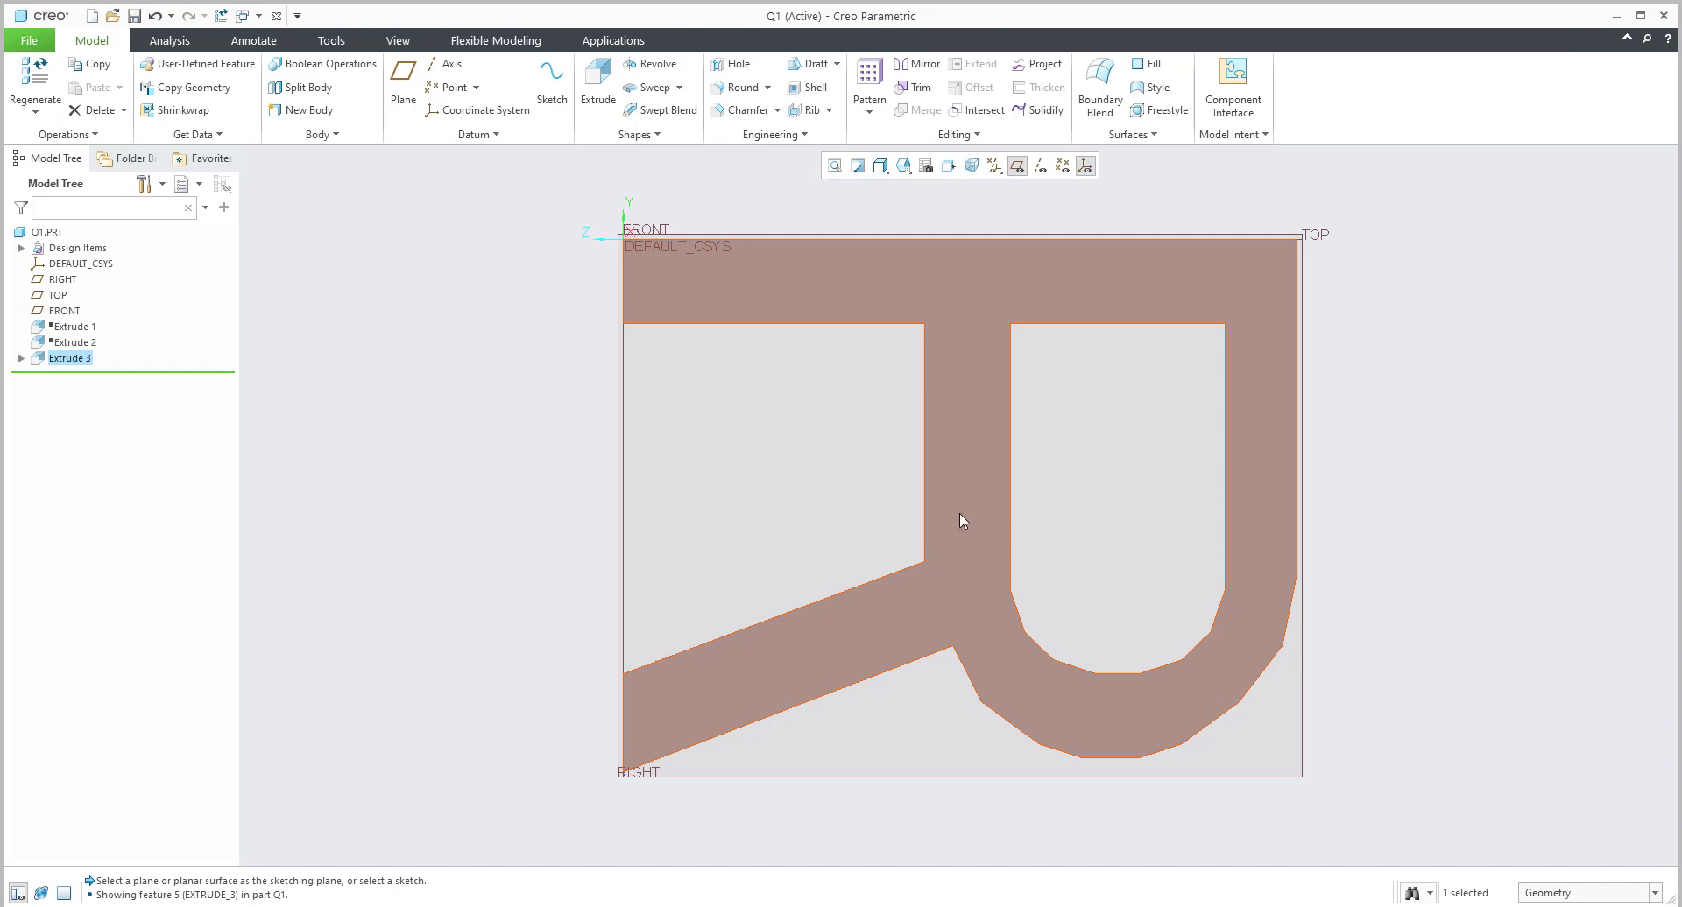
scroll(959, 512, down, 3)
key(ctrl+d)
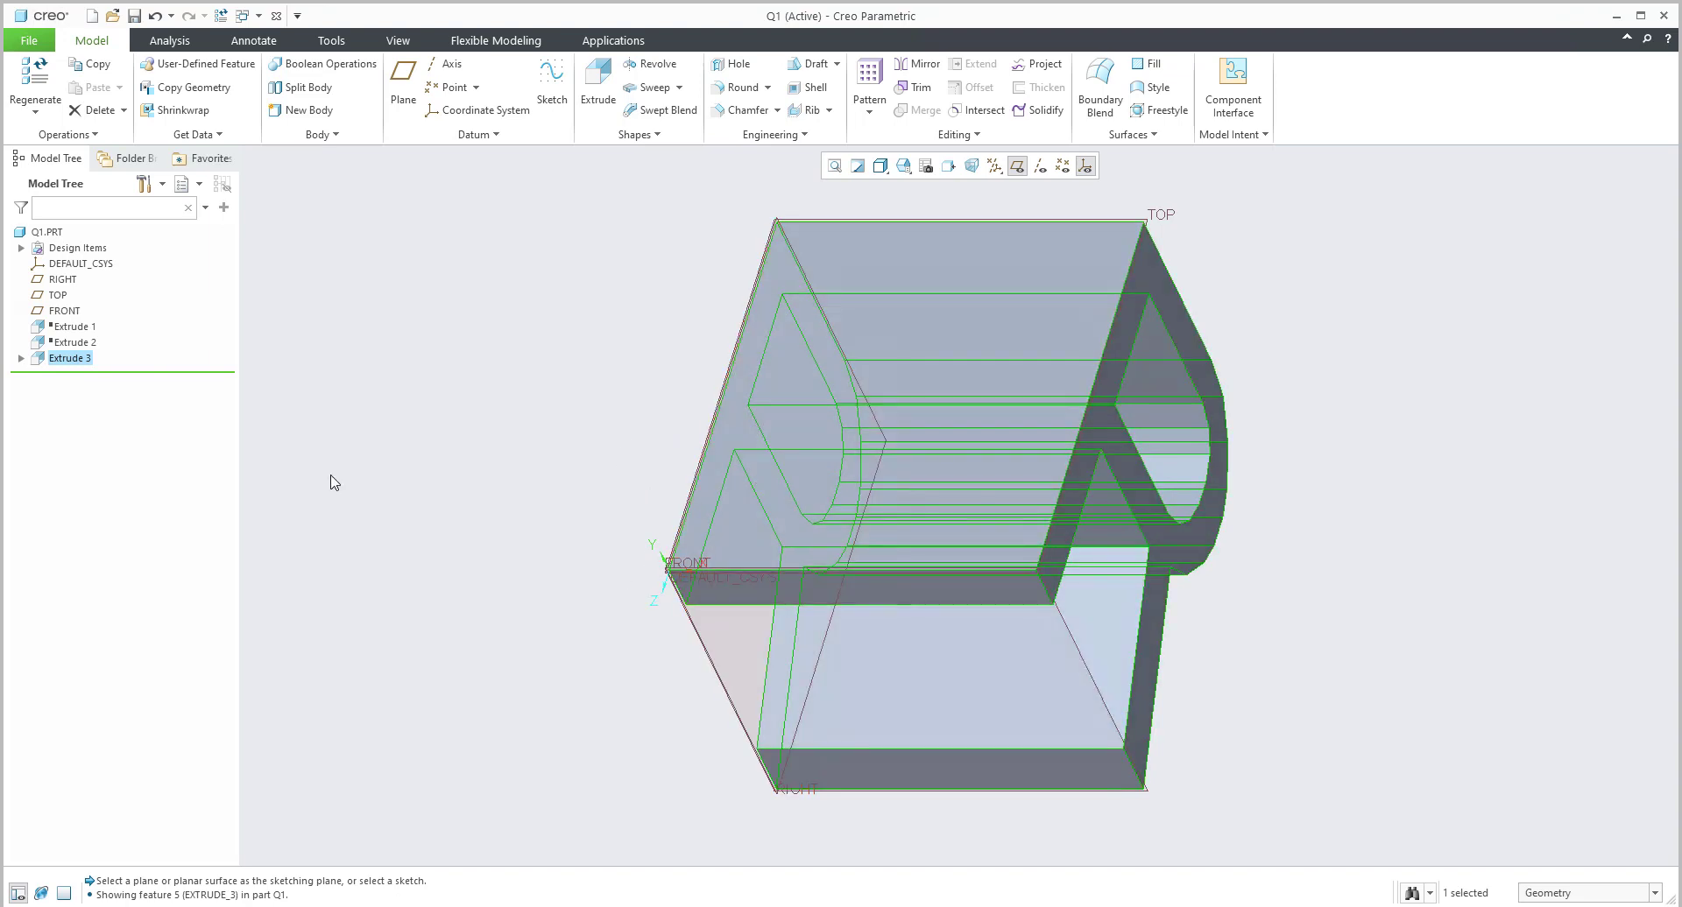
Open the section sketch of Extrude 3 for editing and examine how the letter R lies on the RIGHT plane.
click(20, 359)
click(95, 375)
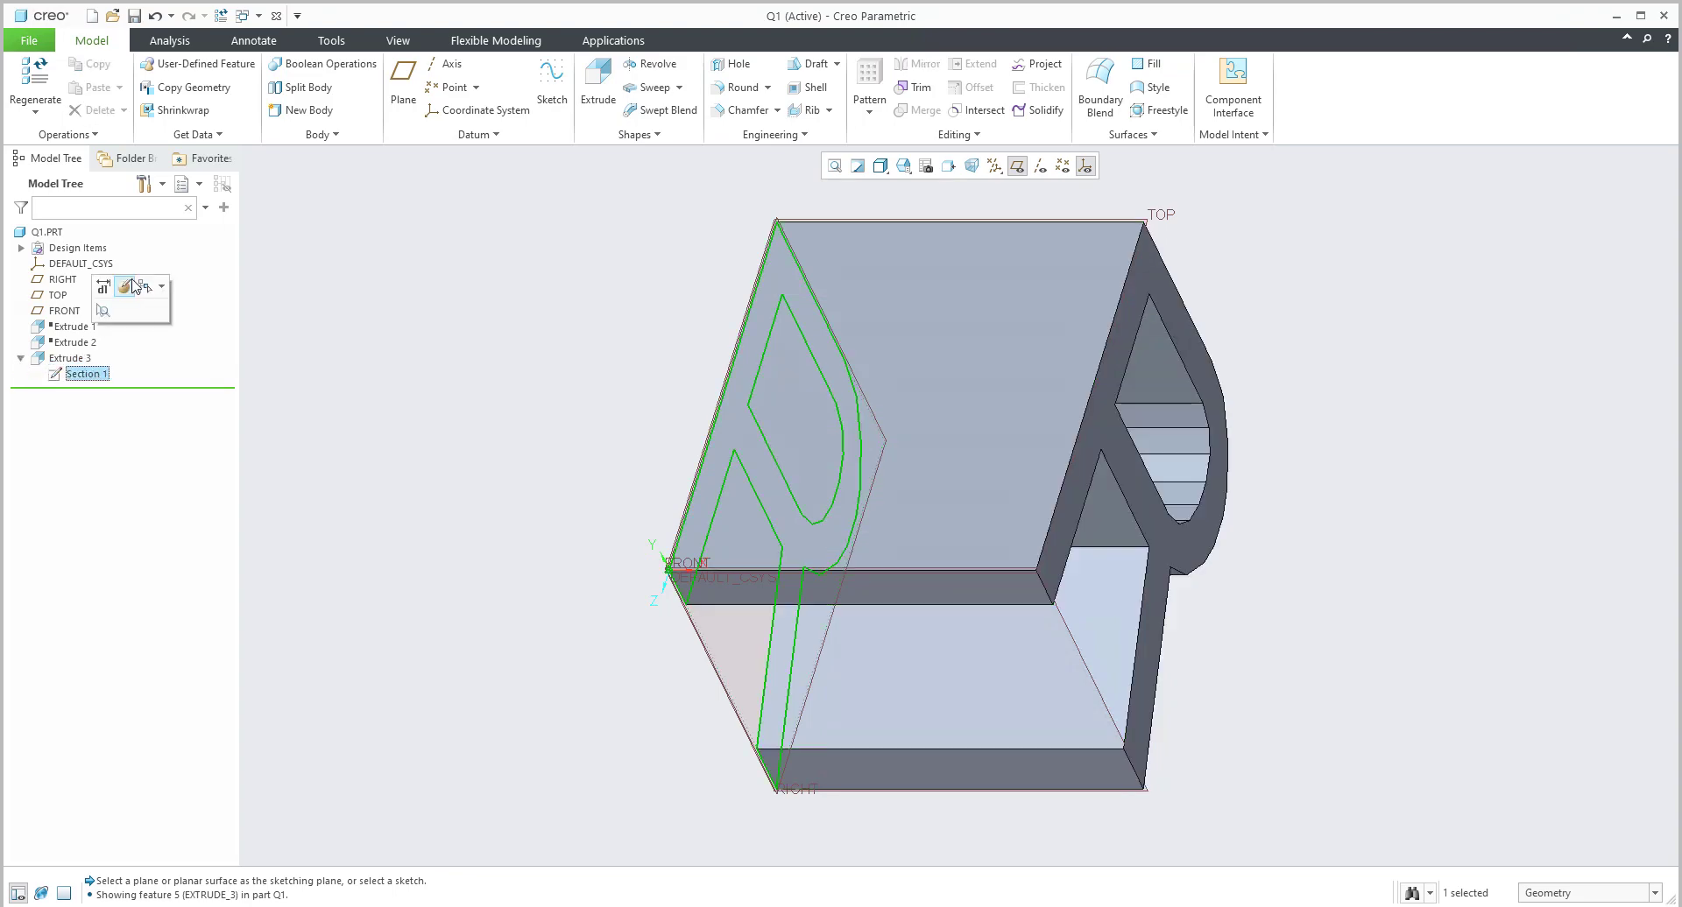
click(130, 285)
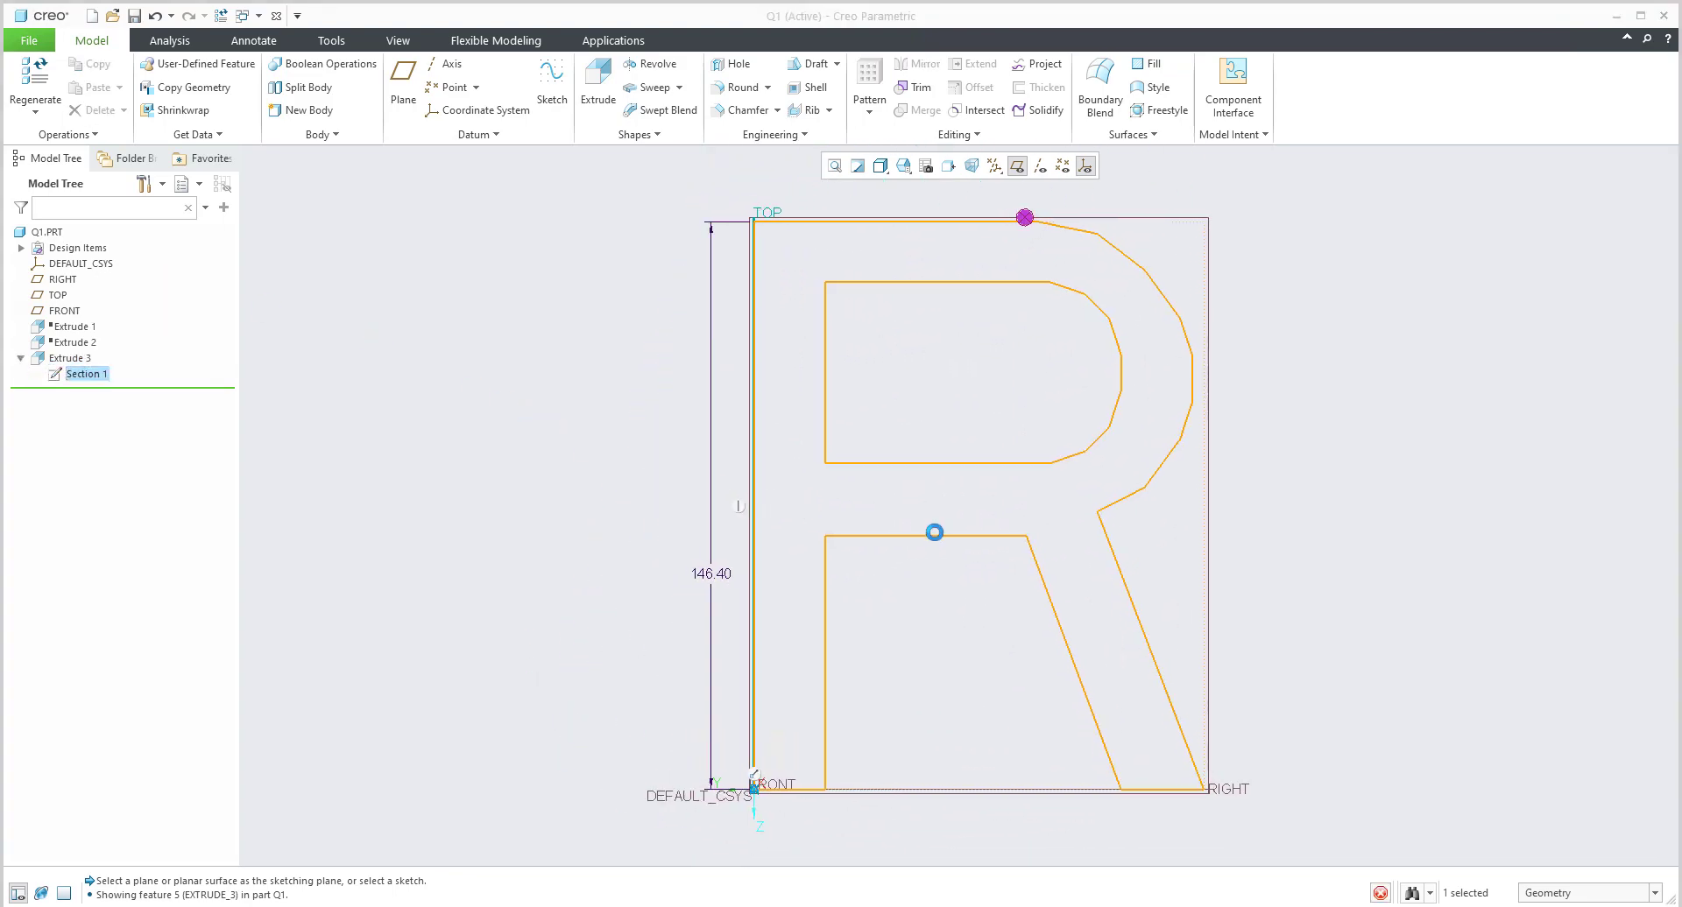
middle_drag(948, 547, 765, 585)
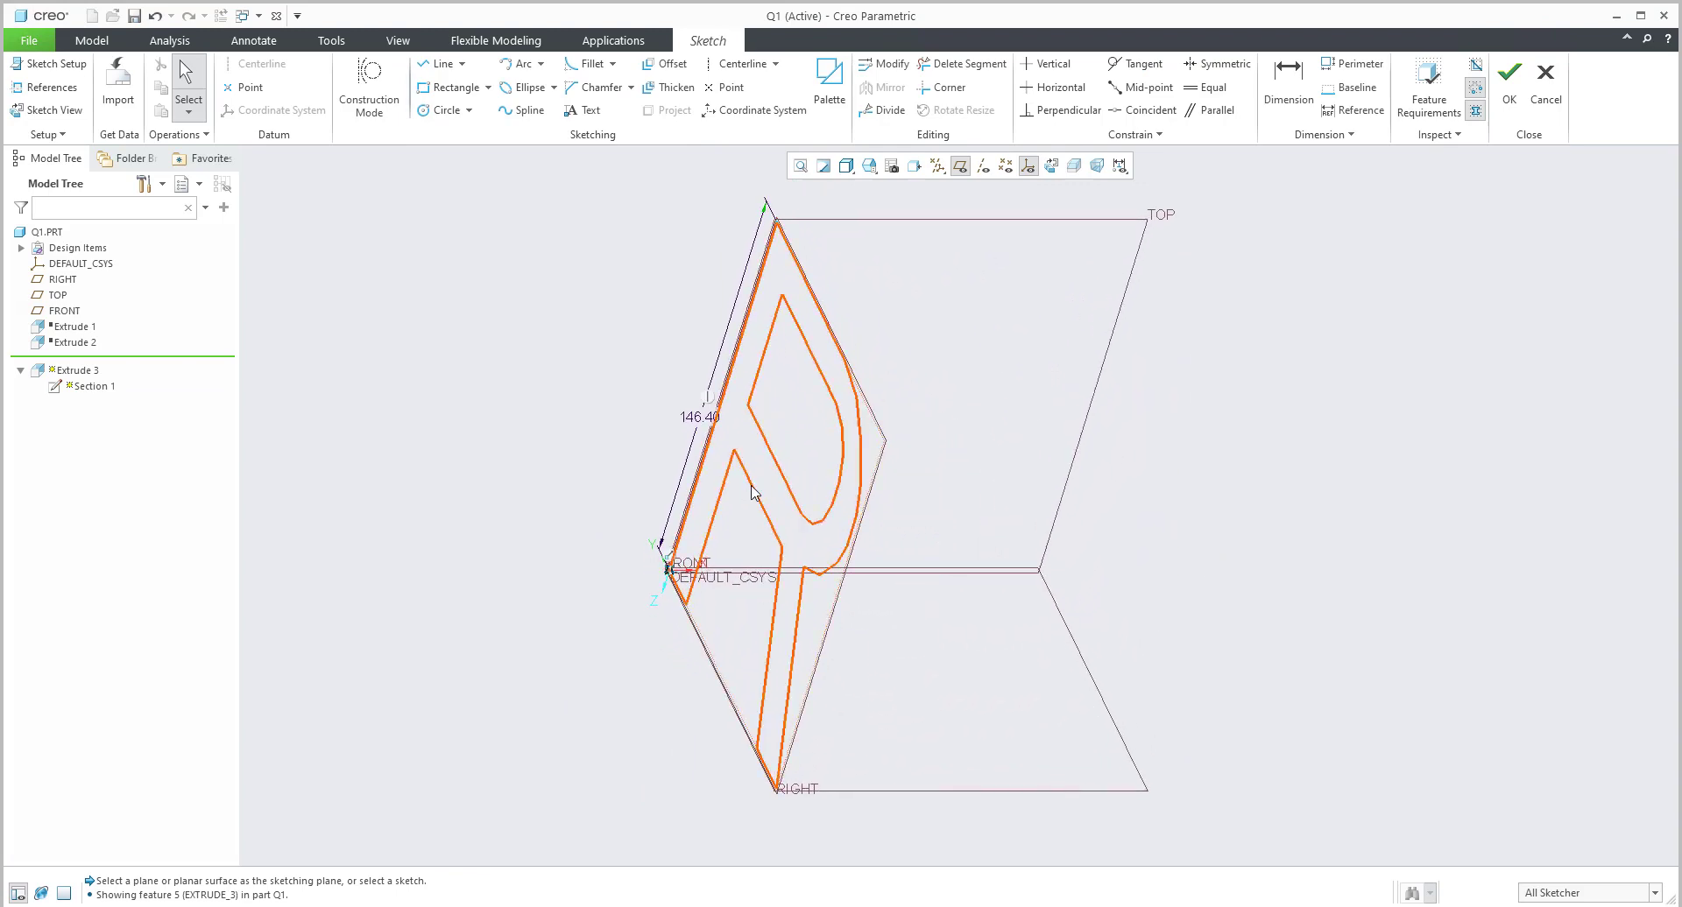
click(710, 445)
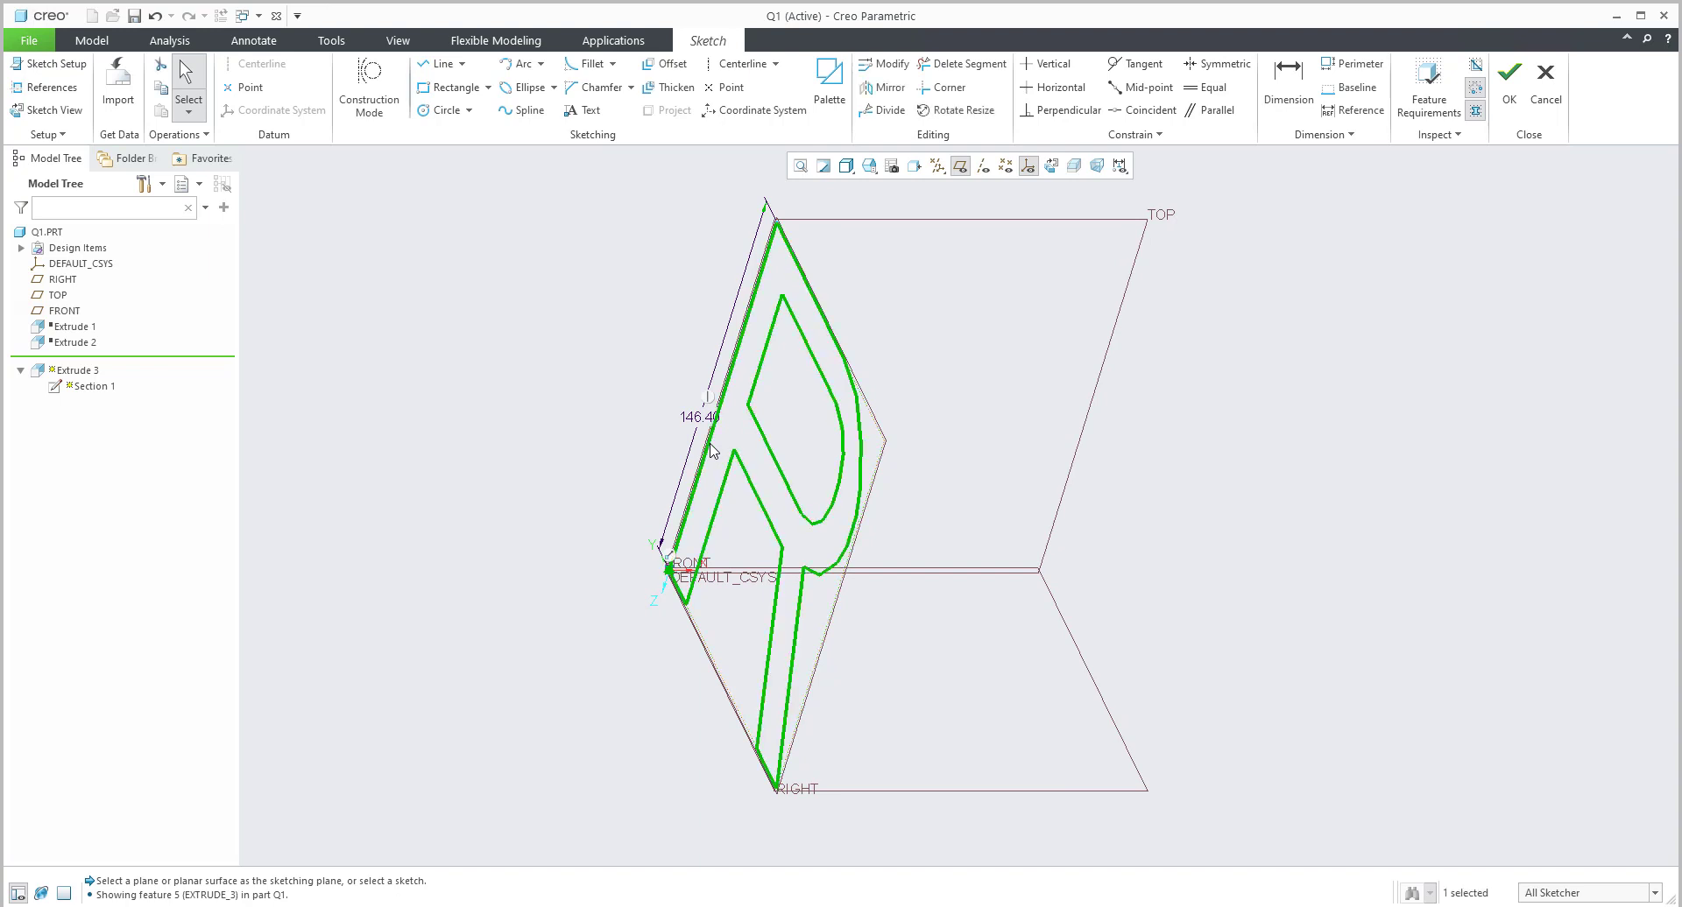
click(537, 424)
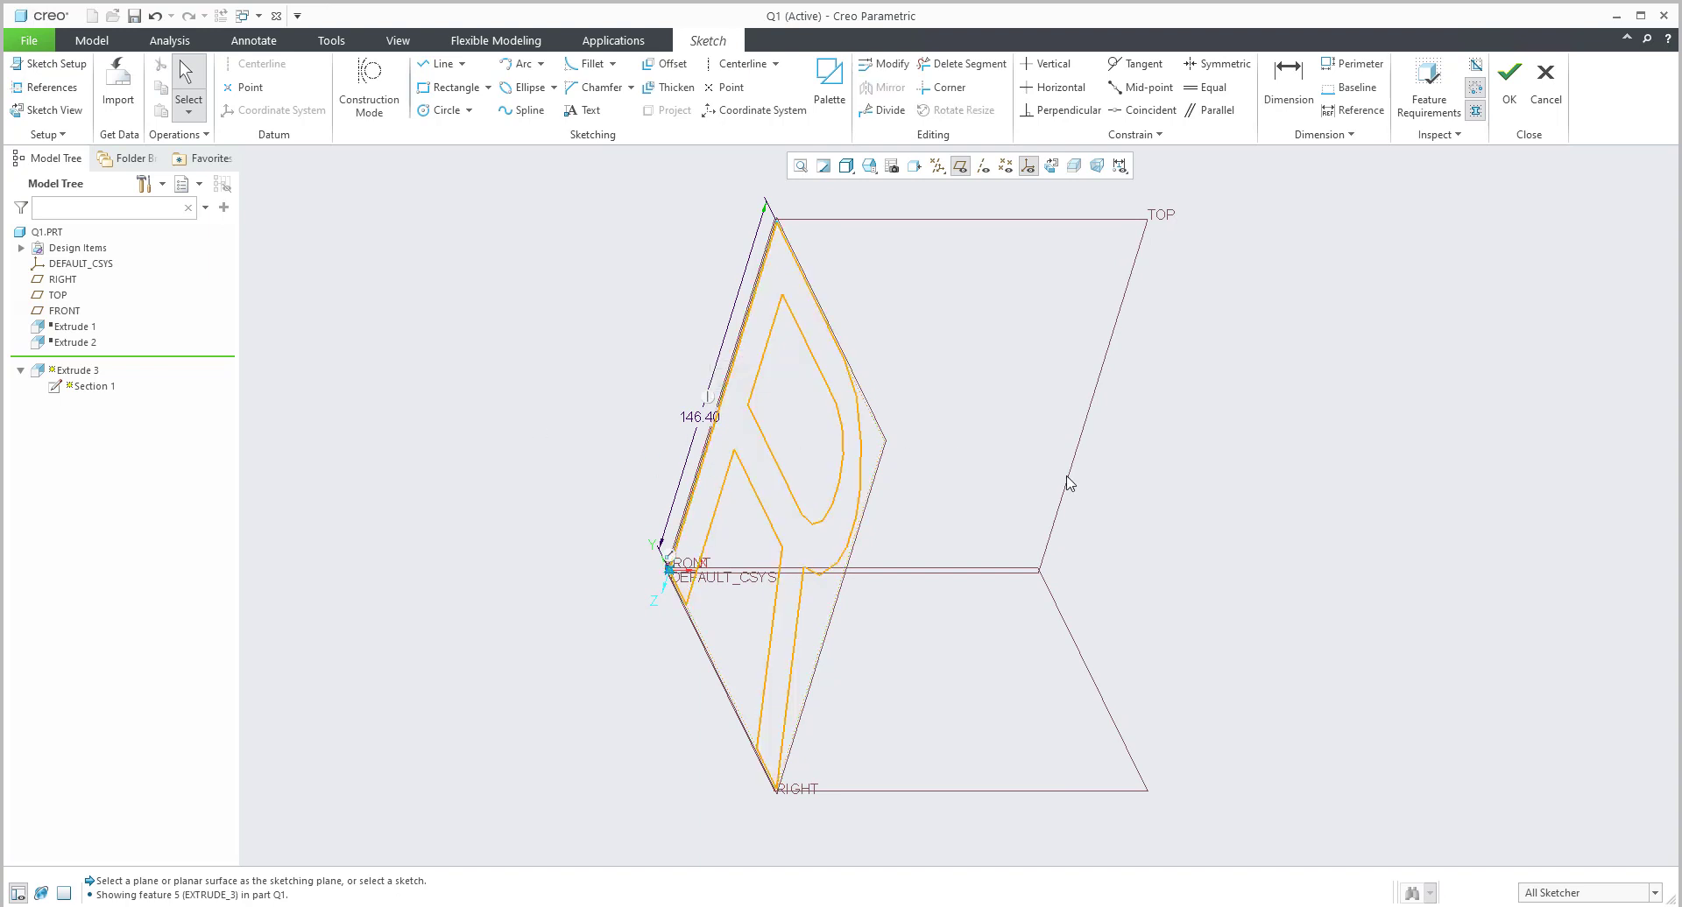
mouse_move(1069, 480)
middle_down()
mouse_move(990, 487)
mouse_move(1042, 447)
mouse_move(1070, 458)
middle_up()
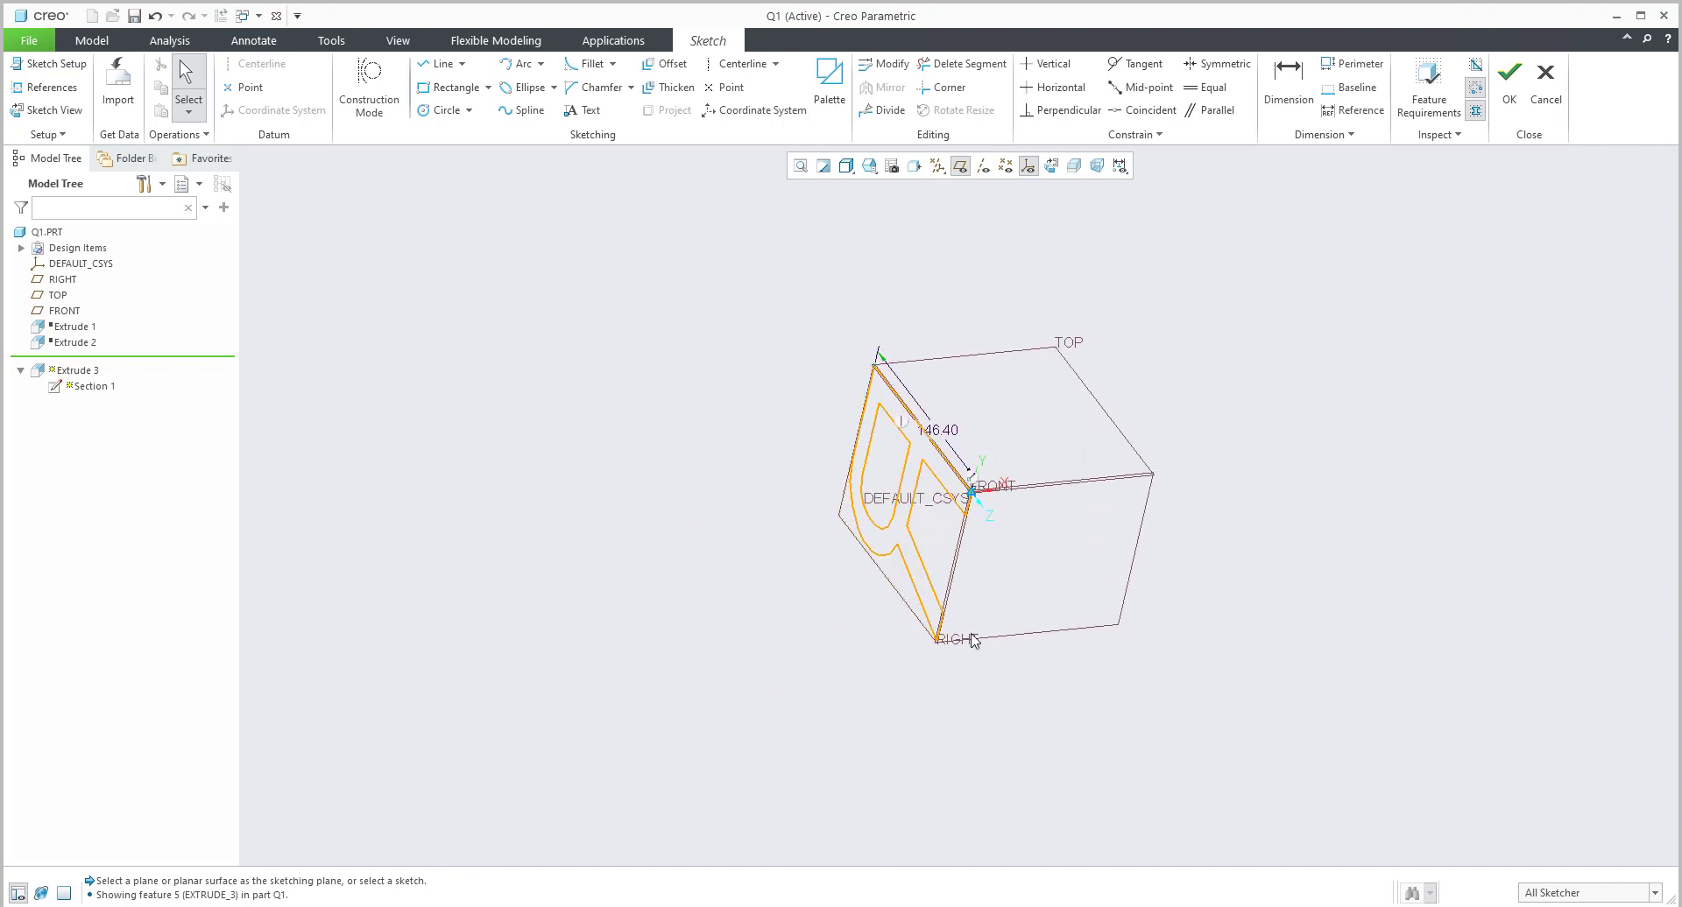
Change the sketch orientation reference to the FRONT datum plane and return to the sketch.
click(46, 64)
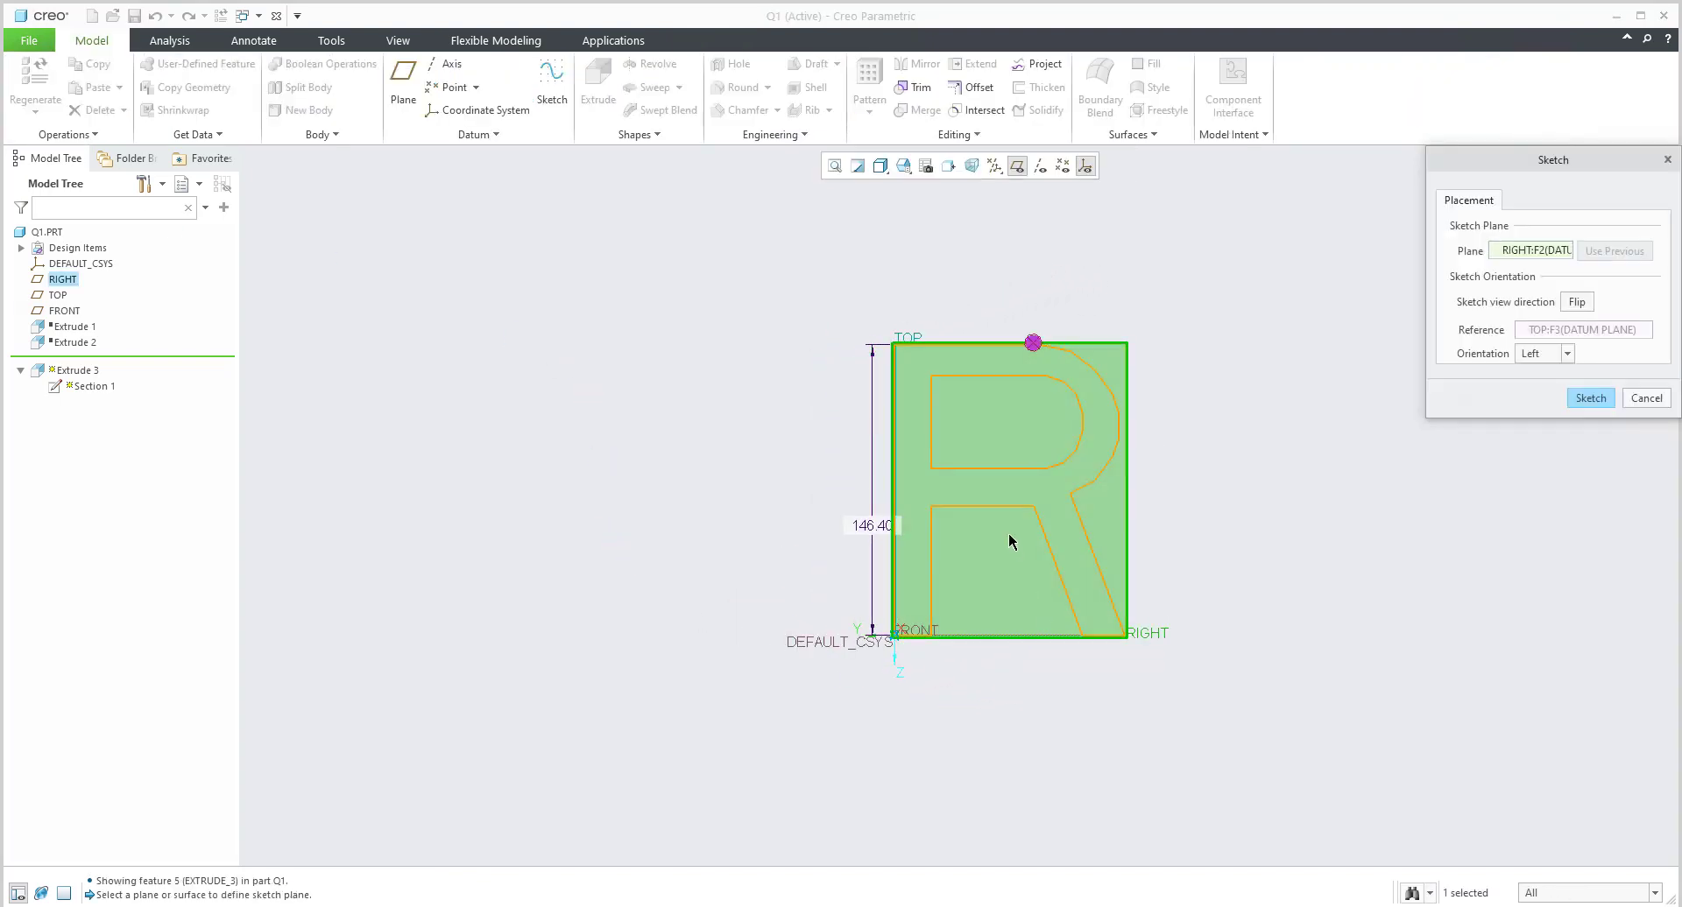
middle_drag(1006, 537, 1165, 447)
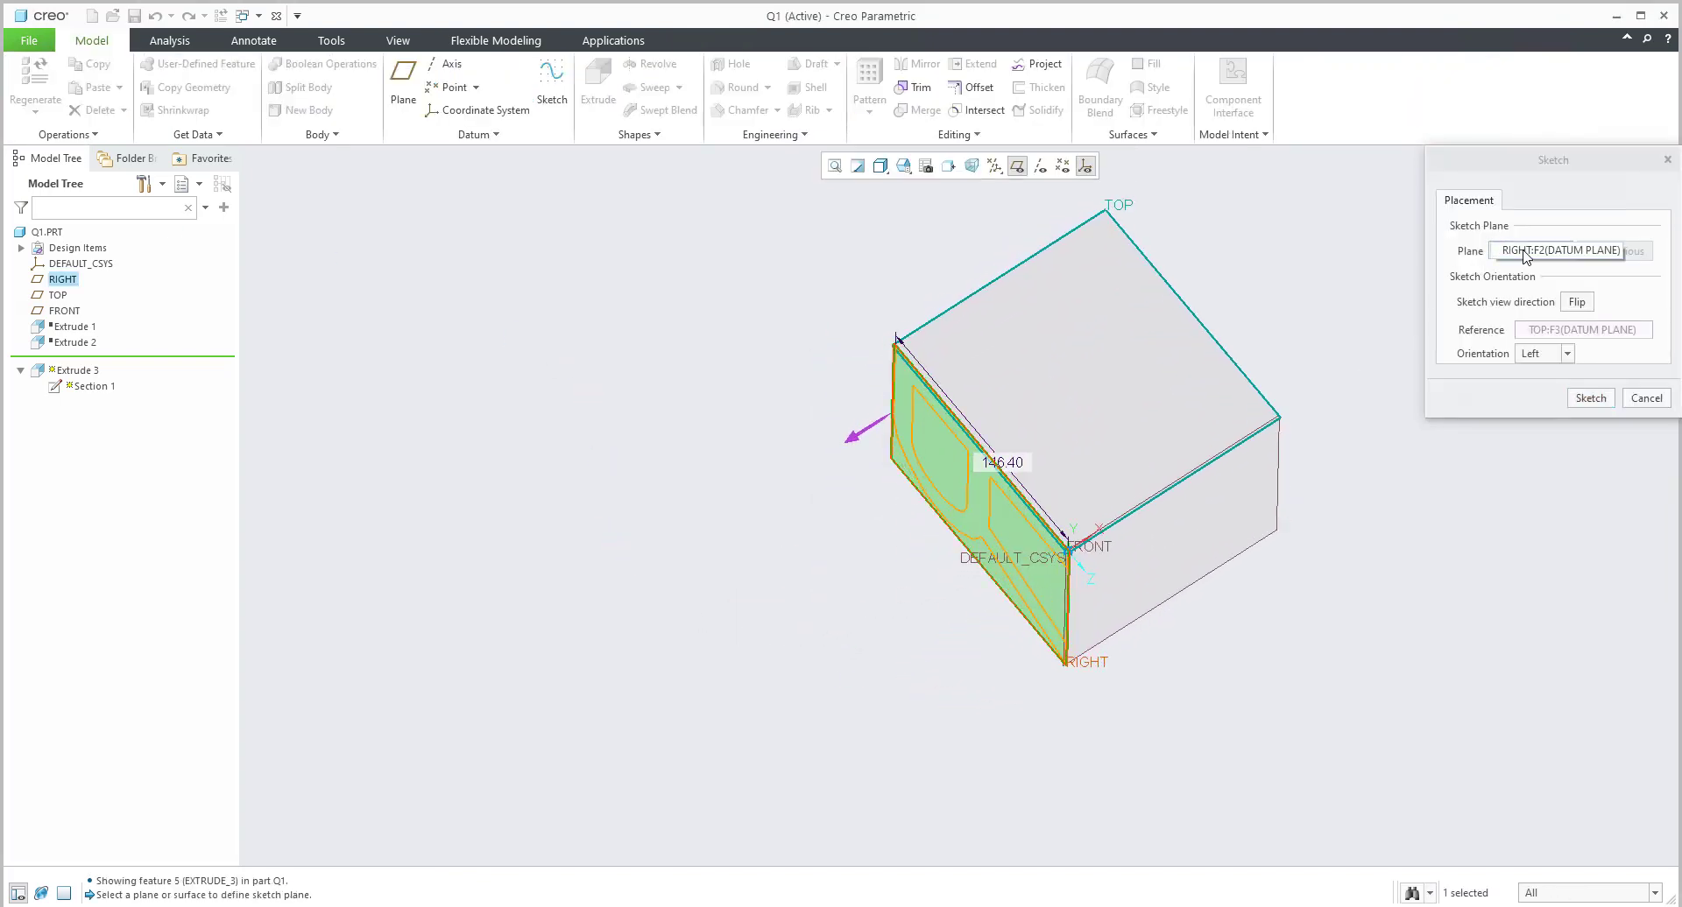
click(1548, 333)
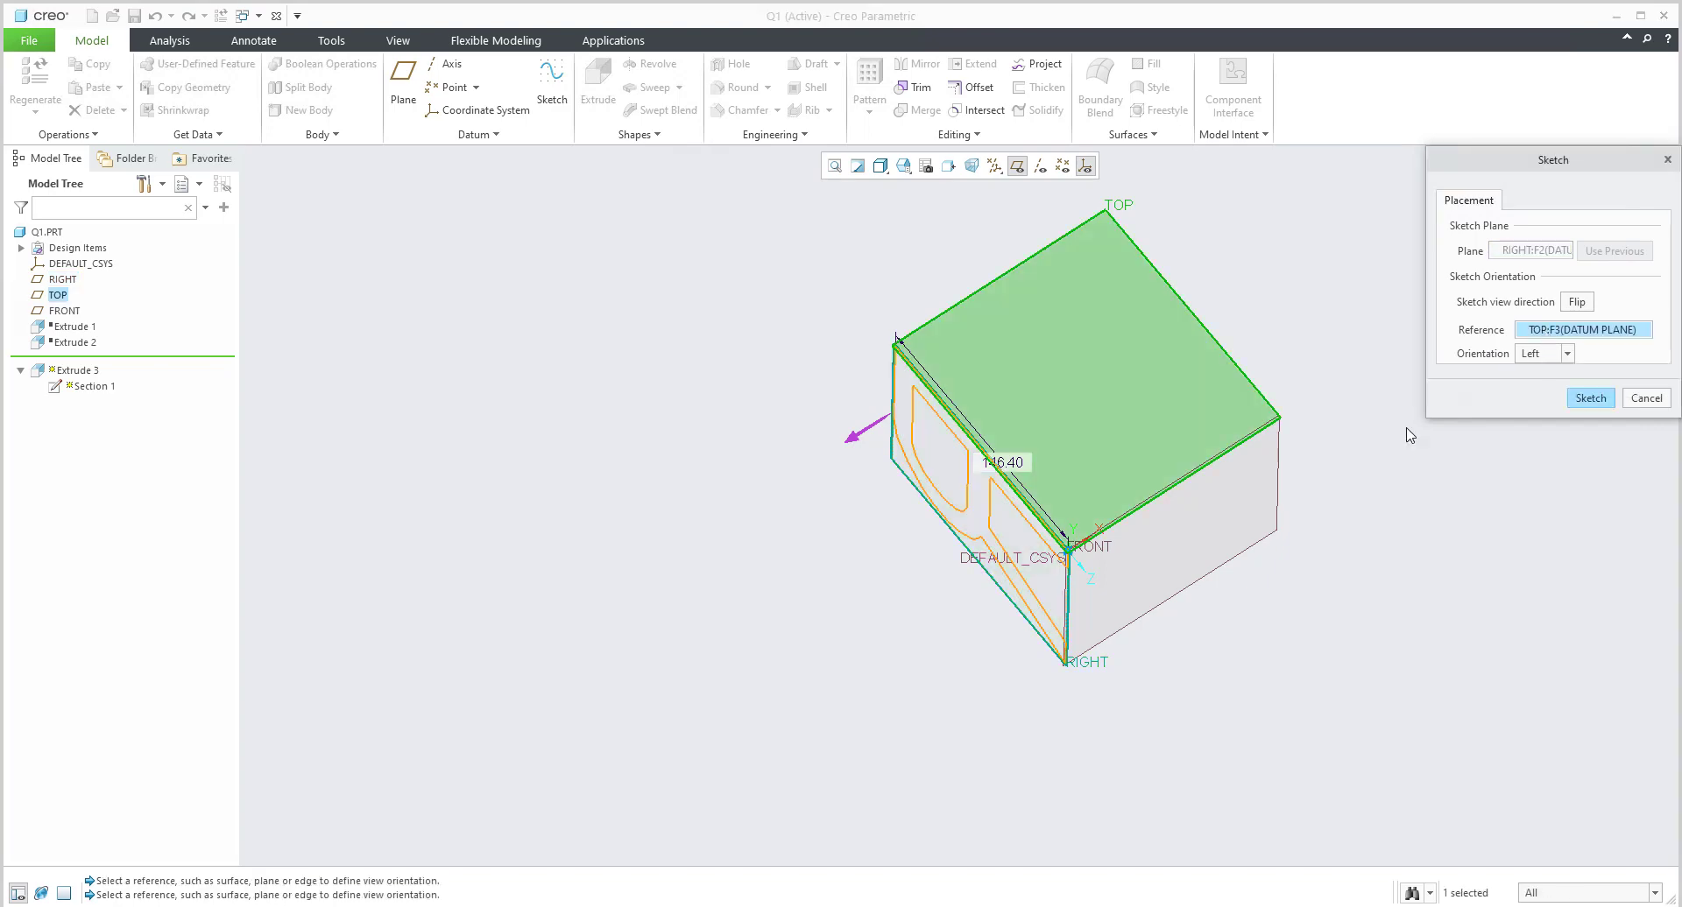
click(1182, 590)
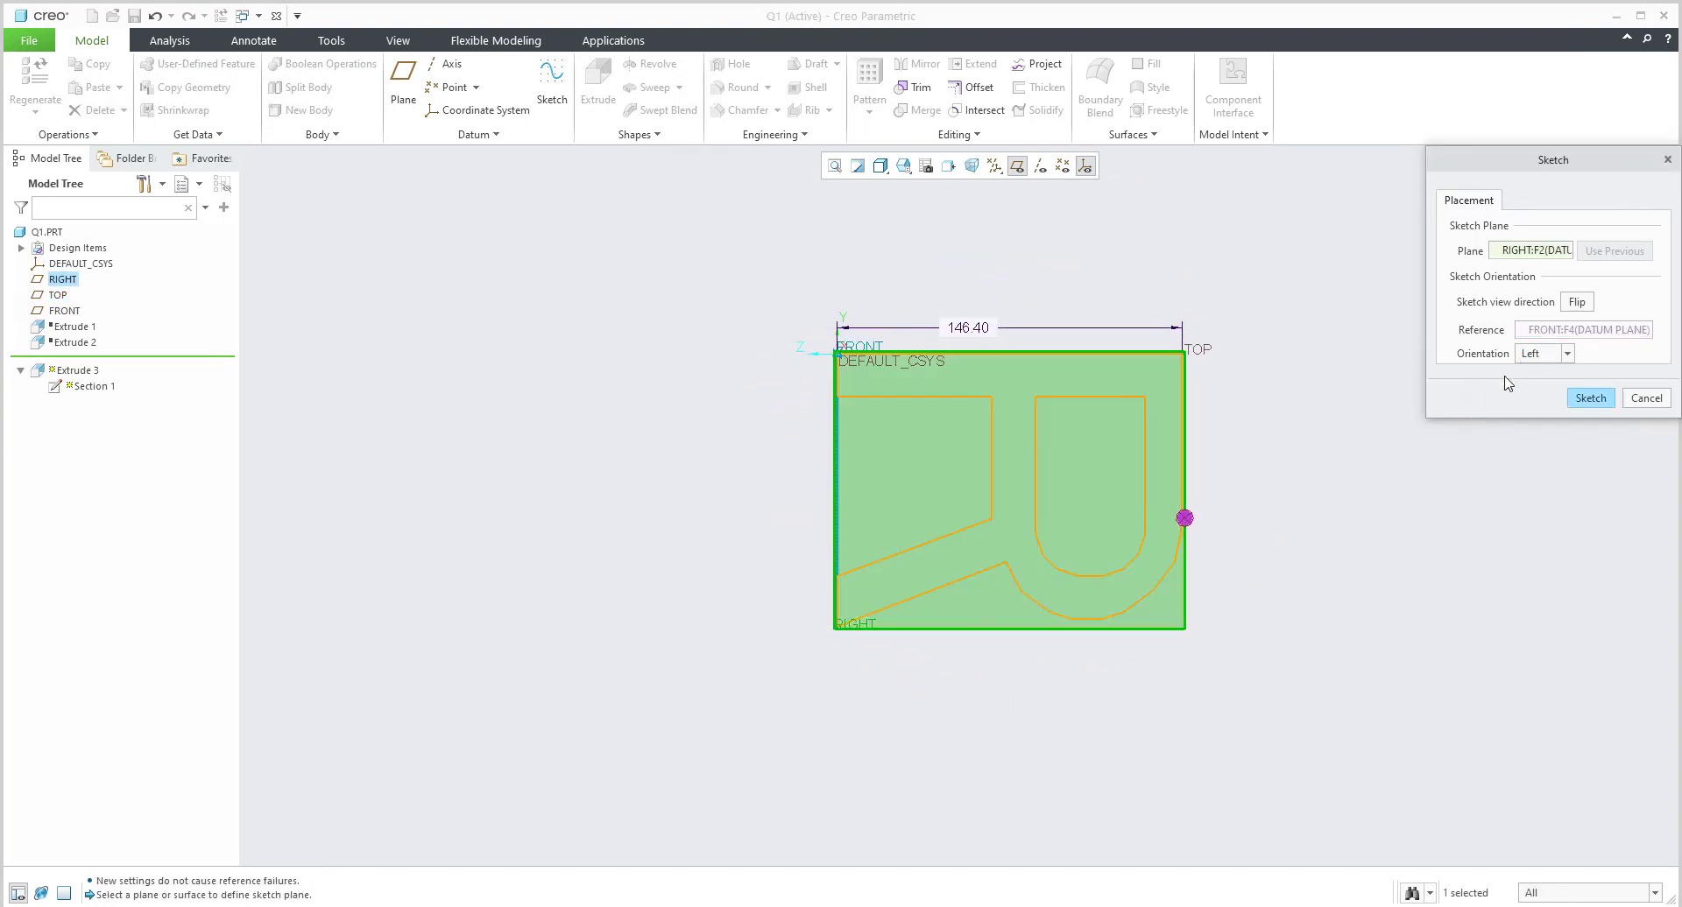
click(1589, 398)
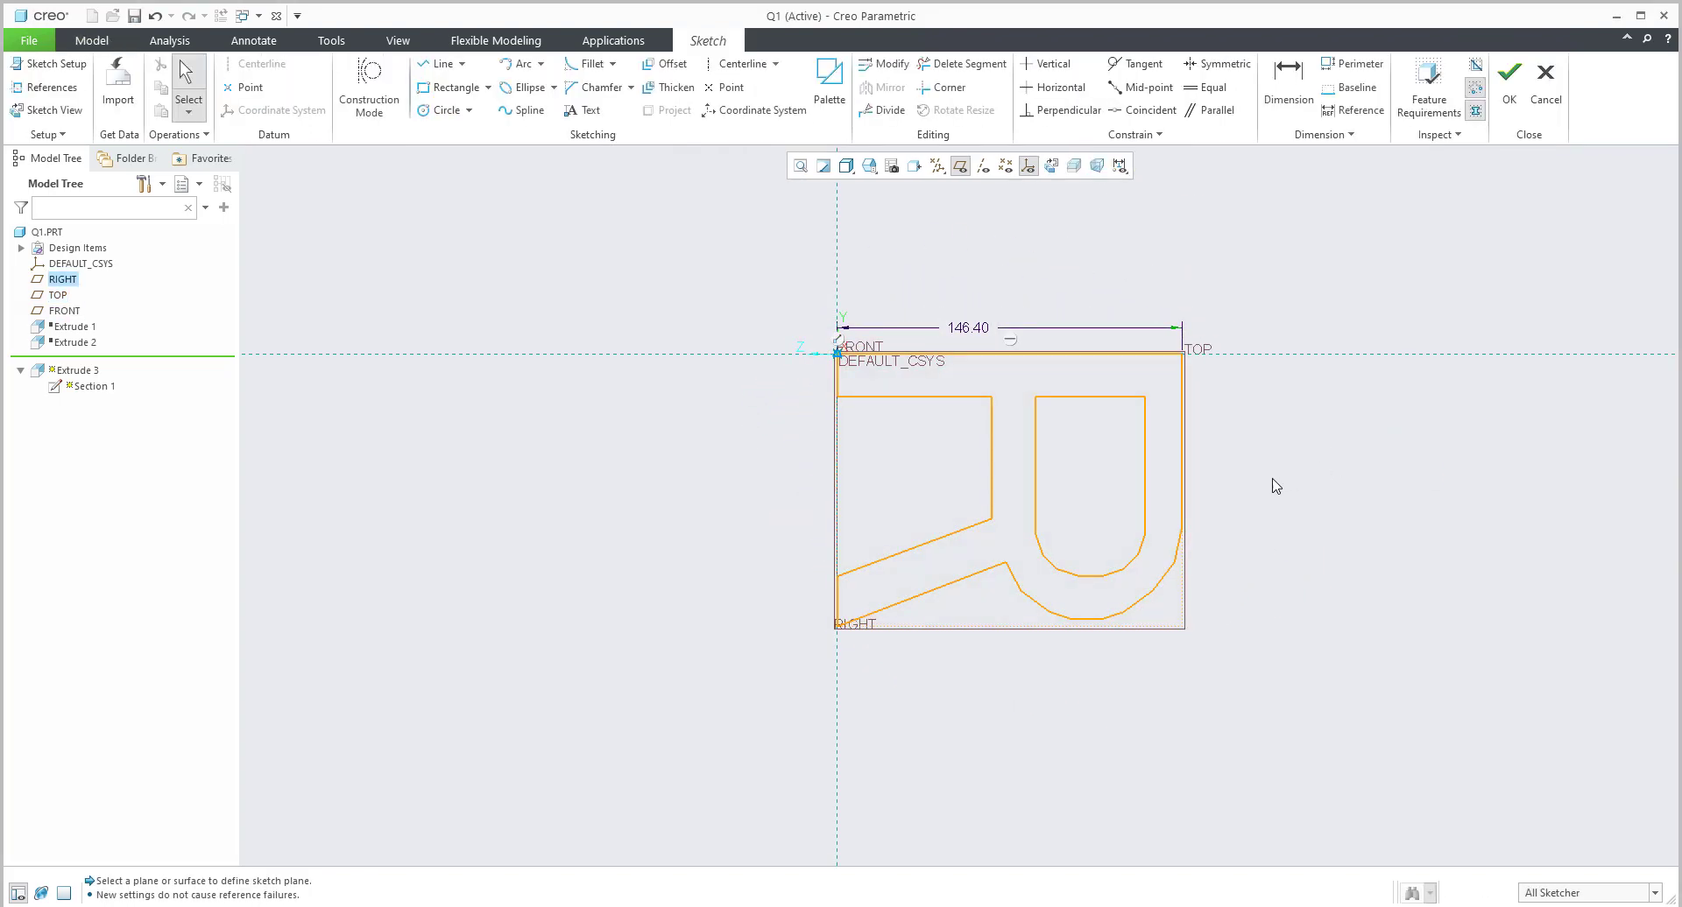
Replace the sketched letter with the text "R" in font3d, drawn vertically upward from the origin, and finish the sketch in default orientation.
key(ctrl+alt+a)
key(Delete)
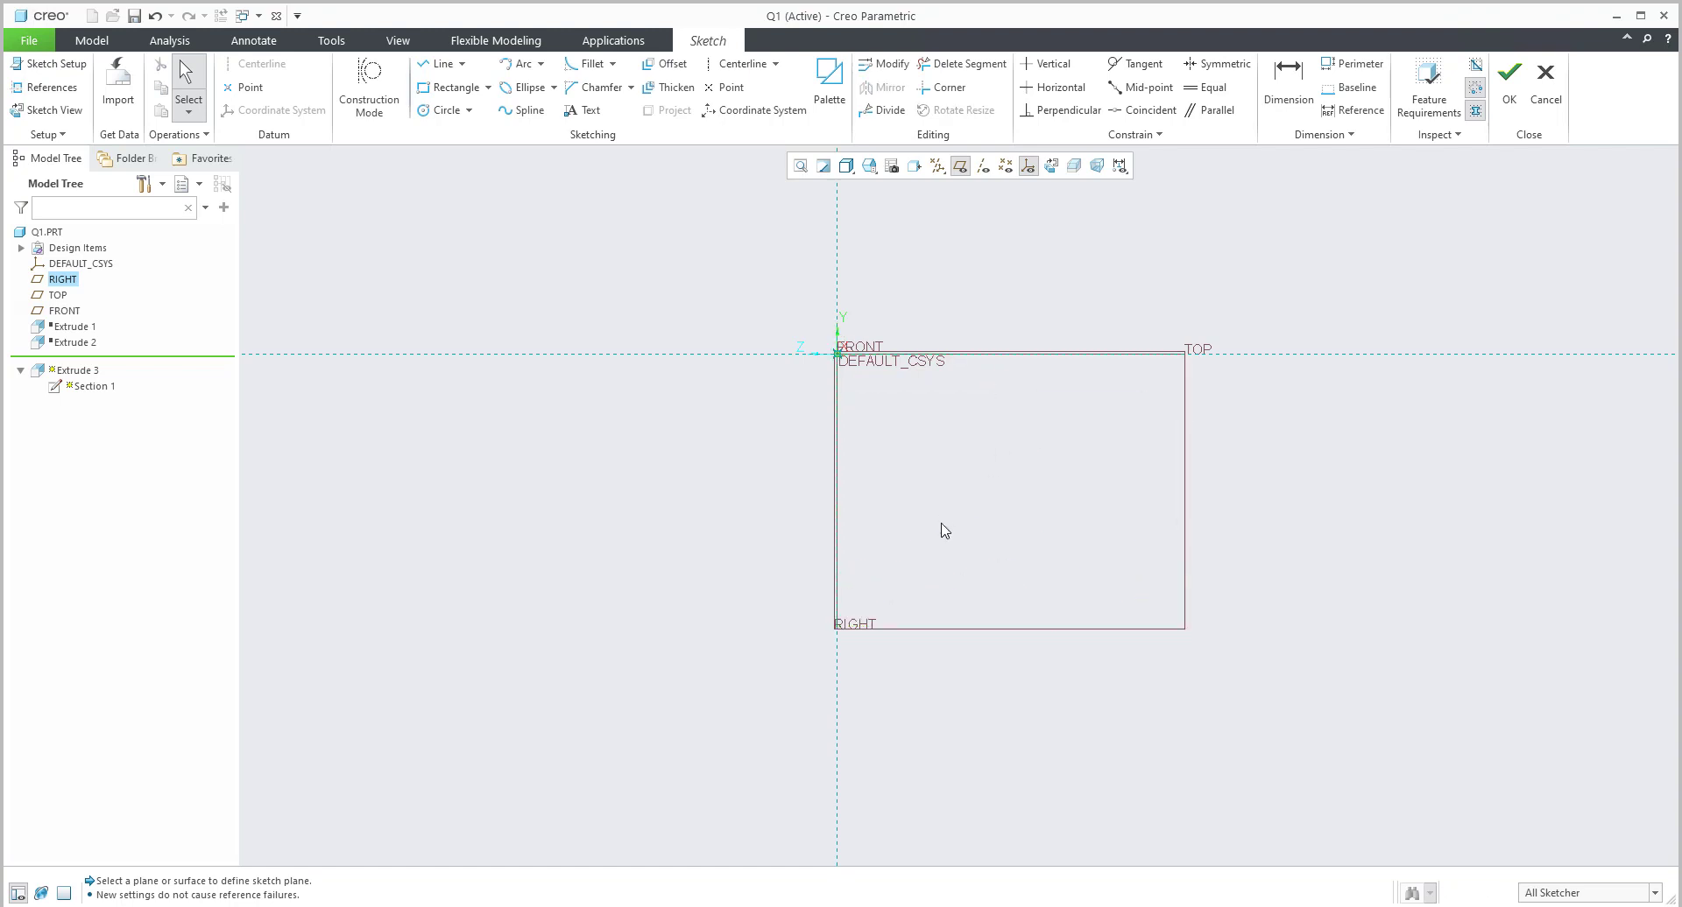
shift+middle_drag(983, 501, 963, 716)
click(585, 110)
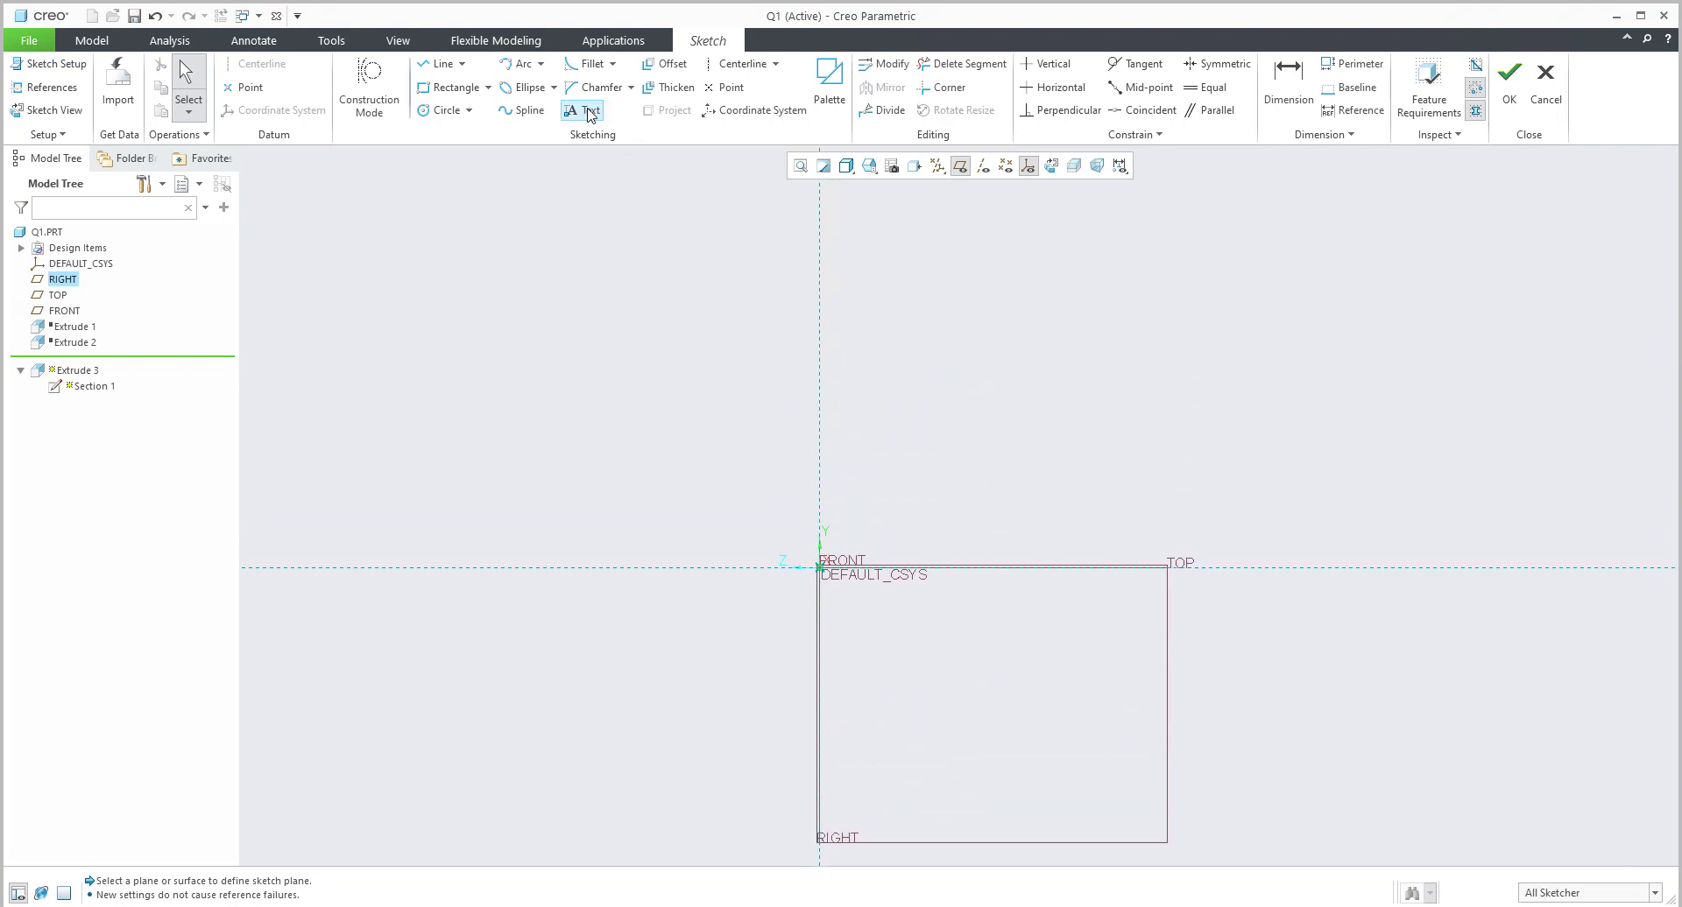
click(819, 567)
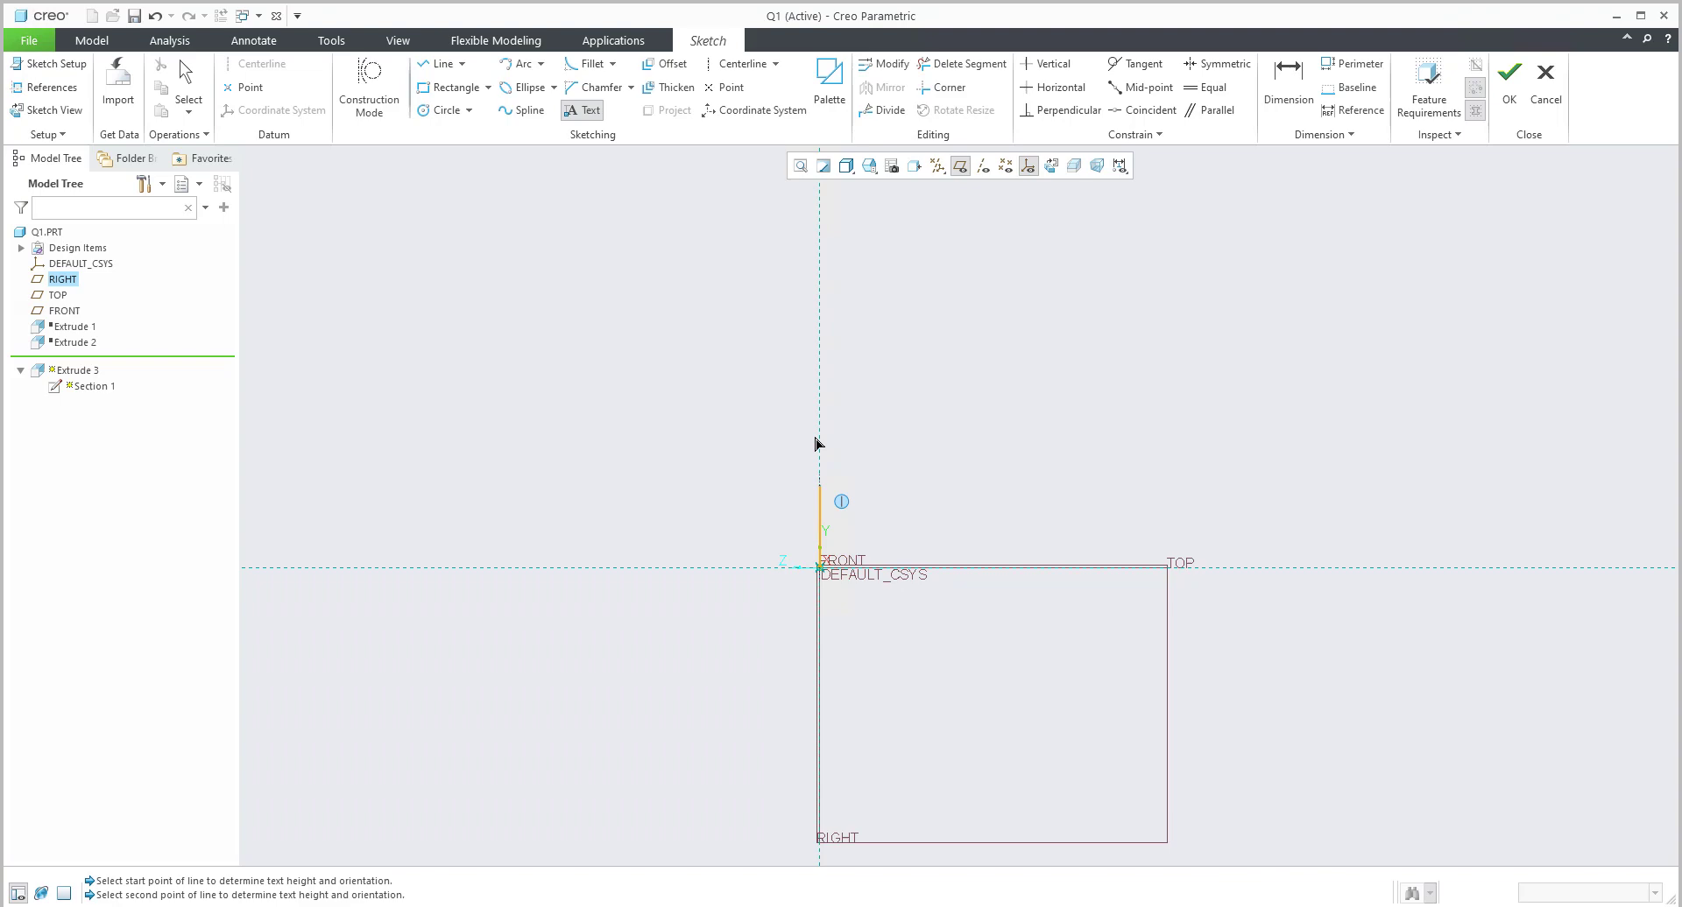
click(820, 361)
text(R)
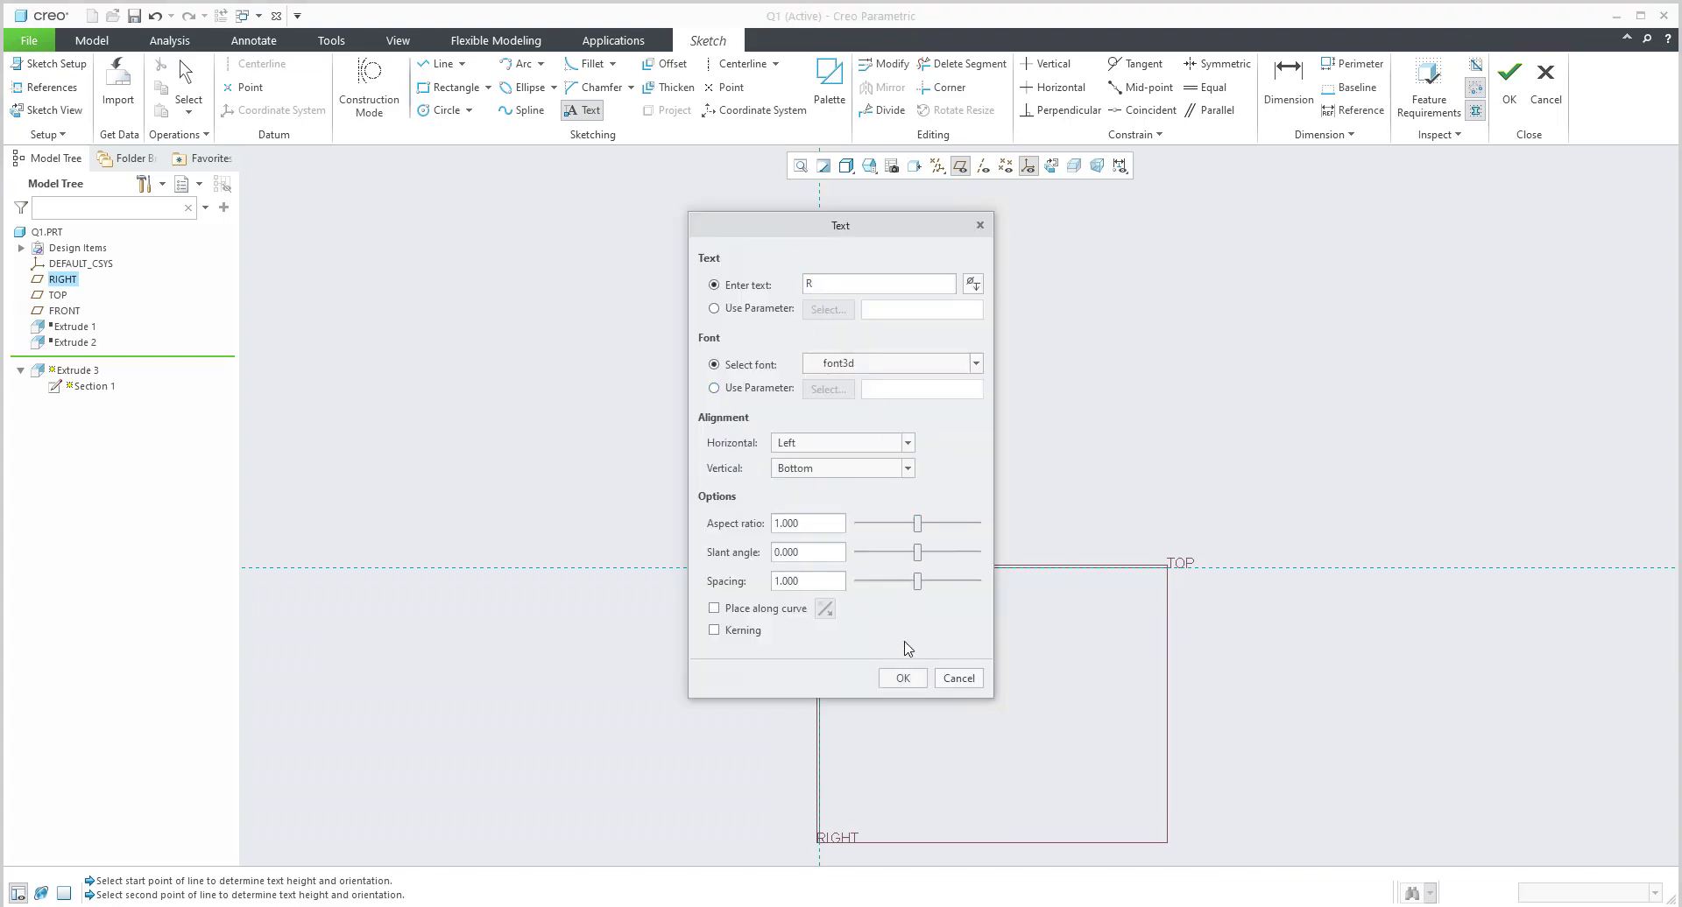
click(903, 680)
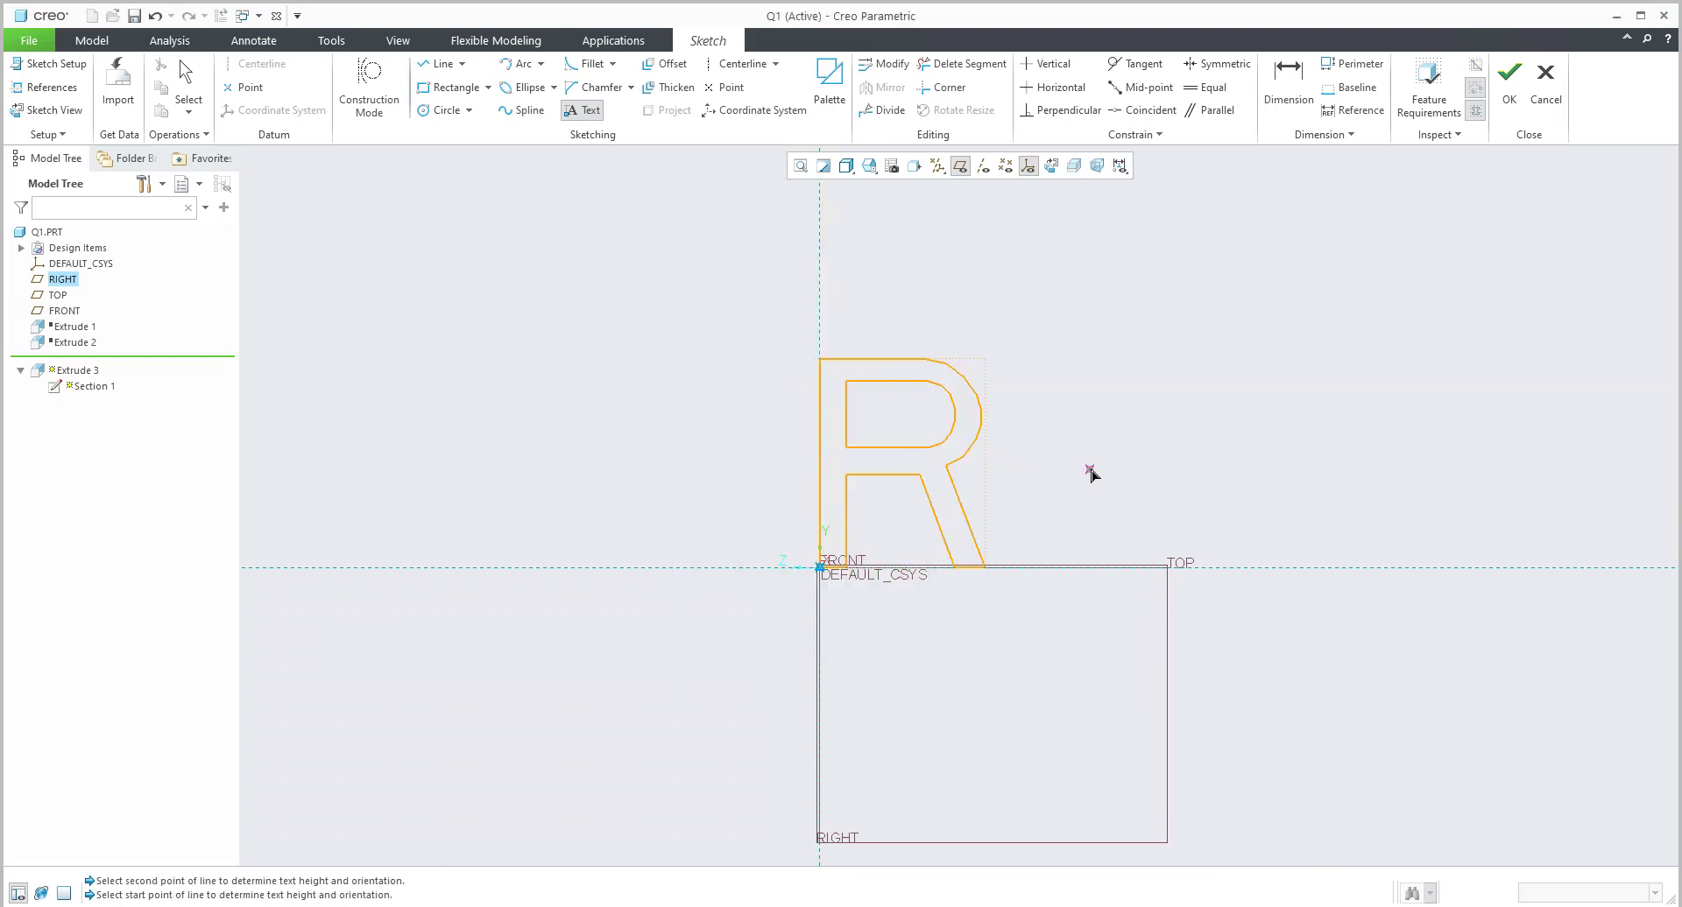
key(ctrl+d)
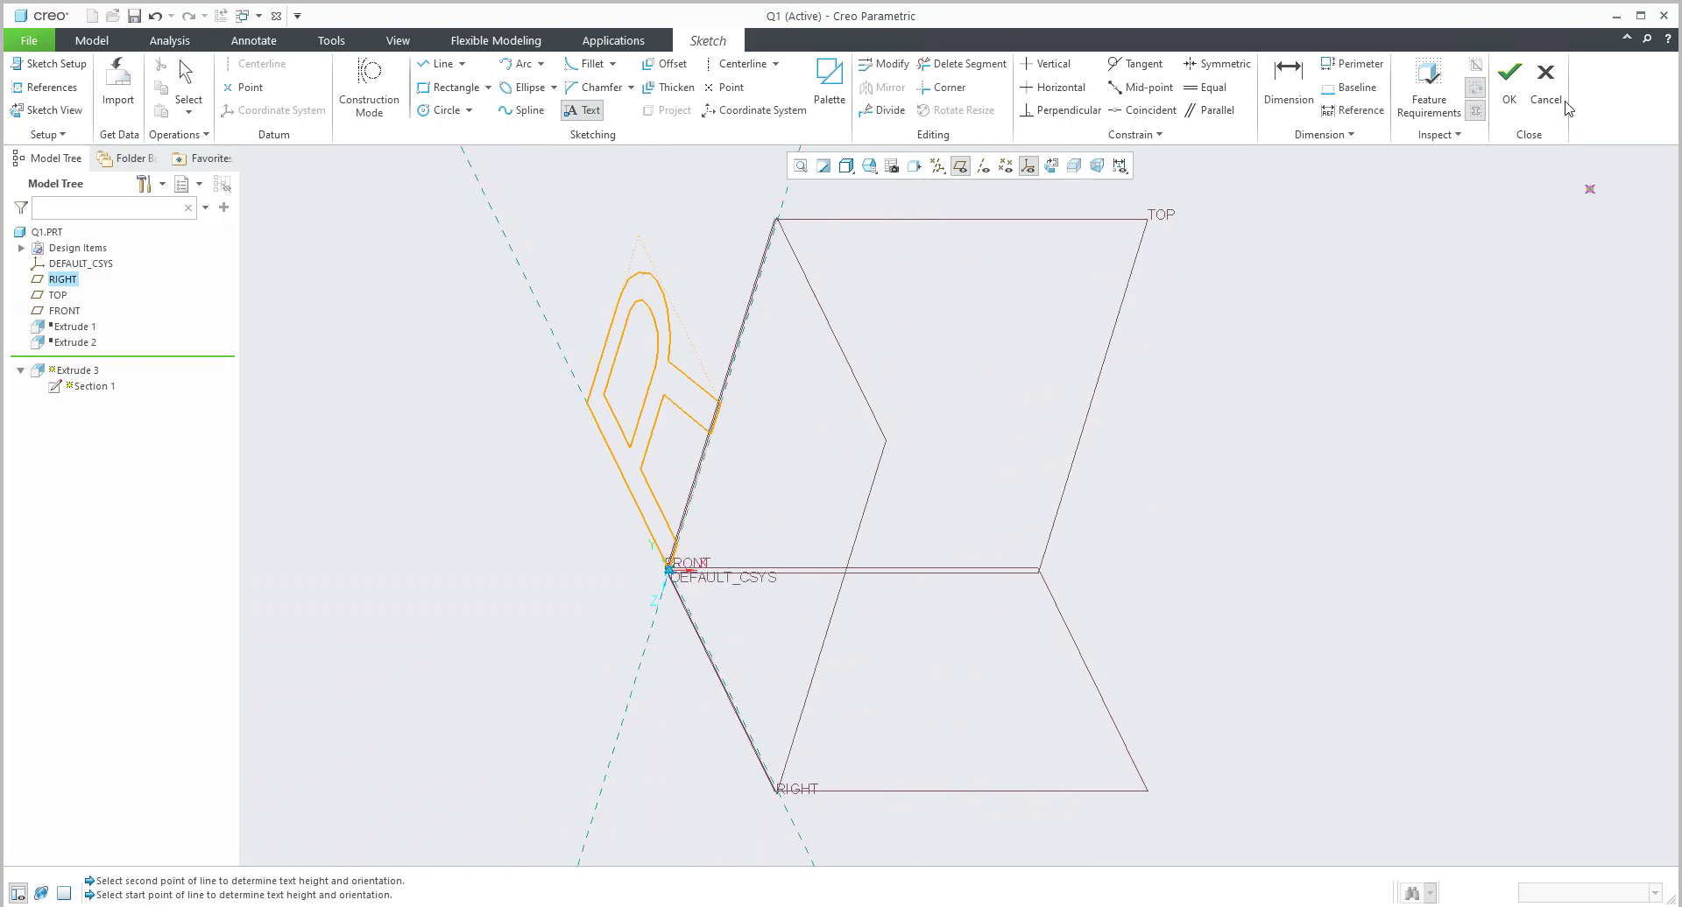
click(1509, 83)
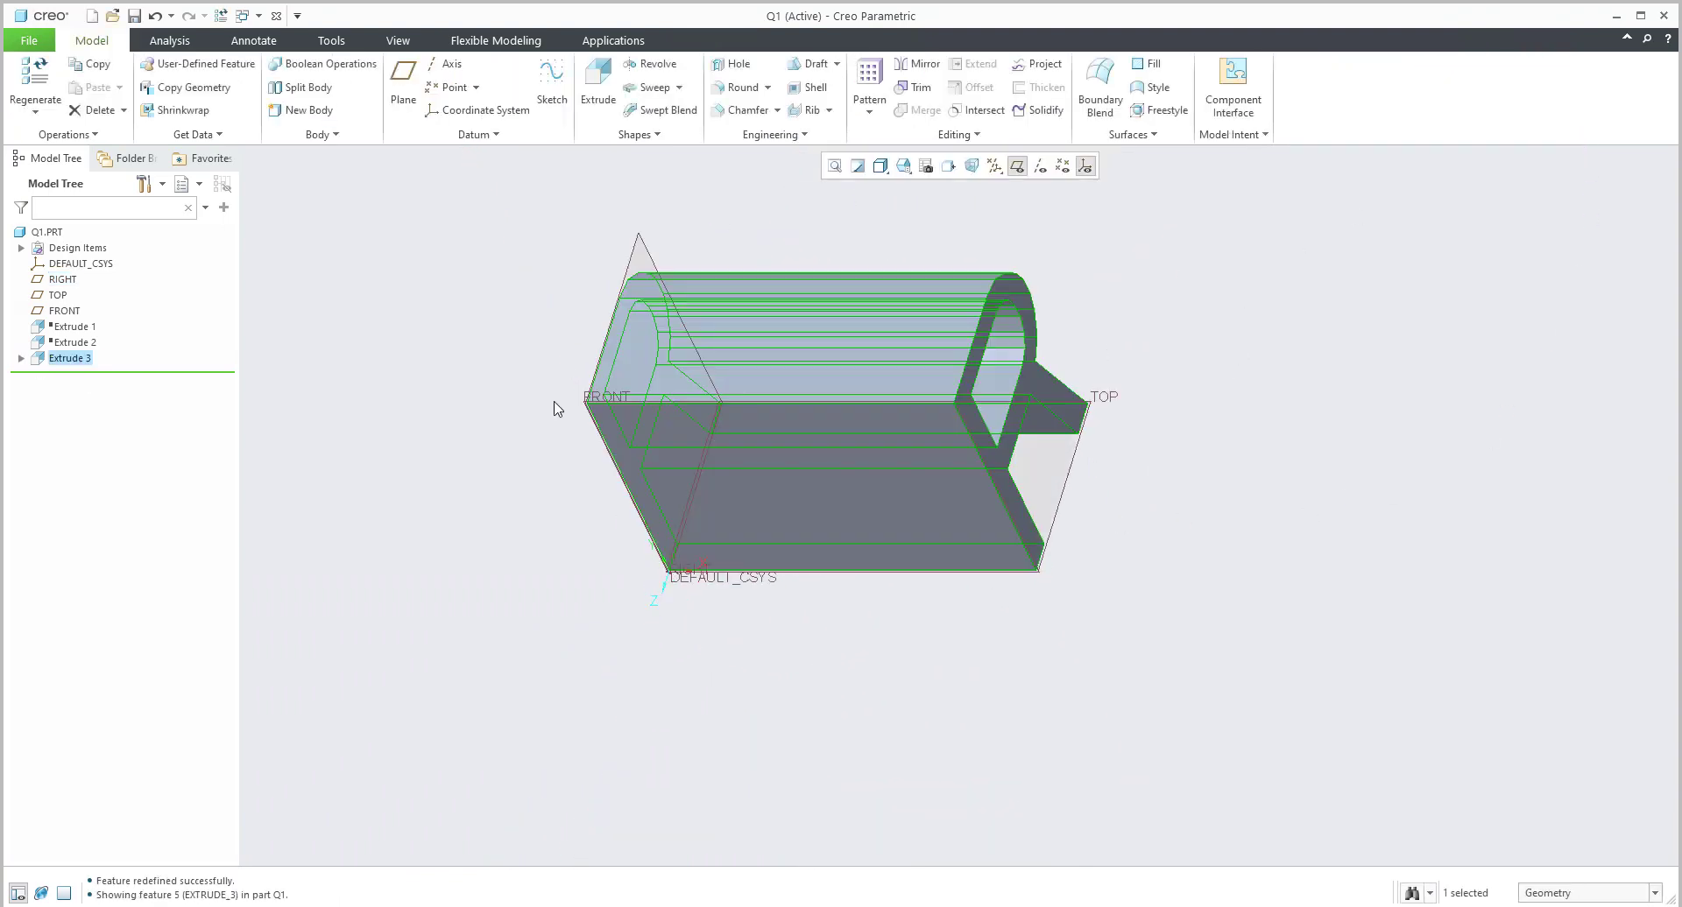
click(498, 331)
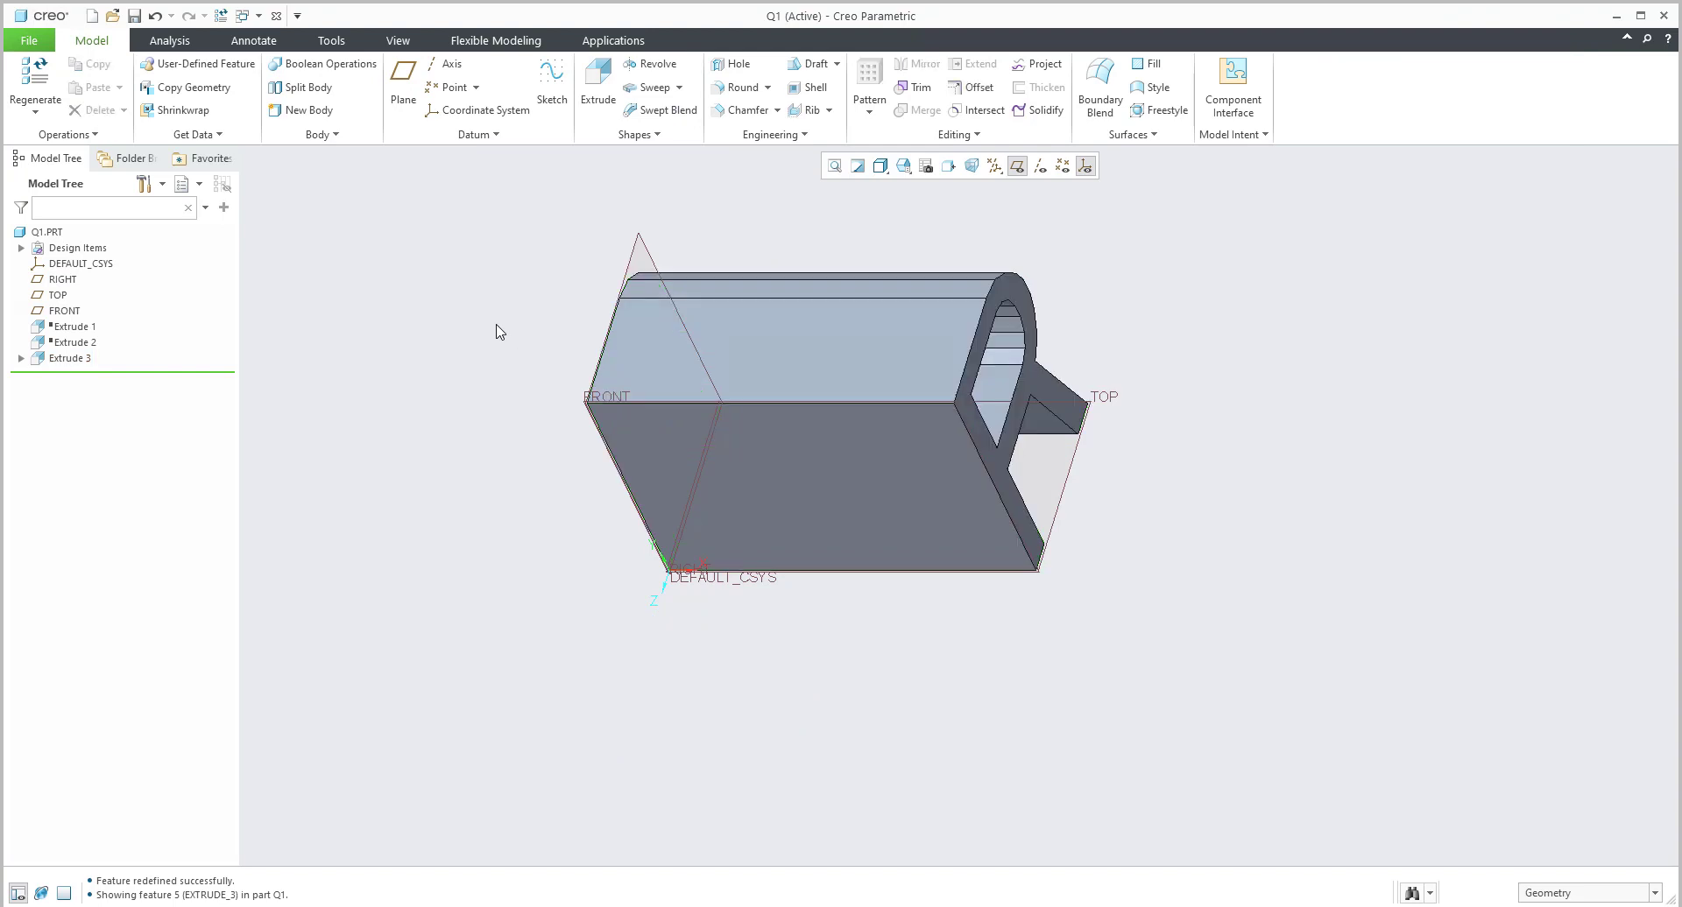
Examine the extruded letter R in the RIGHT saved orientation and from a rotated view.
click(903, 165)
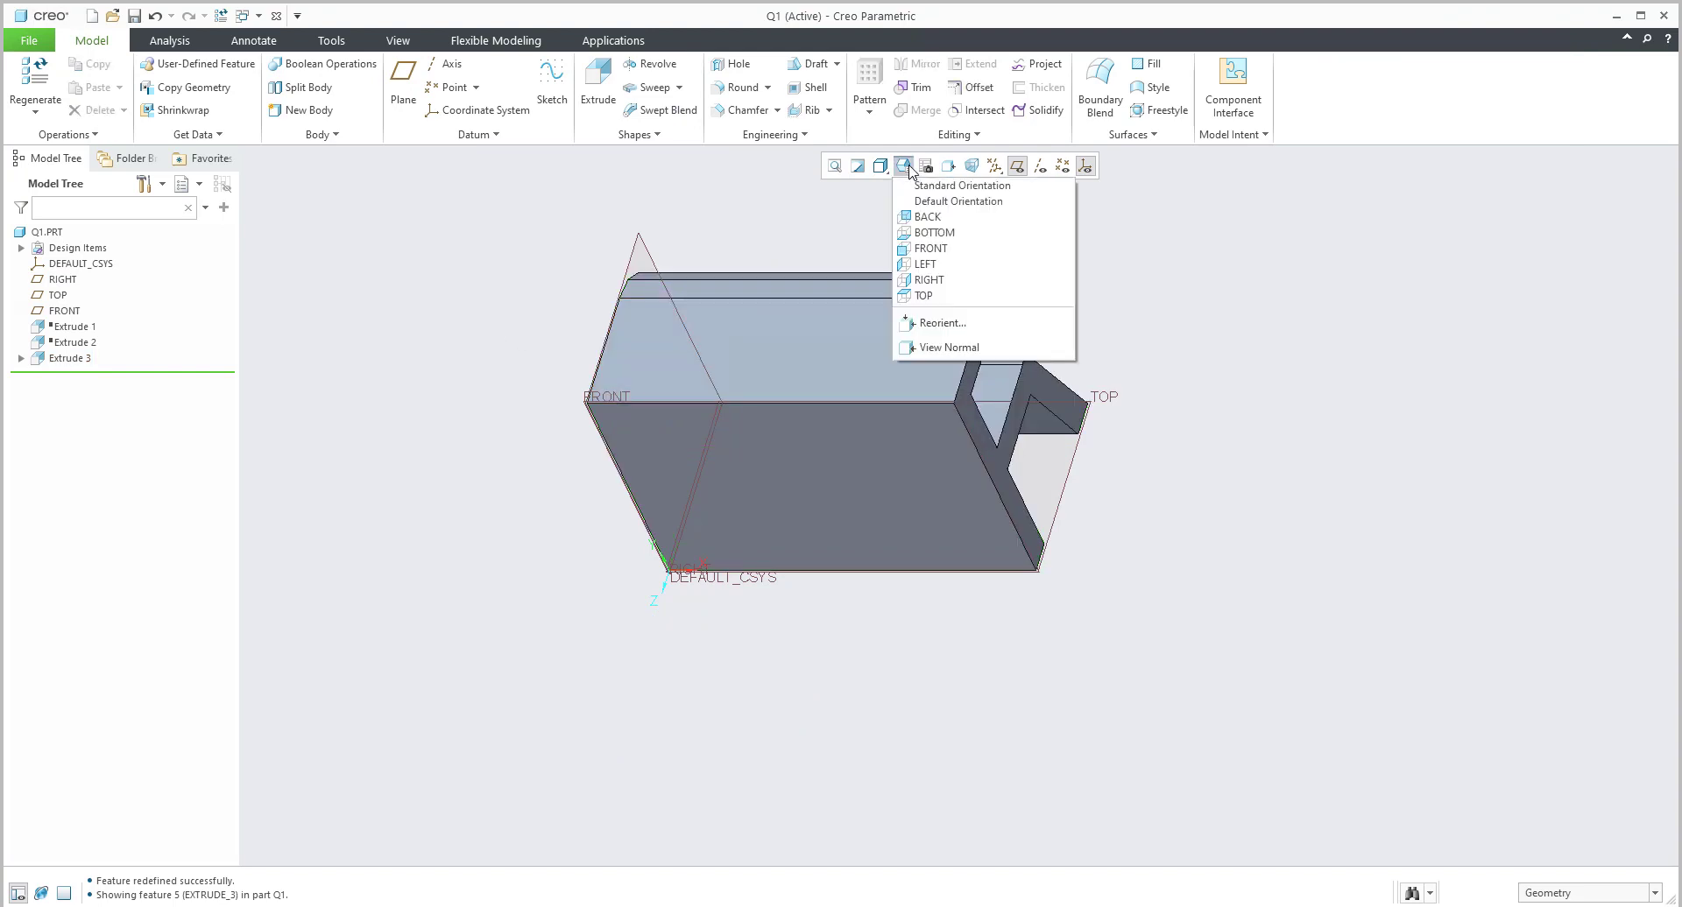
click(934, 281)
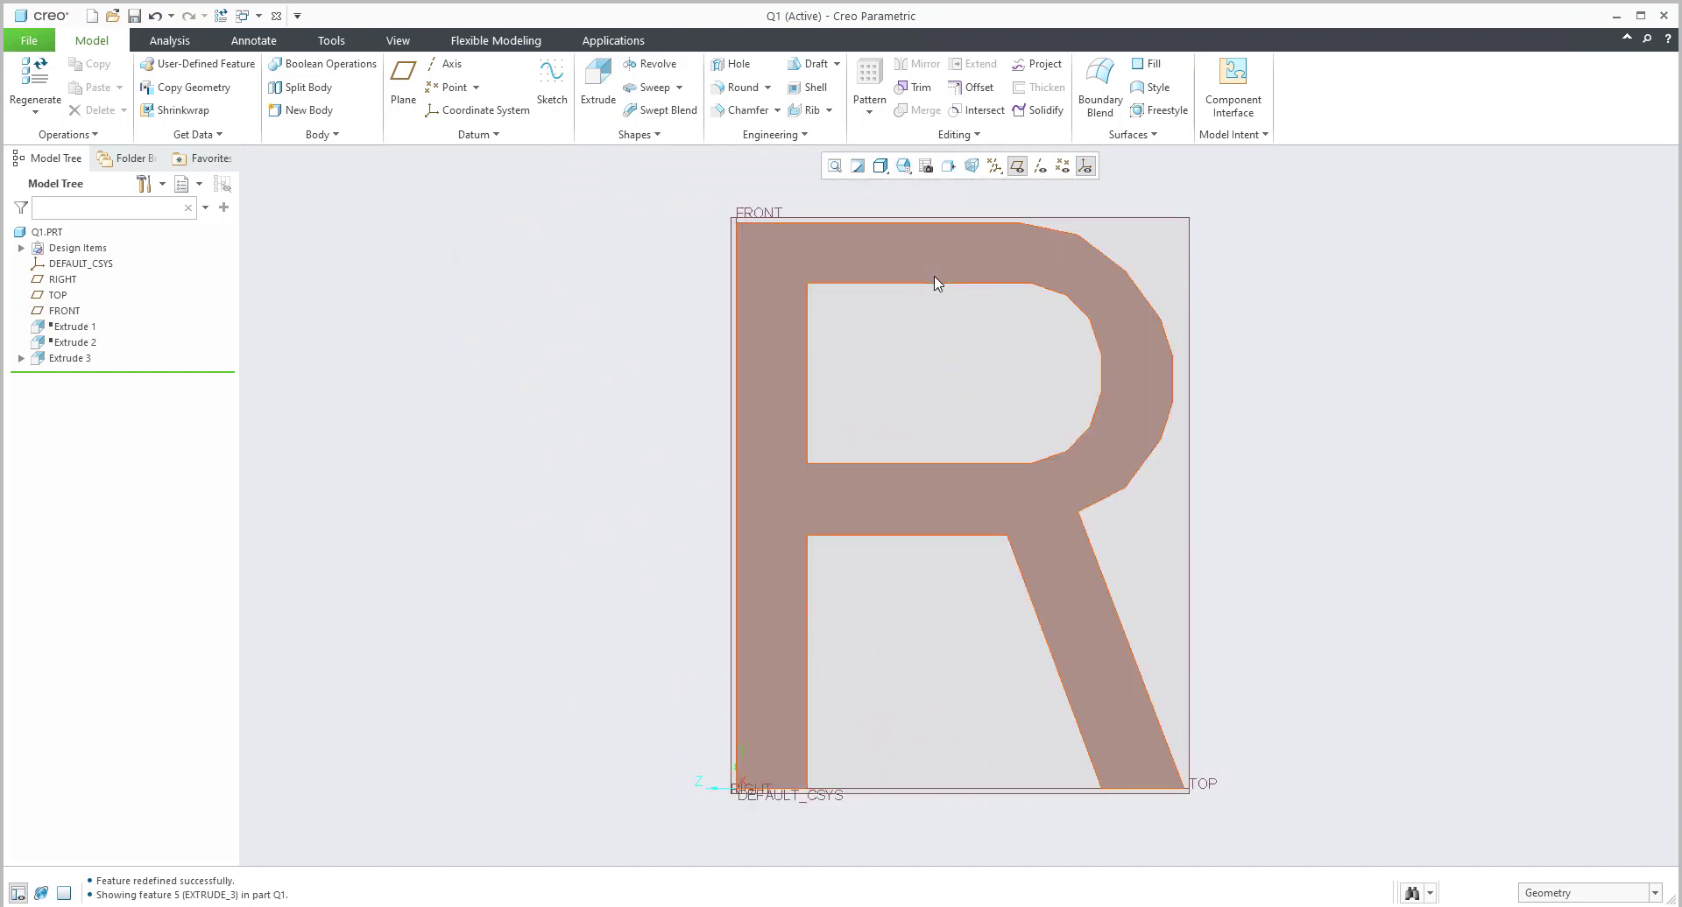
scroll(920, 328, up, 3)
middle_drag(963, 334, 1026, 350)
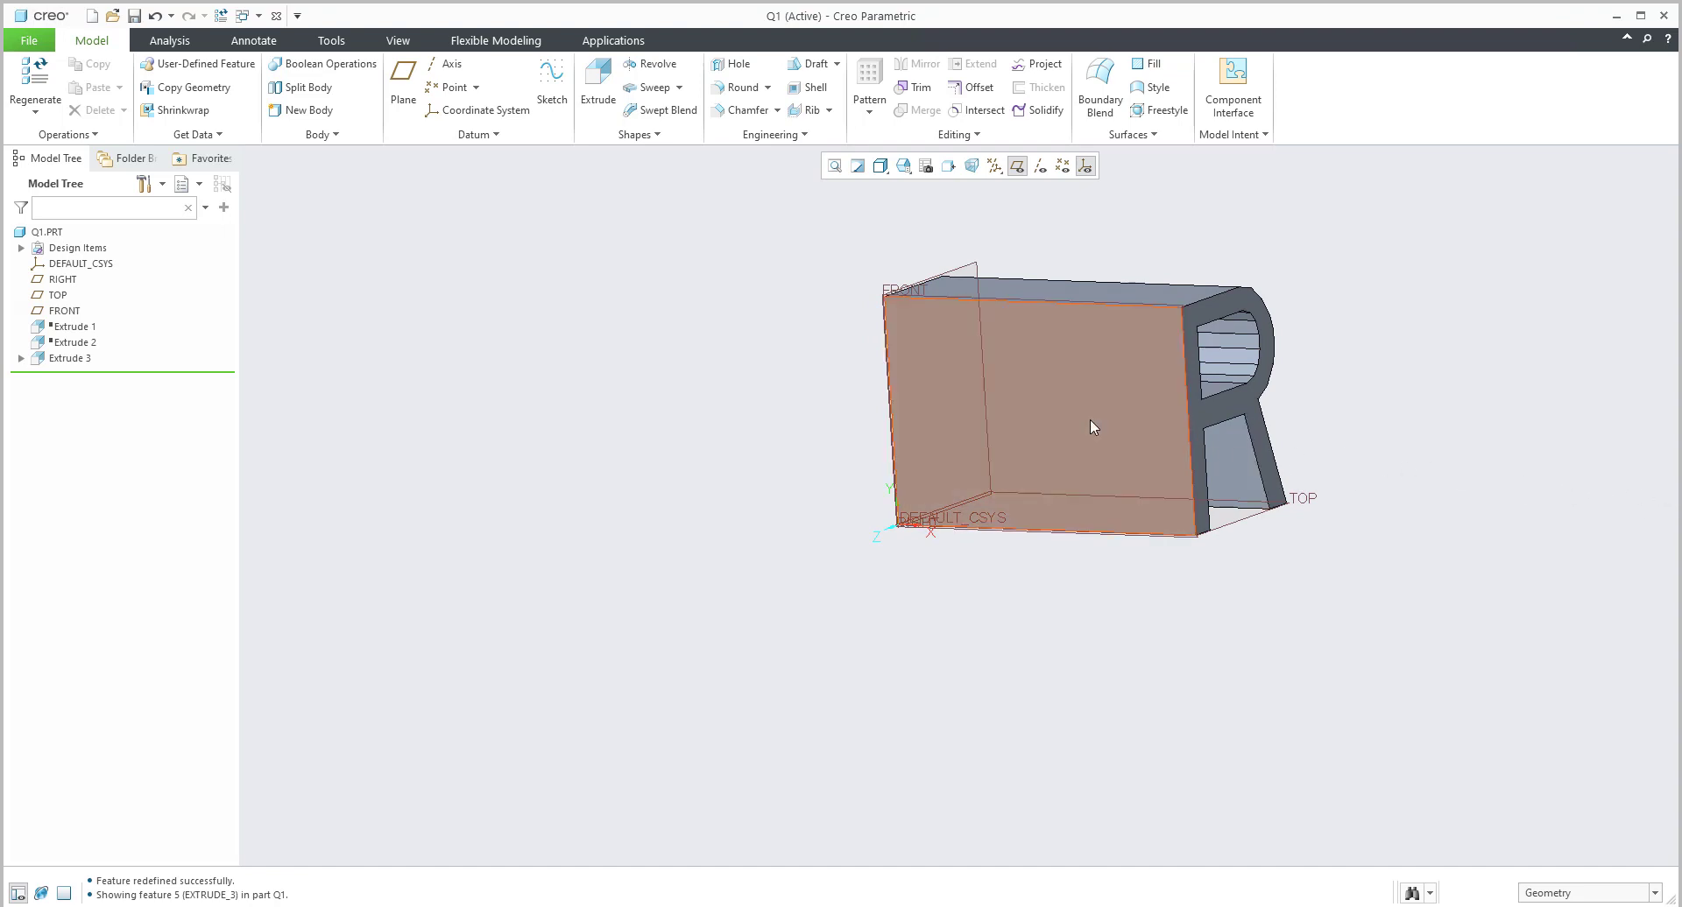
click(904, 167)
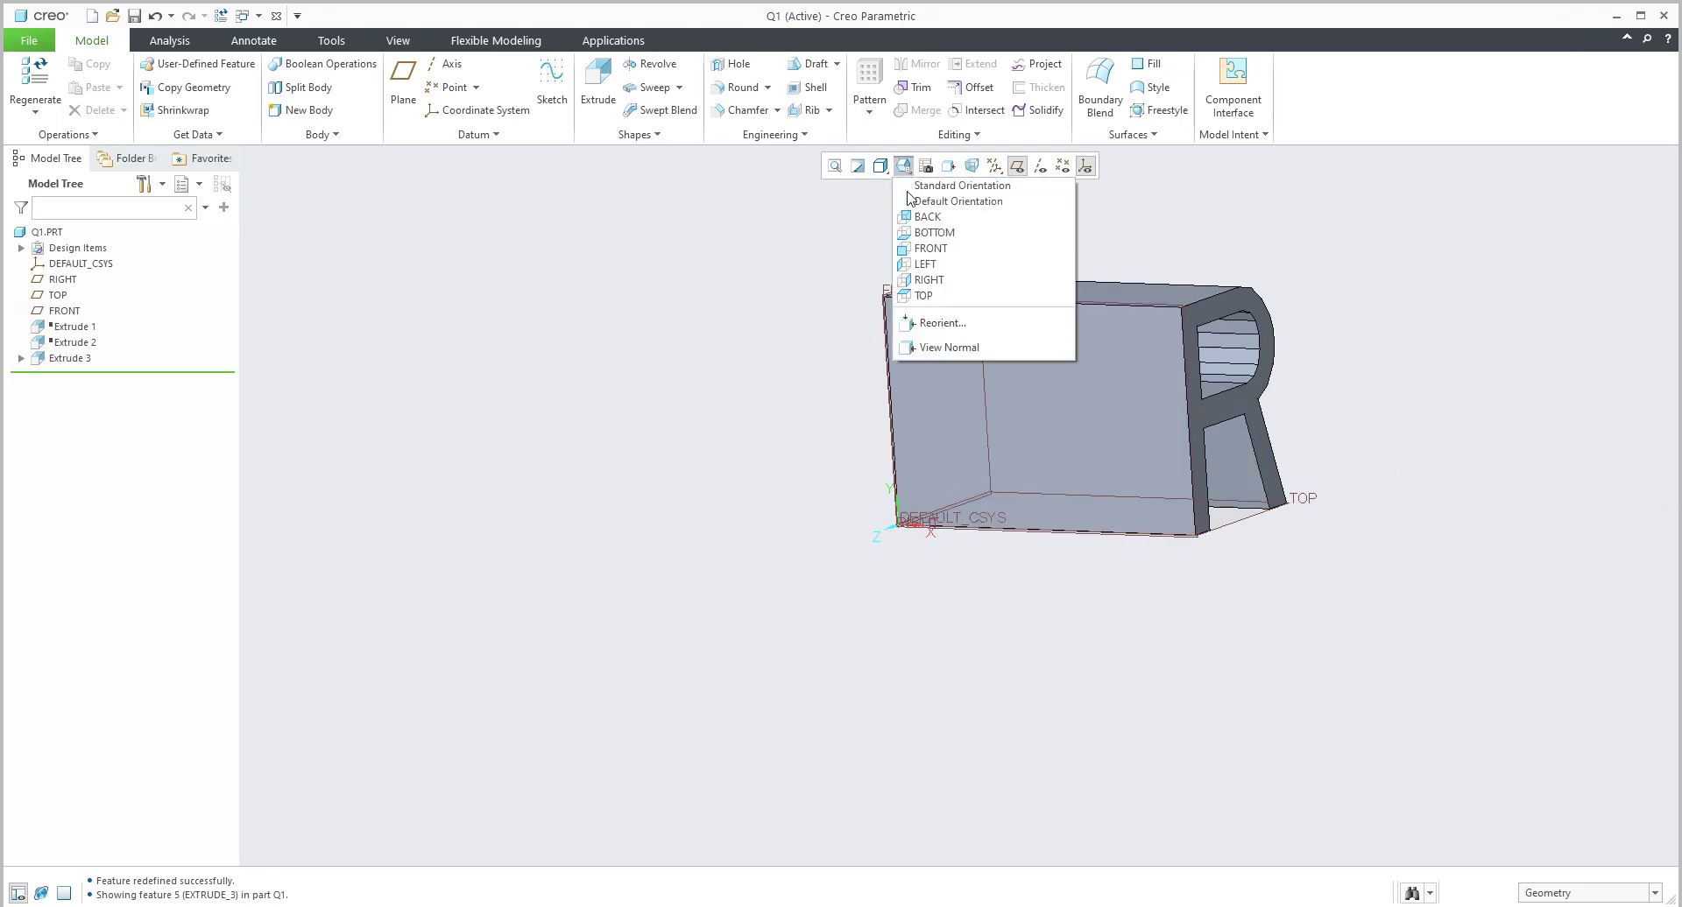
click(931, 294)
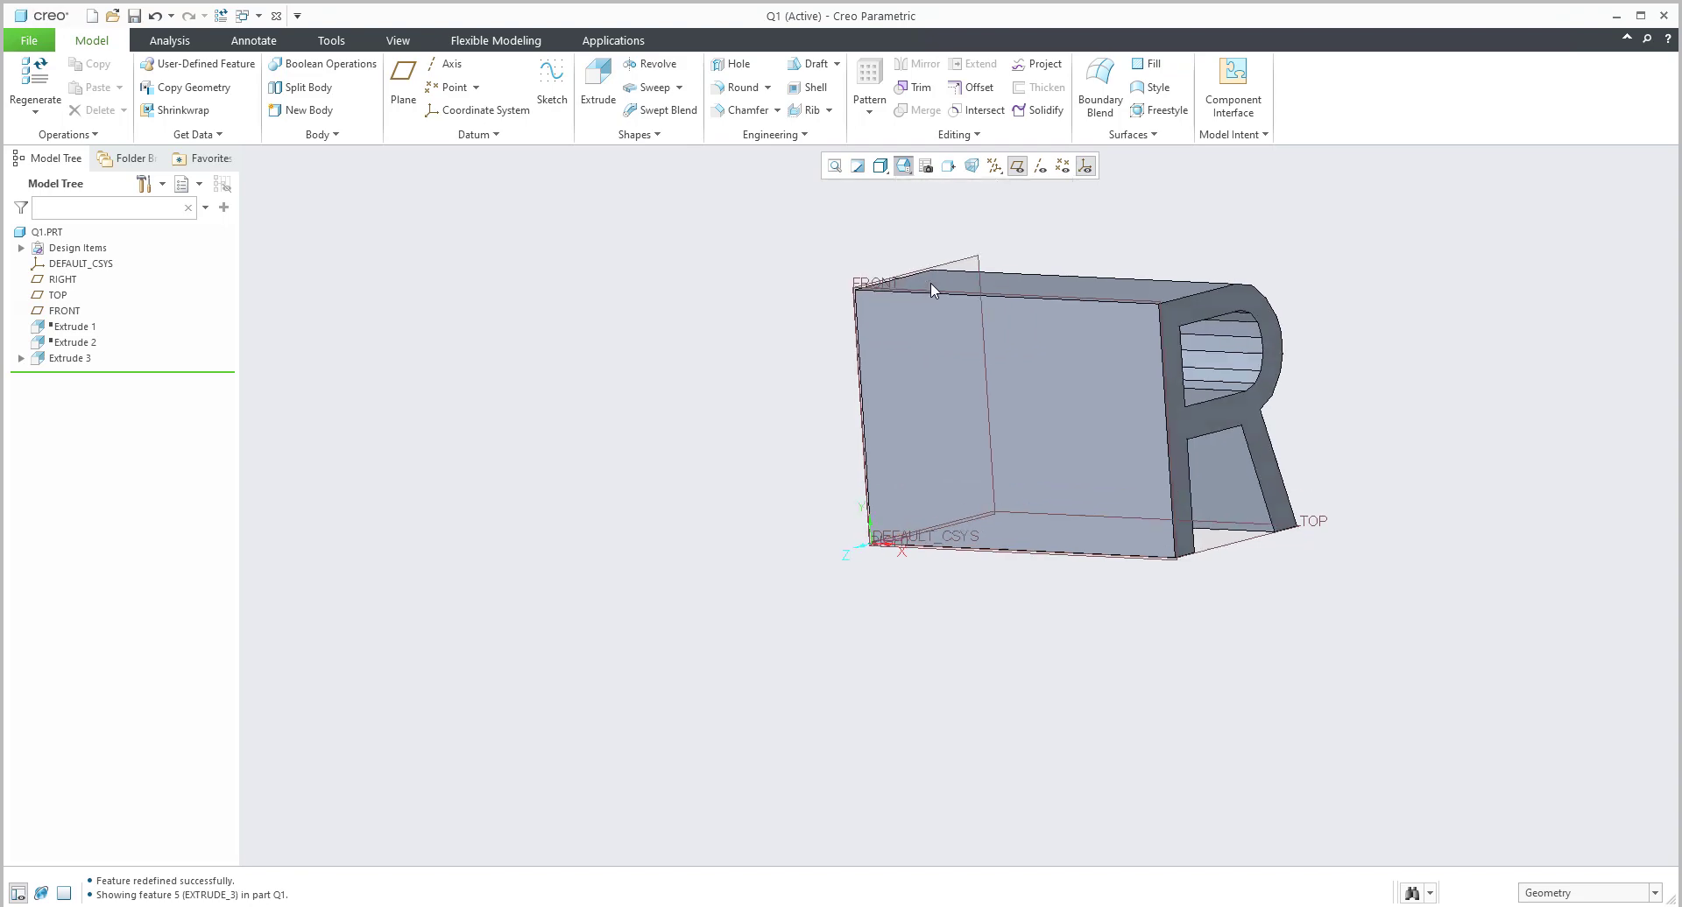
Orient the view normal to the end face of the extruded letter R.
key(ctrl+d)
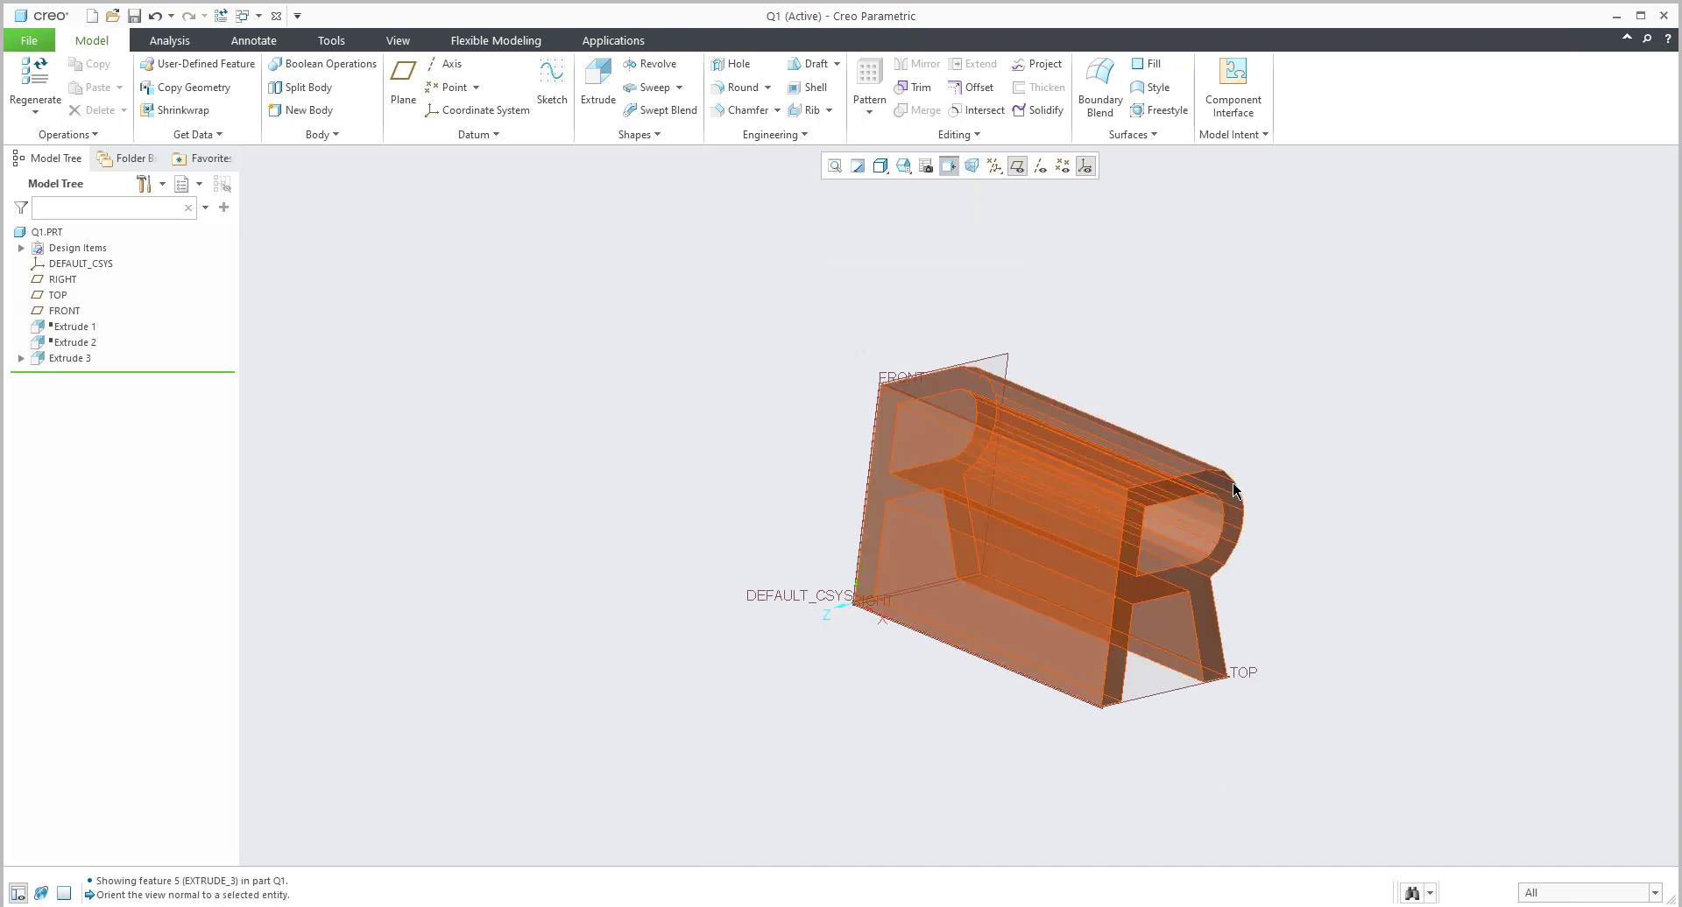
click(1232, 501)
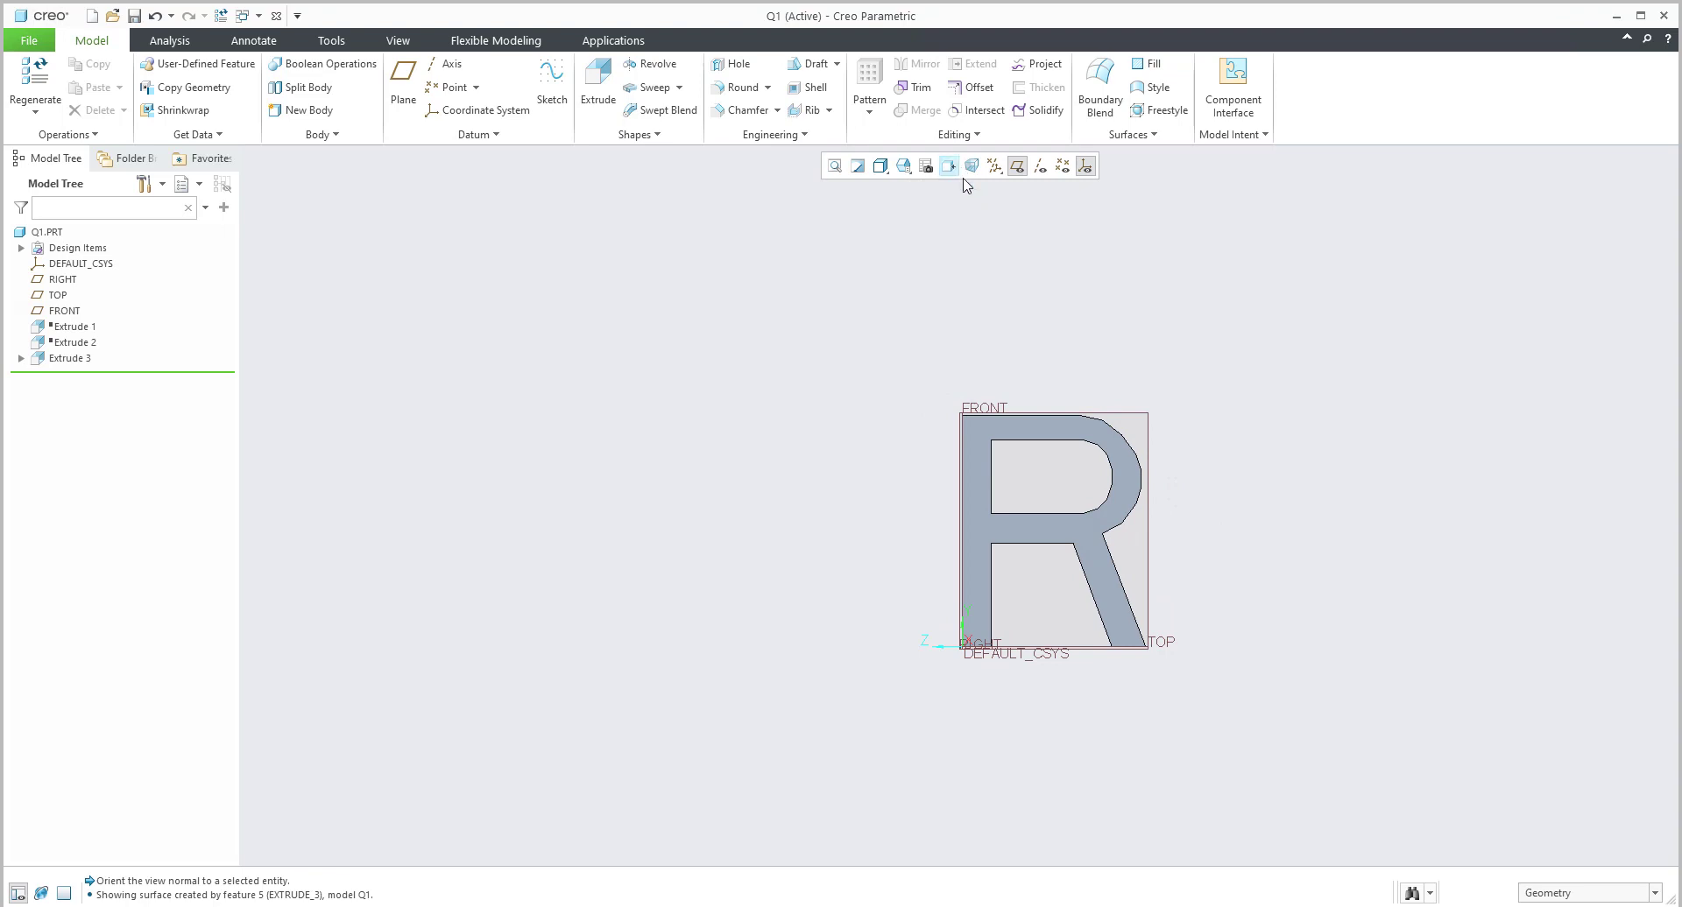
scroll(1219, 560, up, 4)
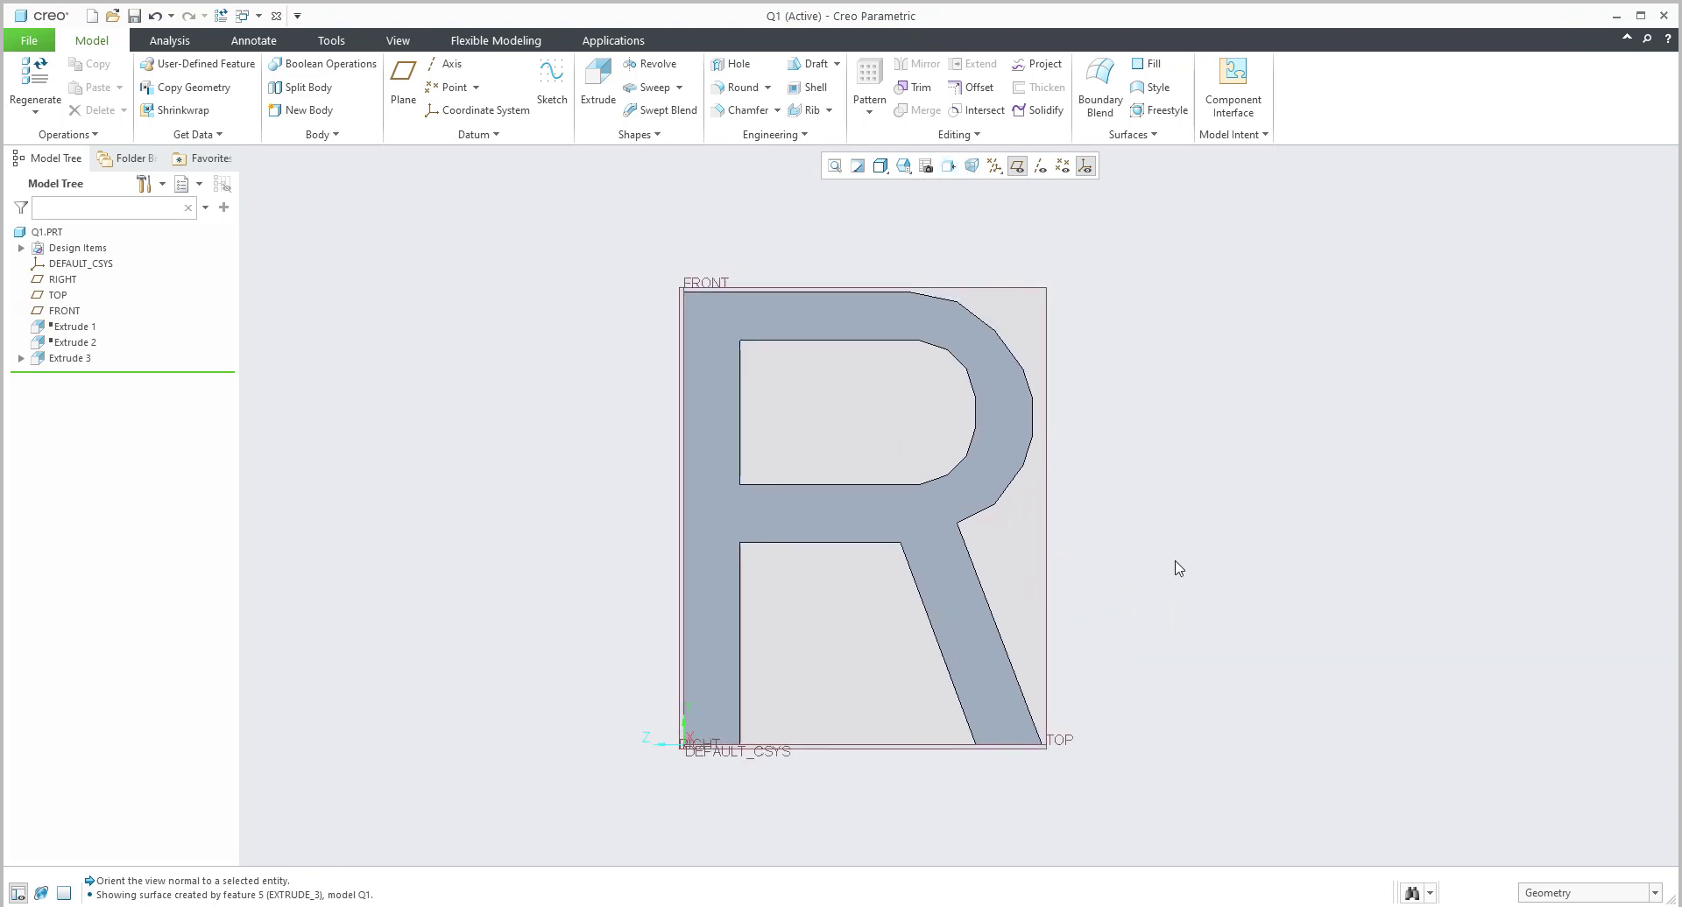
click(74, 359)
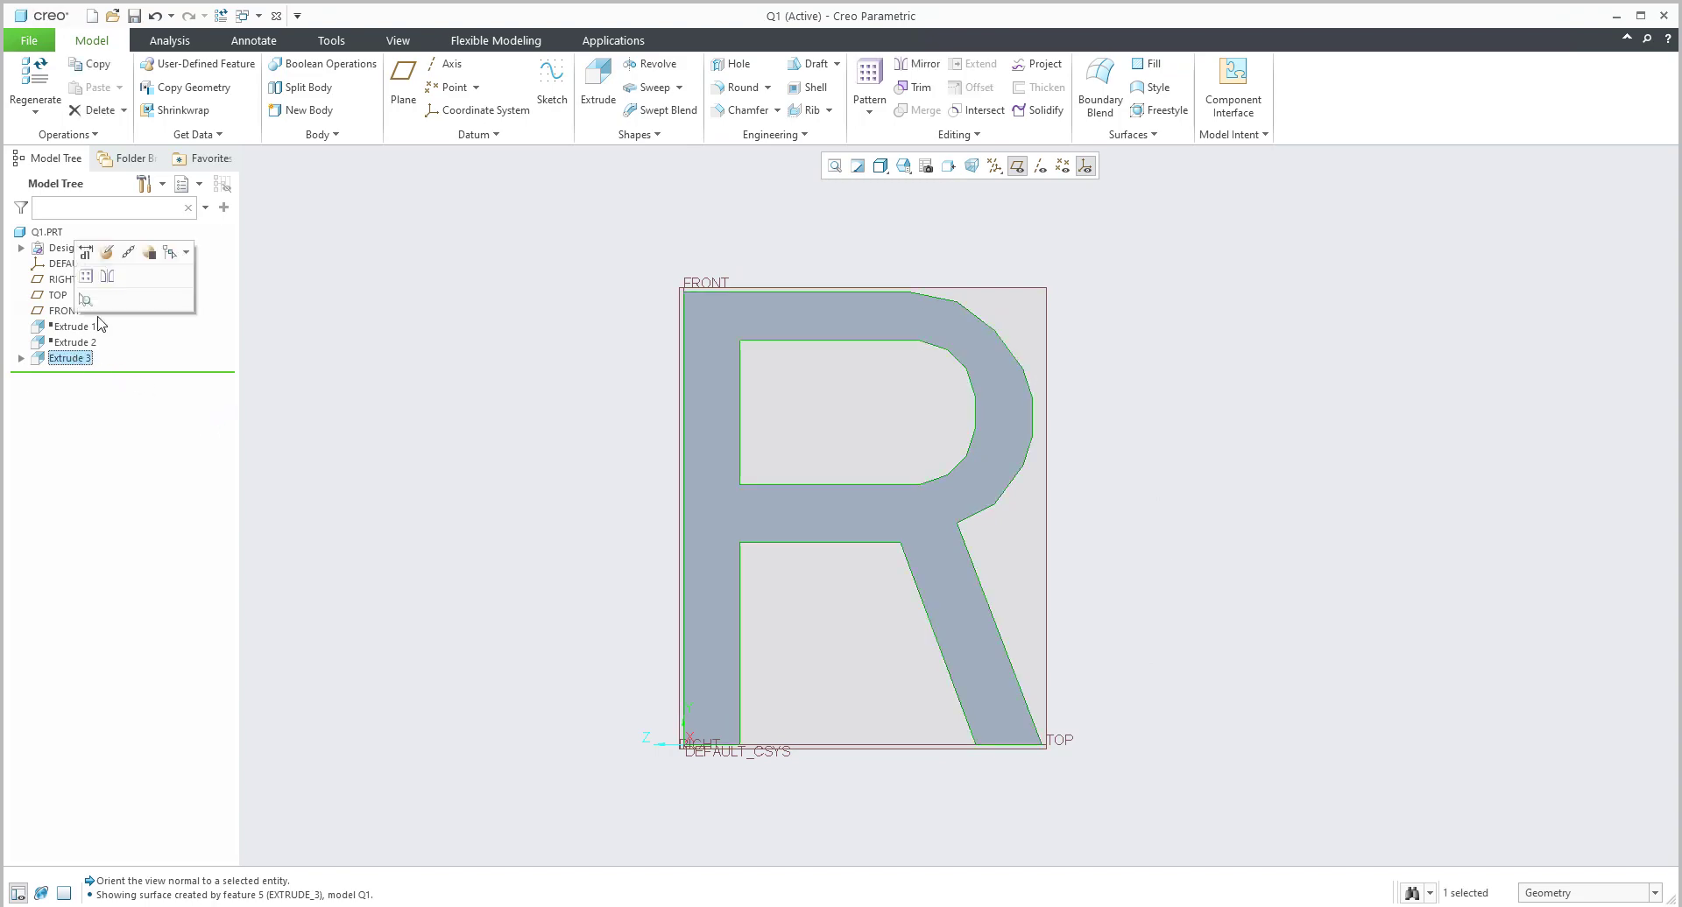
click(107, 254)
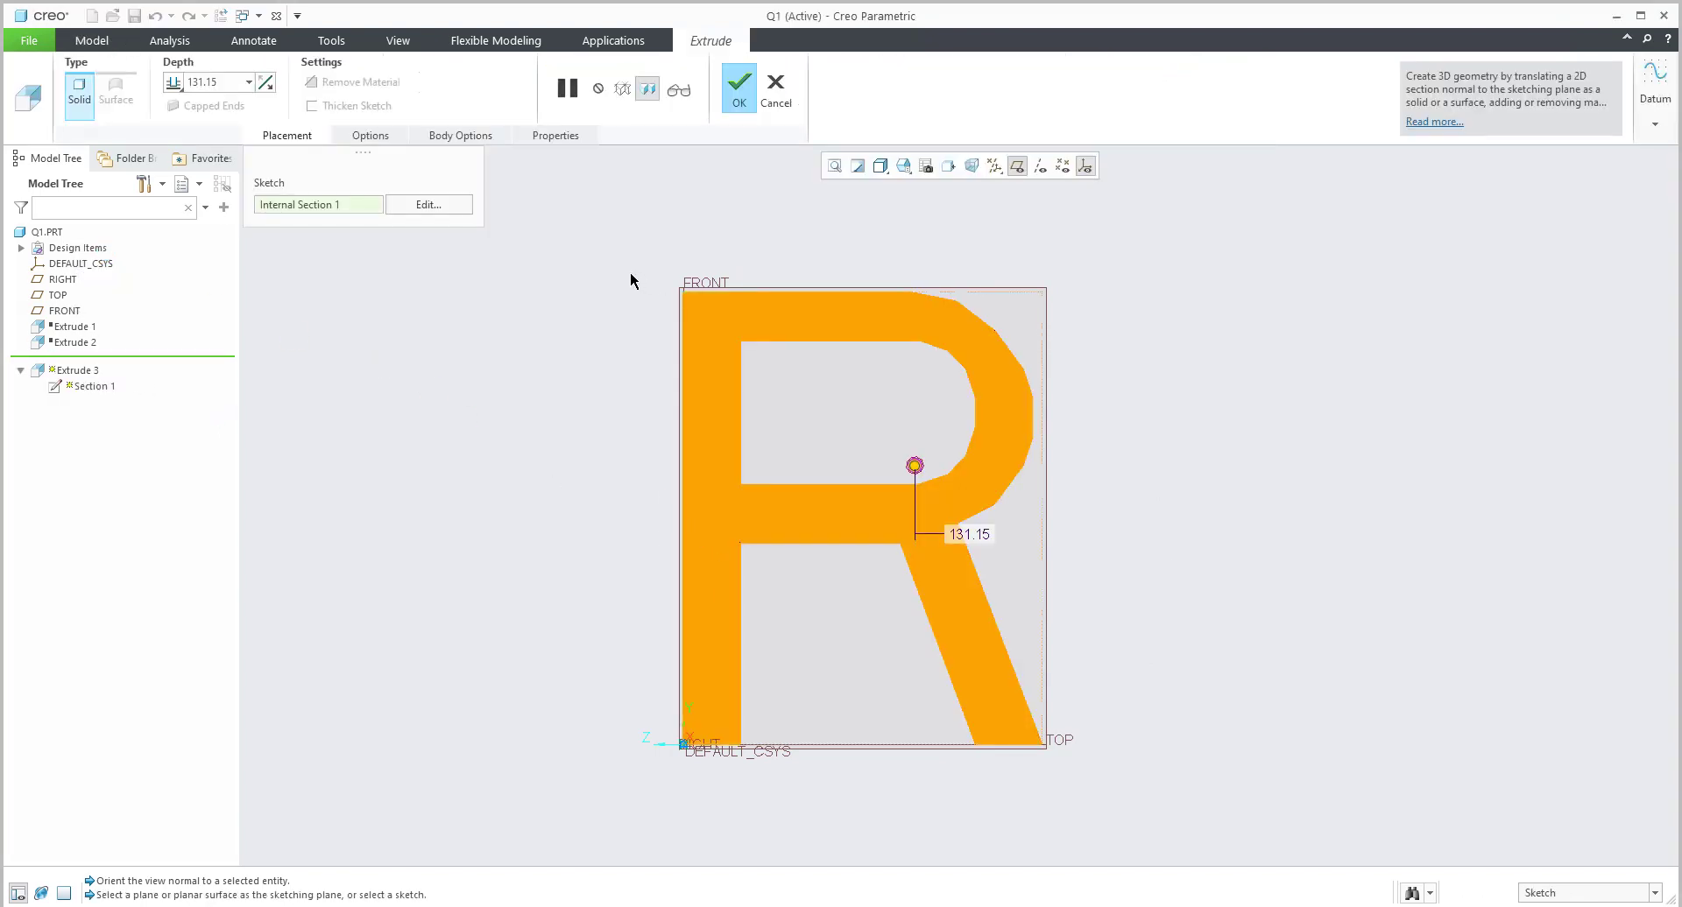
middle_click(309, 395)
Suppress Extrude 3, restore the default orientation and clear the selection.
right_click(85, 367)
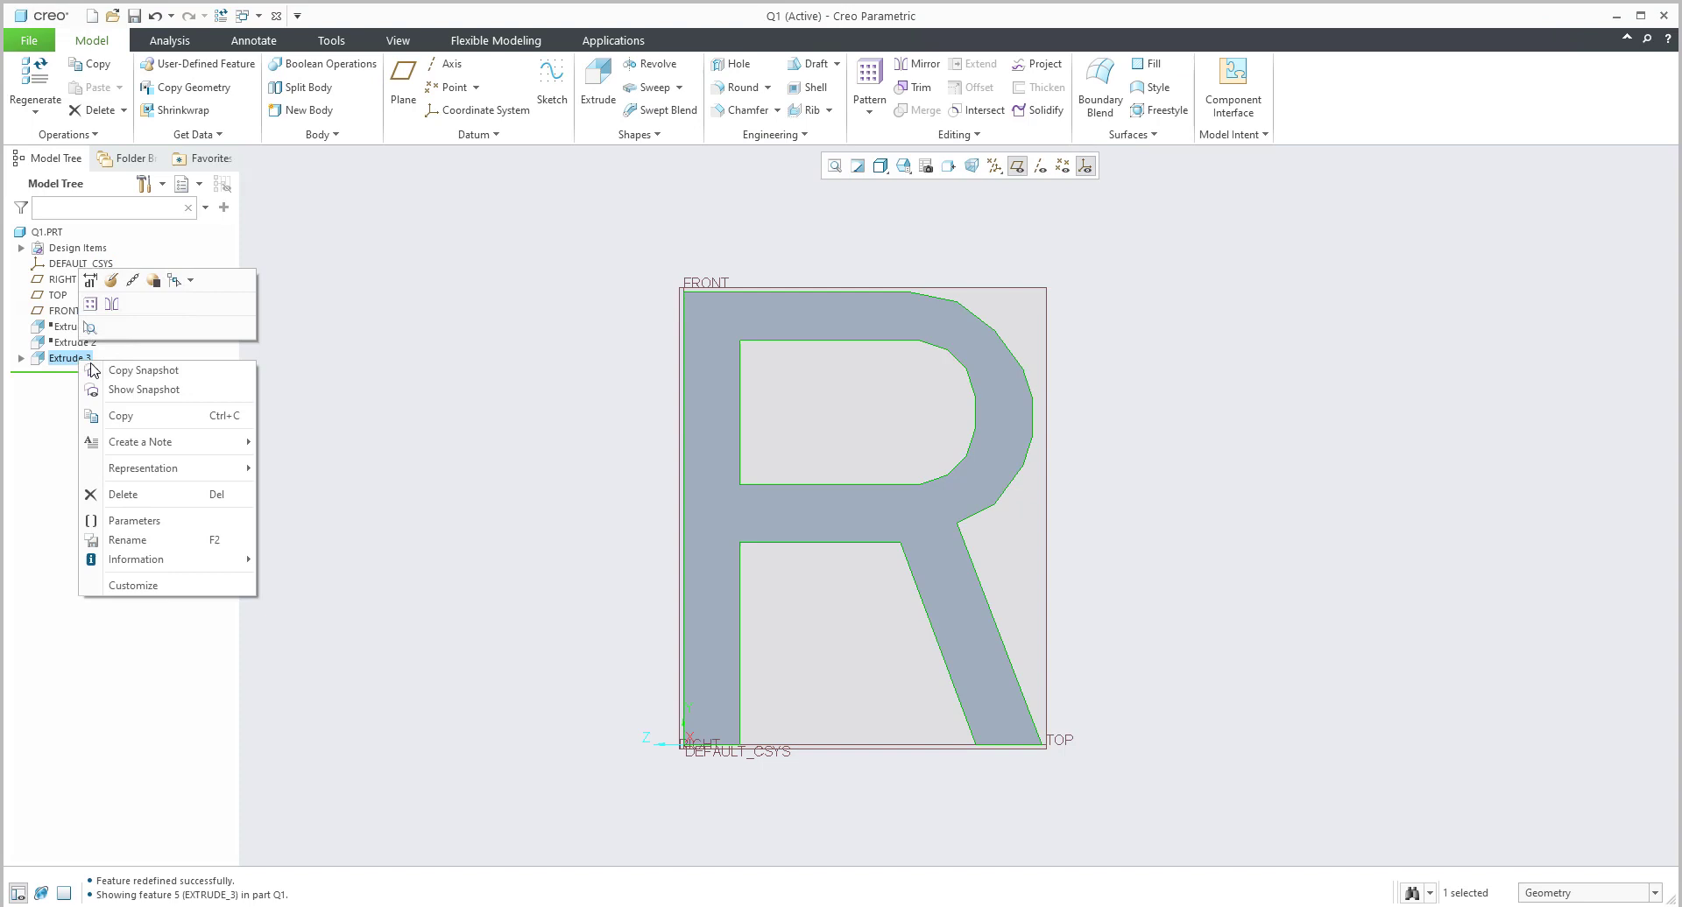
click(151, 278)
click(796, 486)
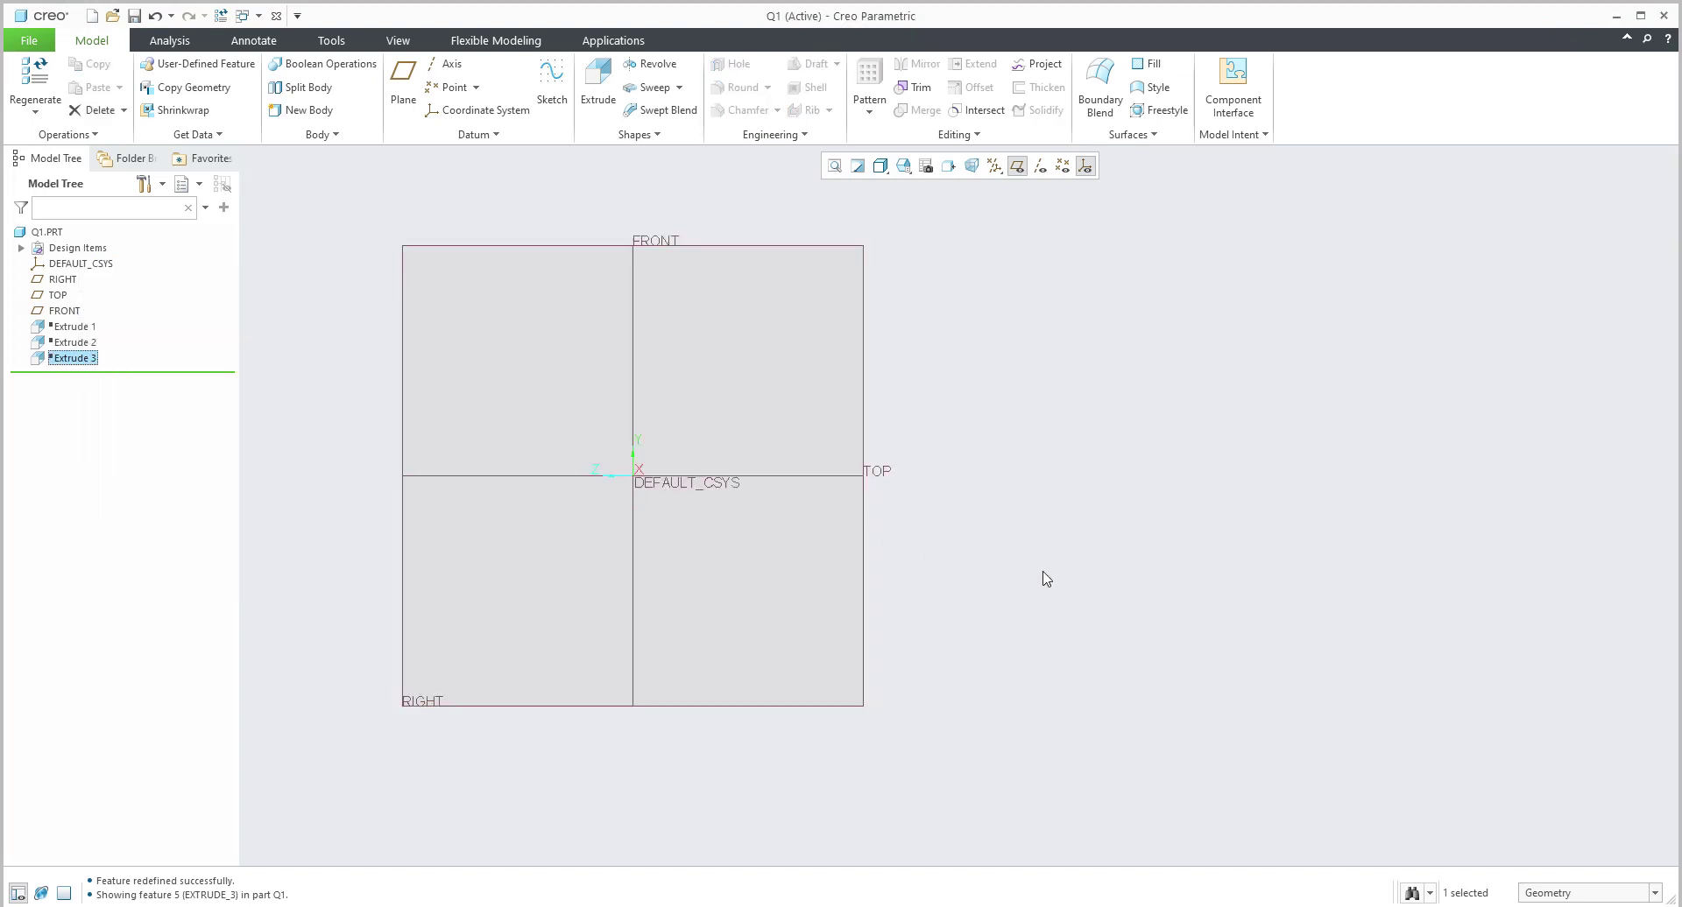
key(ctrl+d)
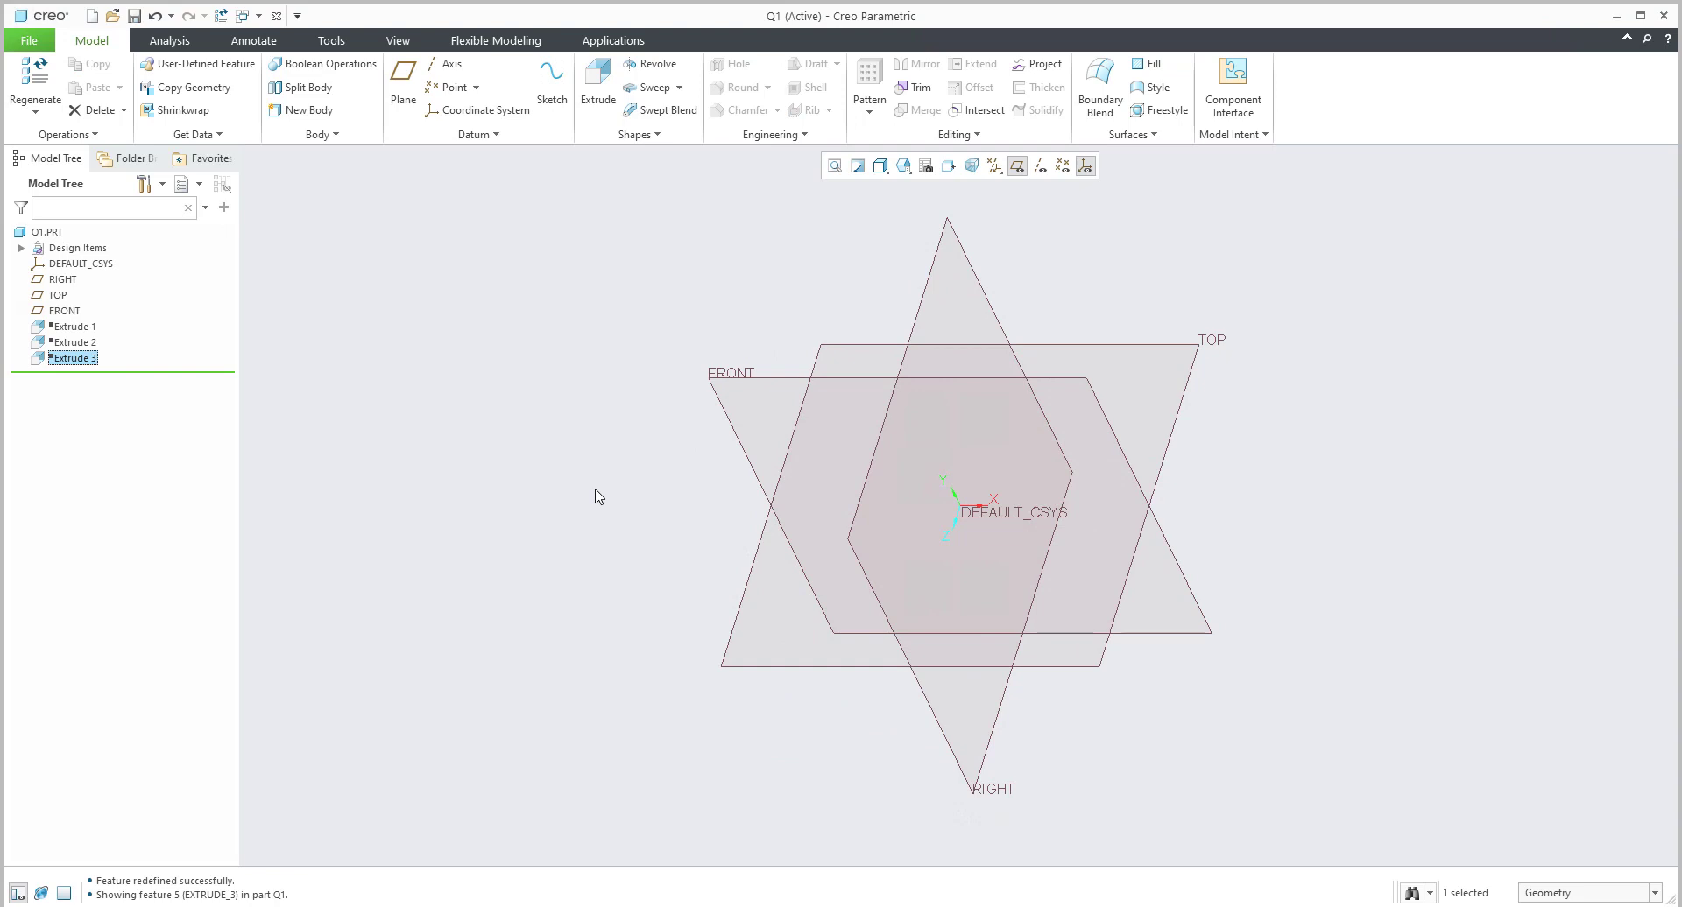
click(558, 505)
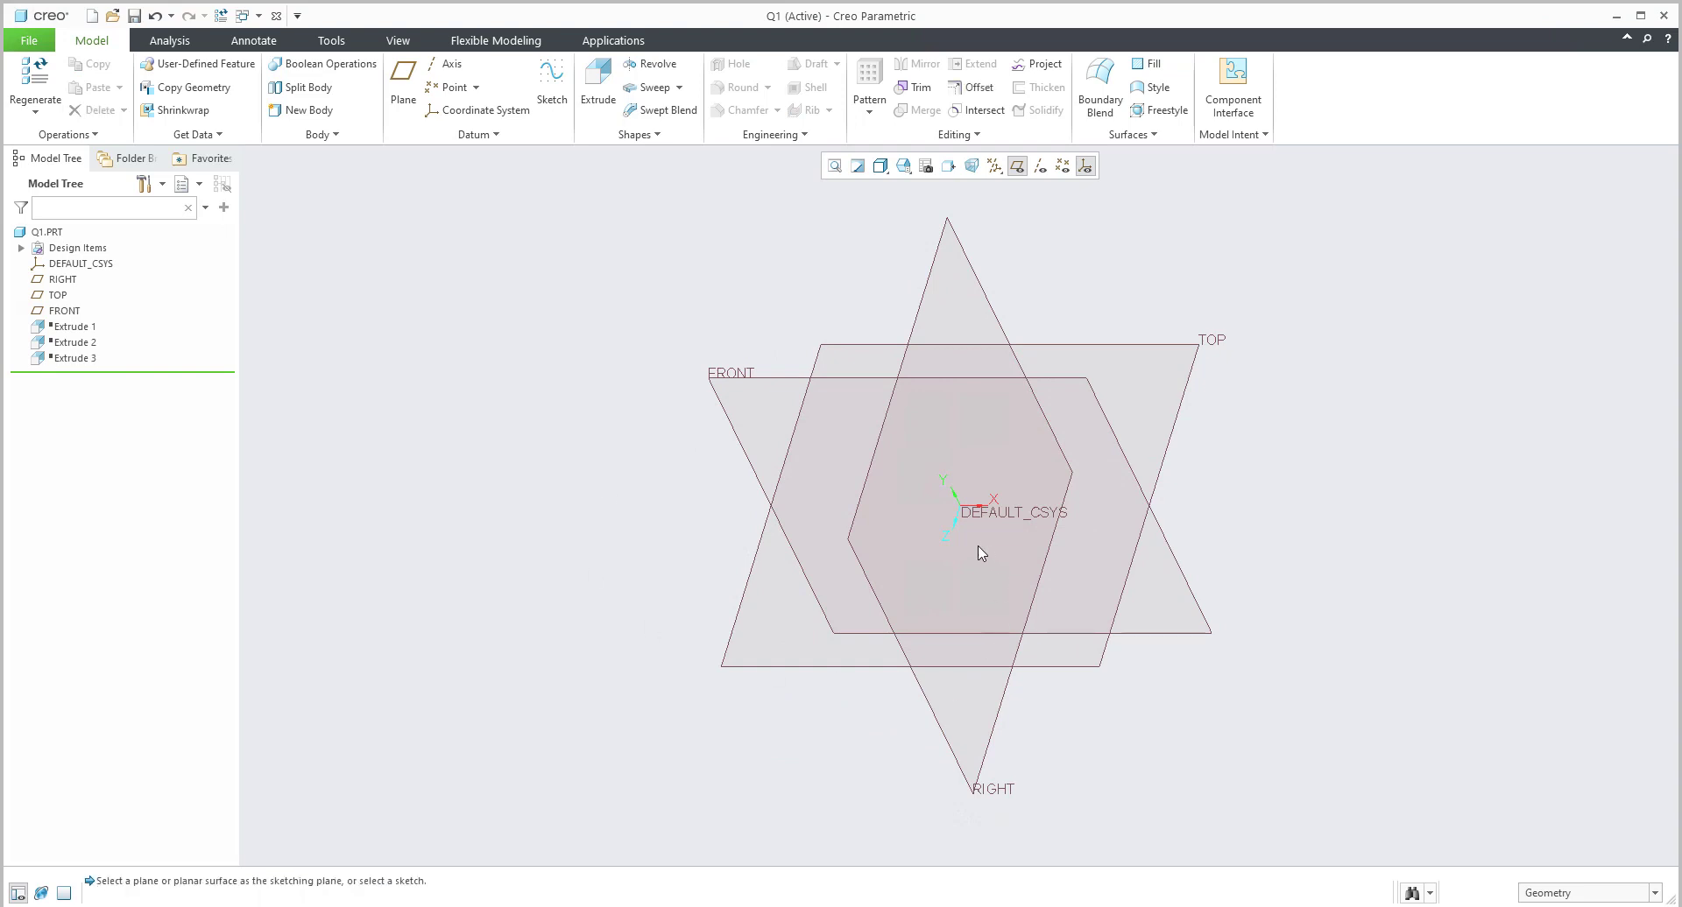
Start a Revolve sketch on the RIGHT datum plane and draw a datum centerline through the origin along the TOP plane.
click(649, 65)
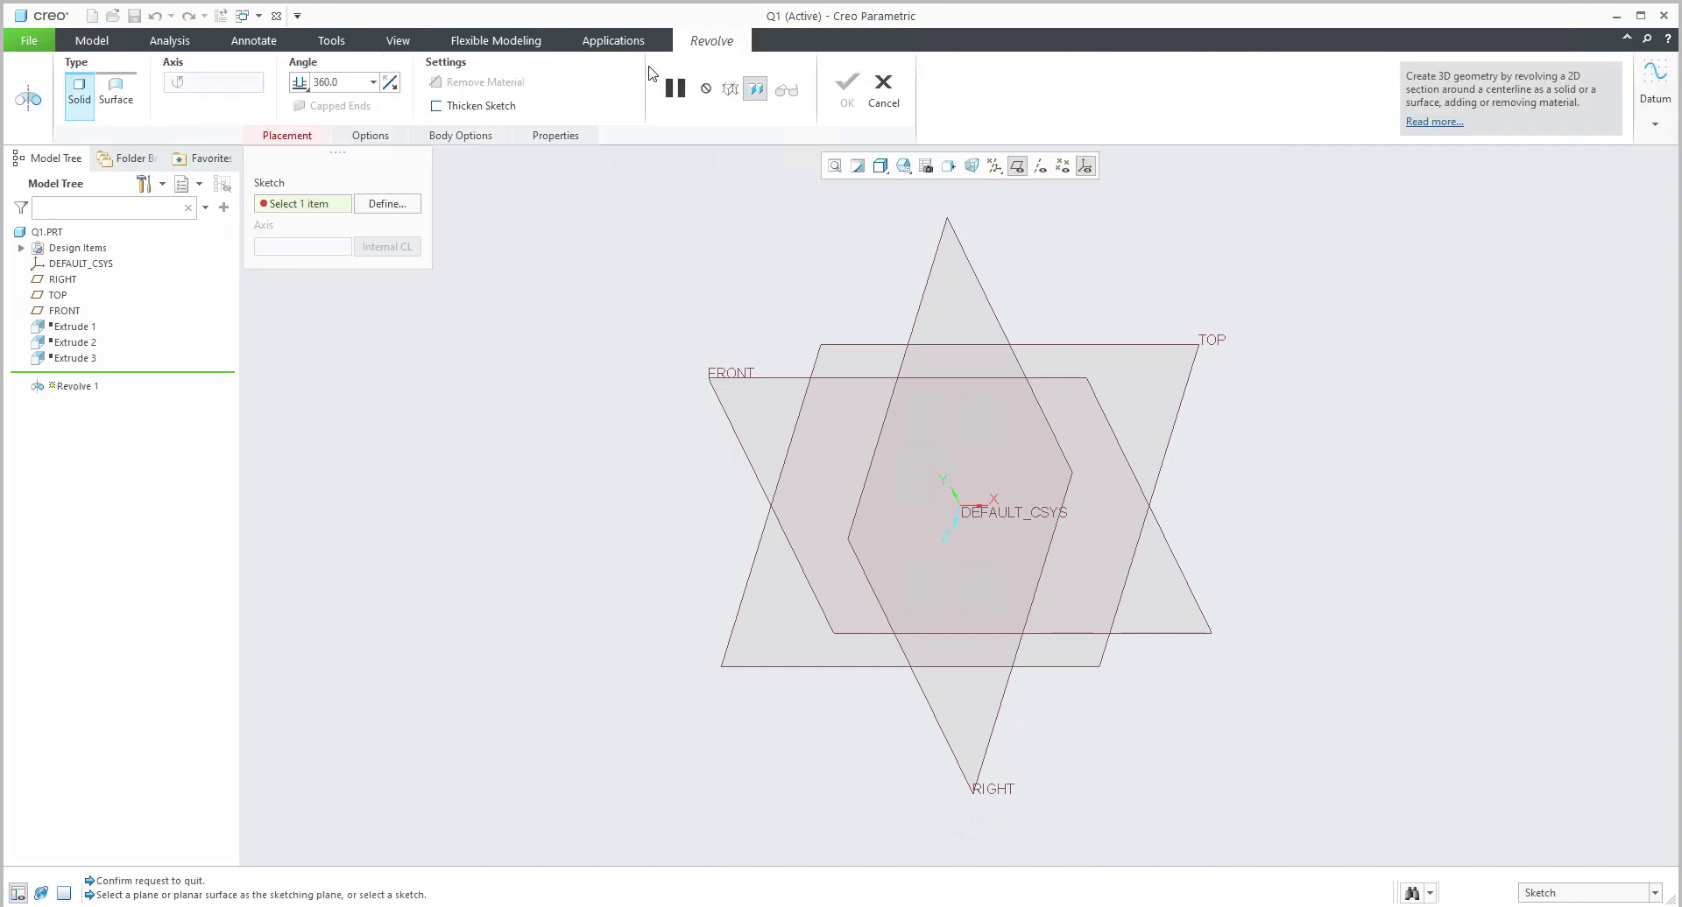
click(922, 296)
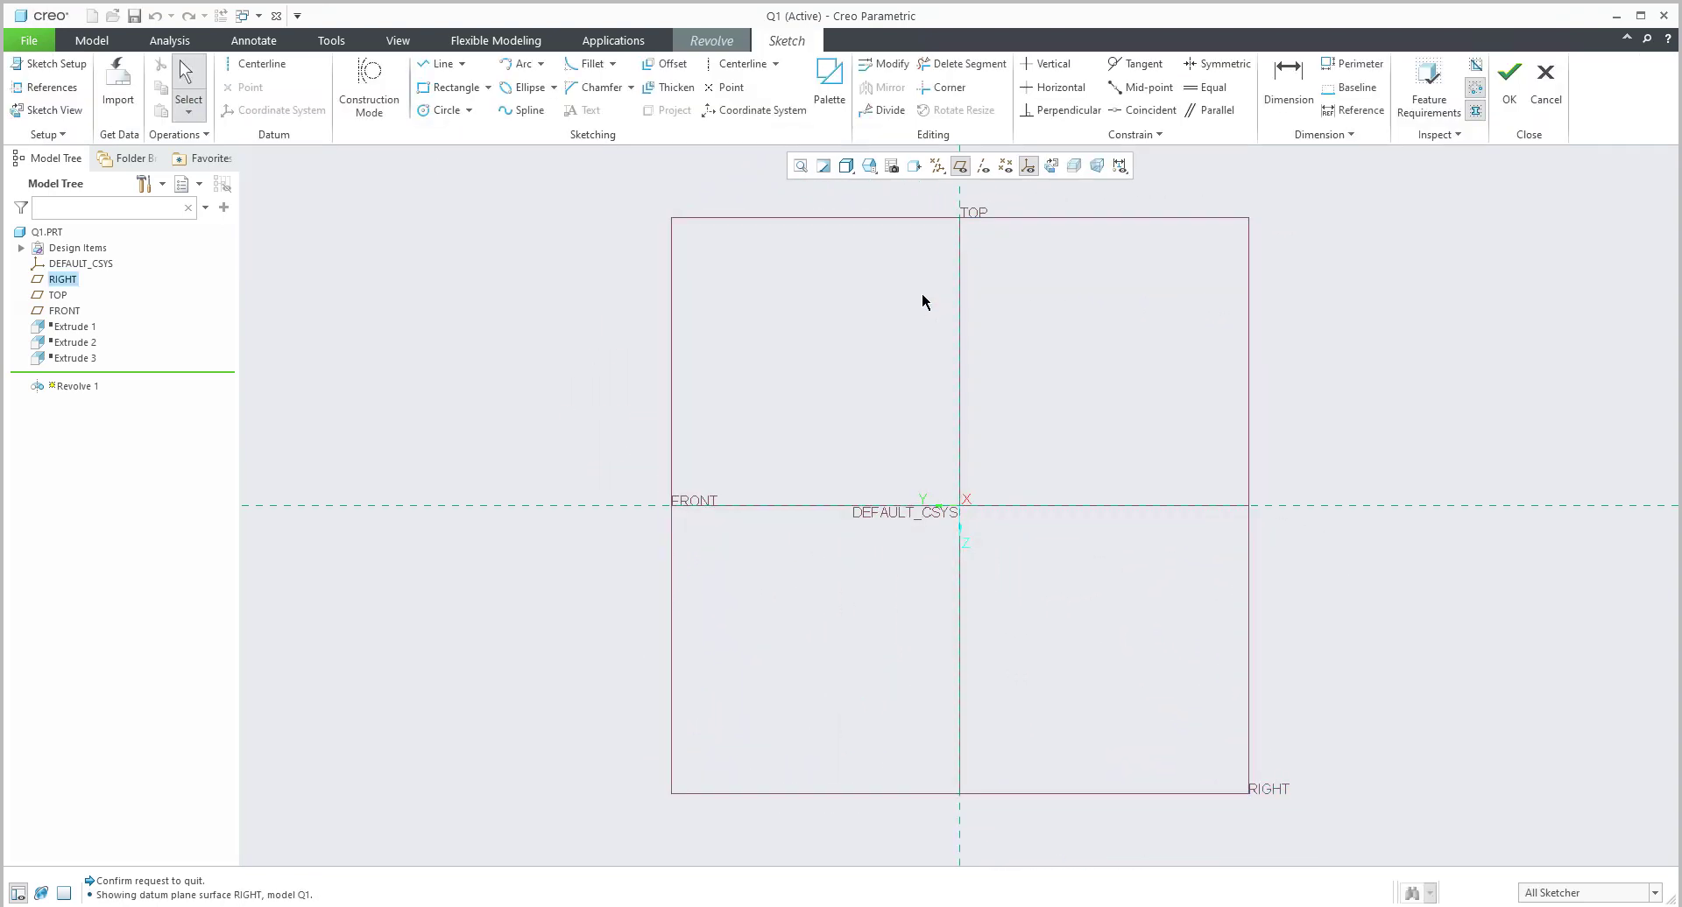
key(ctrl+d)
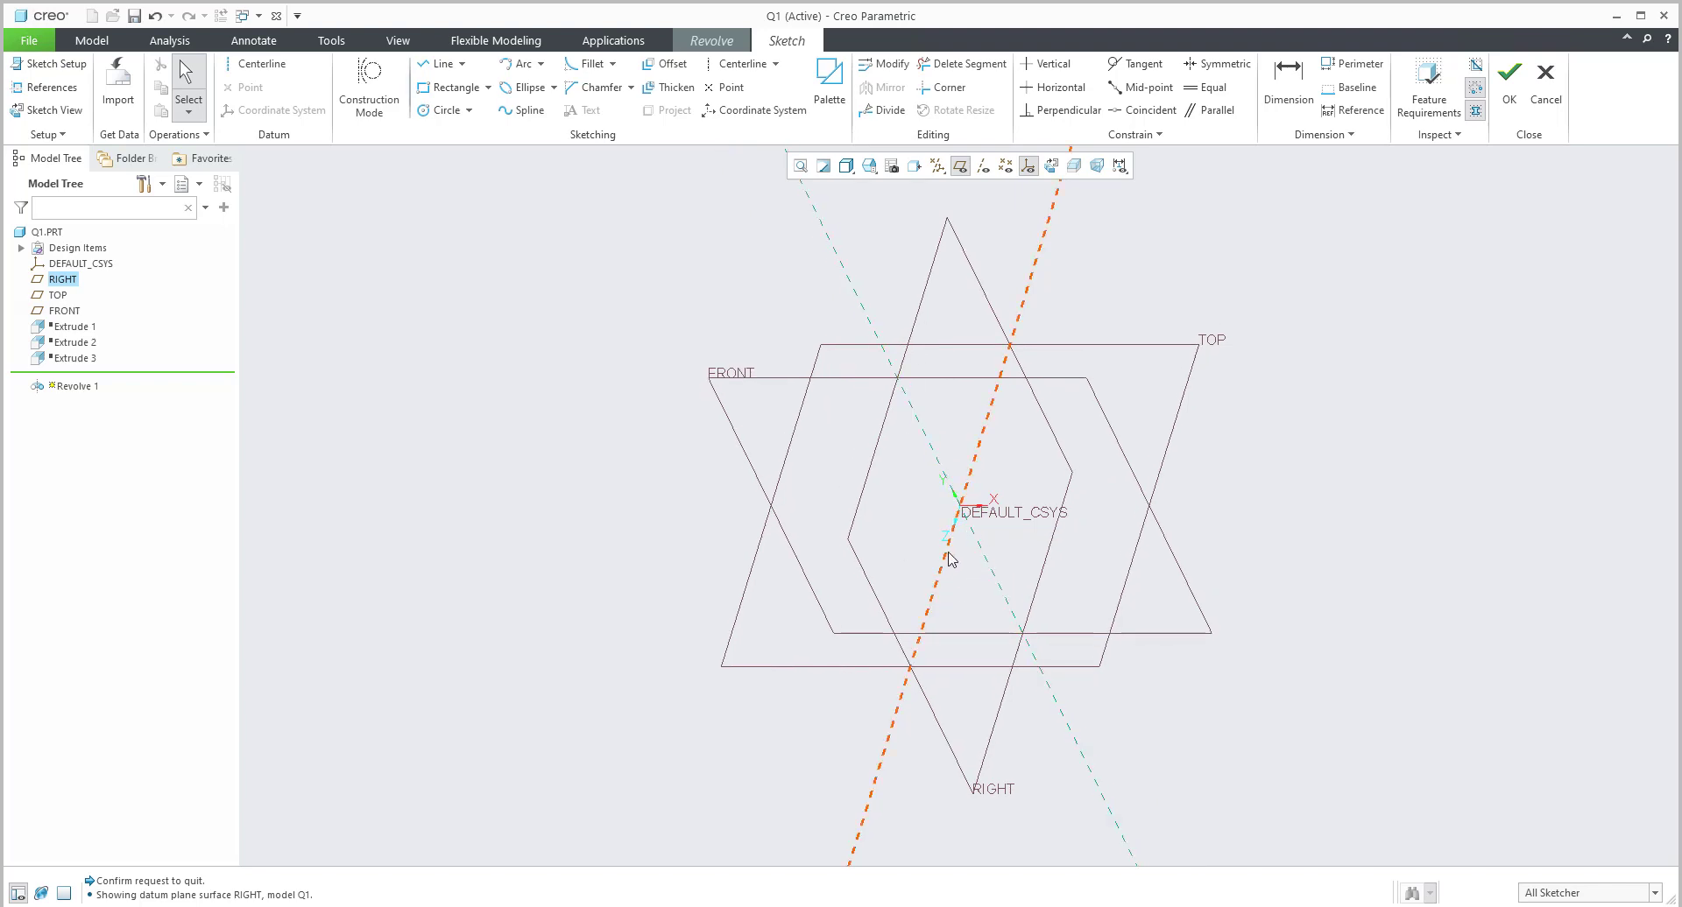
mouse_move(946, 557)
middle_down()
mouse_move(935, 487)
mouse_move(893, 503)
mouse_move(920, 543)
middle_up()
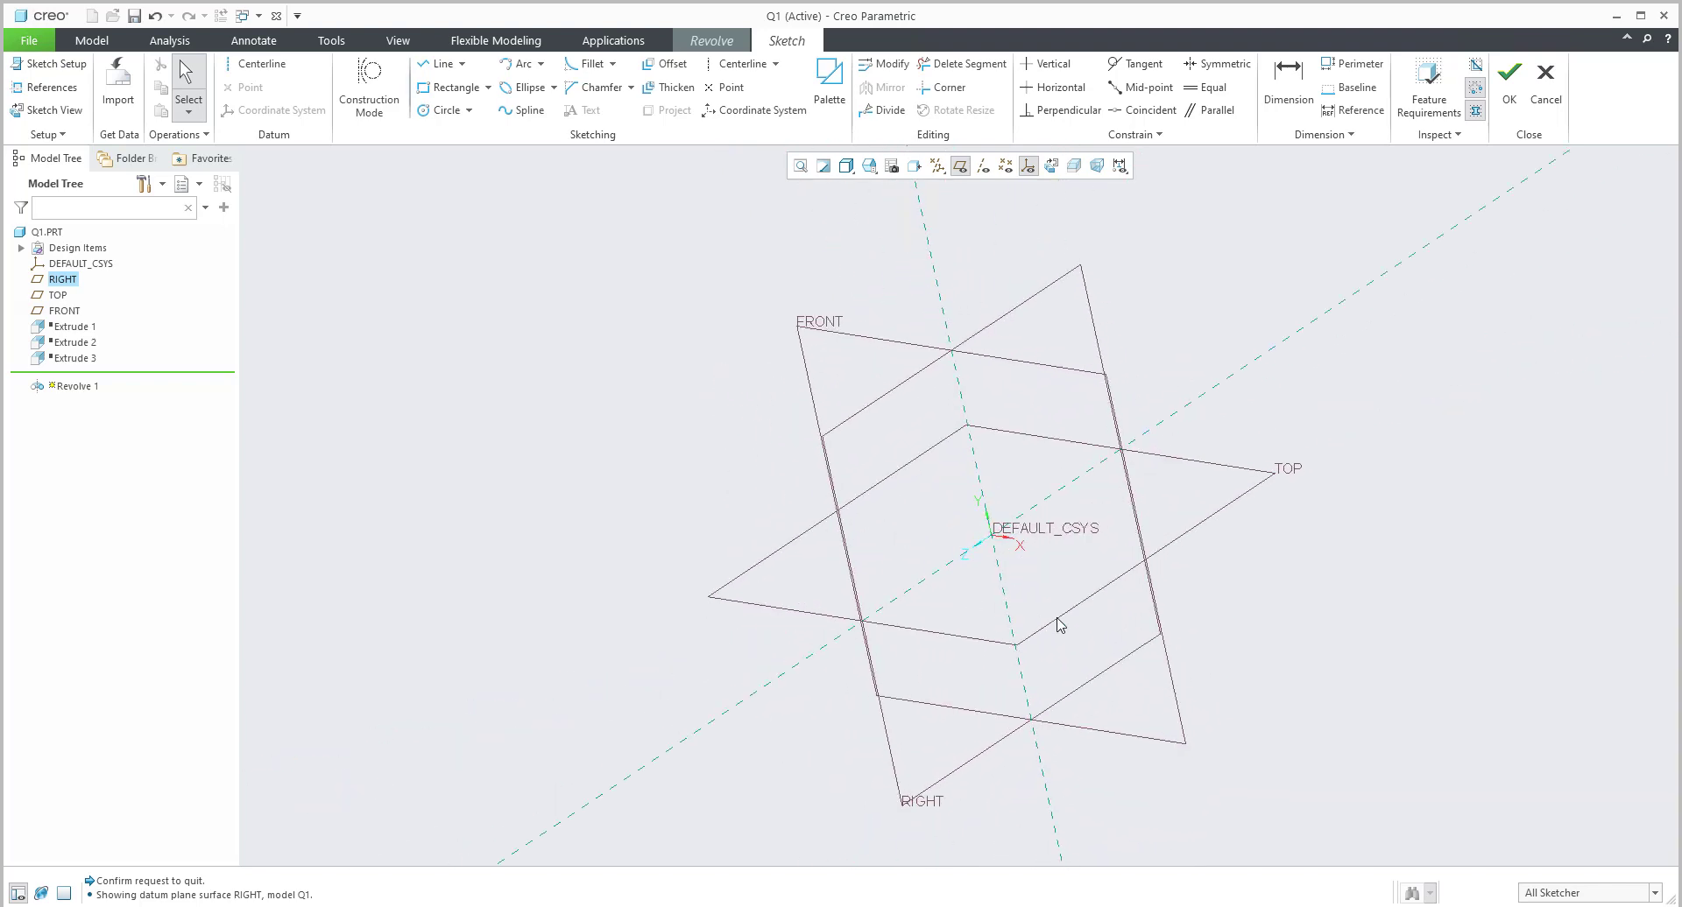
click(256, 64)
click(988, 536)
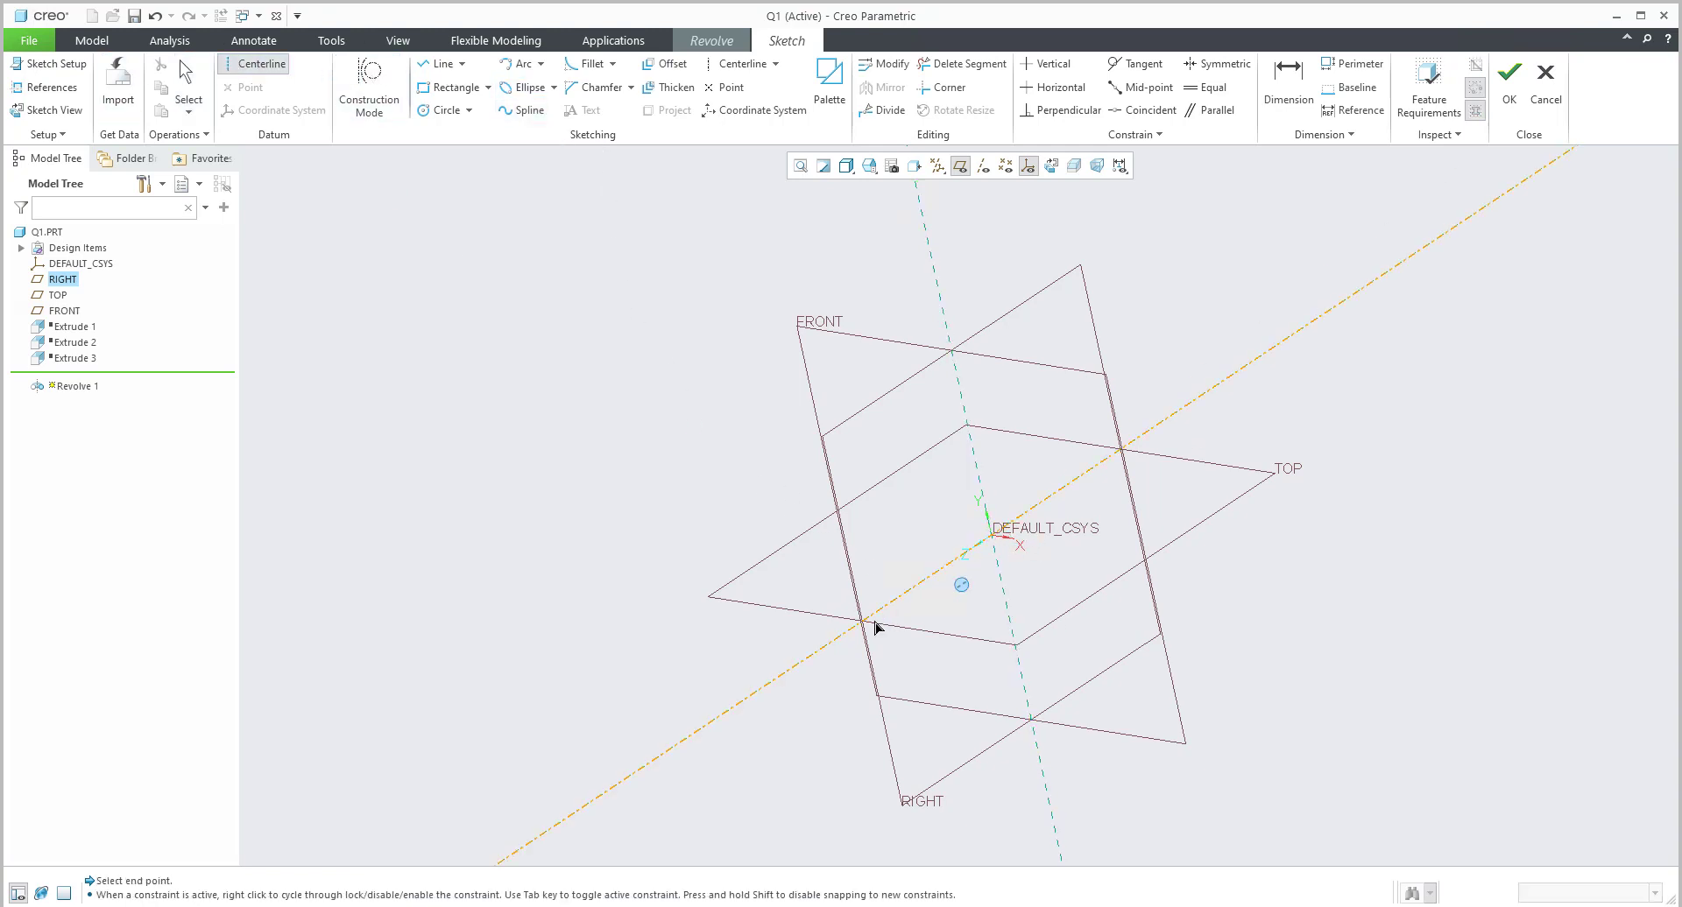
click(780, 606)
middle_click(635, 512)
Sketch a closed stepped profile from the origin along the centerline, its larger section about 185 long and 263 diameter, the smaller about 142 diameter.
click(443, 64)
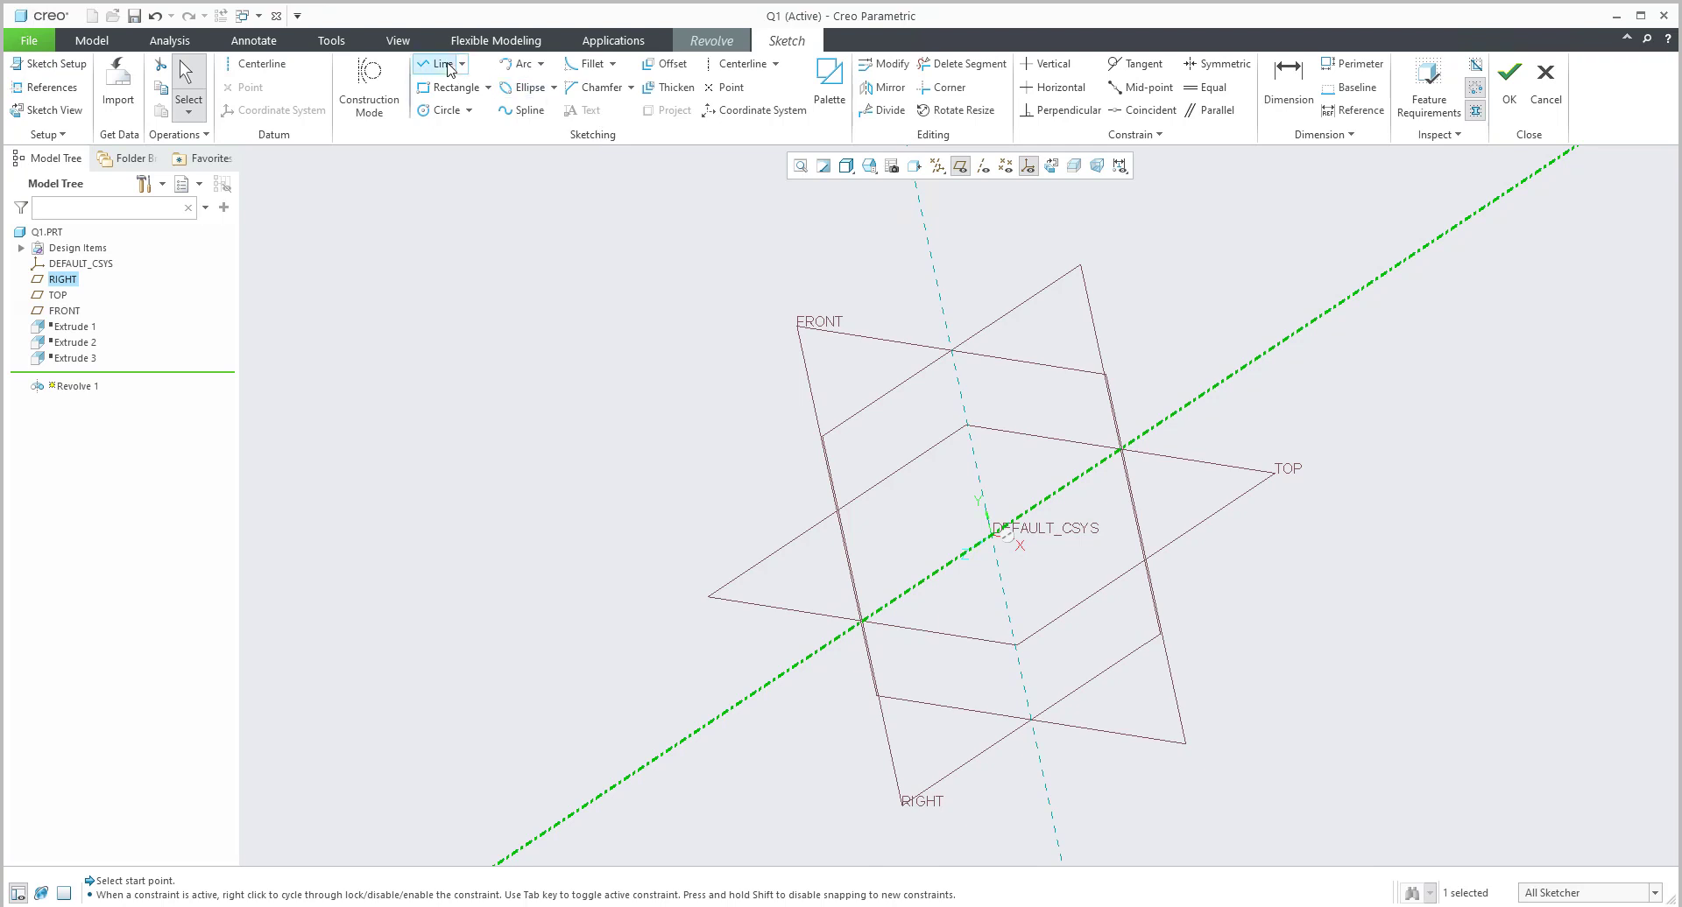
click(989, 535)
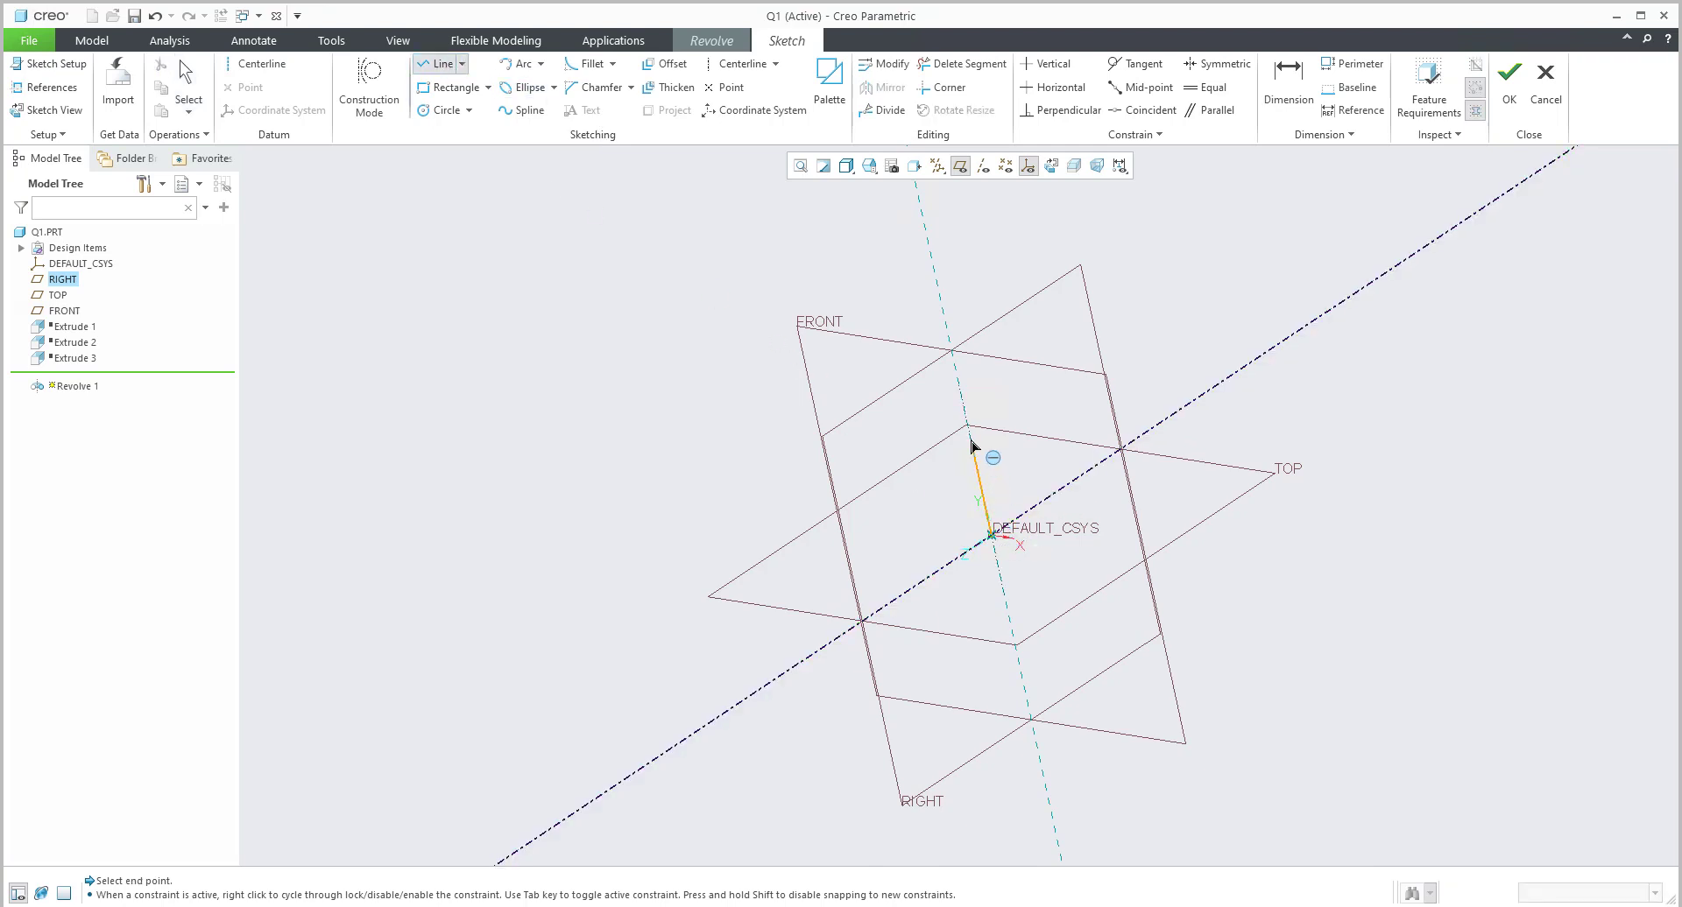
click(969, 440)
click(875, 502)
click(886, 545)
click(1049, 172)
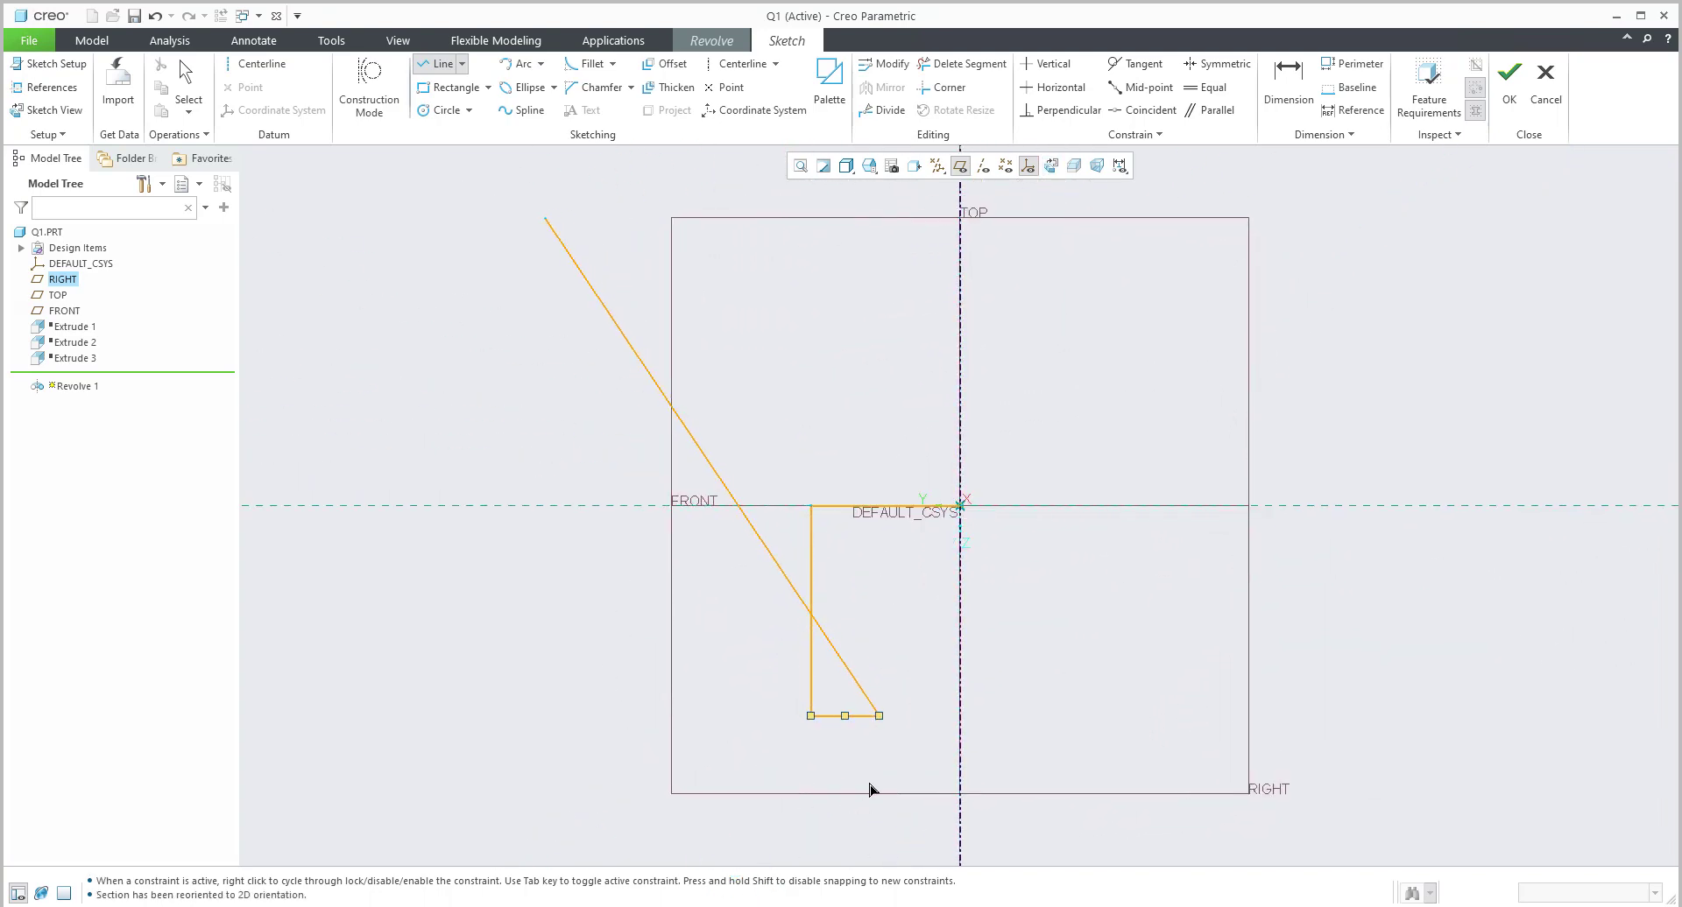
click(879, 785)
click(960, 785)
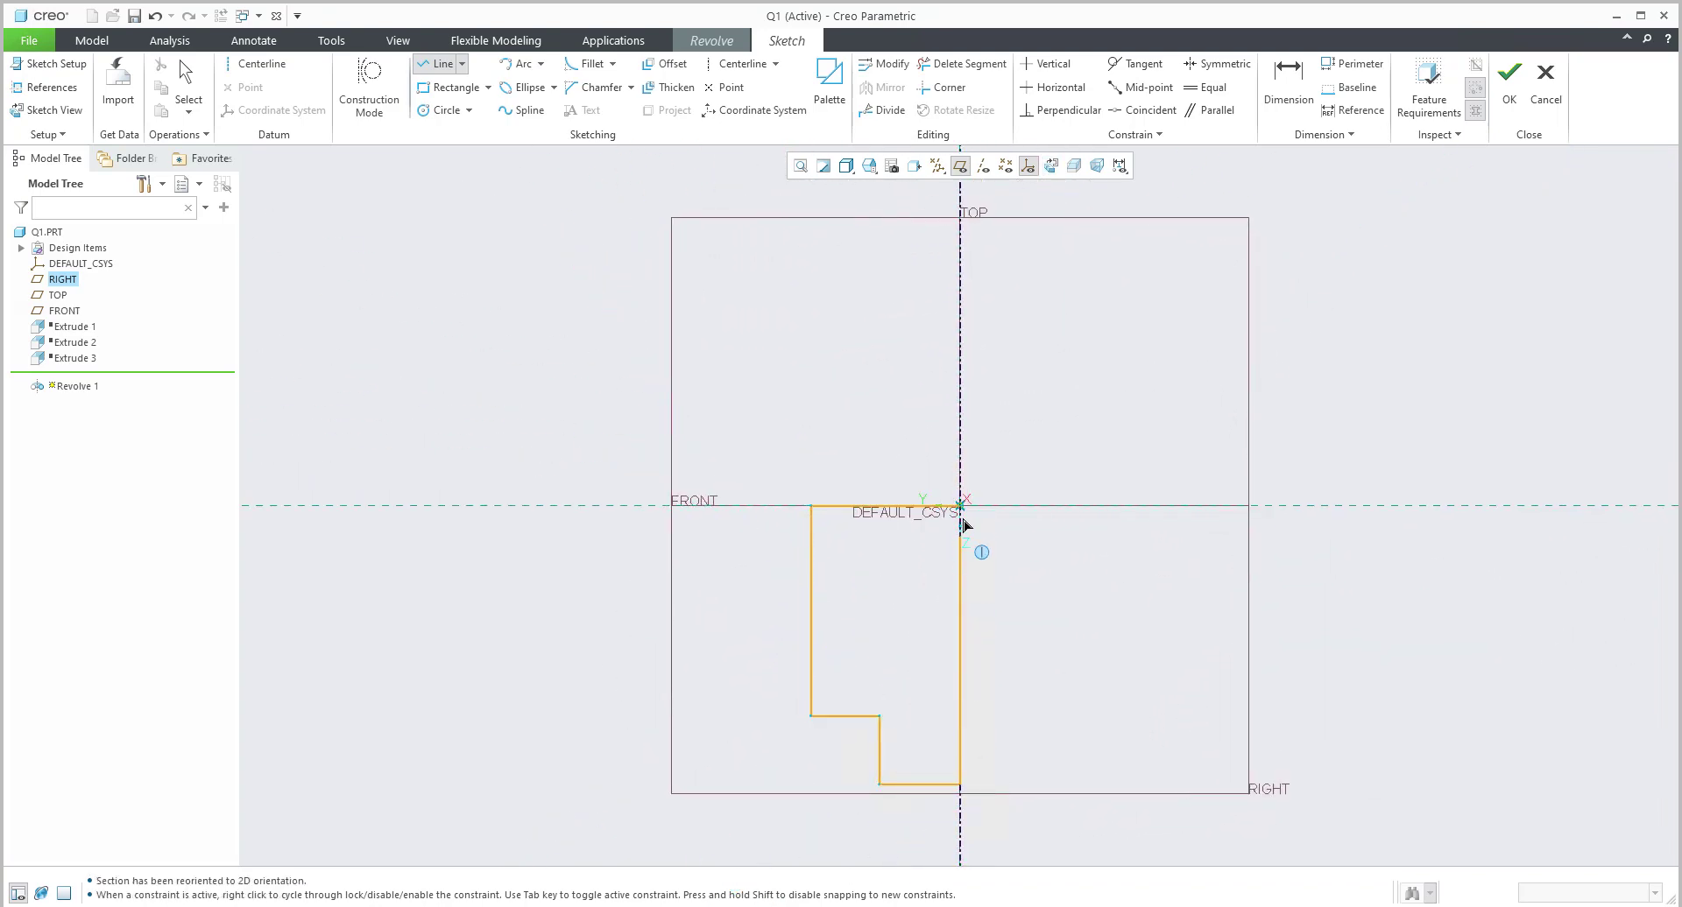
click(962, 506)
middle_click(1033, 552)
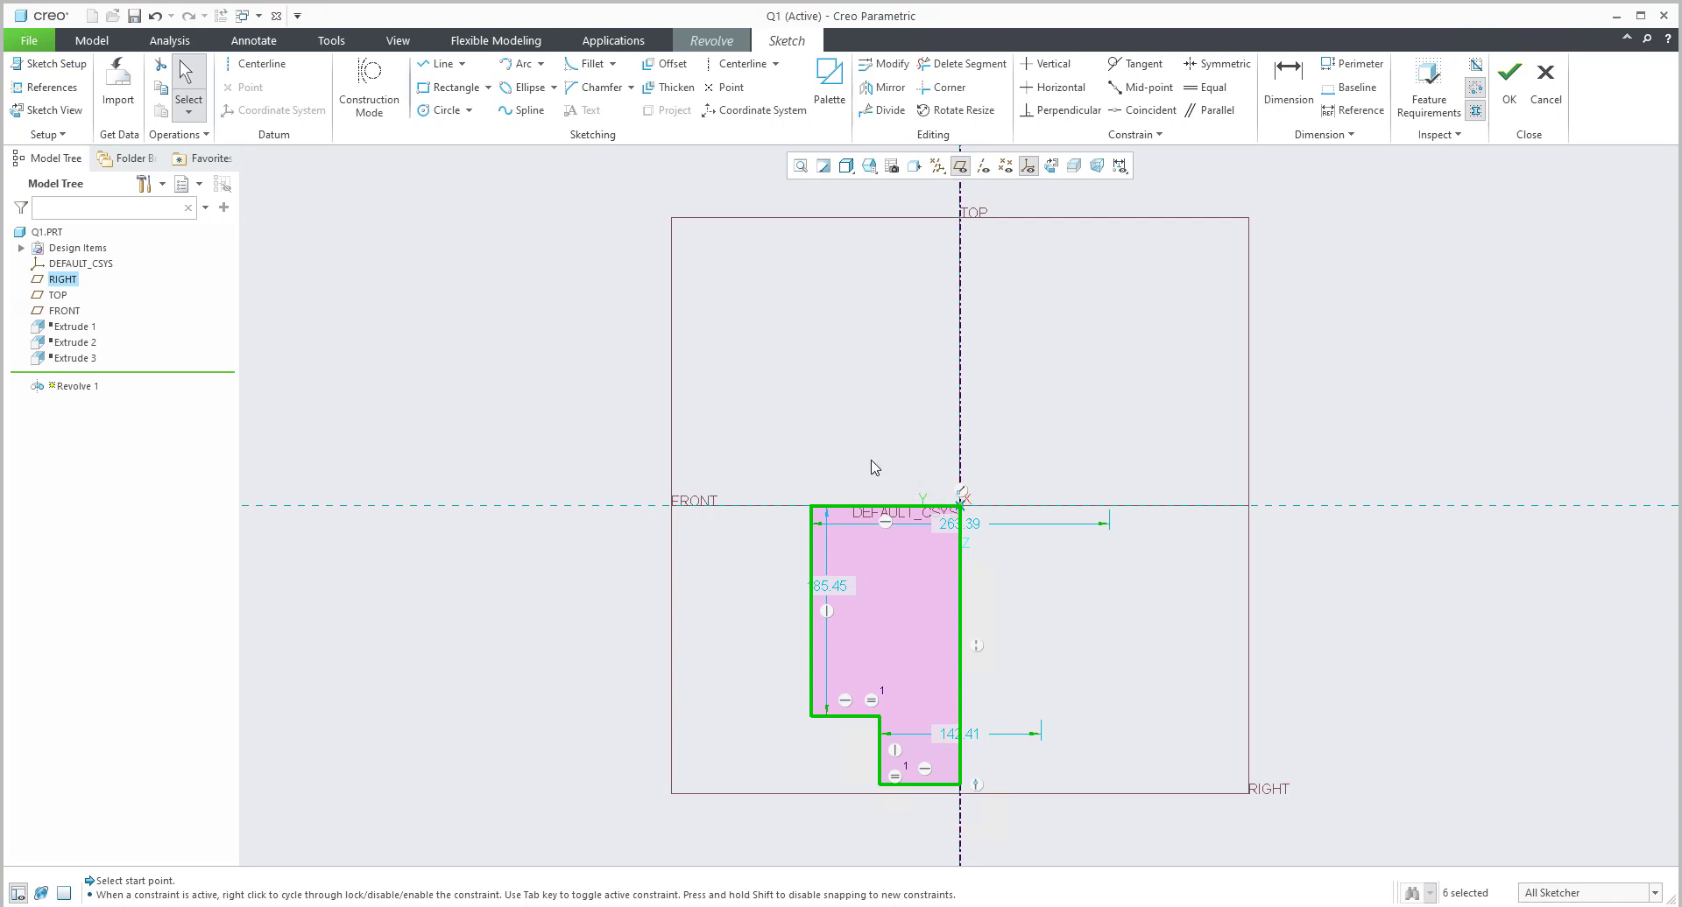
Set the revolve centerline as the sketch's horizontal reference and flip the section orientation.
click(961, 418)
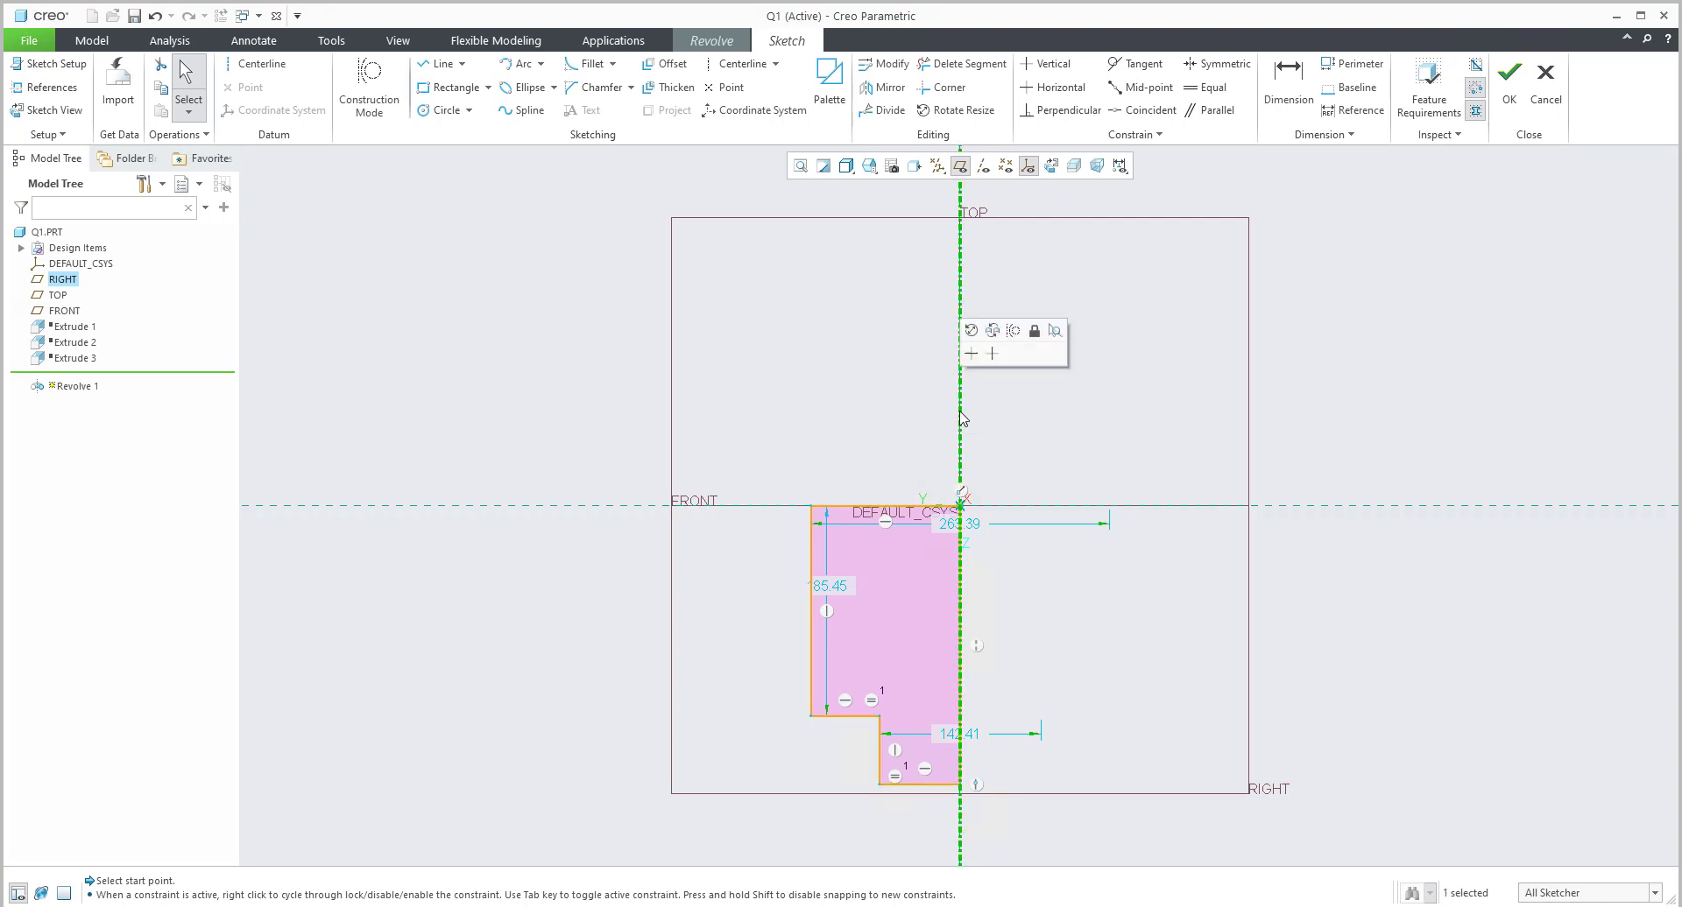
right_click(961, 418)
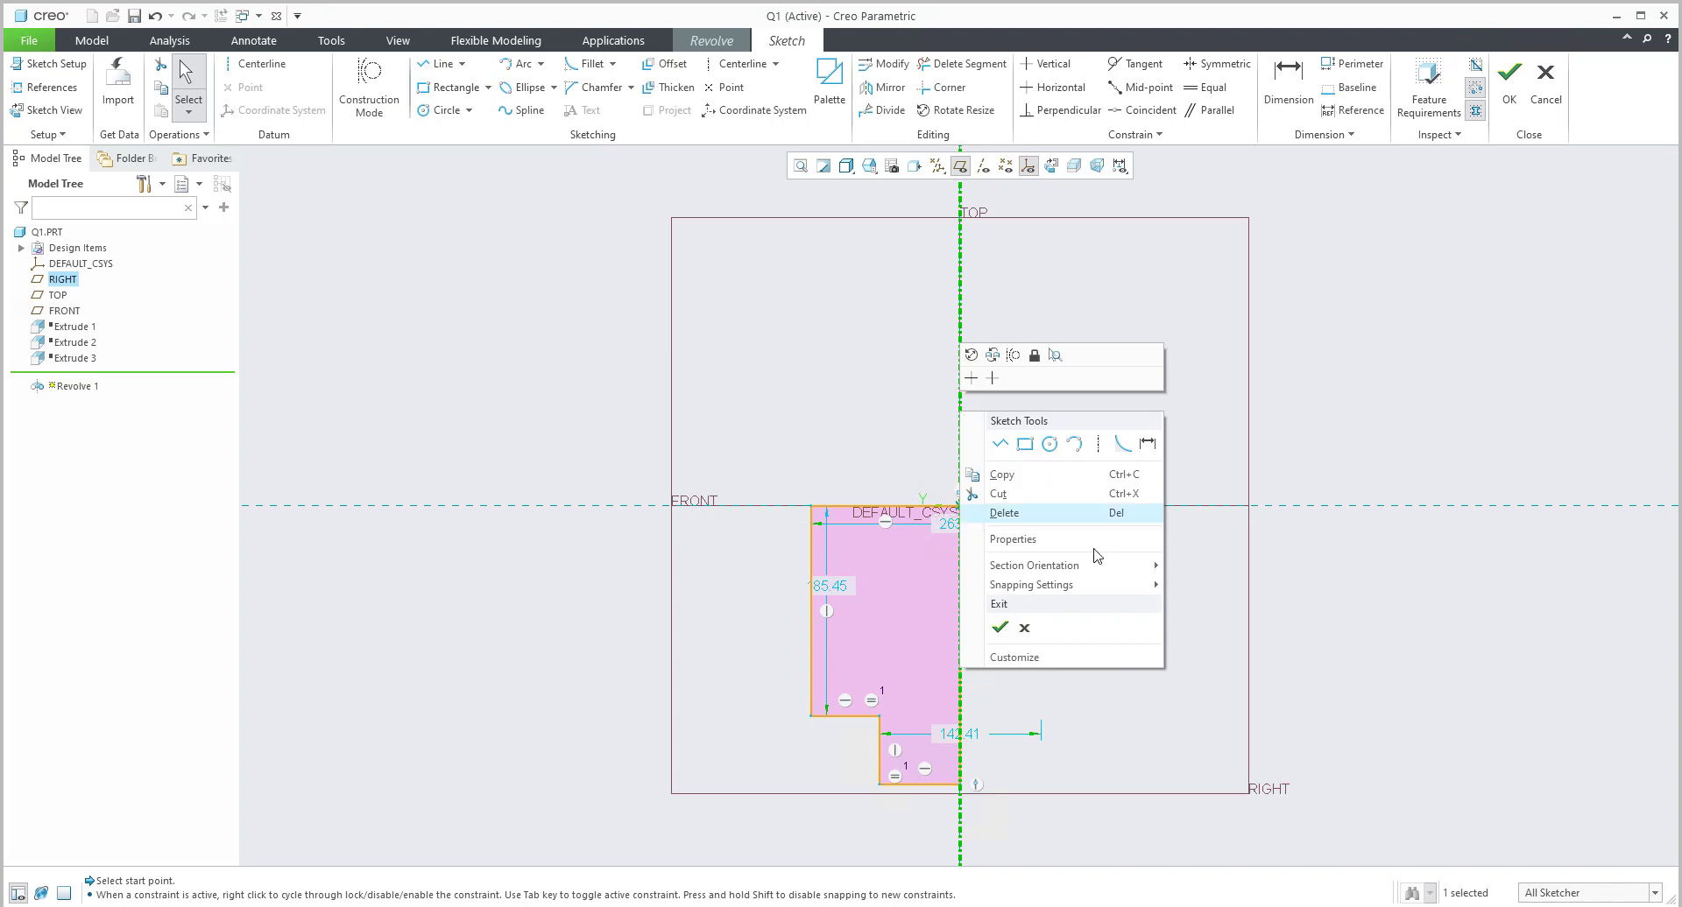
mouse_move(1097, 574)
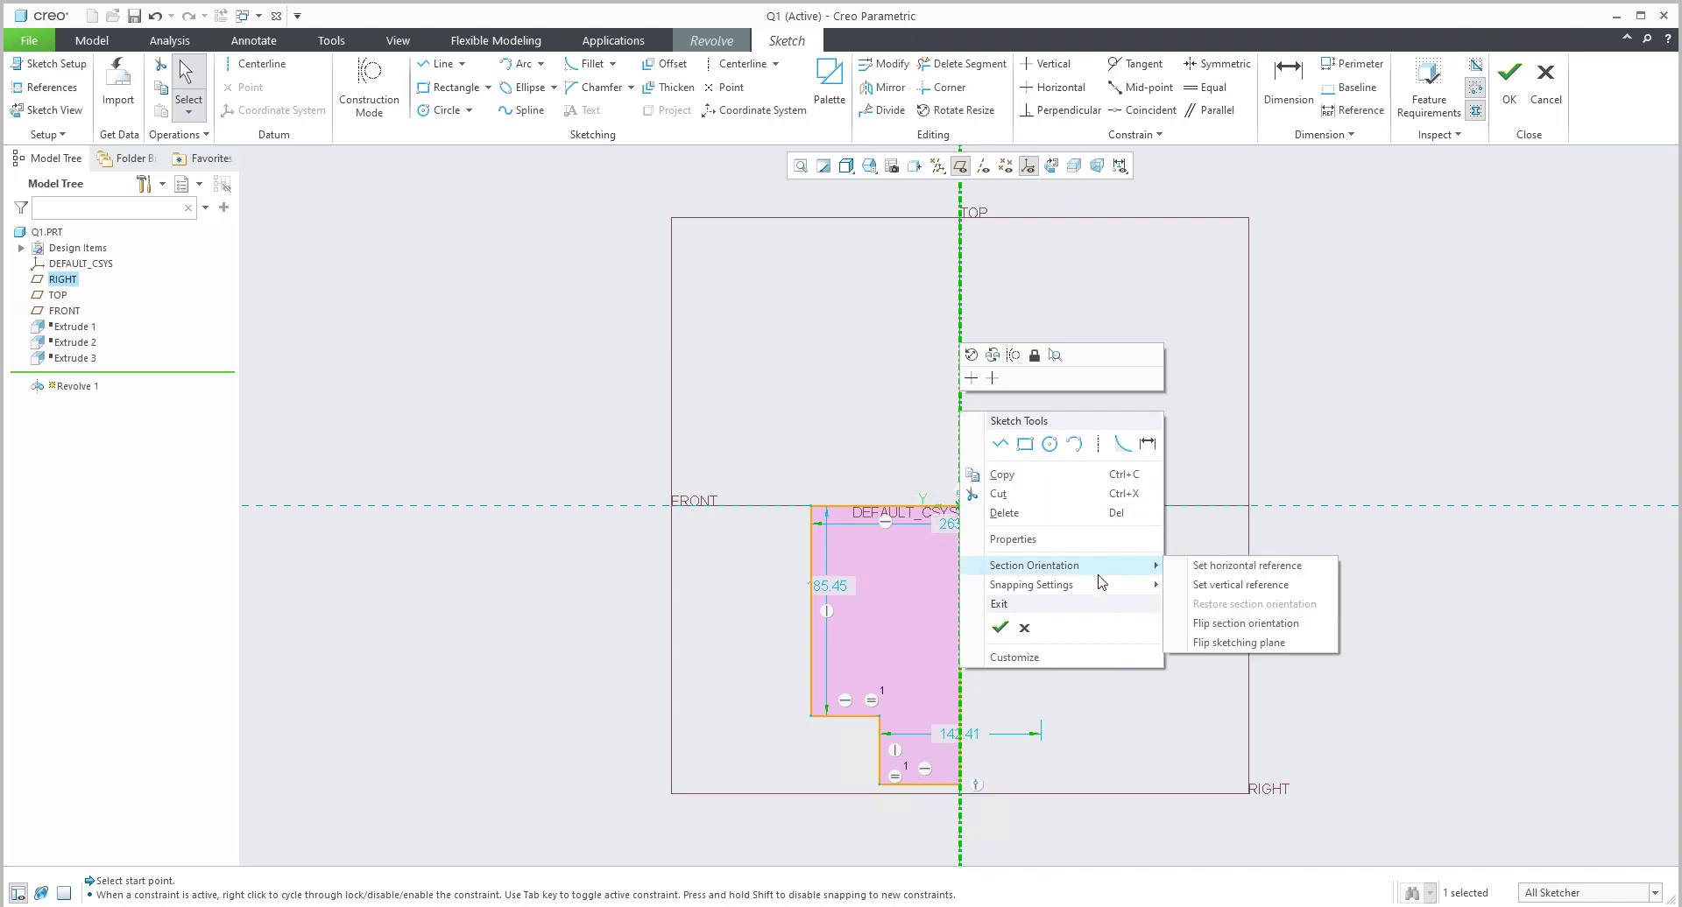
click(1237, 566)
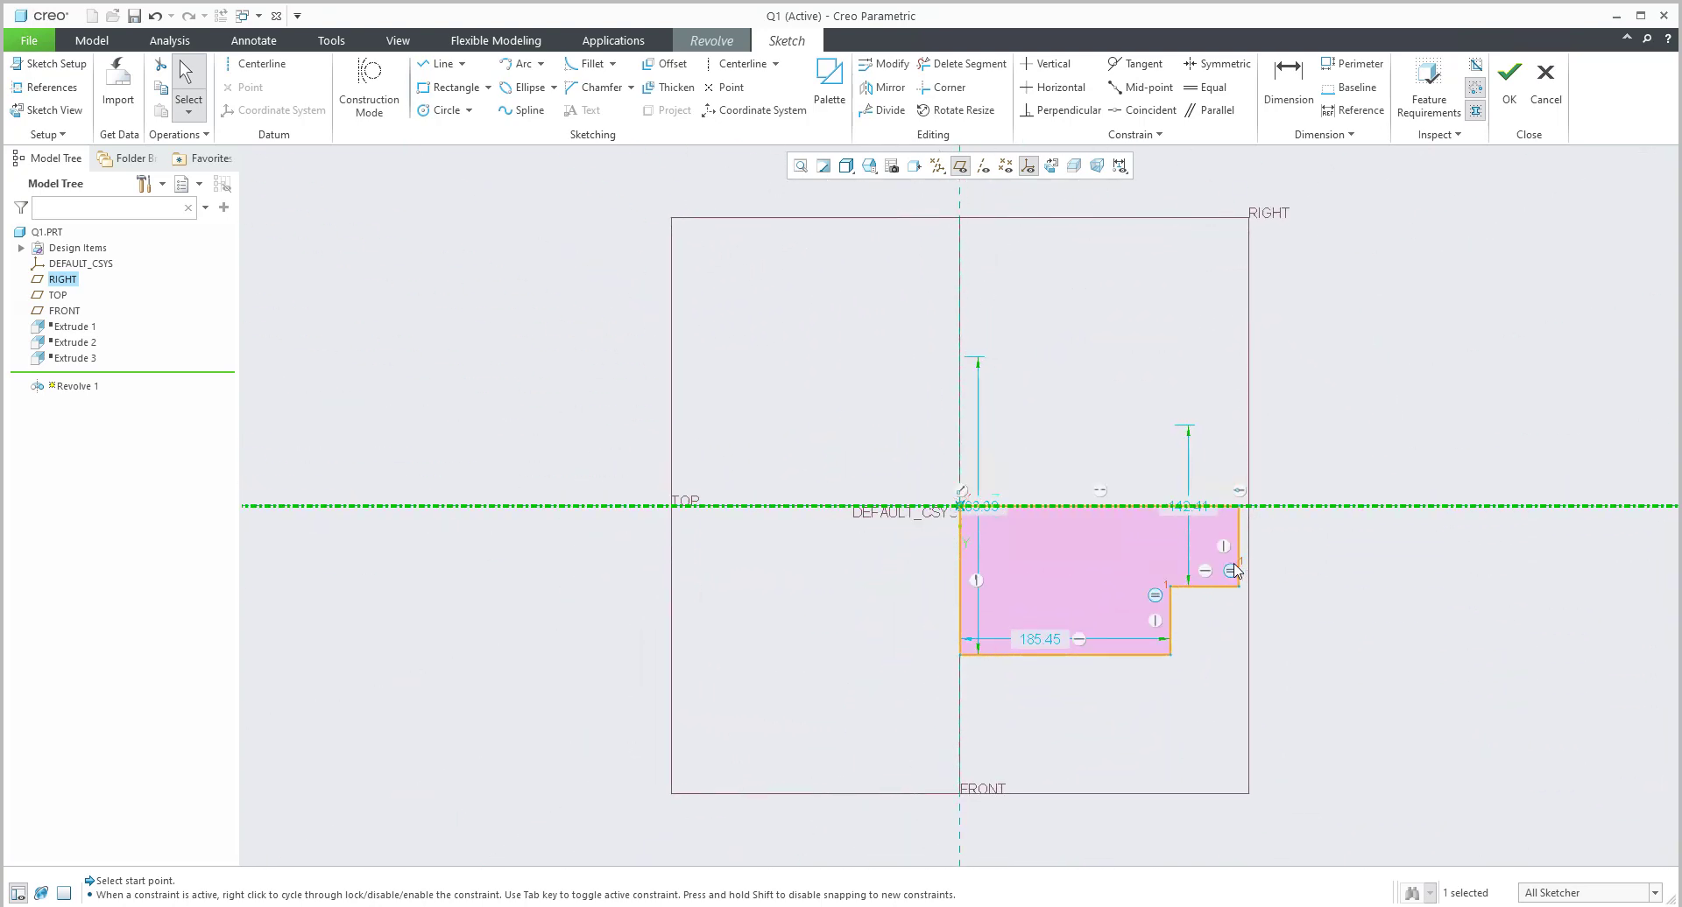
right_click(1296, 567)
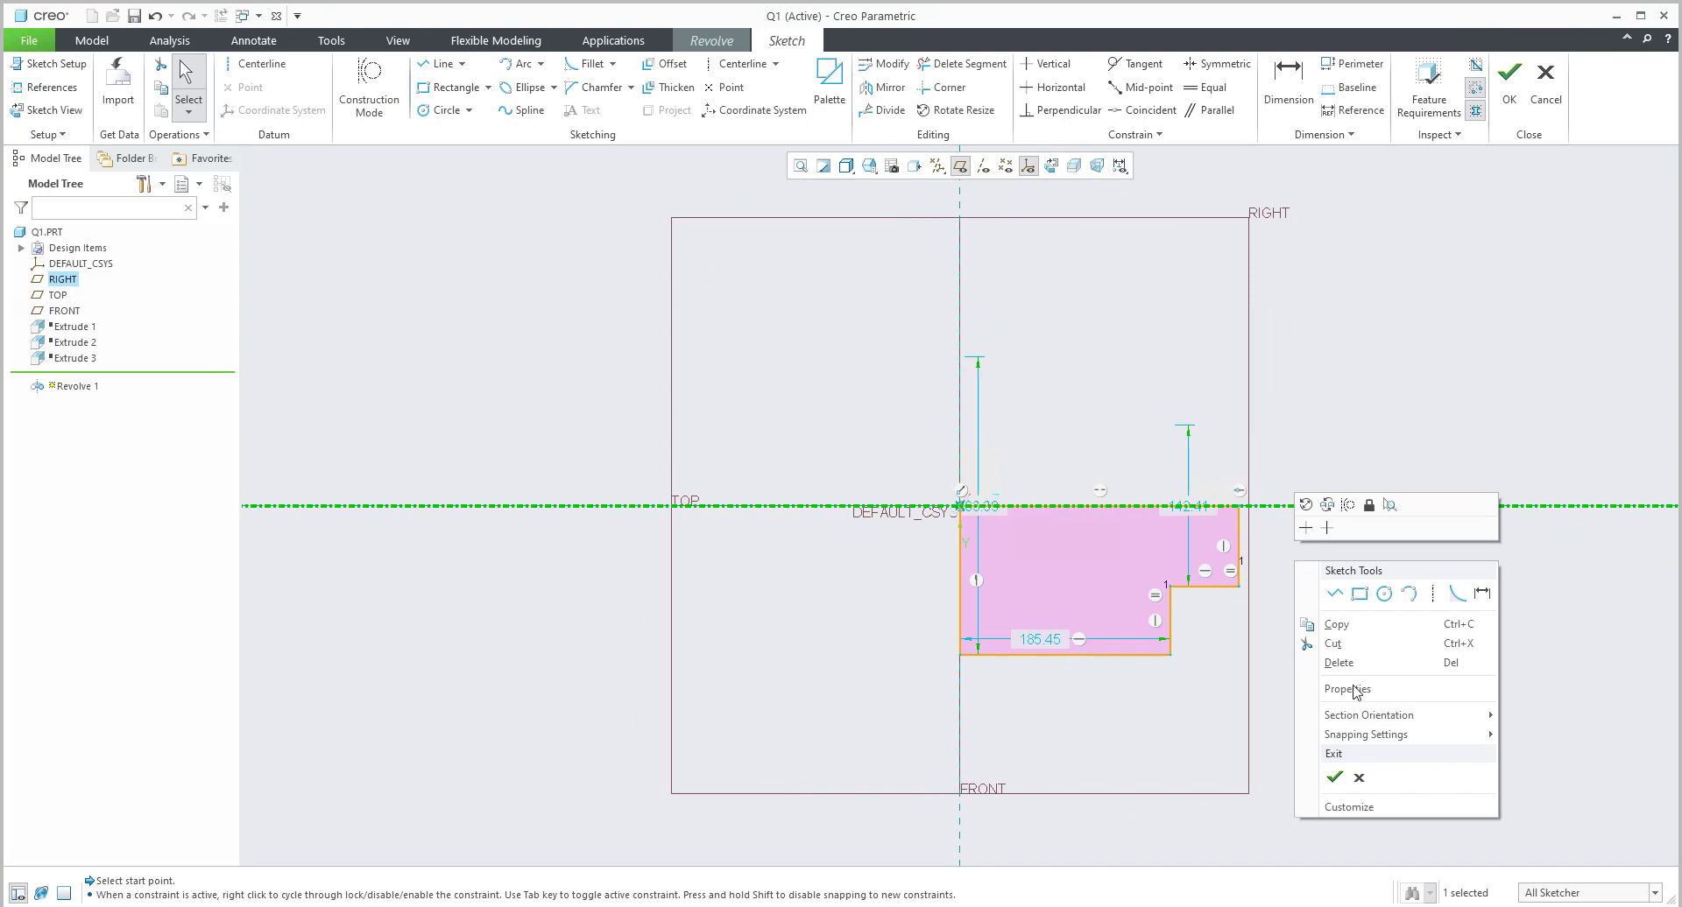
mouse_move(1400, 722)
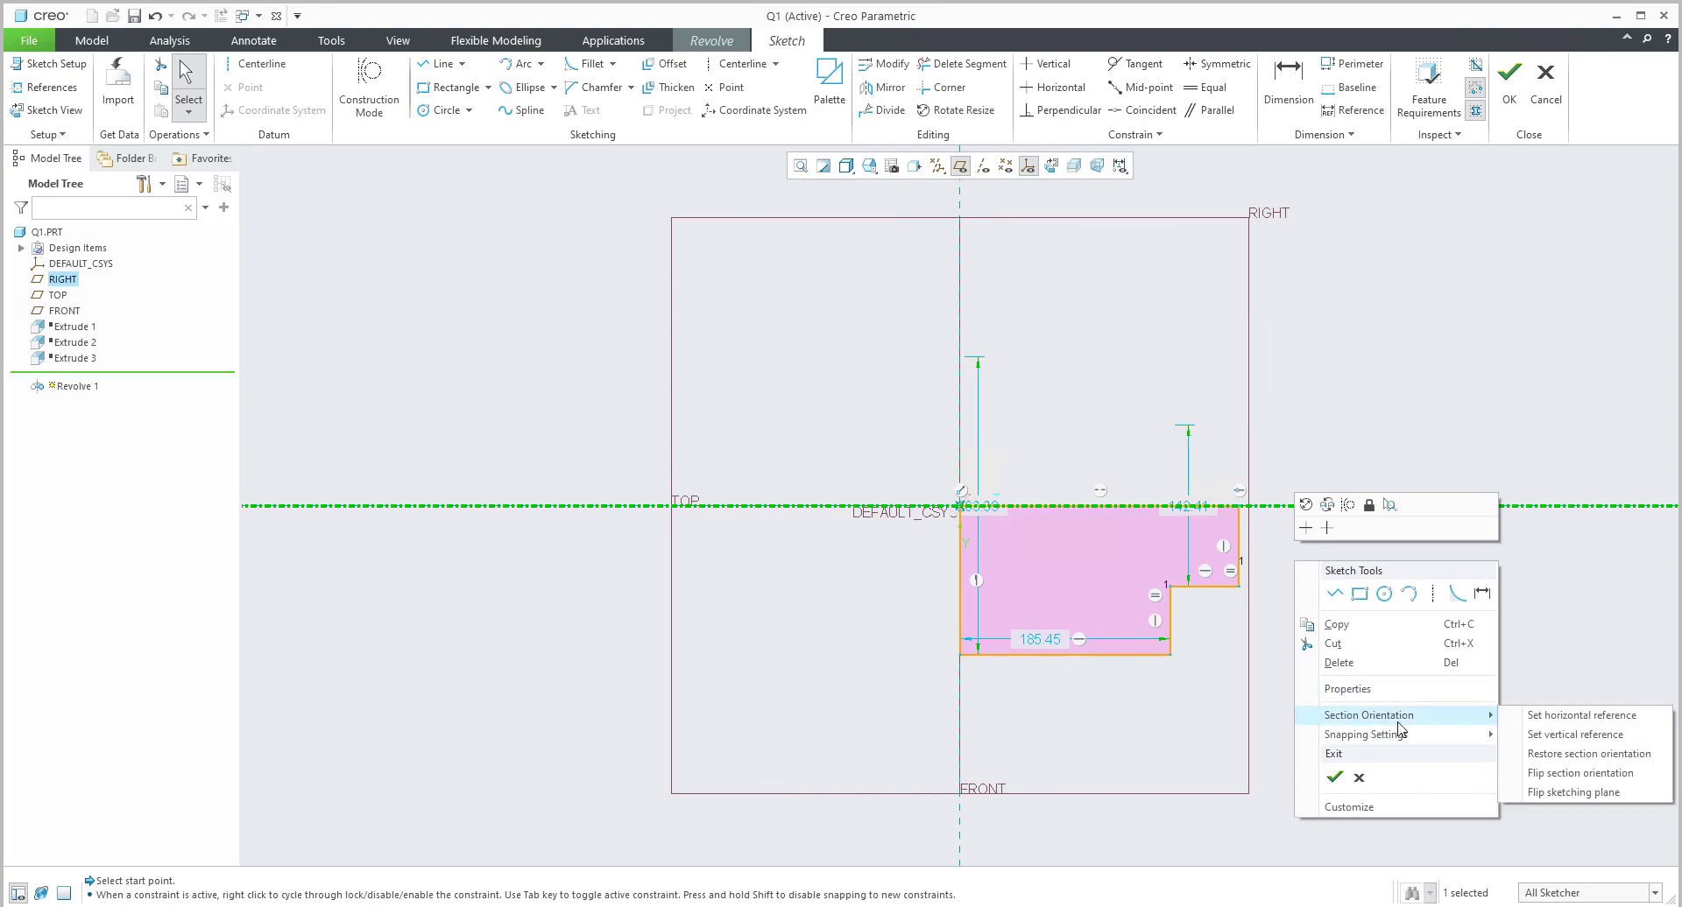
click(1574, 774)
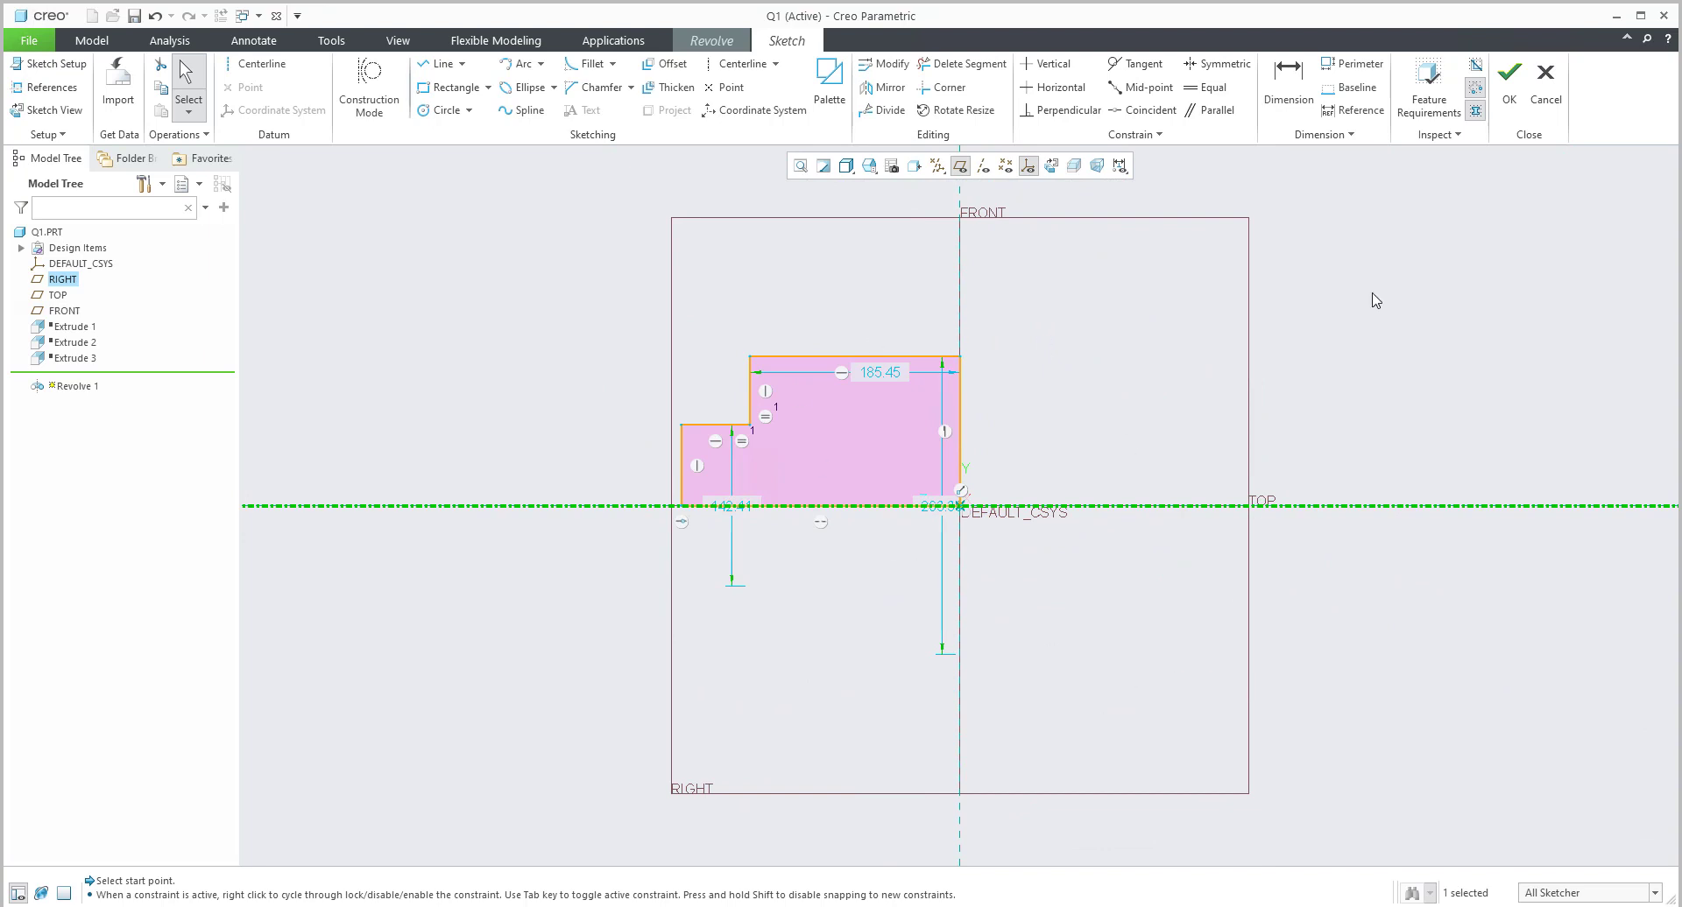
Finish the sketch, complete the 360° solid revolve and show the part in its default orientation with nothing selected.
click(1507, 88)
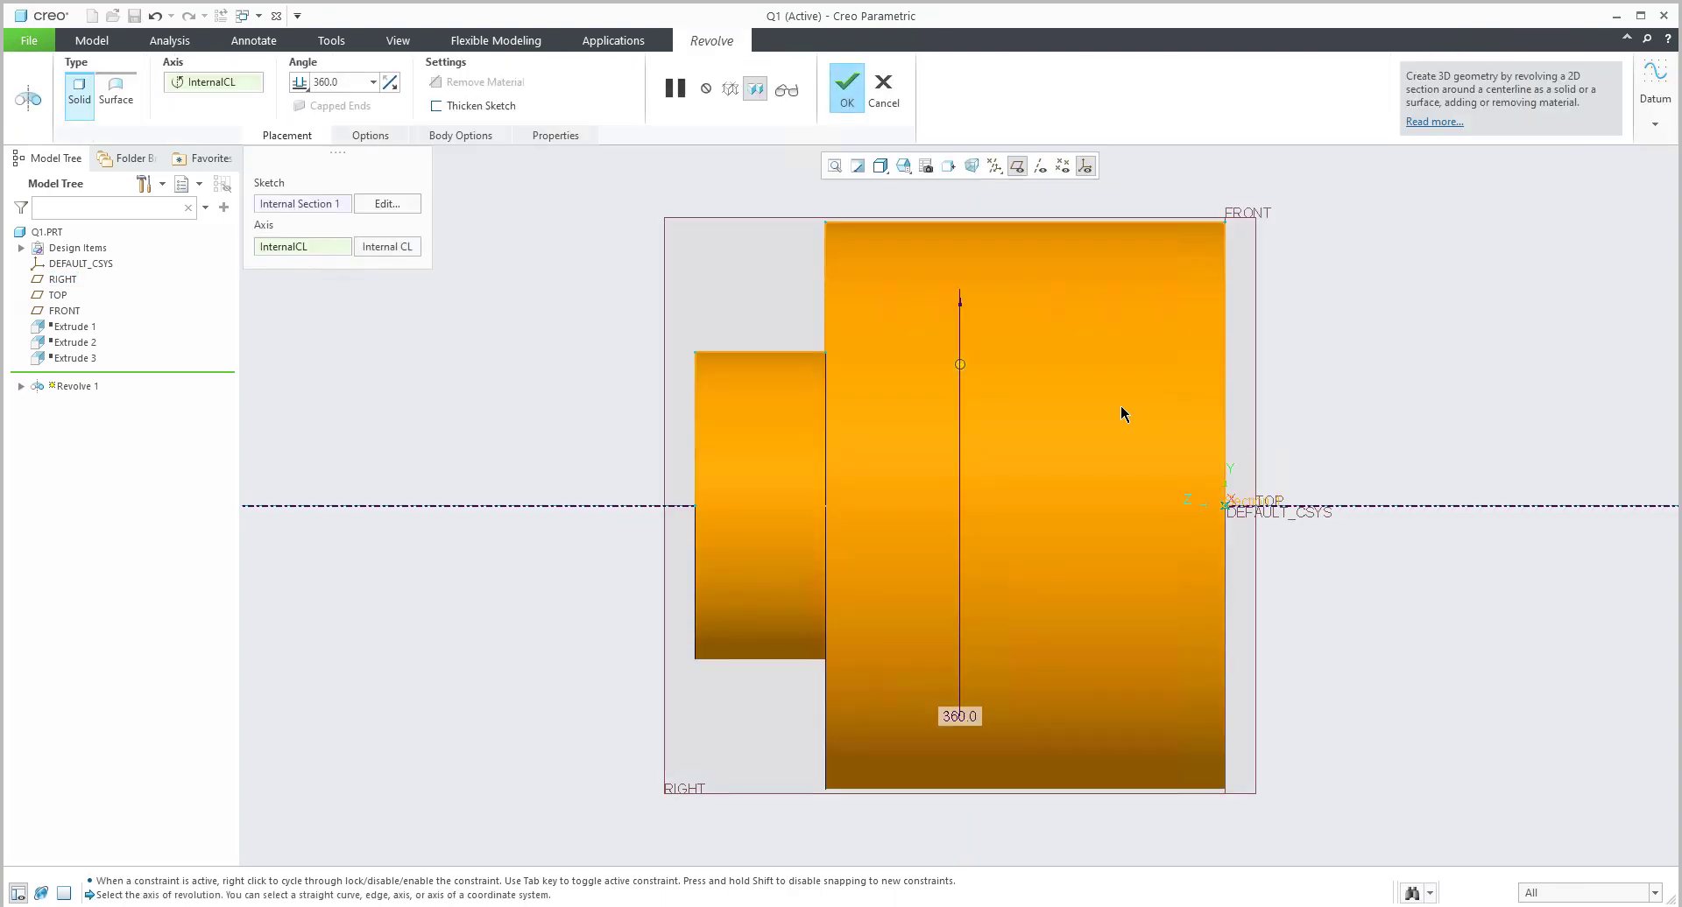
middle_click(1121, 408)
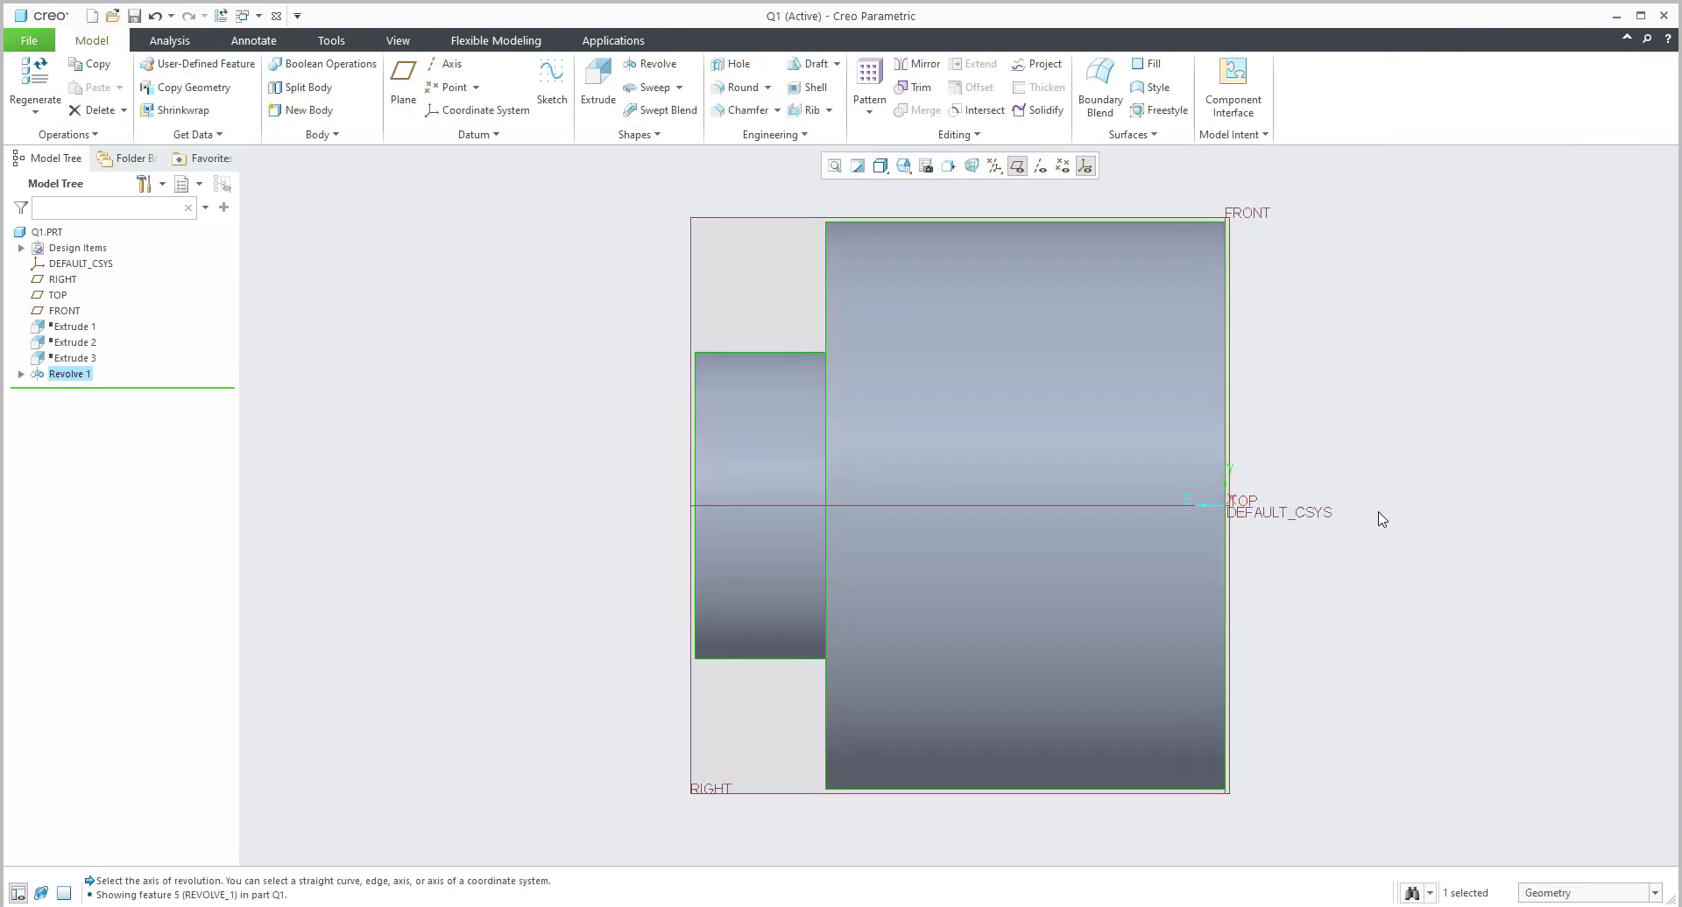
key(ctrl+d)
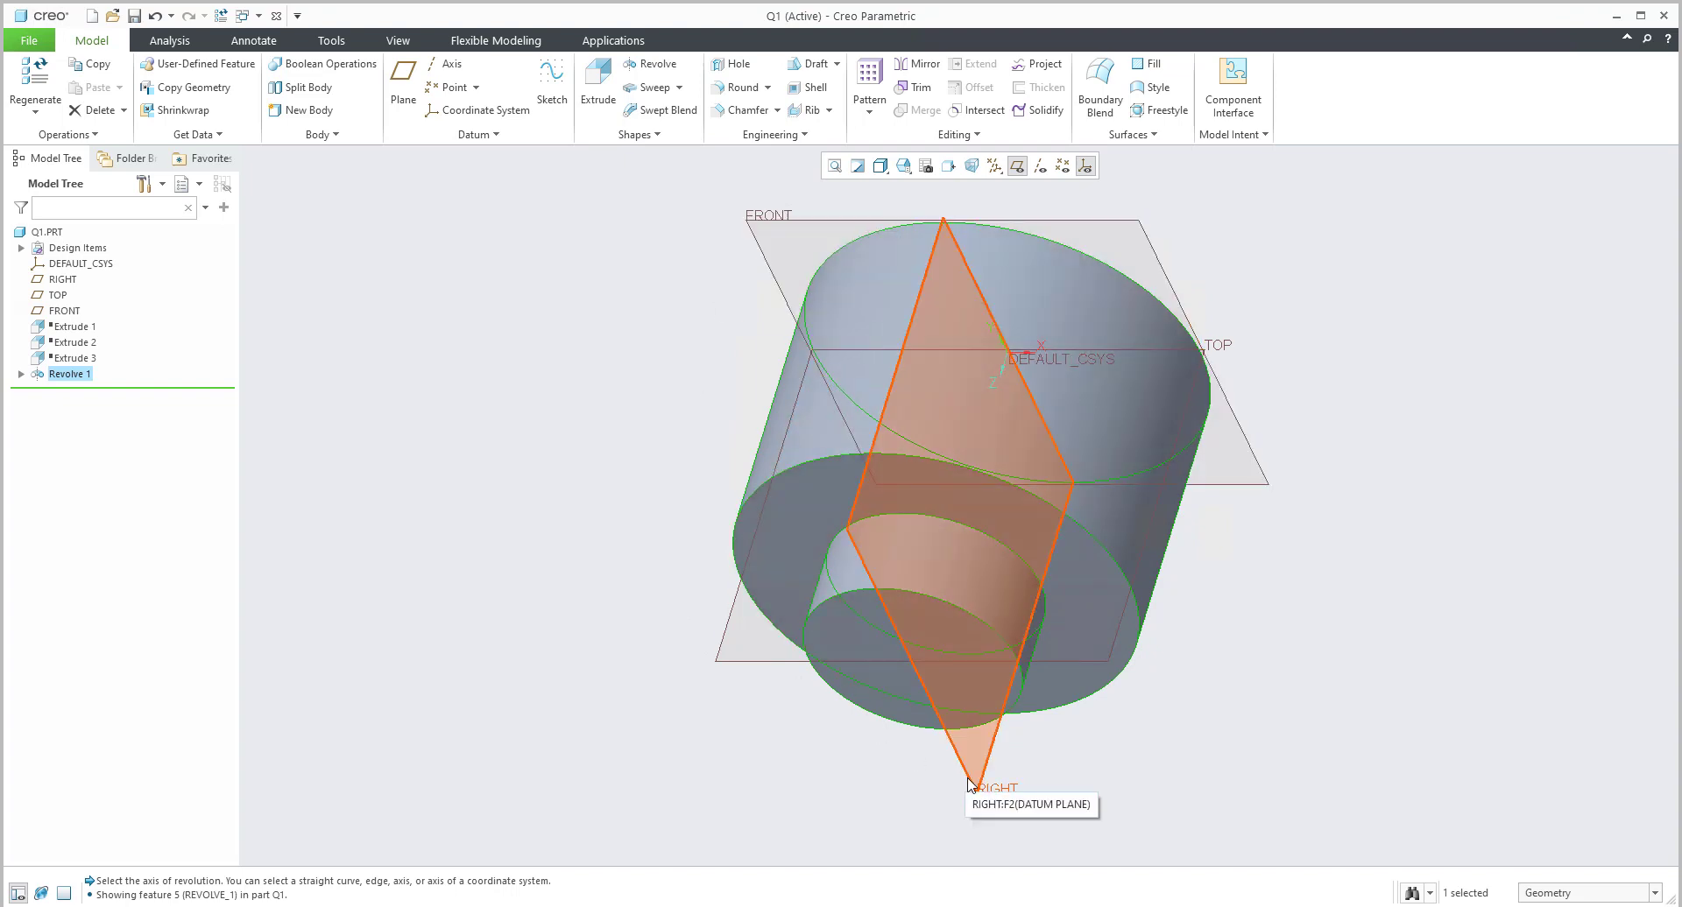
click(429, 445)
Create a new drawing of q1.prt using an empty landscape A2 sheet and the drawing model's file name.
key(ctrl+n)
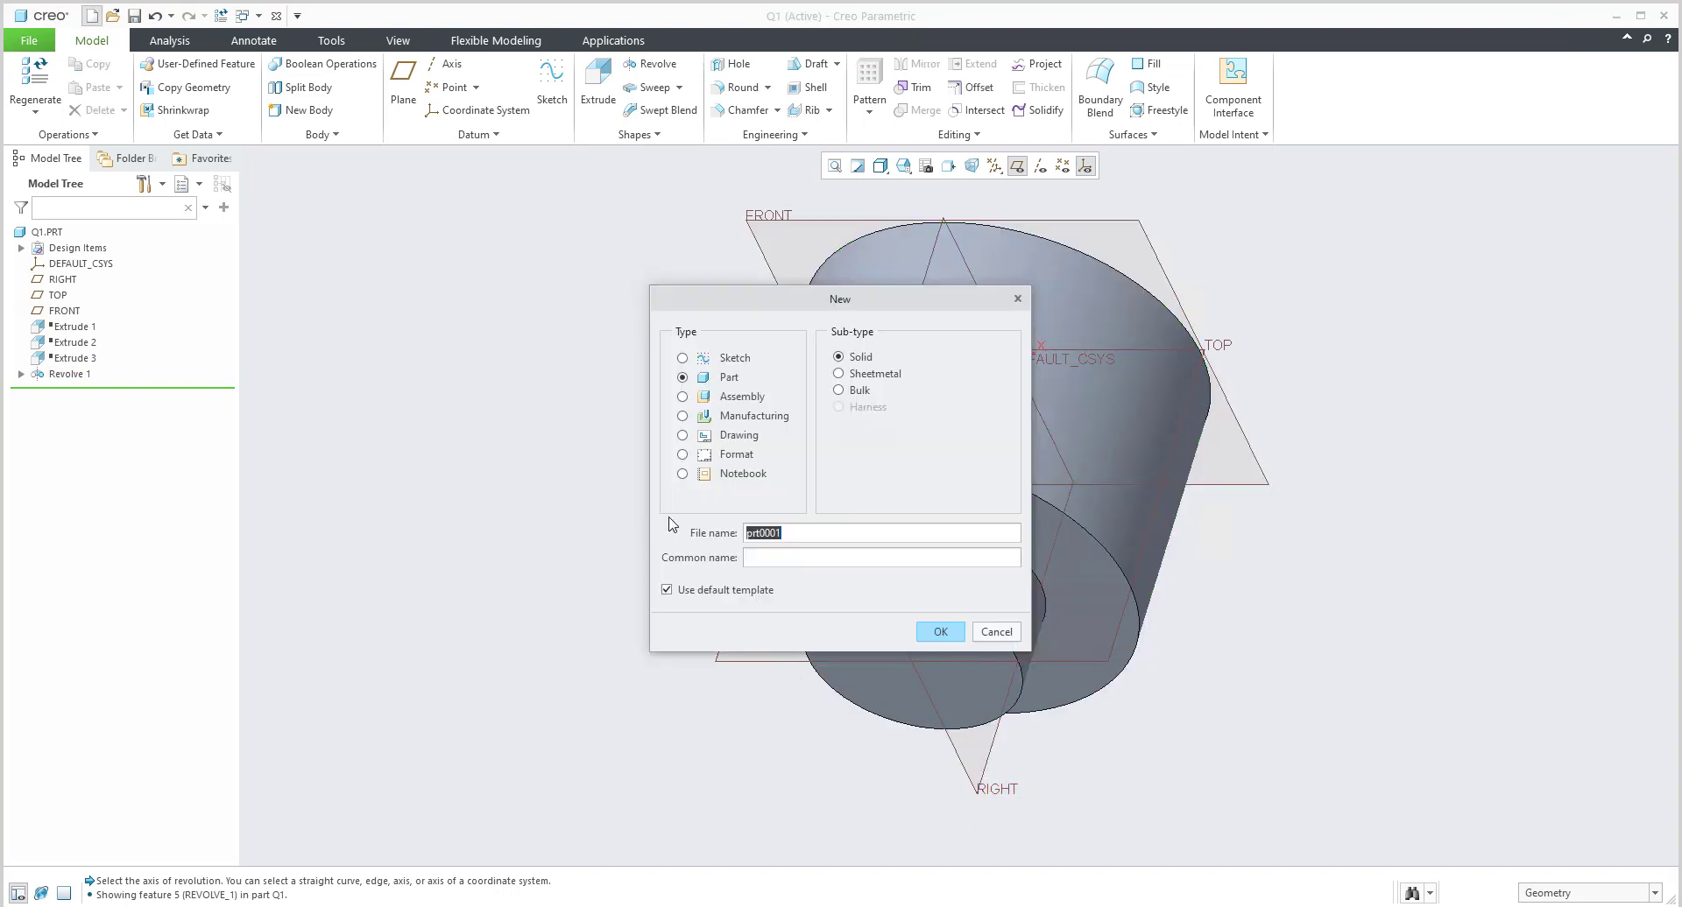
click(705, 435)
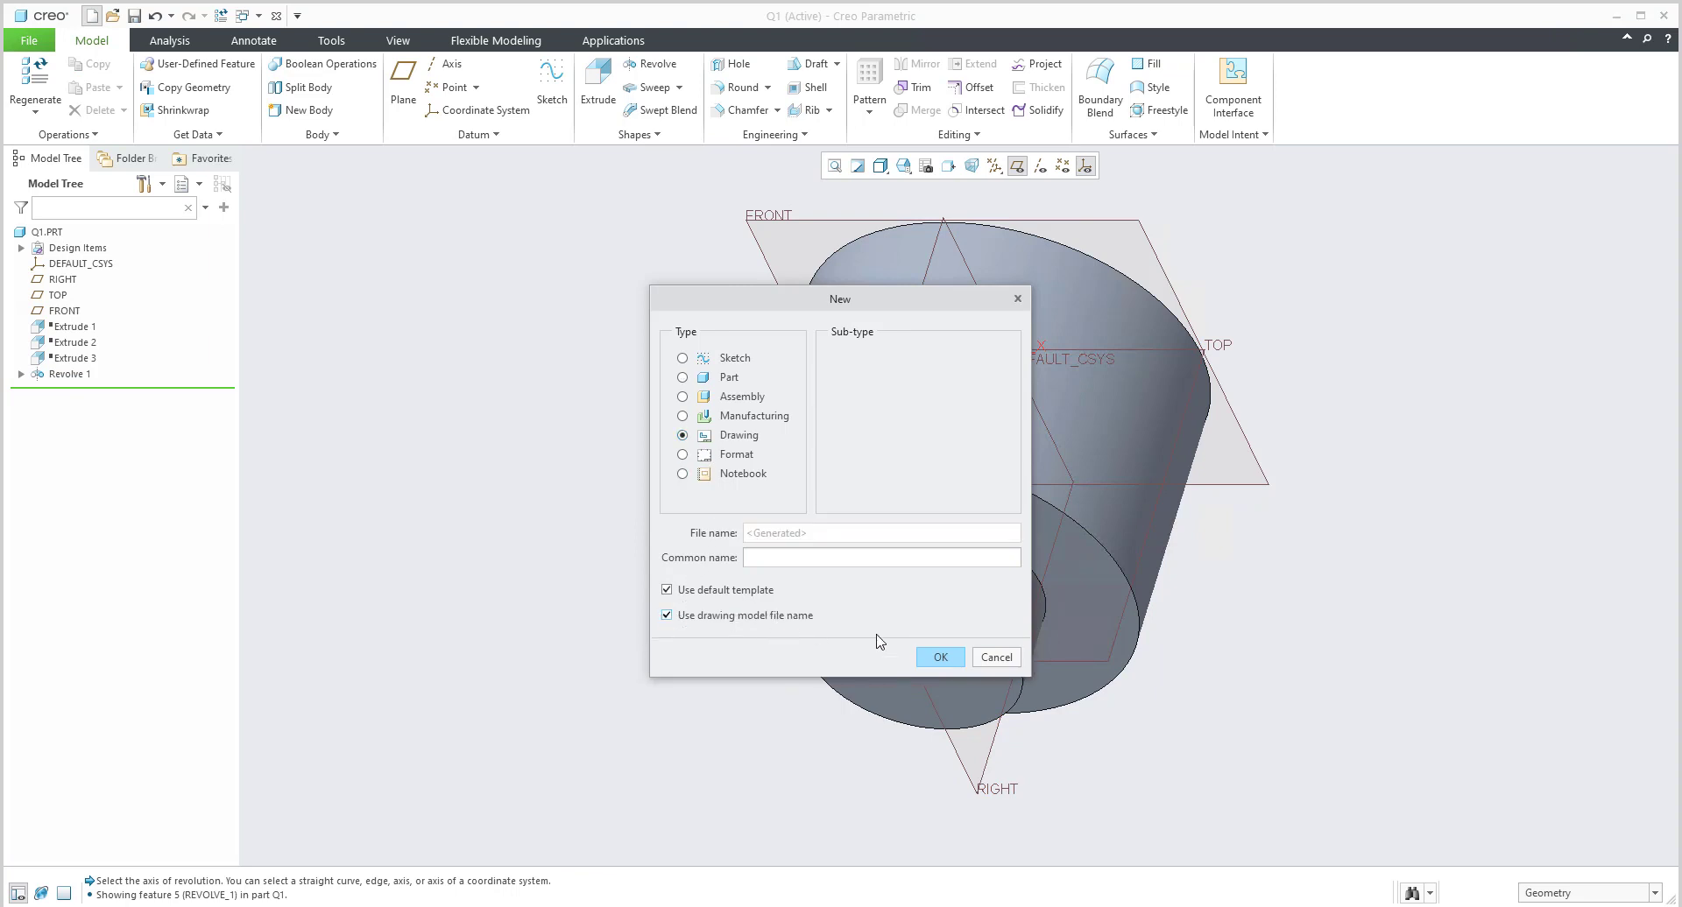
click(944, 659)
click(774, 417)
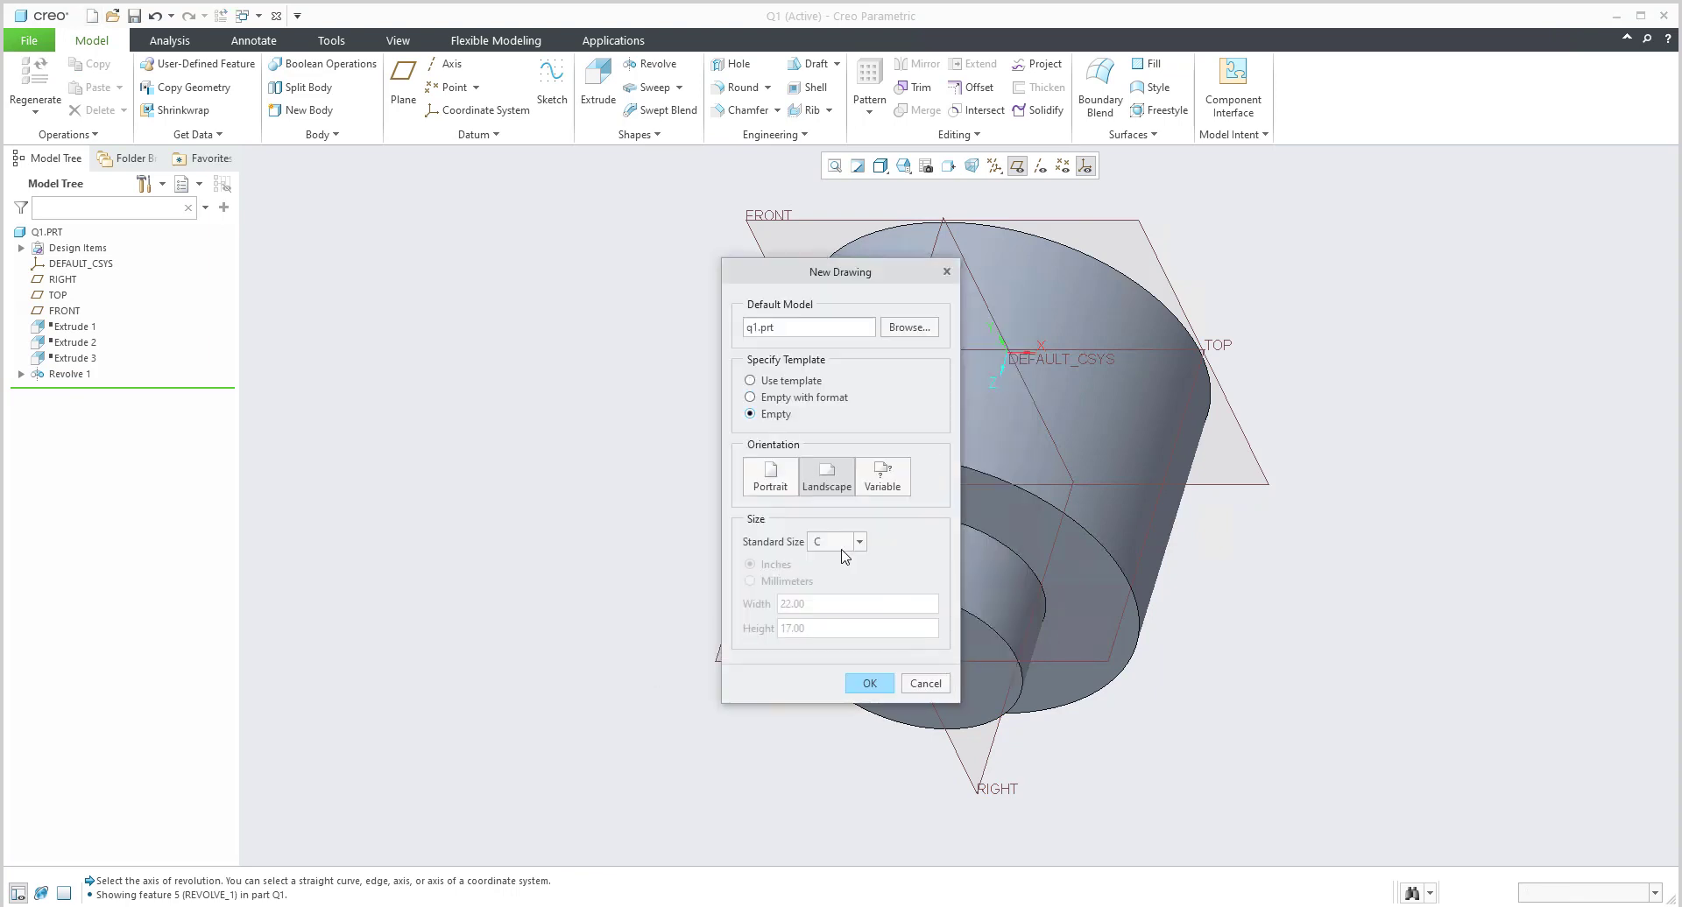
click(836, 542)
click(836, 604)
click(868, 683)
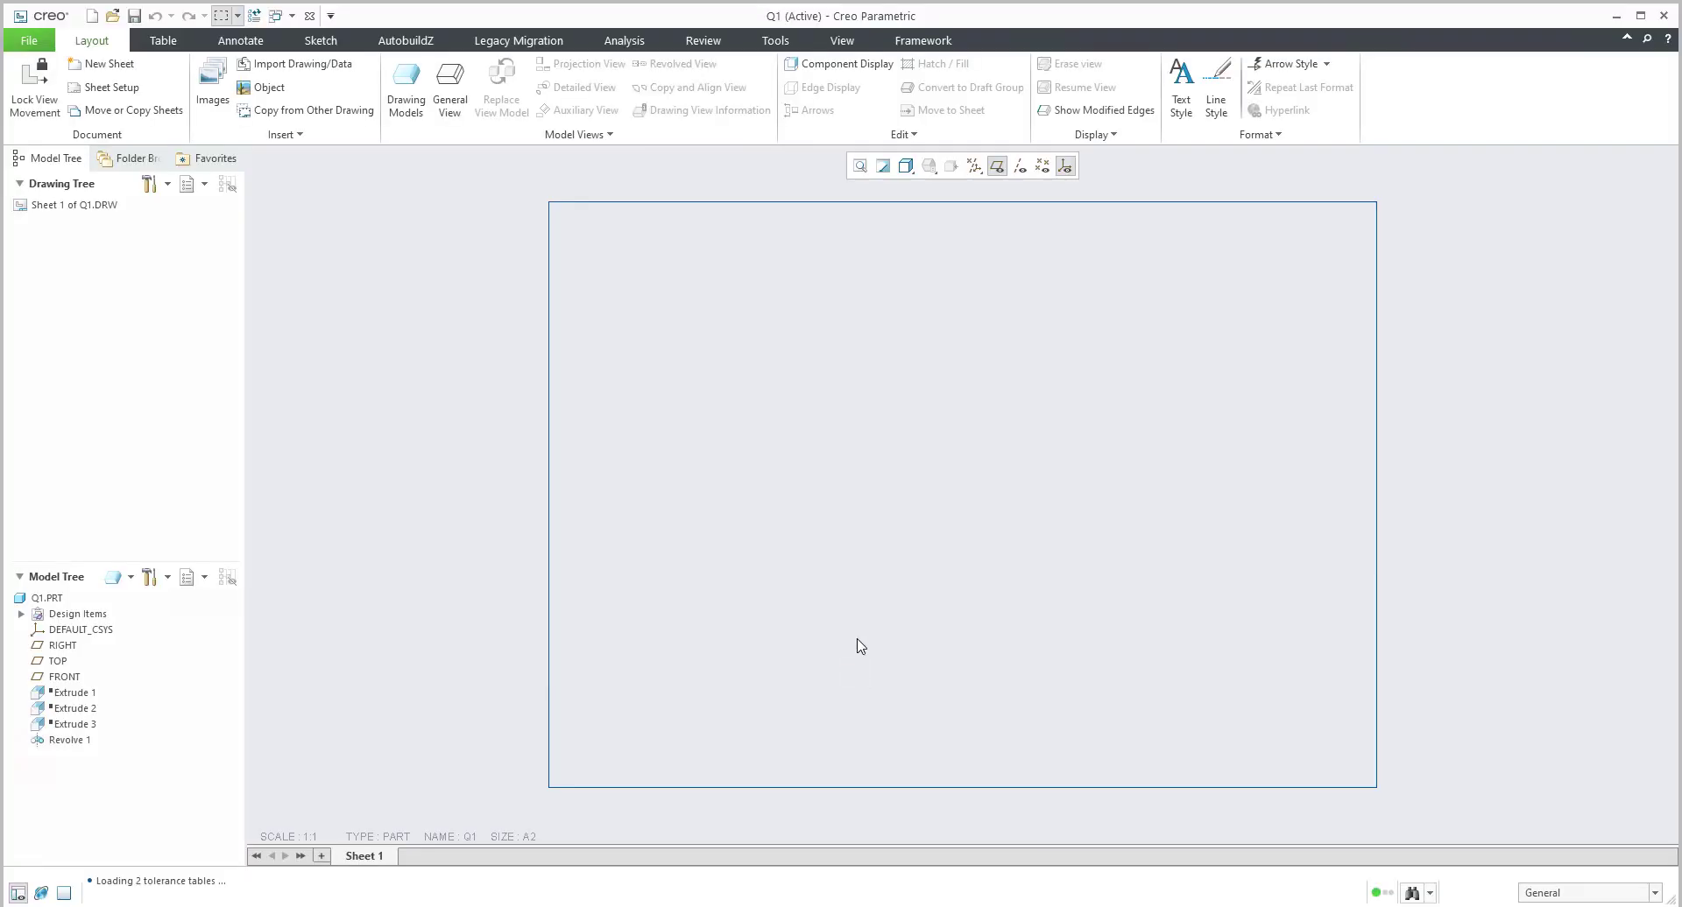
Place a general view of the revolved part on the sheet with no combined state and the LEFT model orientation.
click(449, 87)
click(846, 584)
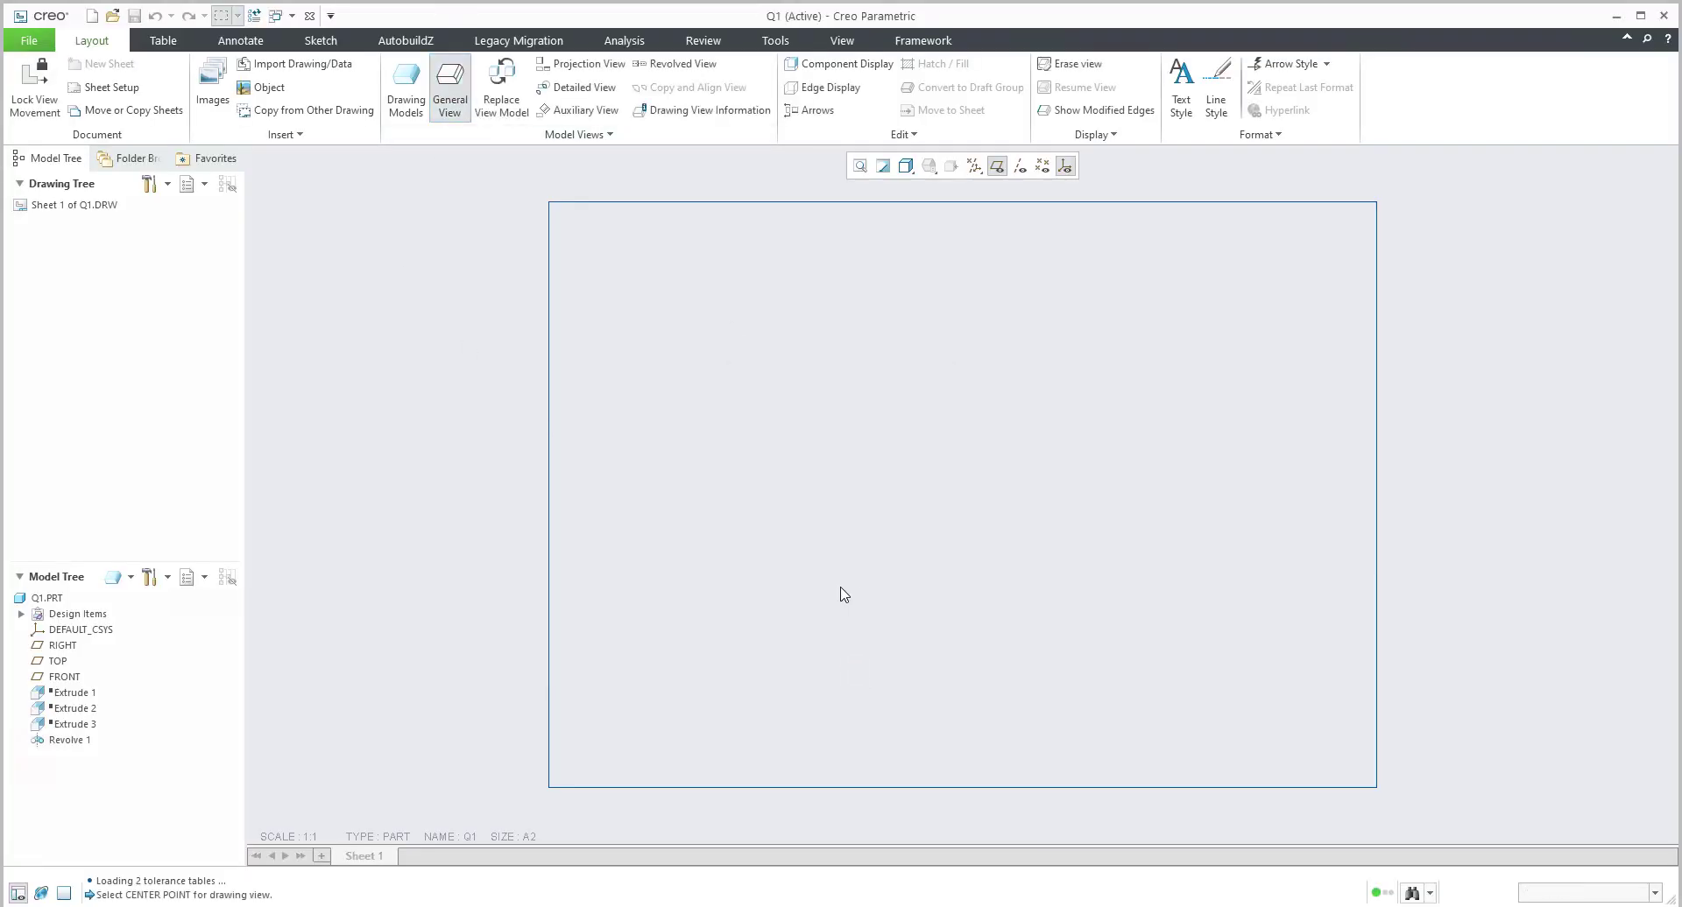
click(926, 525)
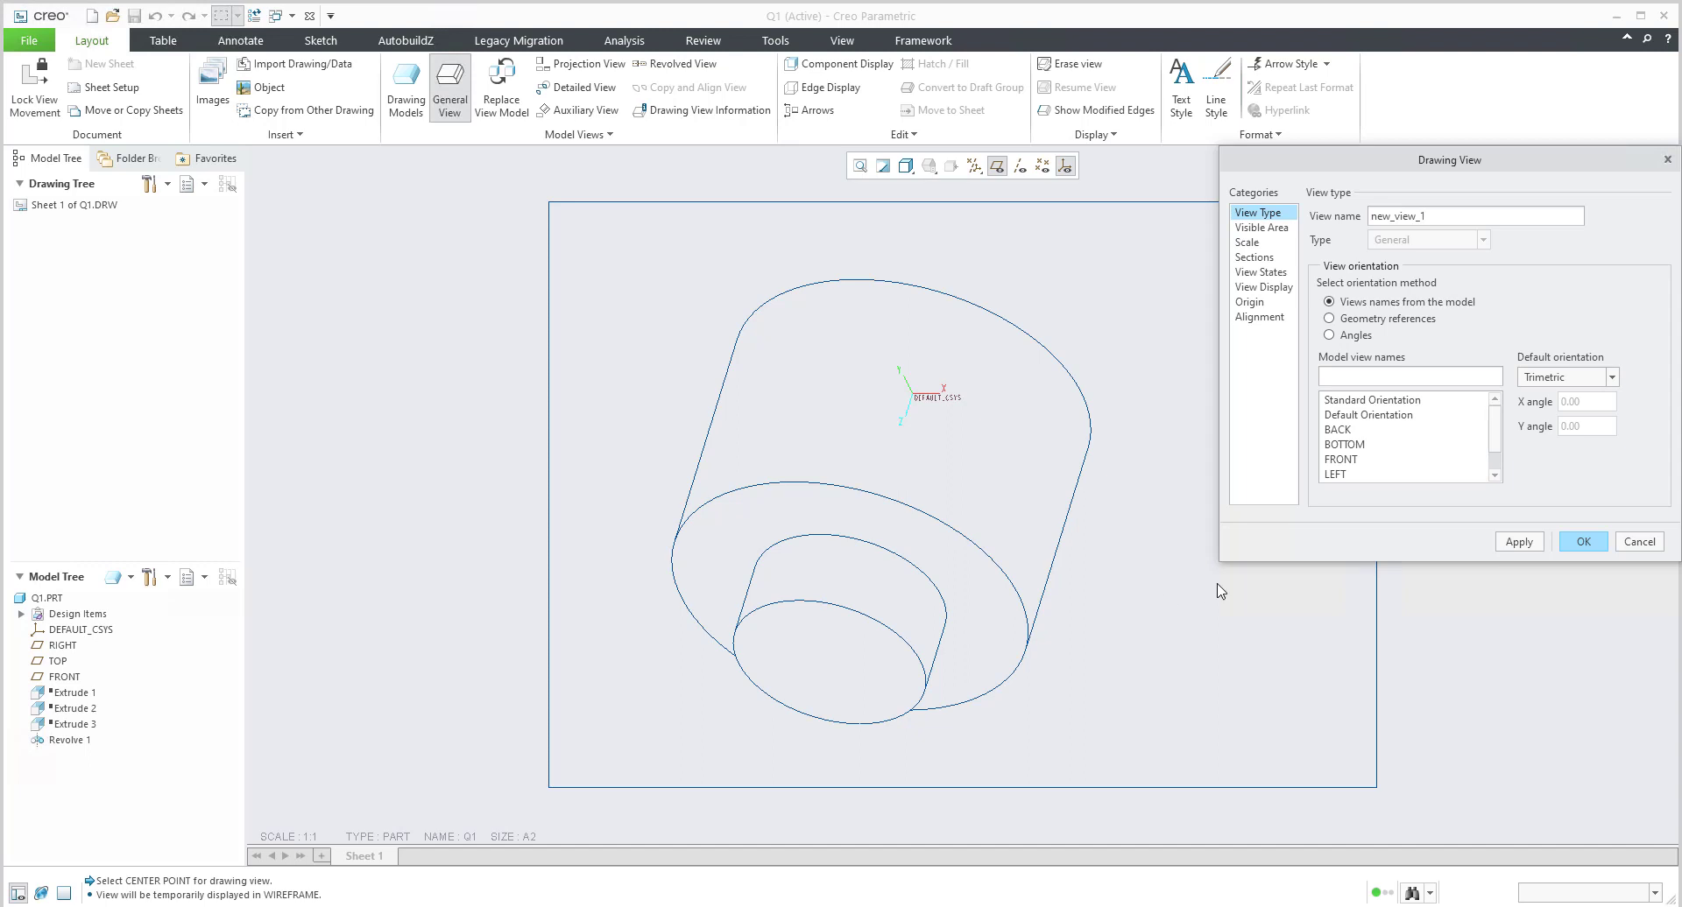
click(1341, 460)
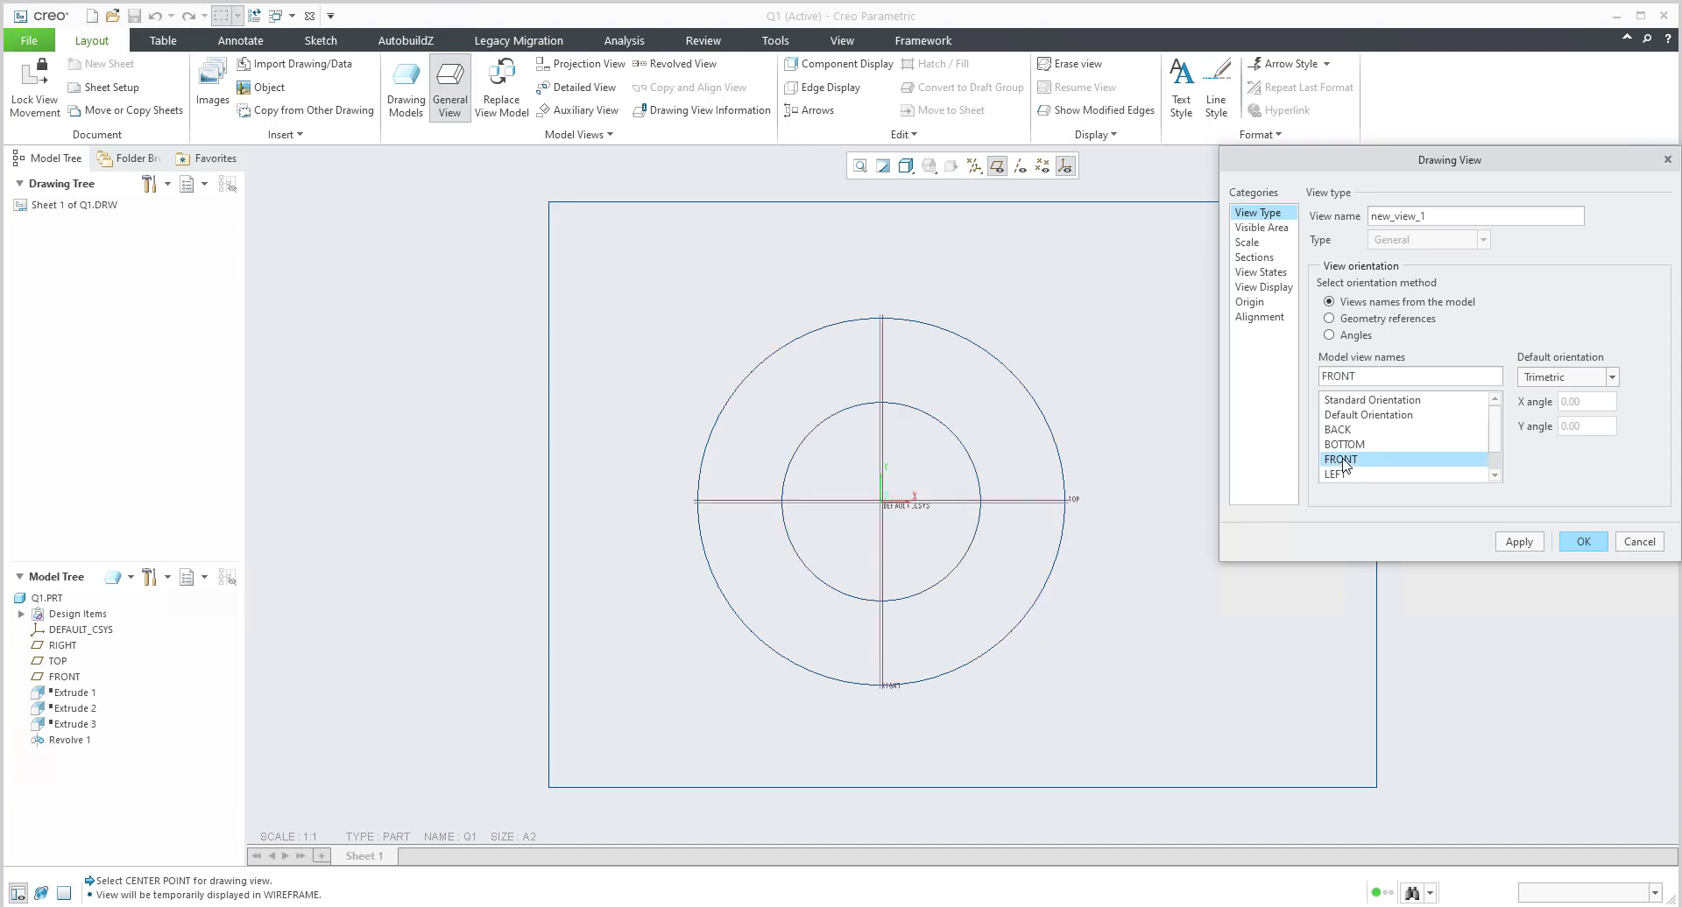
click(1337, 477)
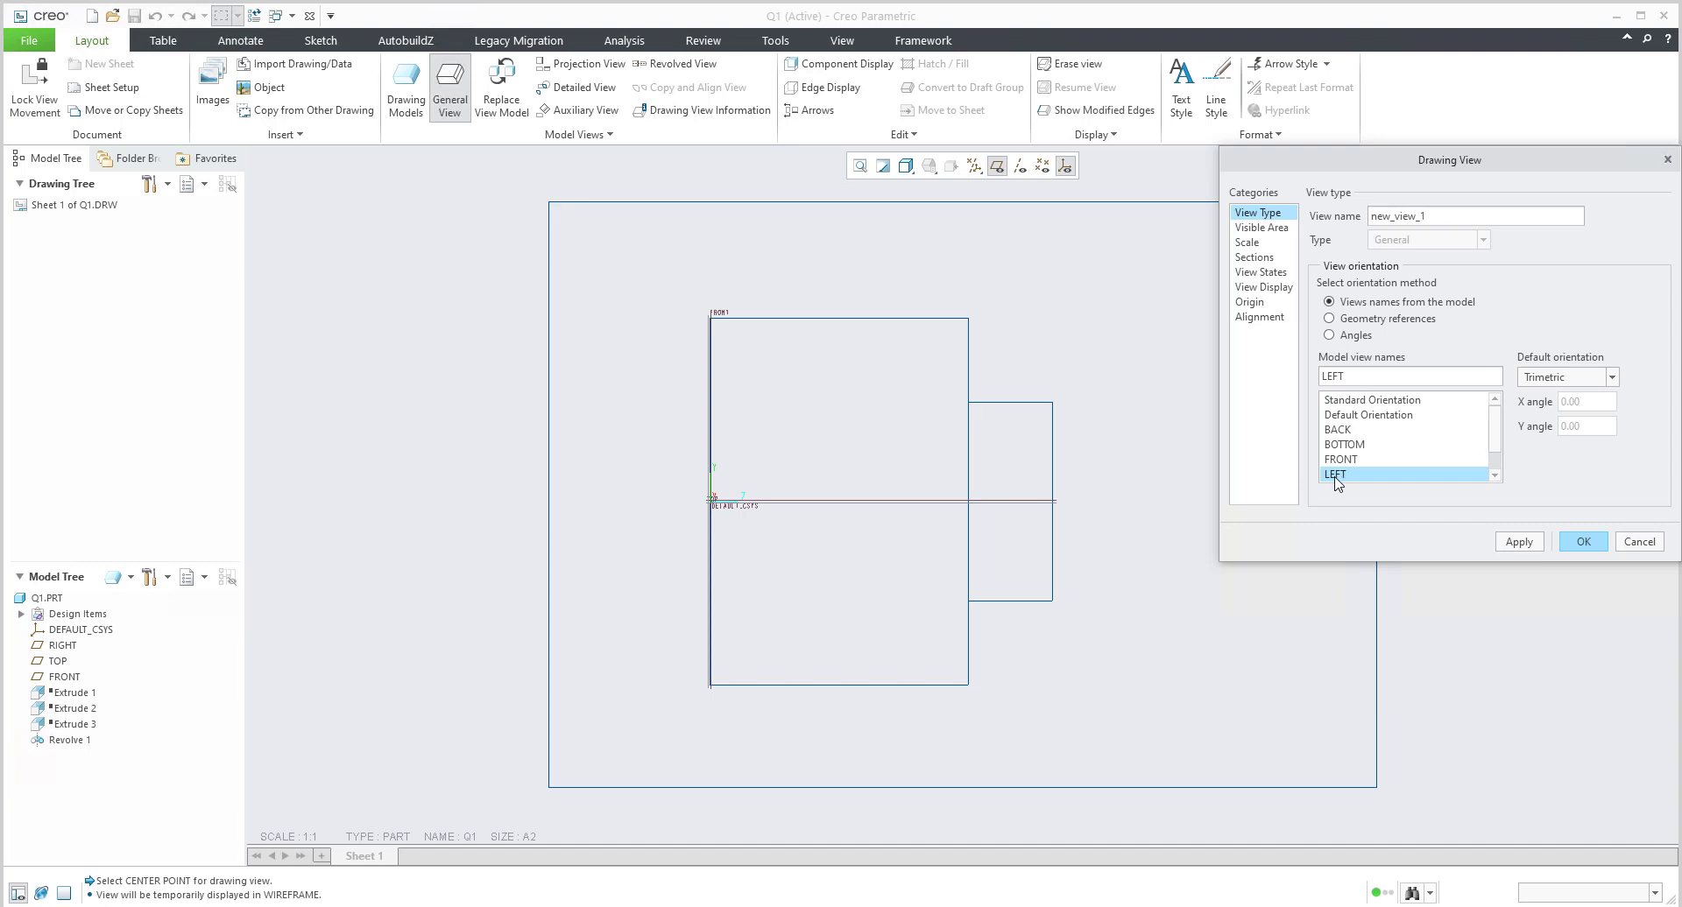
click(1582, 543)
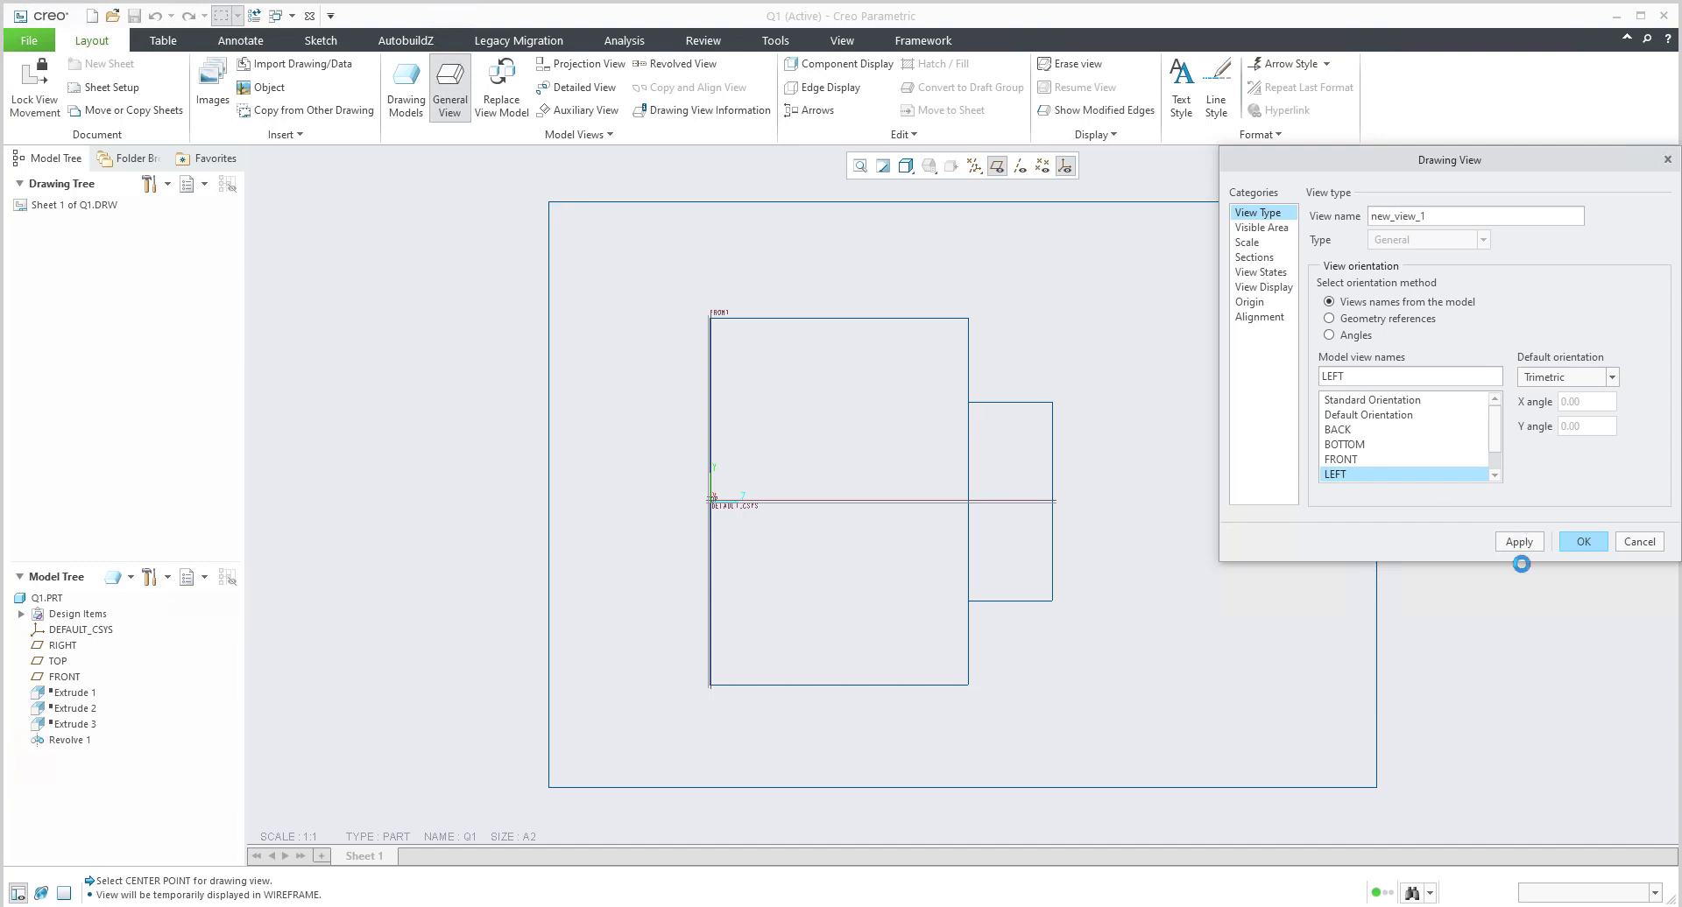
click(1091, 525)
Add a second general view beside the first, with no combined state and the default Trimetric orientation.
click(449, 87)
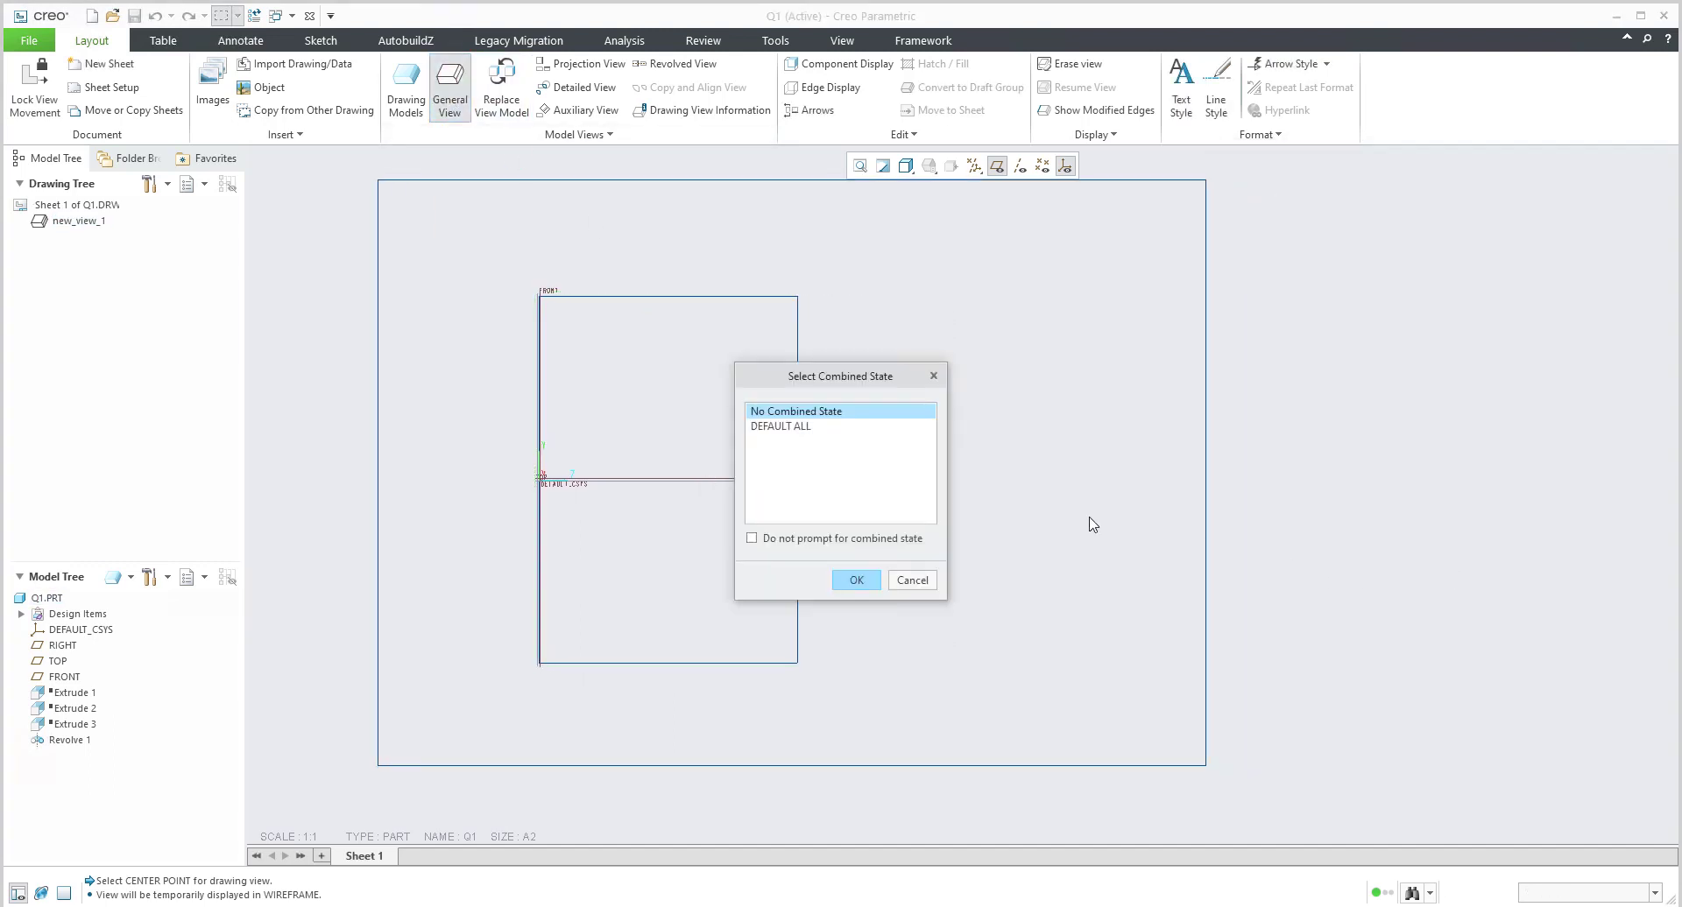
click(856, 580)
click(1018, 571)
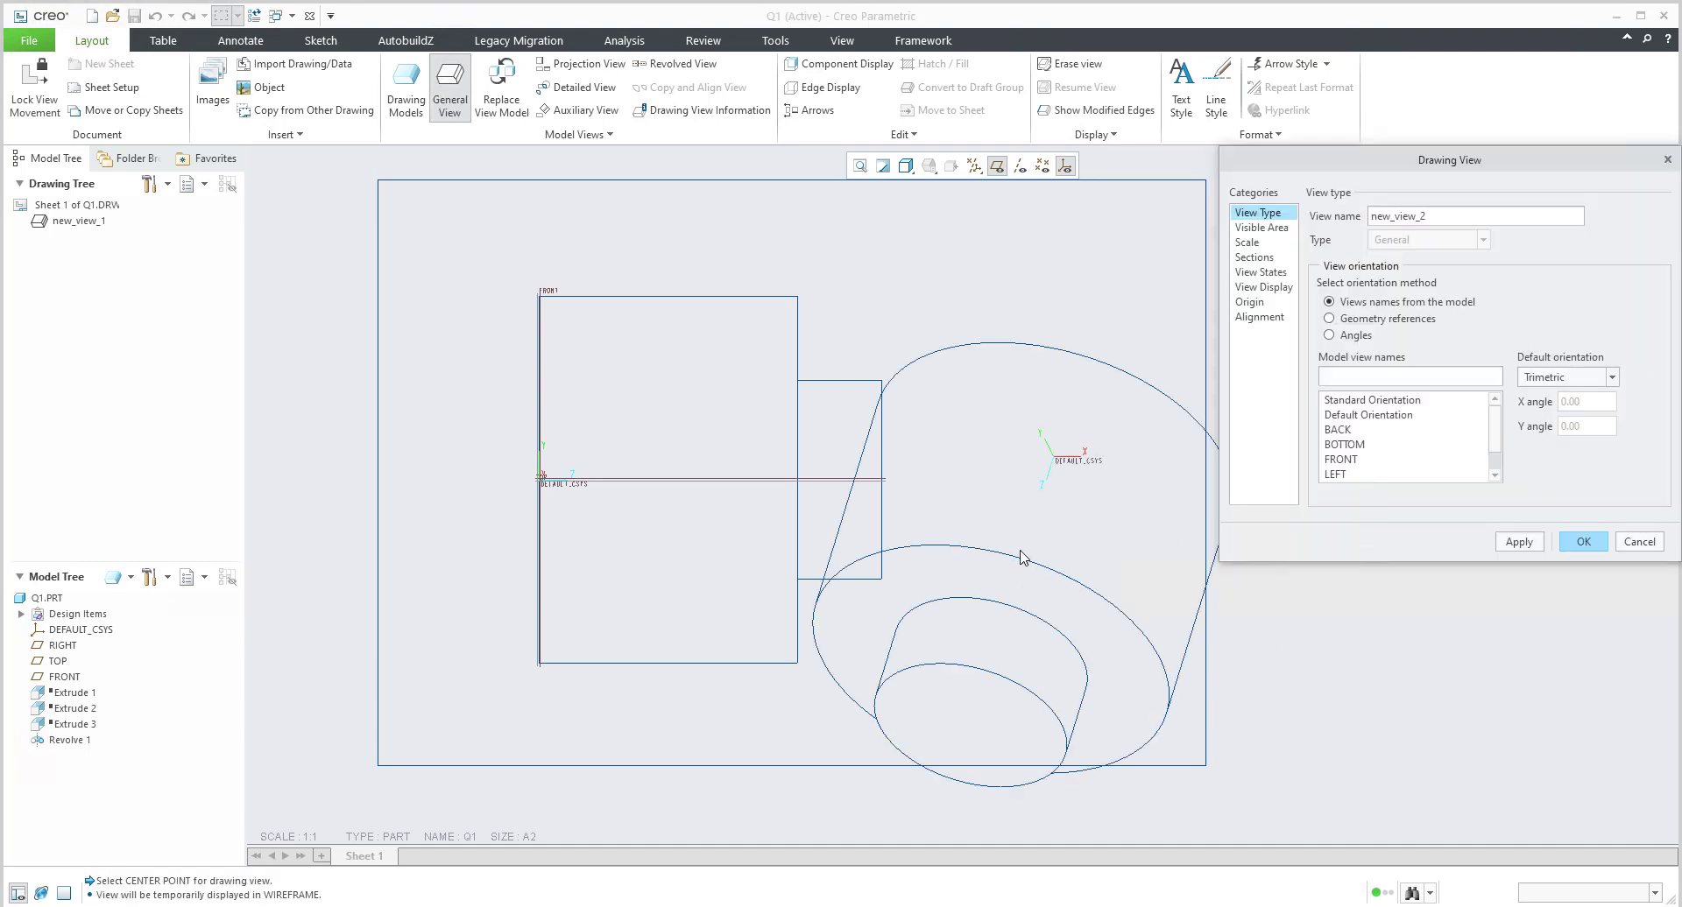
click(1585, 542)
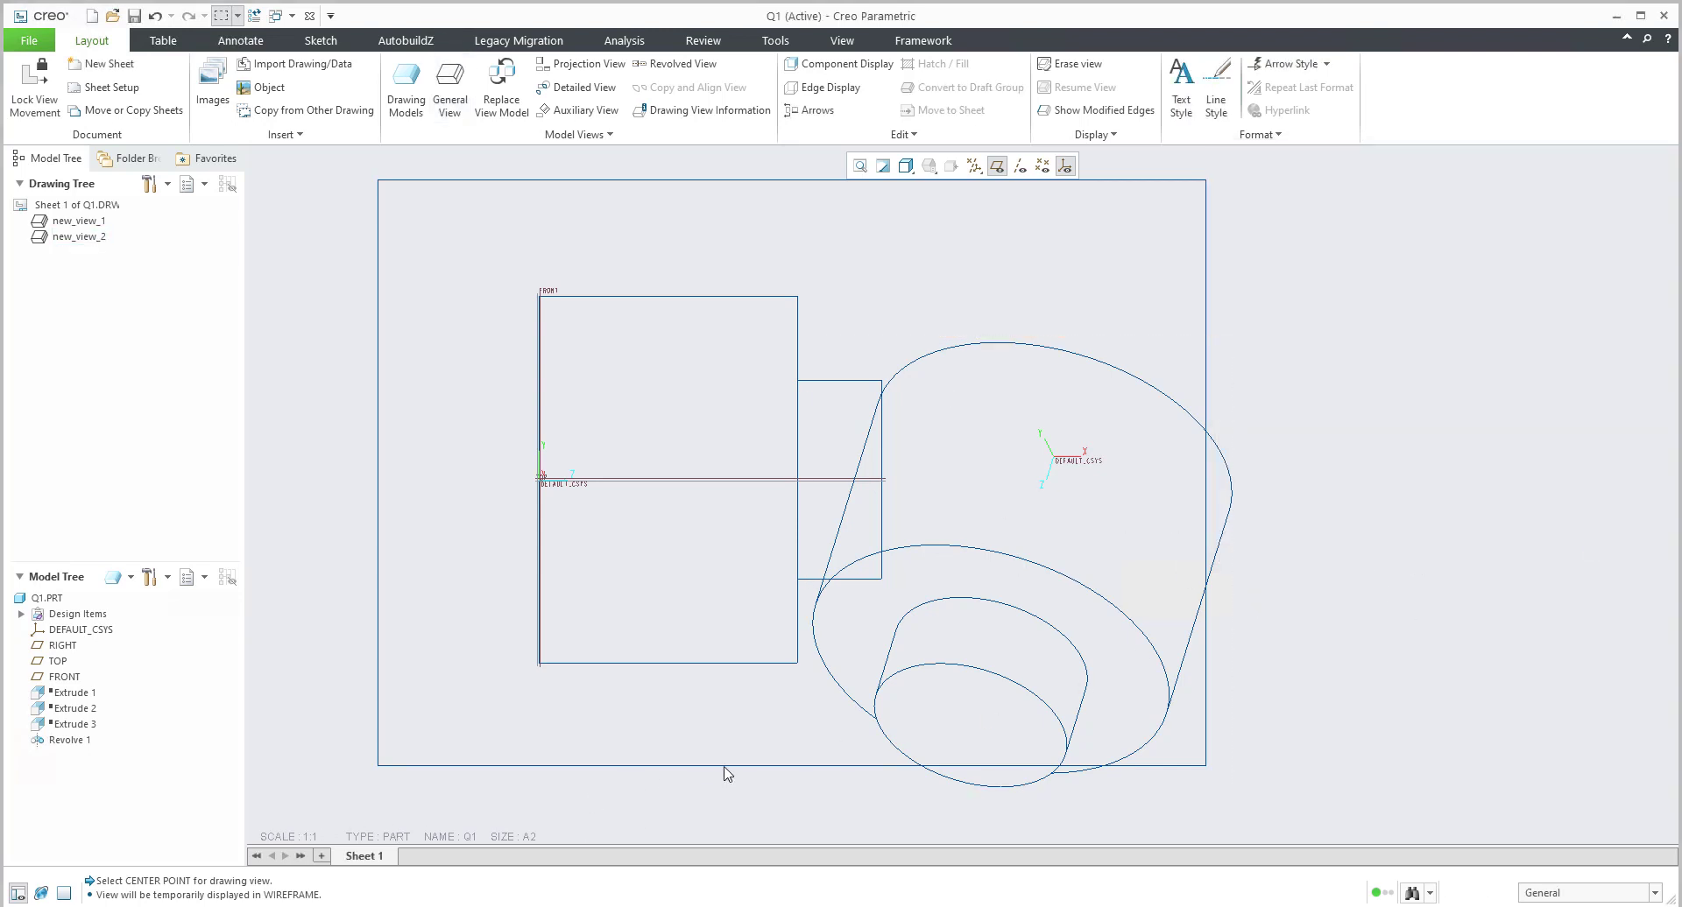
Give the trimetric view a custom scale of 0.3.
double_click(1170, 366)
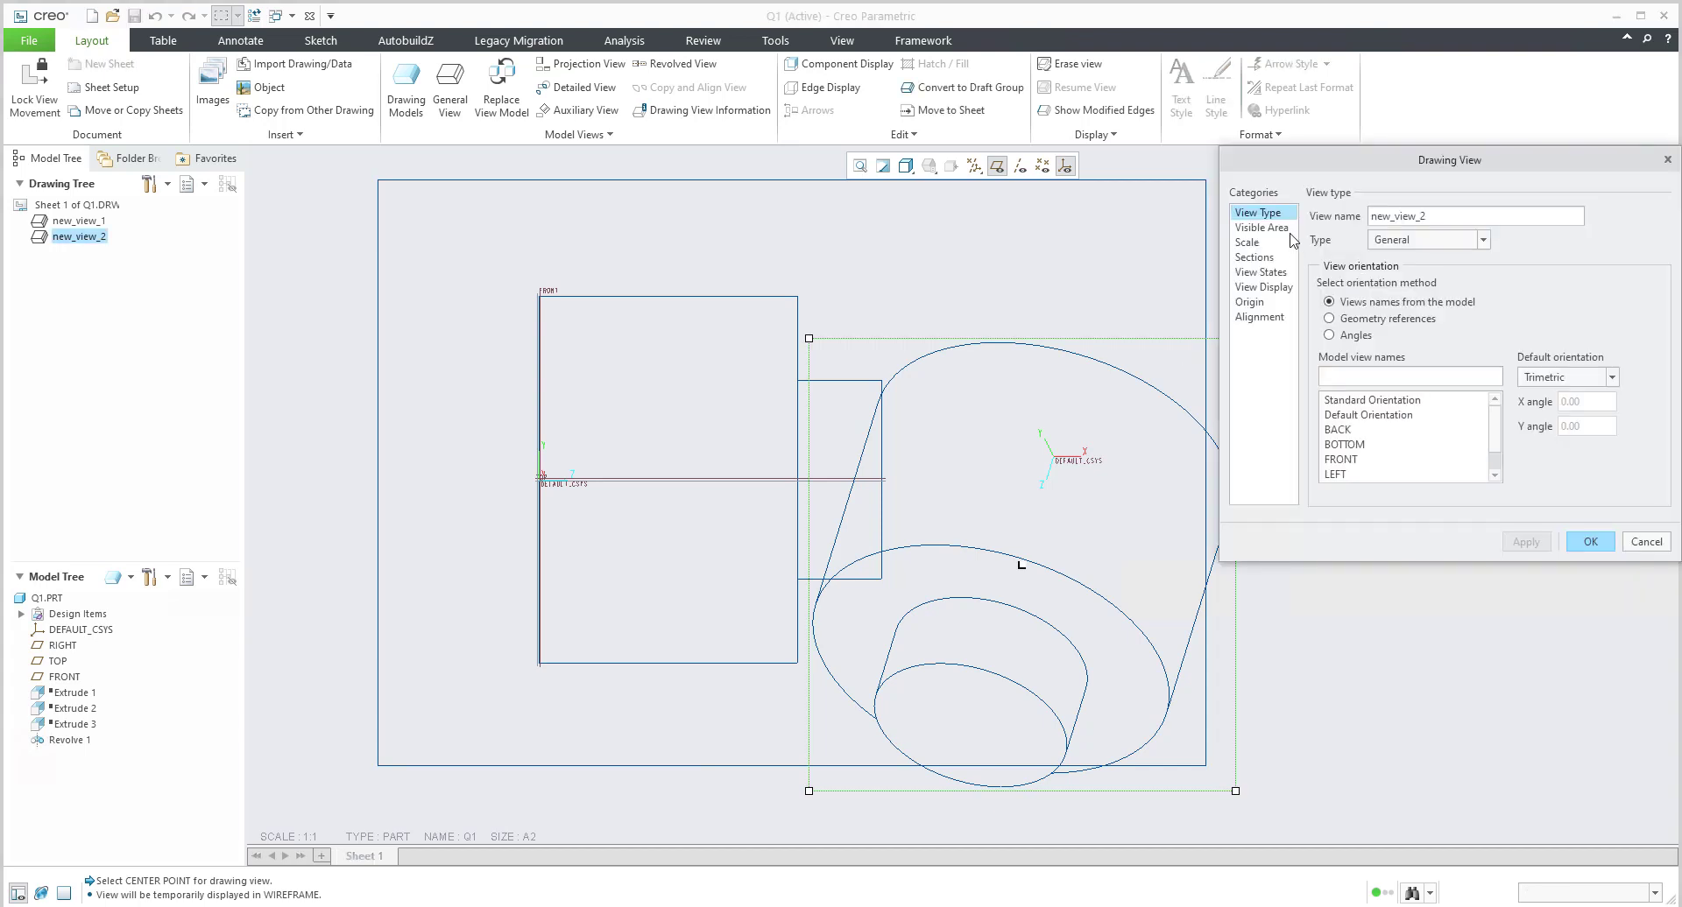
click(1253, 243)
click(1344, 235)
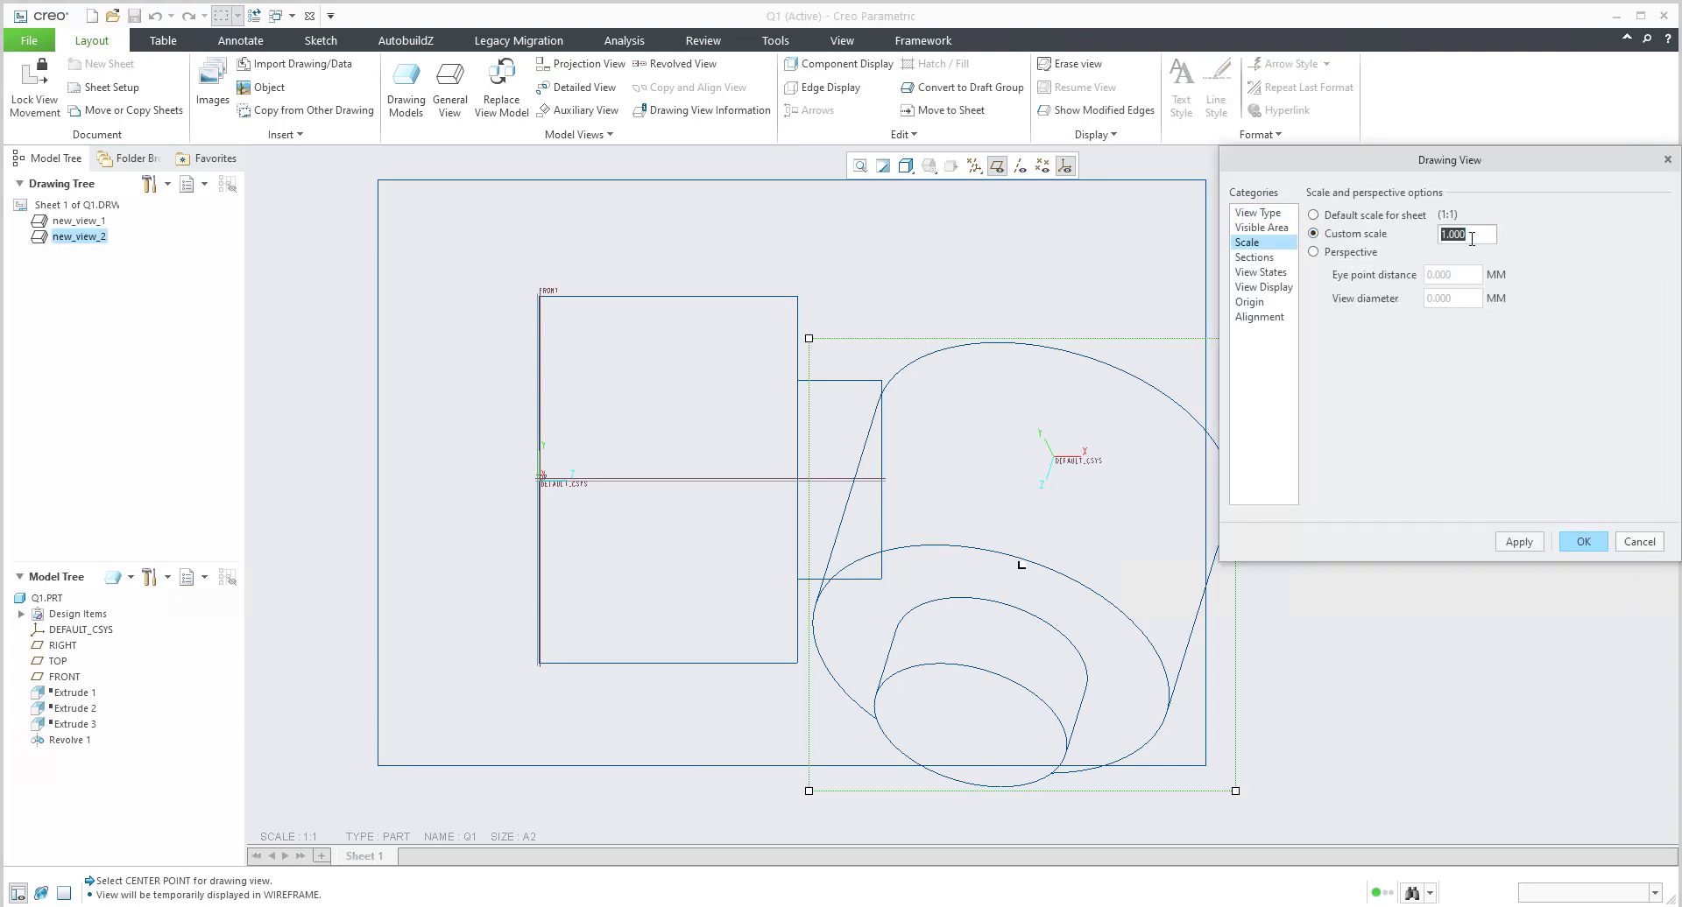
text(0.3)
click(1583, 542)
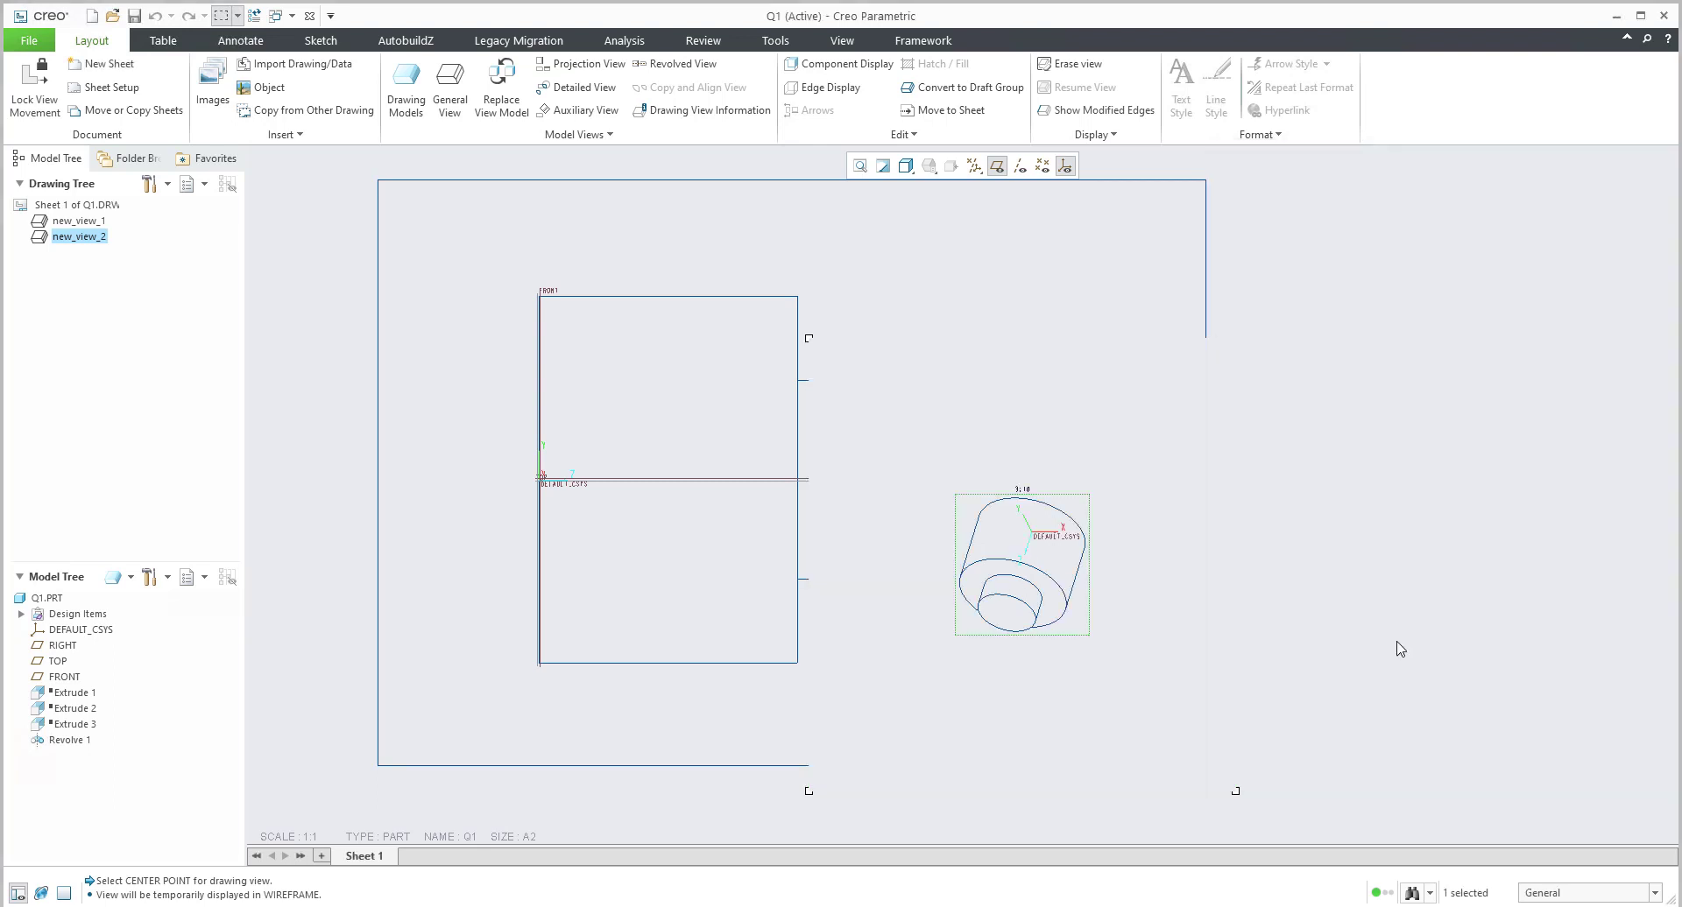
Open Q1.PRT from the drawing and save a new orientation named 3D with the part's stepped end turned towards the lower right.
click(47, 598)
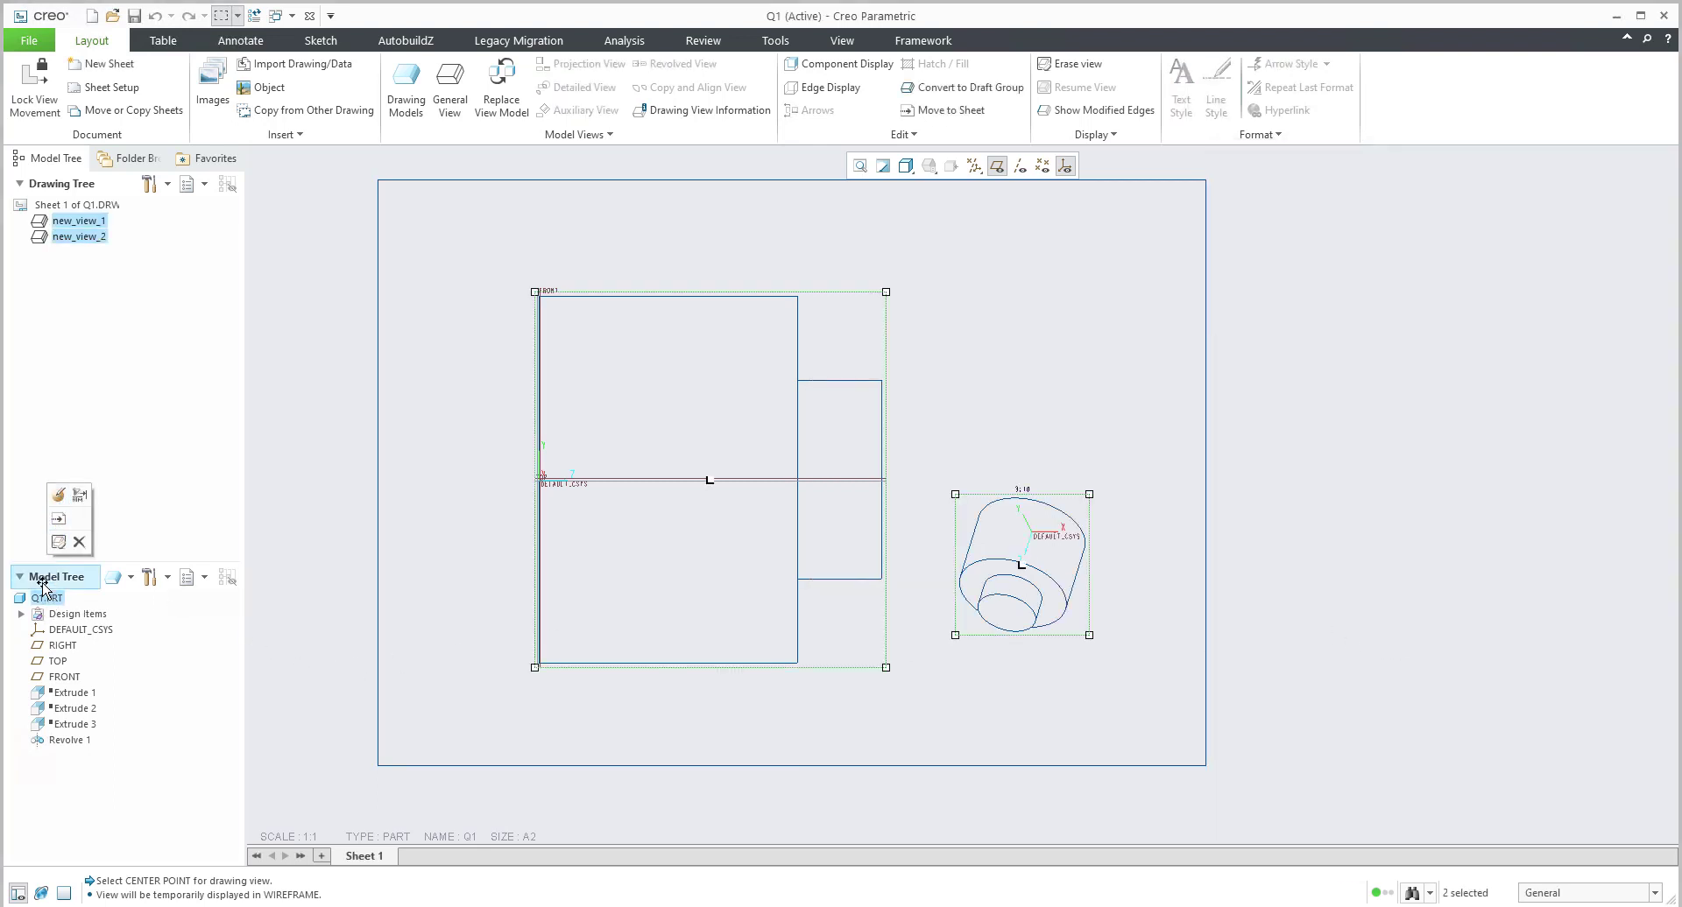
right_click(46, 598)
click(83, 612)
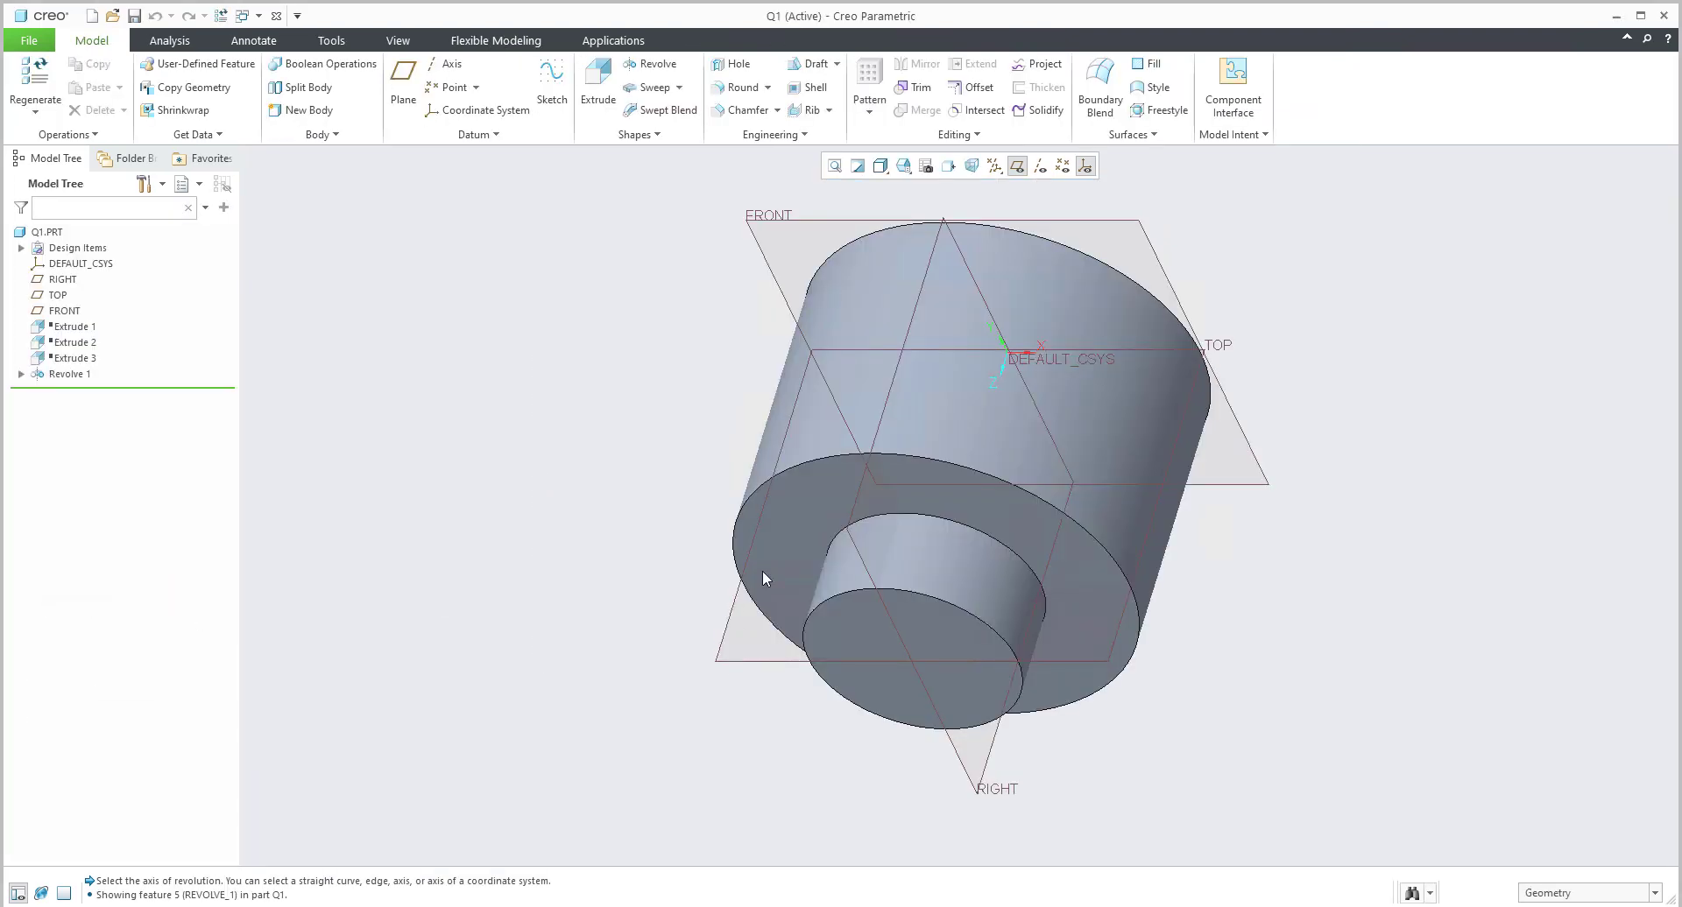
middle_drag(767, 580, 1092, 394)
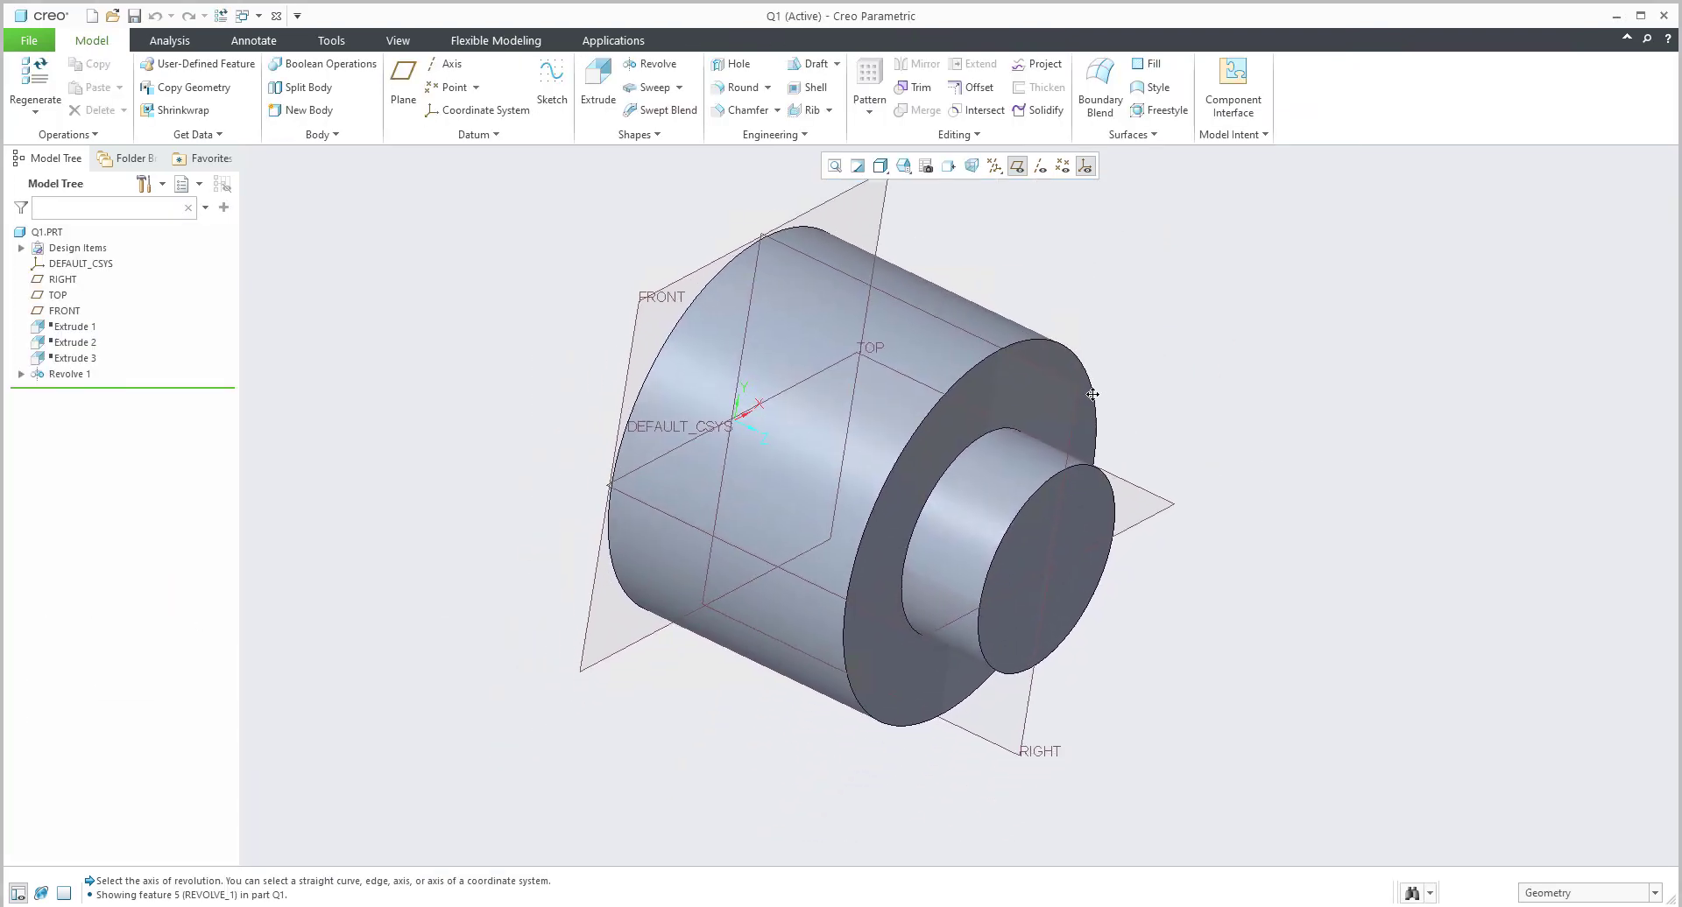
click(925, 166)
click(1428, 236)
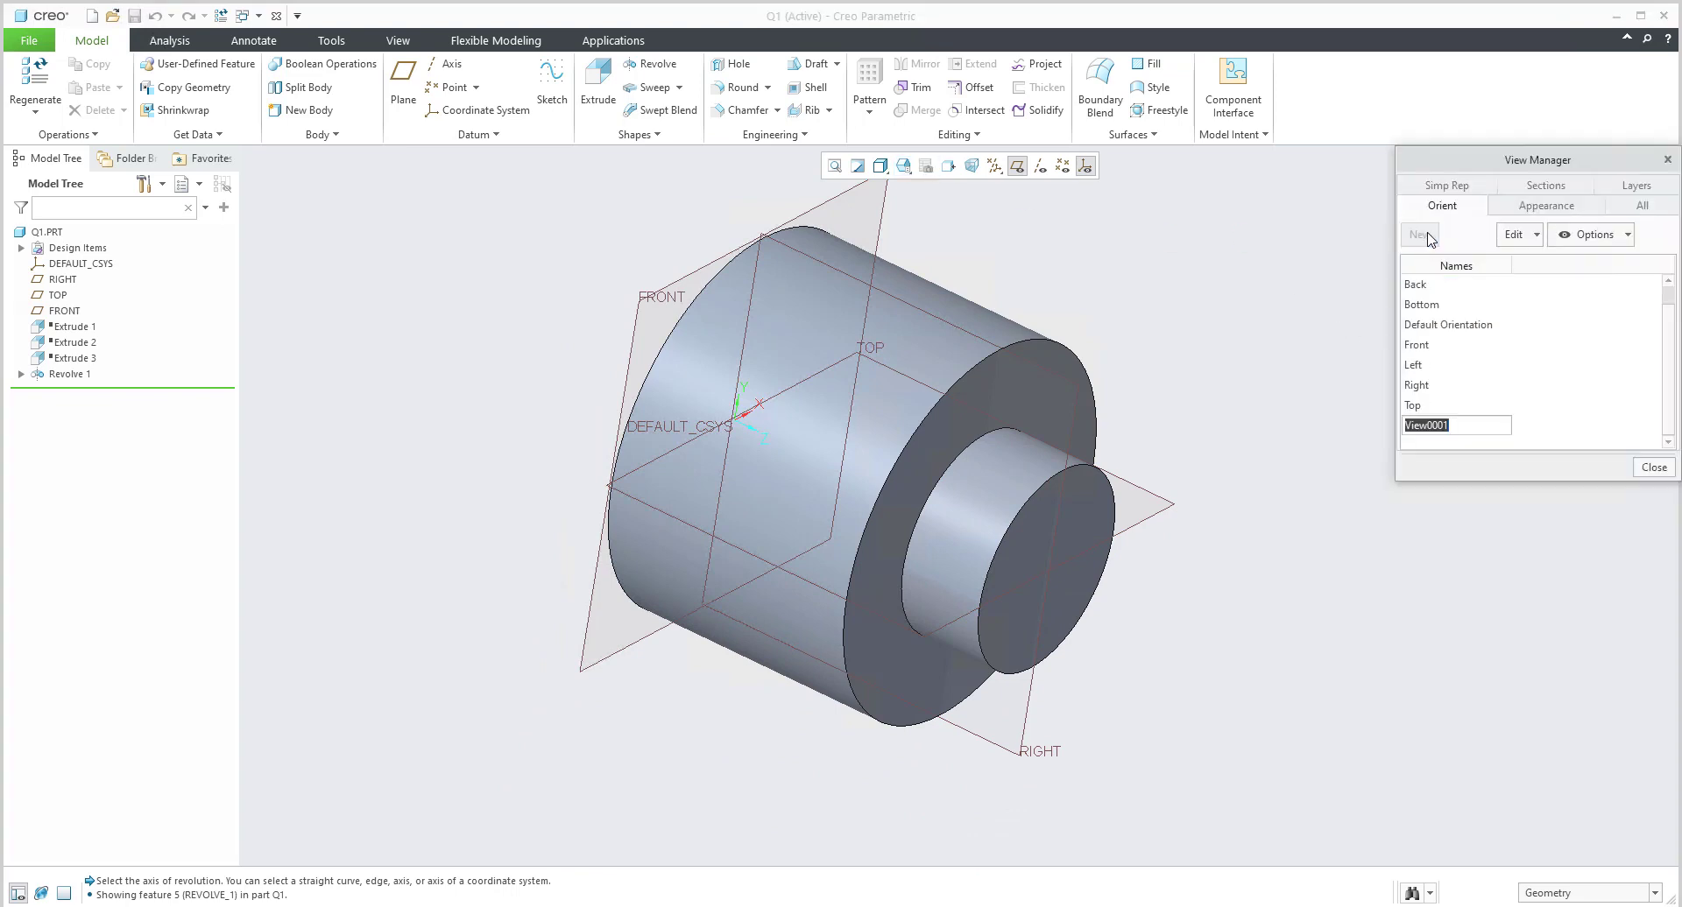
text(3D)
key(Return)
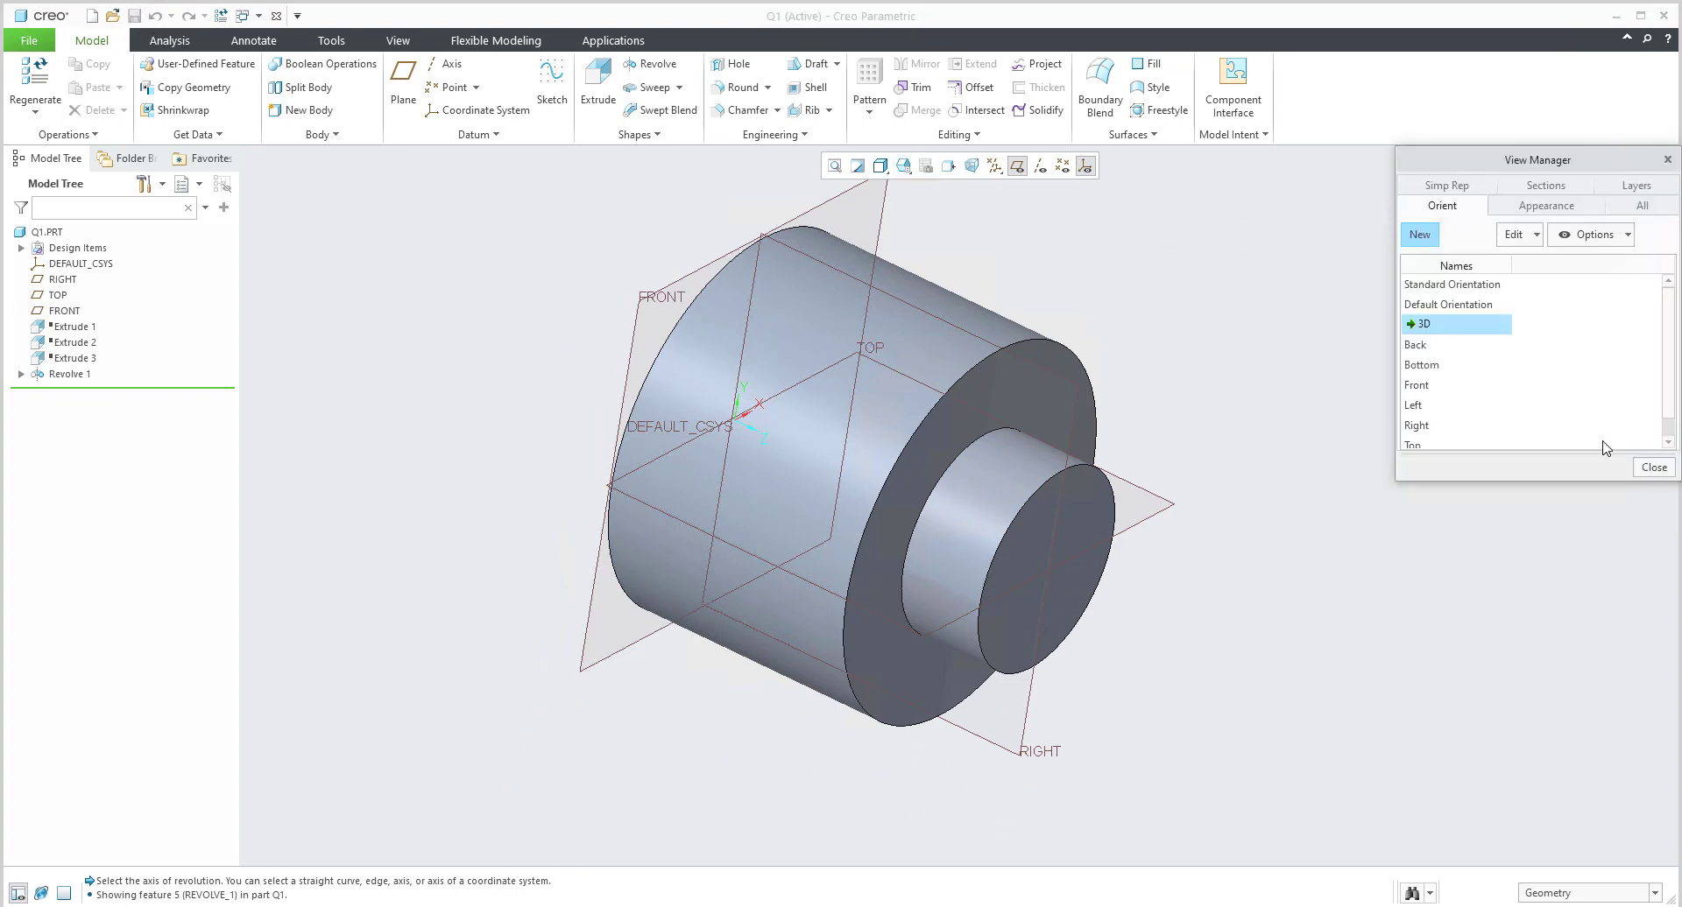
click(1654, 466)
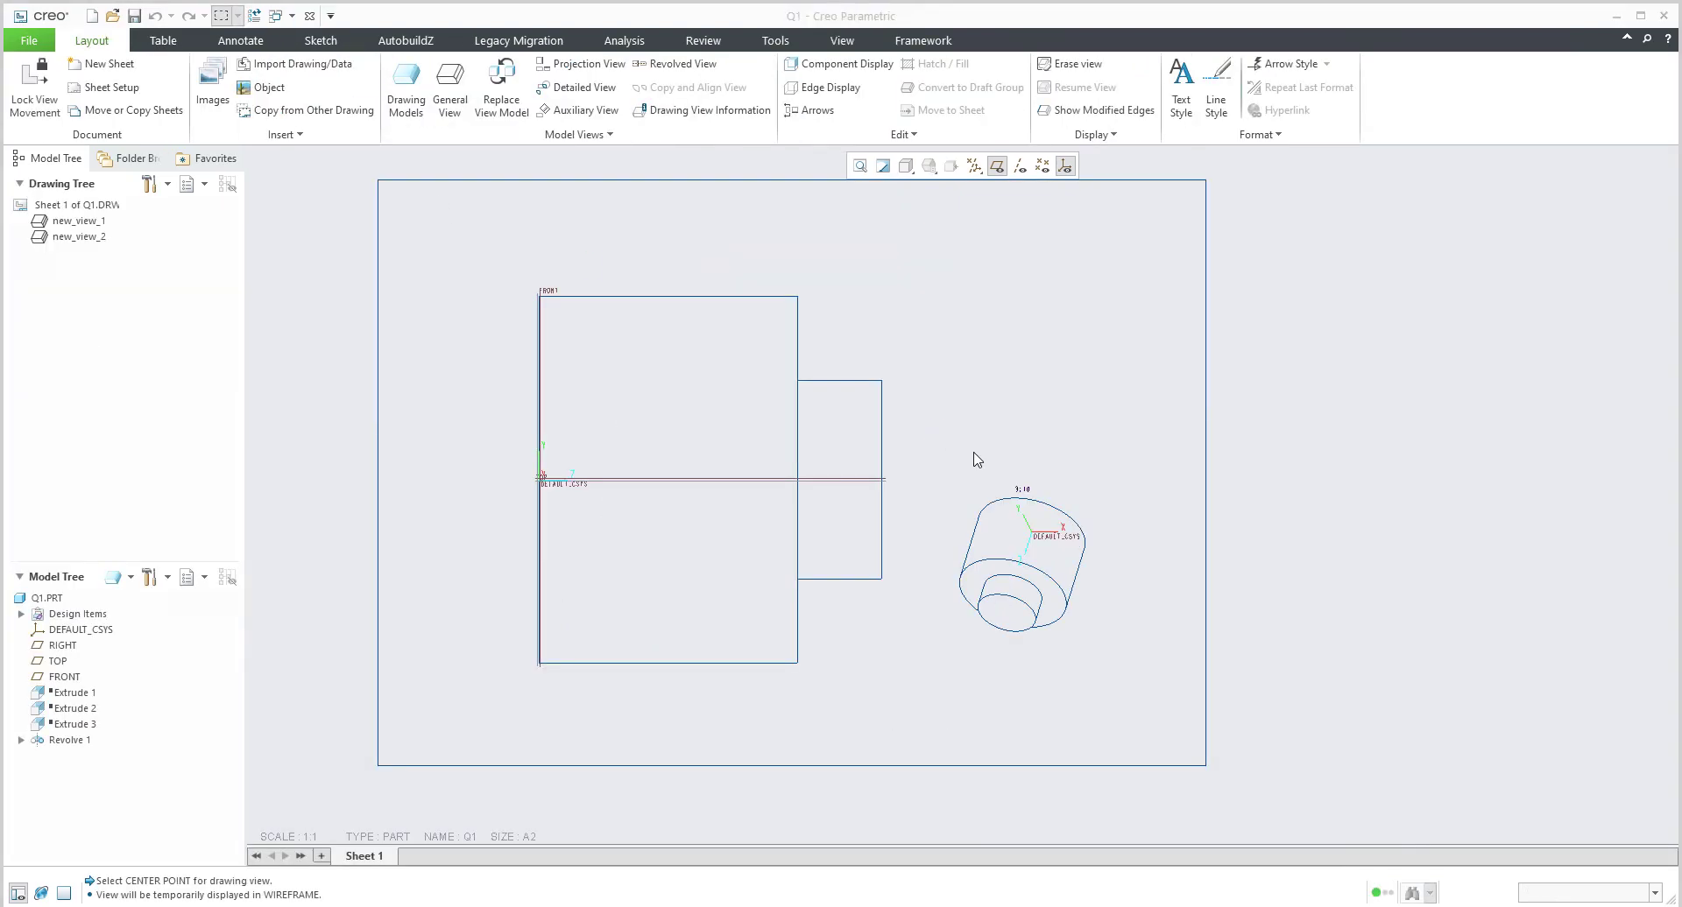
Set the small 3:10 drawing view to the 3D model orientation and the Shading With Edges display style.
click(1021, 564)
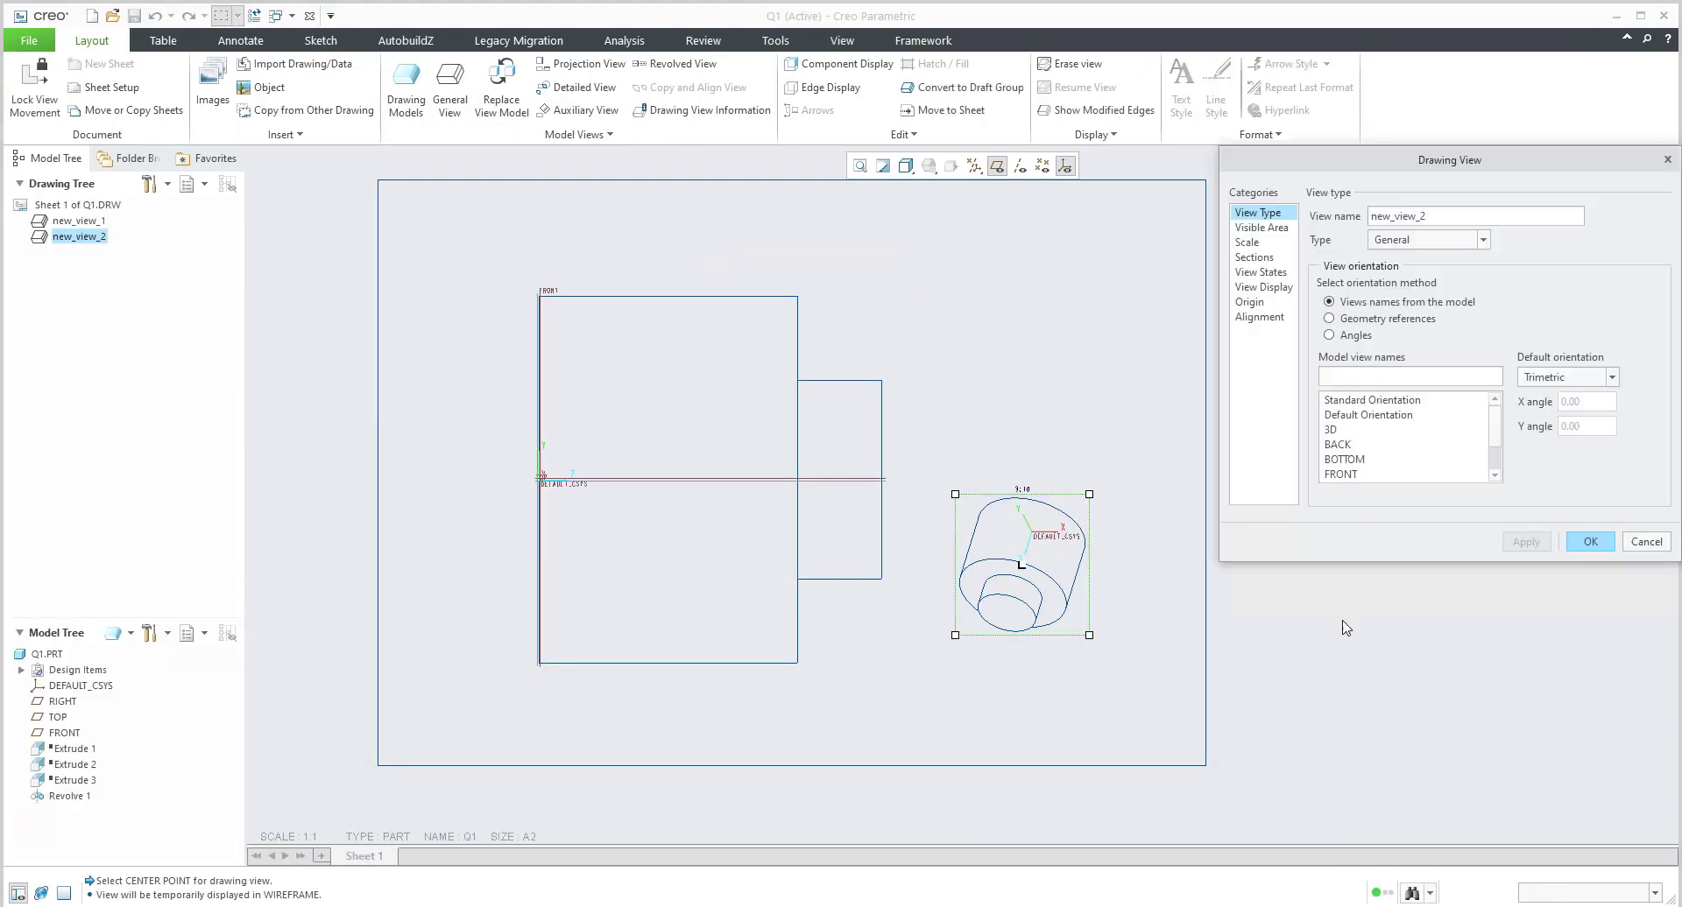
click(1331, 430)
click(1264, 287)
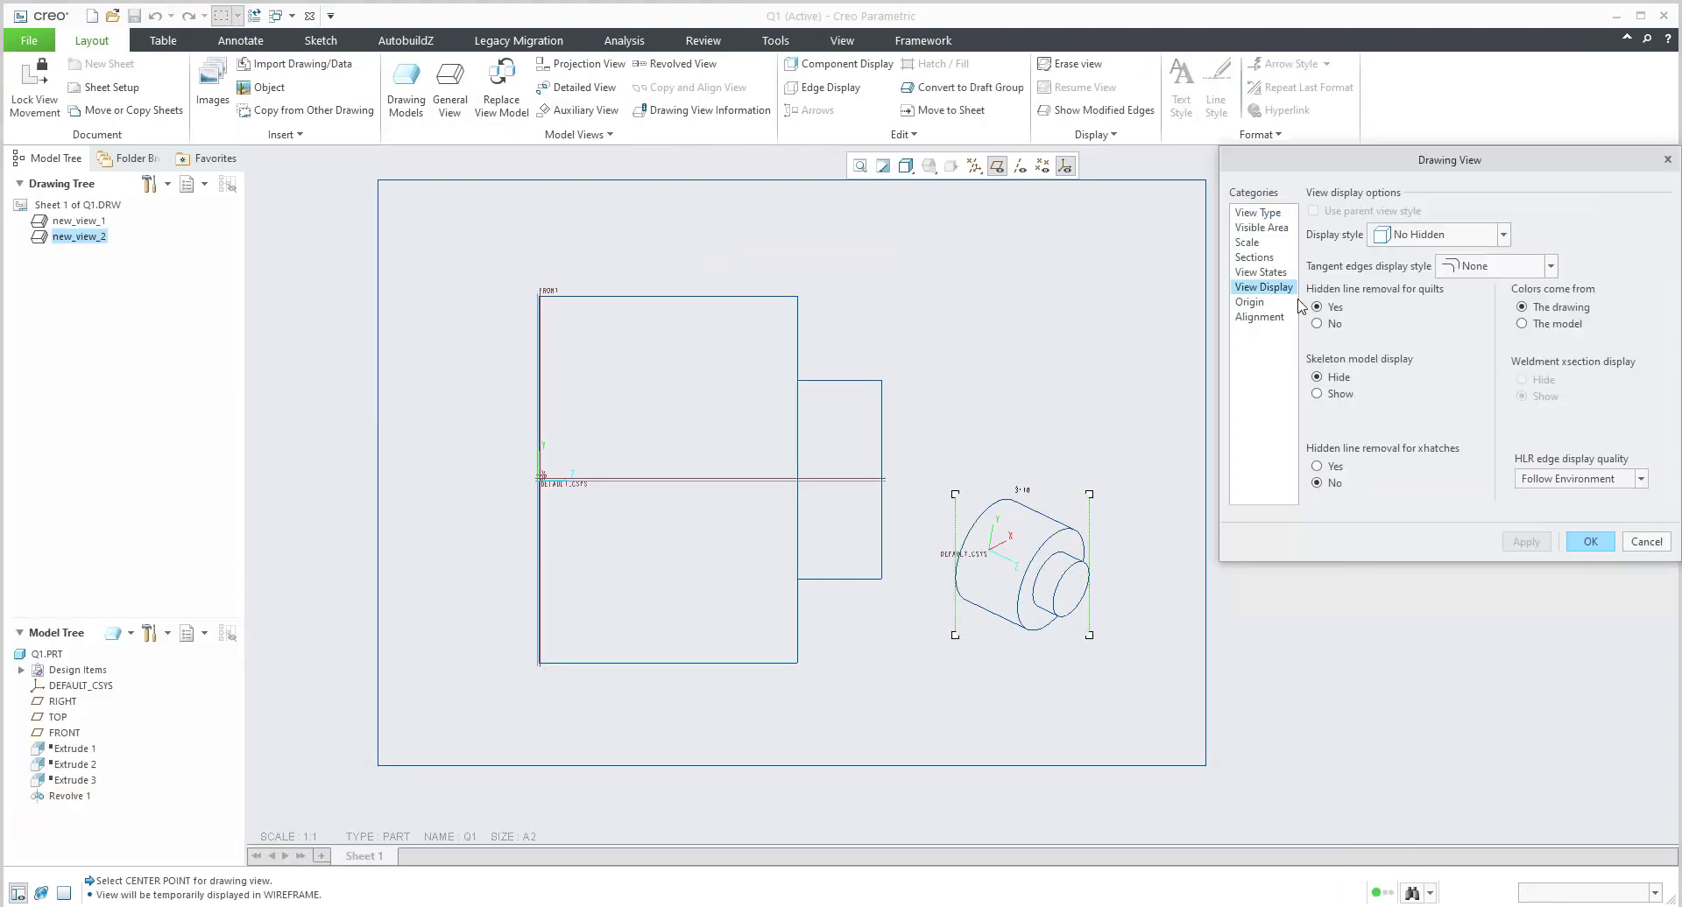
click(1425, 235)
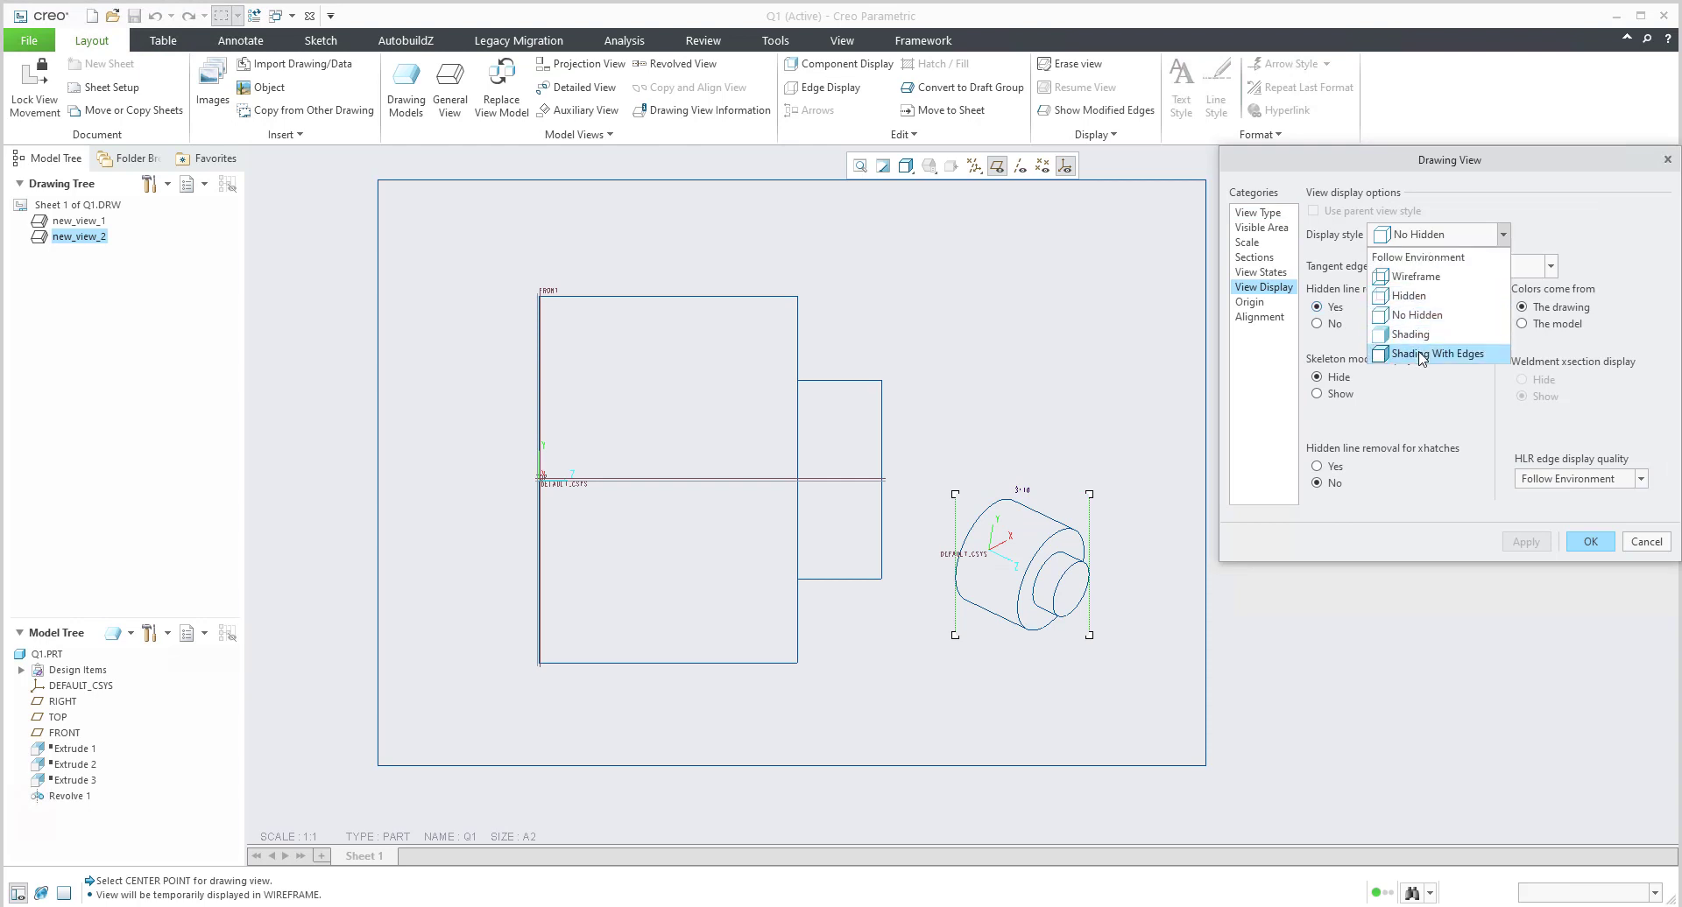
click(1426, 361)
click(1584, 543)
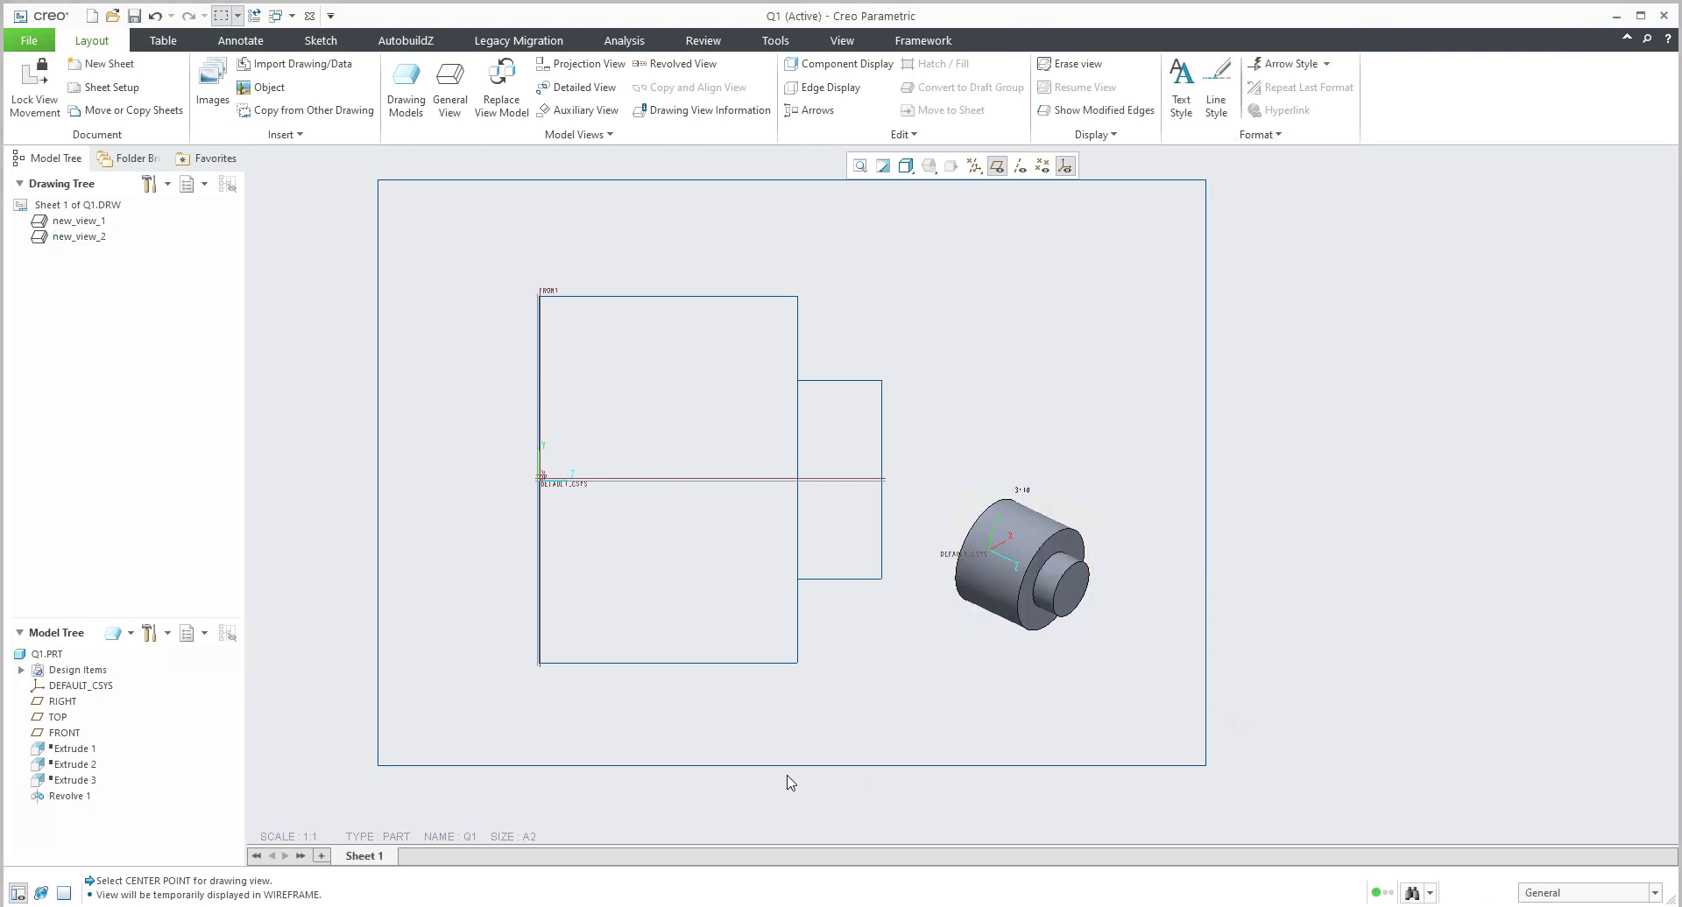
Hide the datum planes and coordinate systems in the drawing views.
click(997, 166)
click(1063, 166)
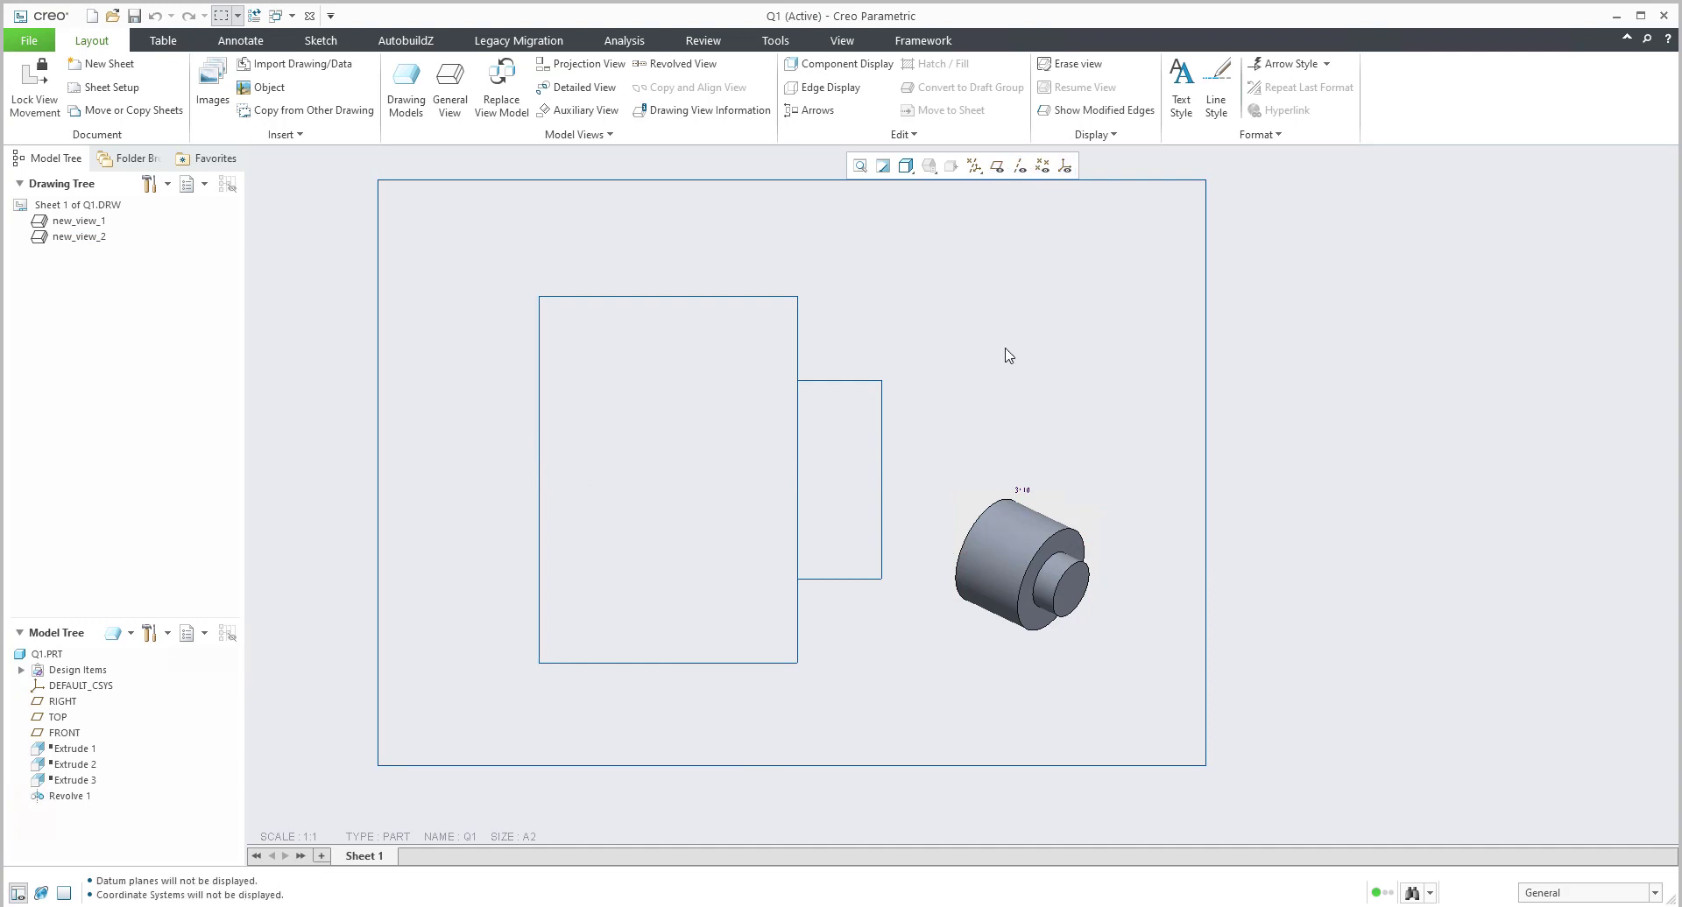